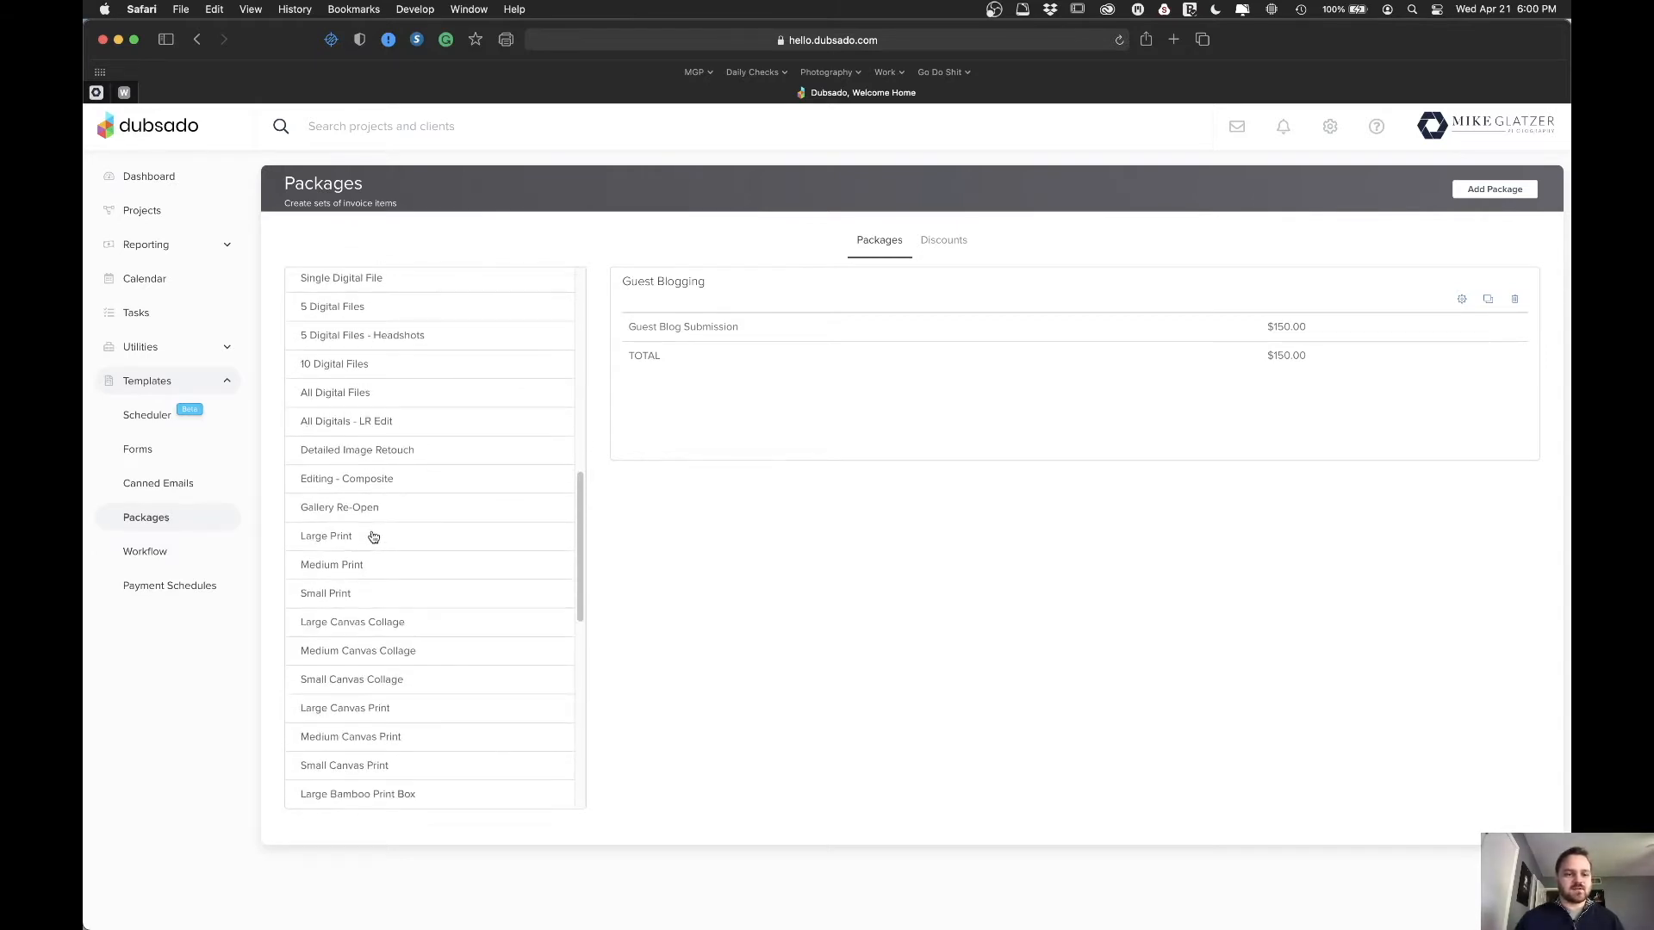
# - Look through the full list of existing packages down to its last entry
pyautogui.scroll(-1, 376, 541)
pyautogui.scroll(-3, 402, 586)
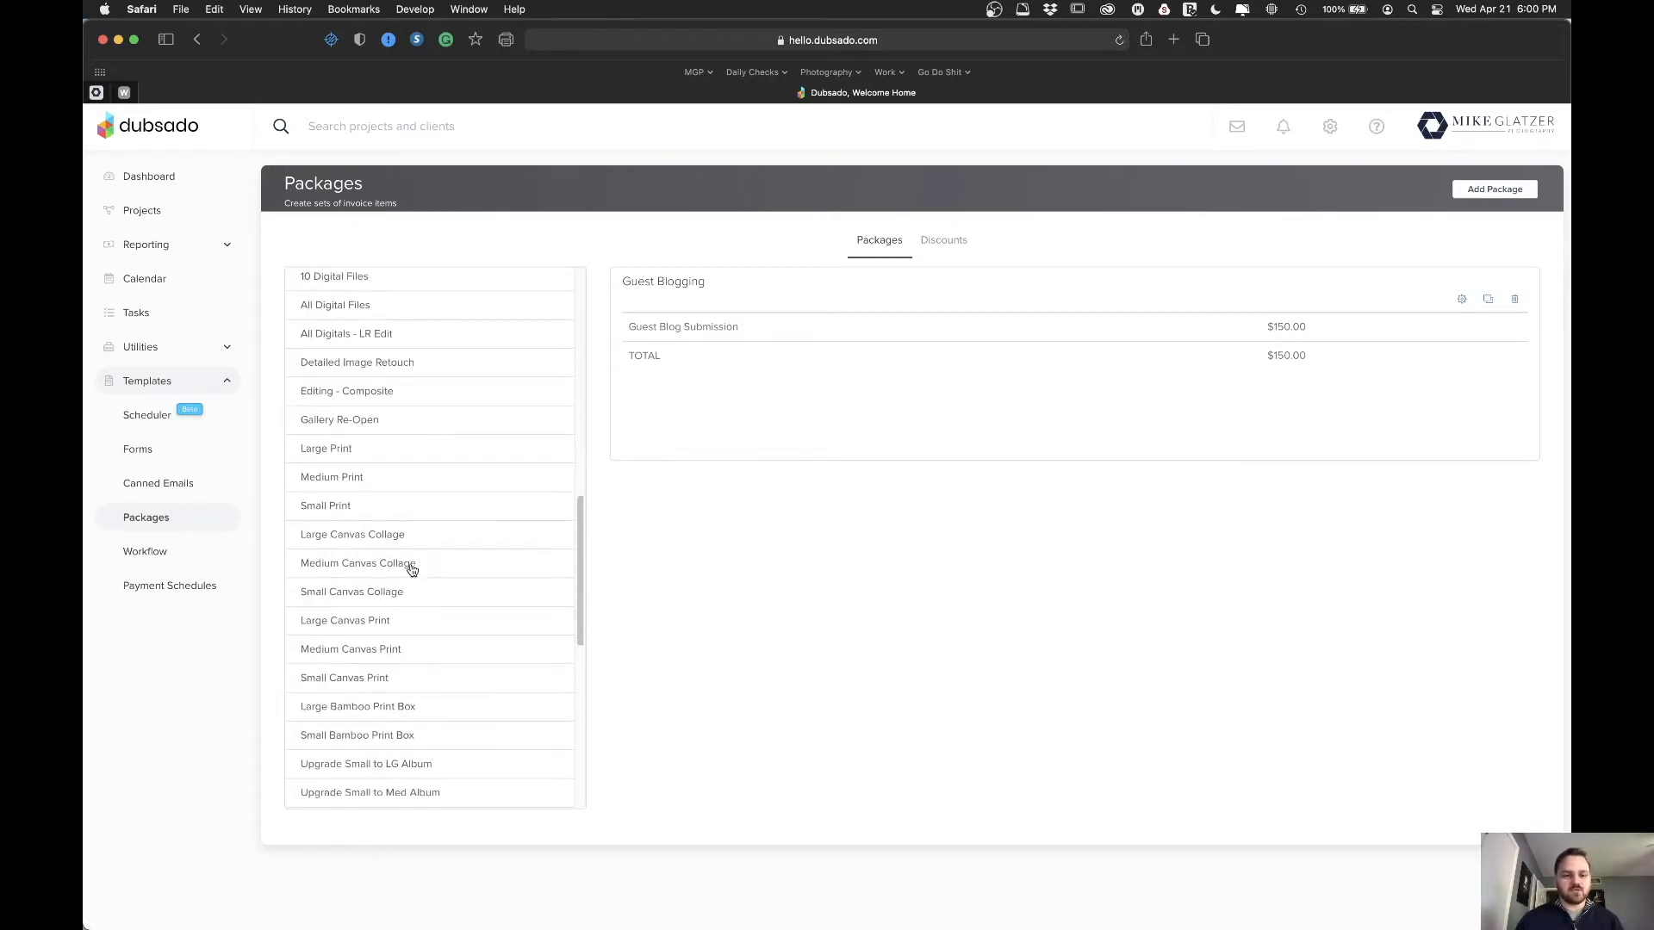
pyautogui.scroll(13, 457, 554)
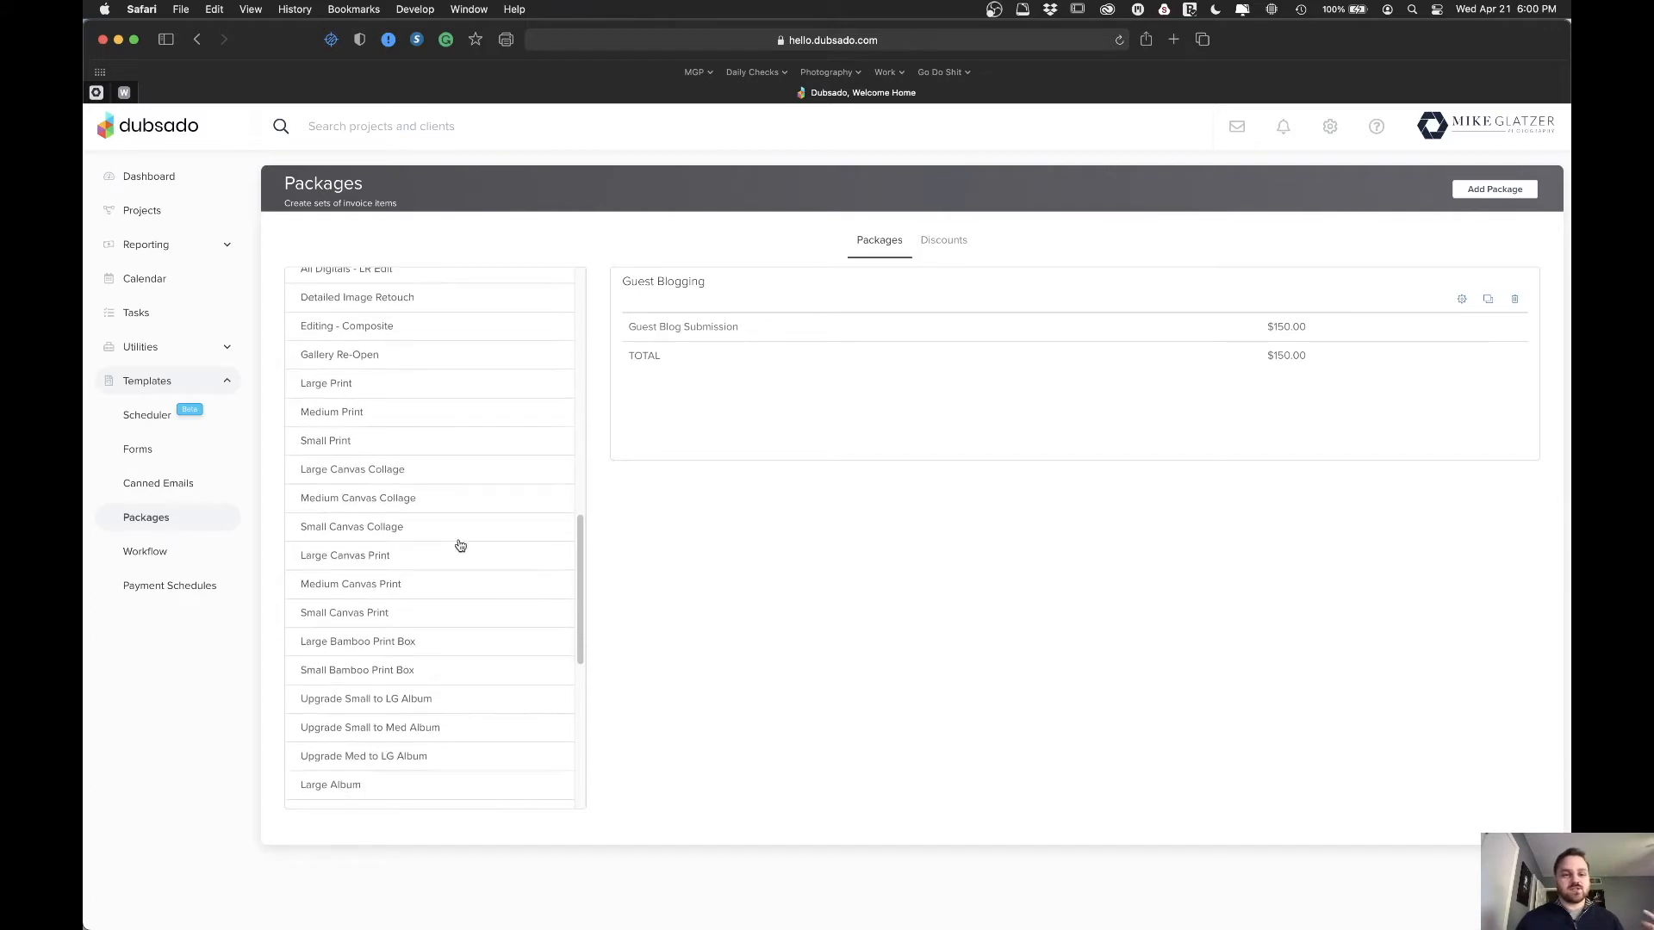
pyautogui.scroll(5, 466, 528)
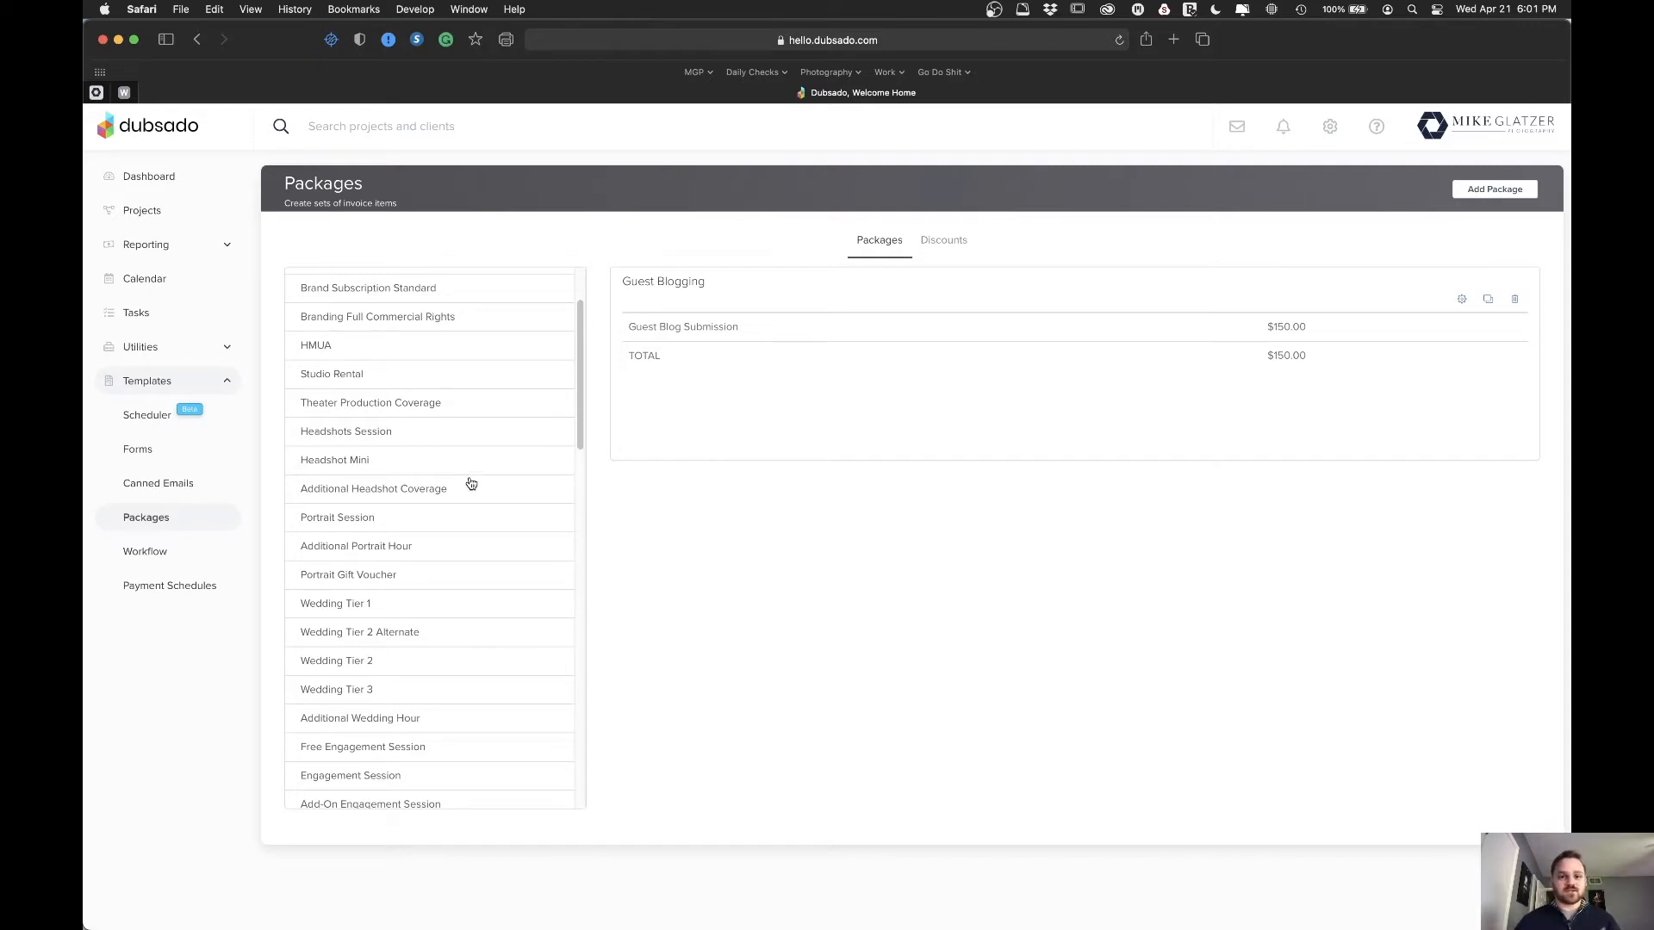
pyautogui.scroll(-5, 471, 470)
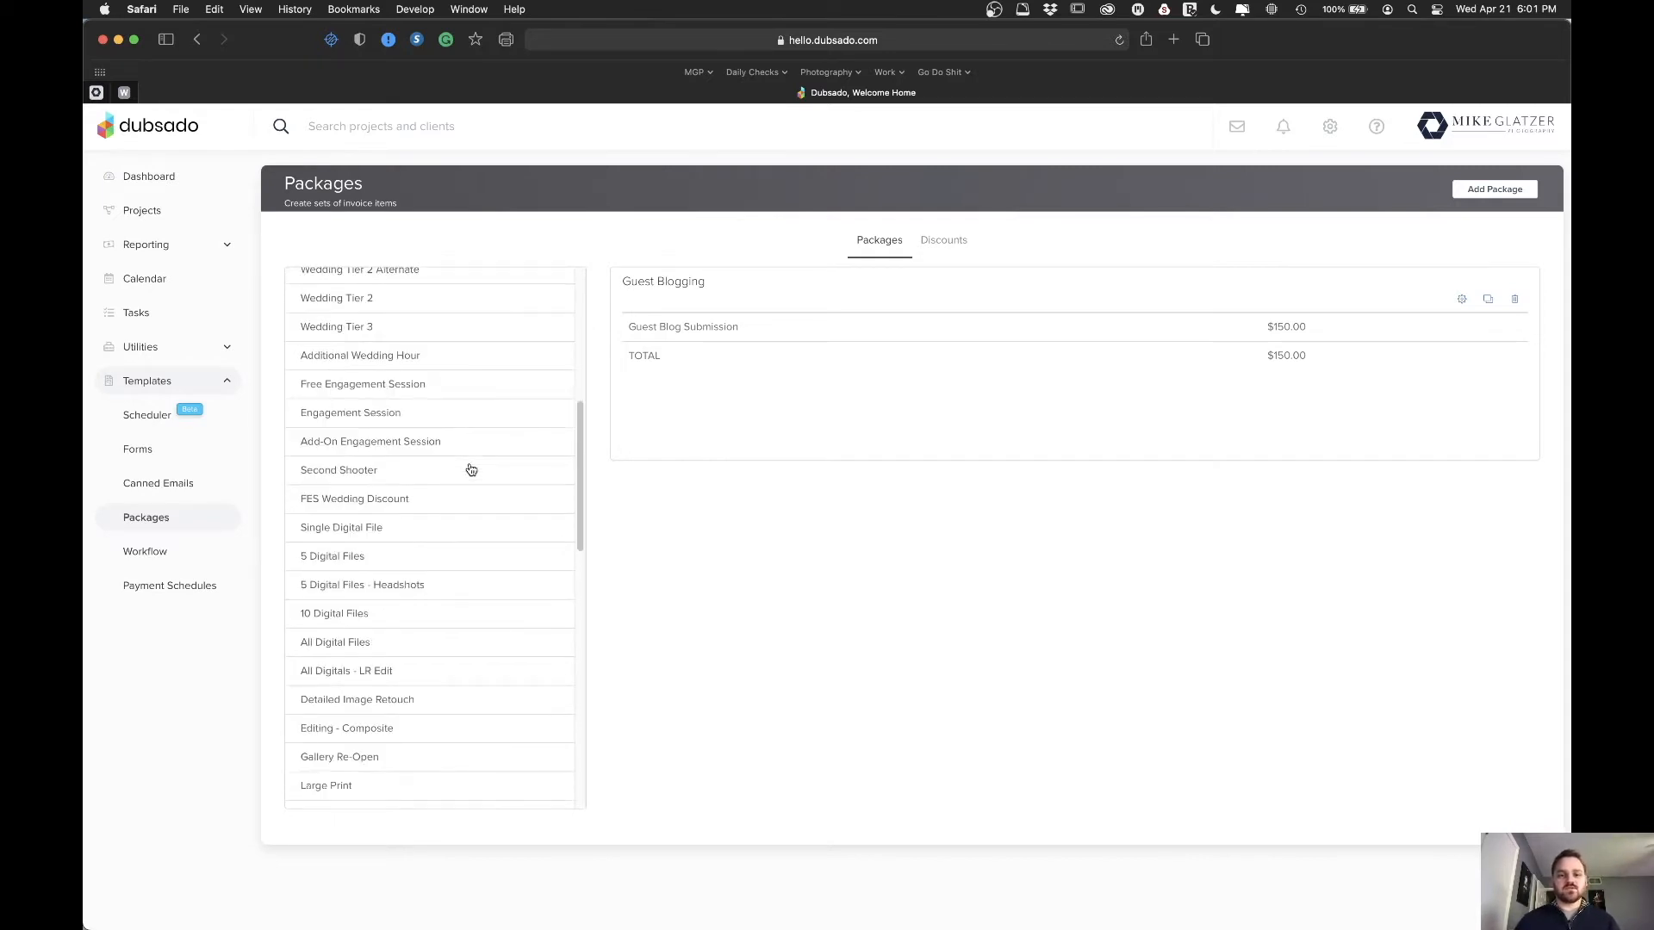
pyautogui.scroll(-12, 472, 470)
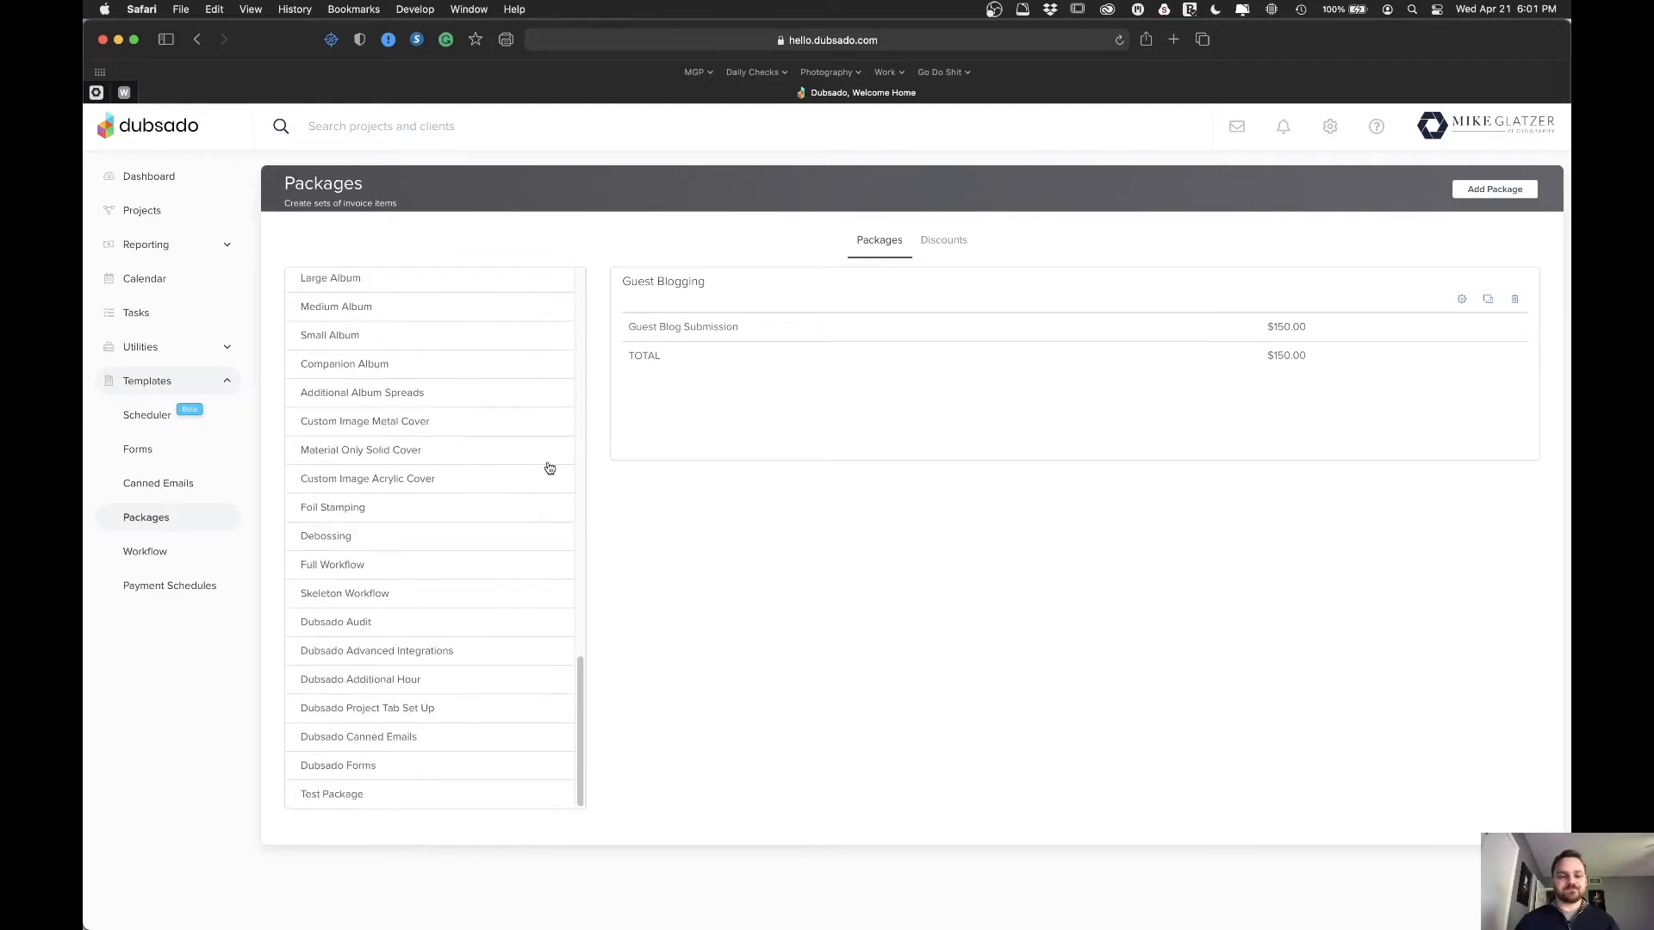
# - Add a new package and name it "Test Package 2"
pyautogui.click(1477, 197)
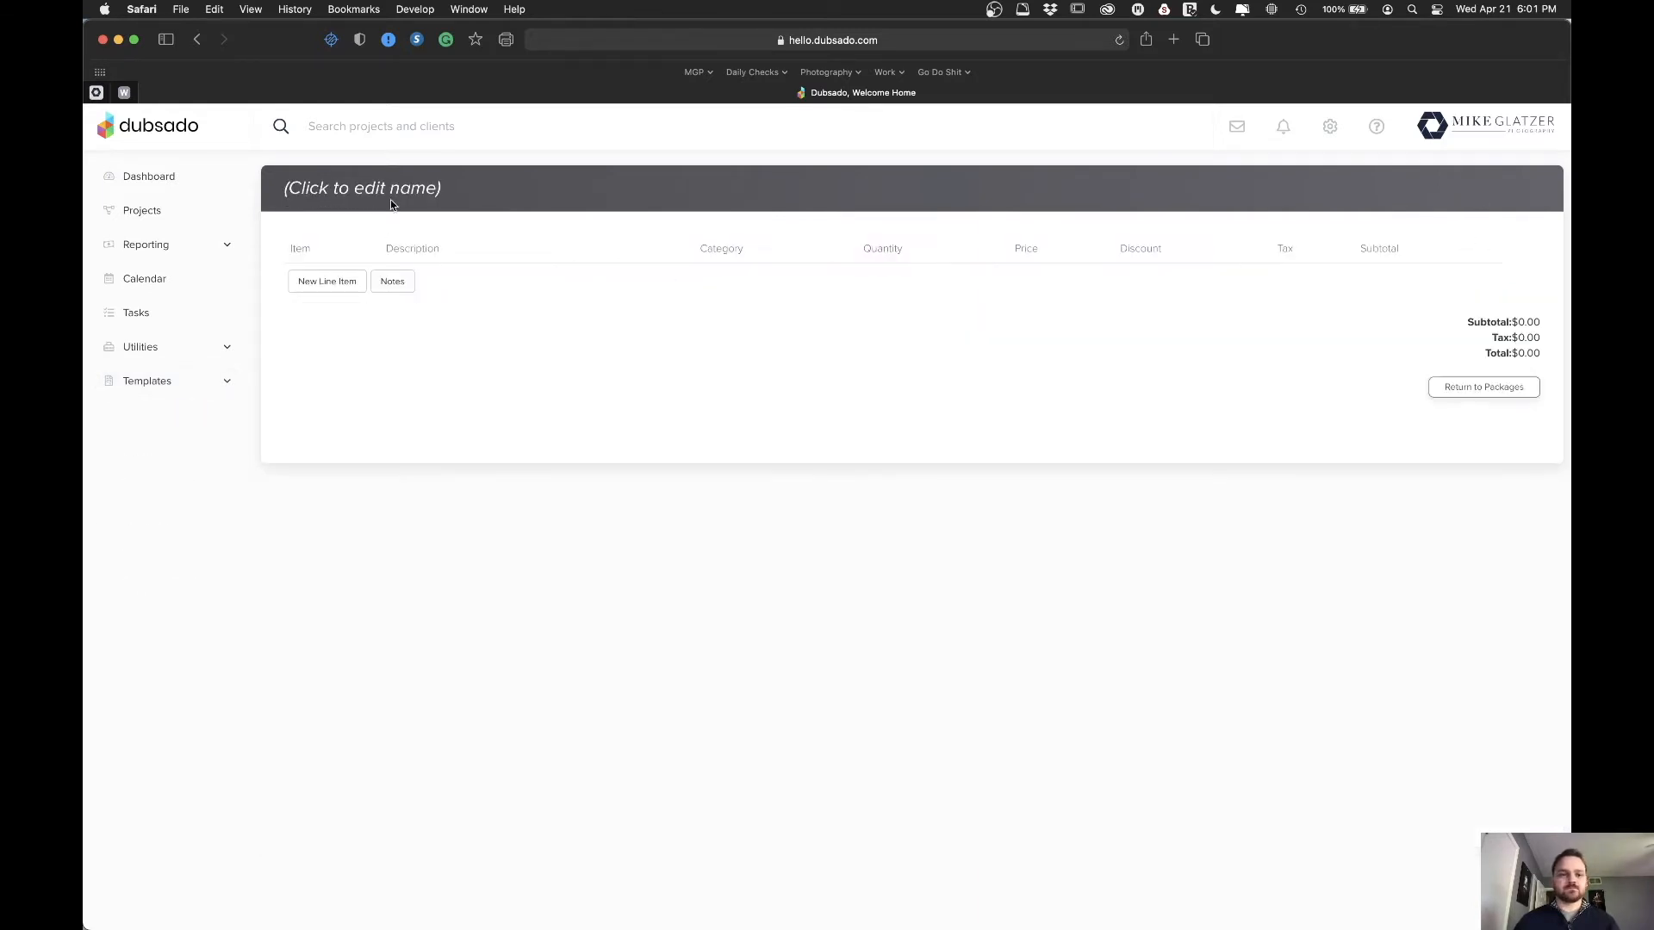
pyautogui.write('Tes')
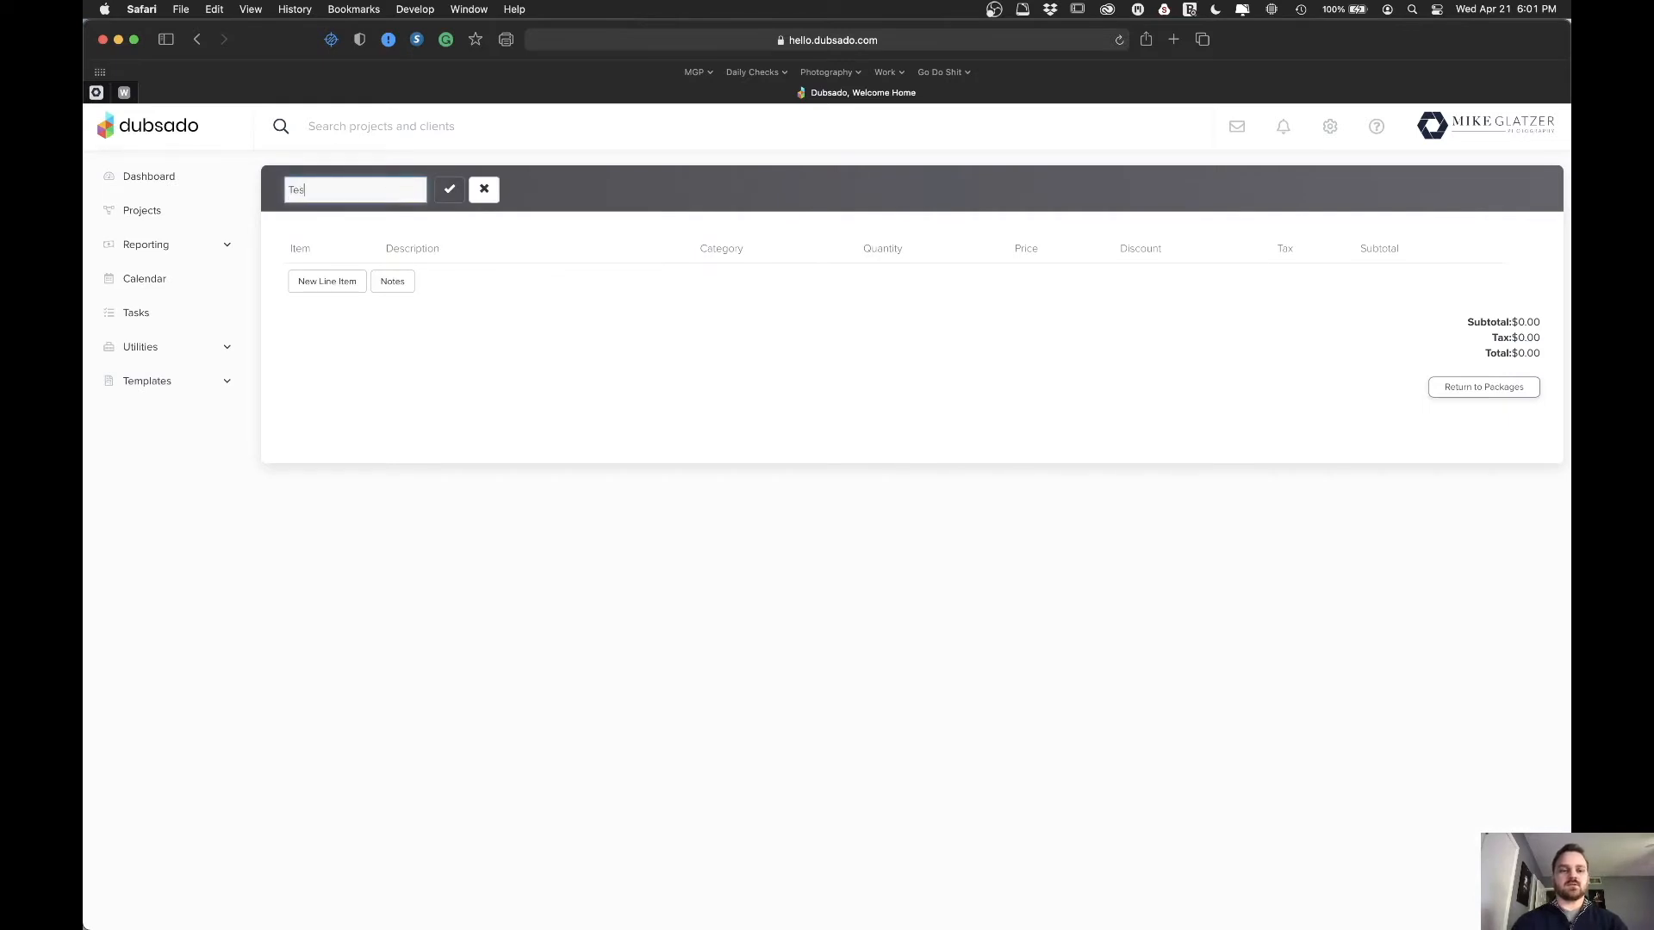
pyautogui.write('t Package 2')
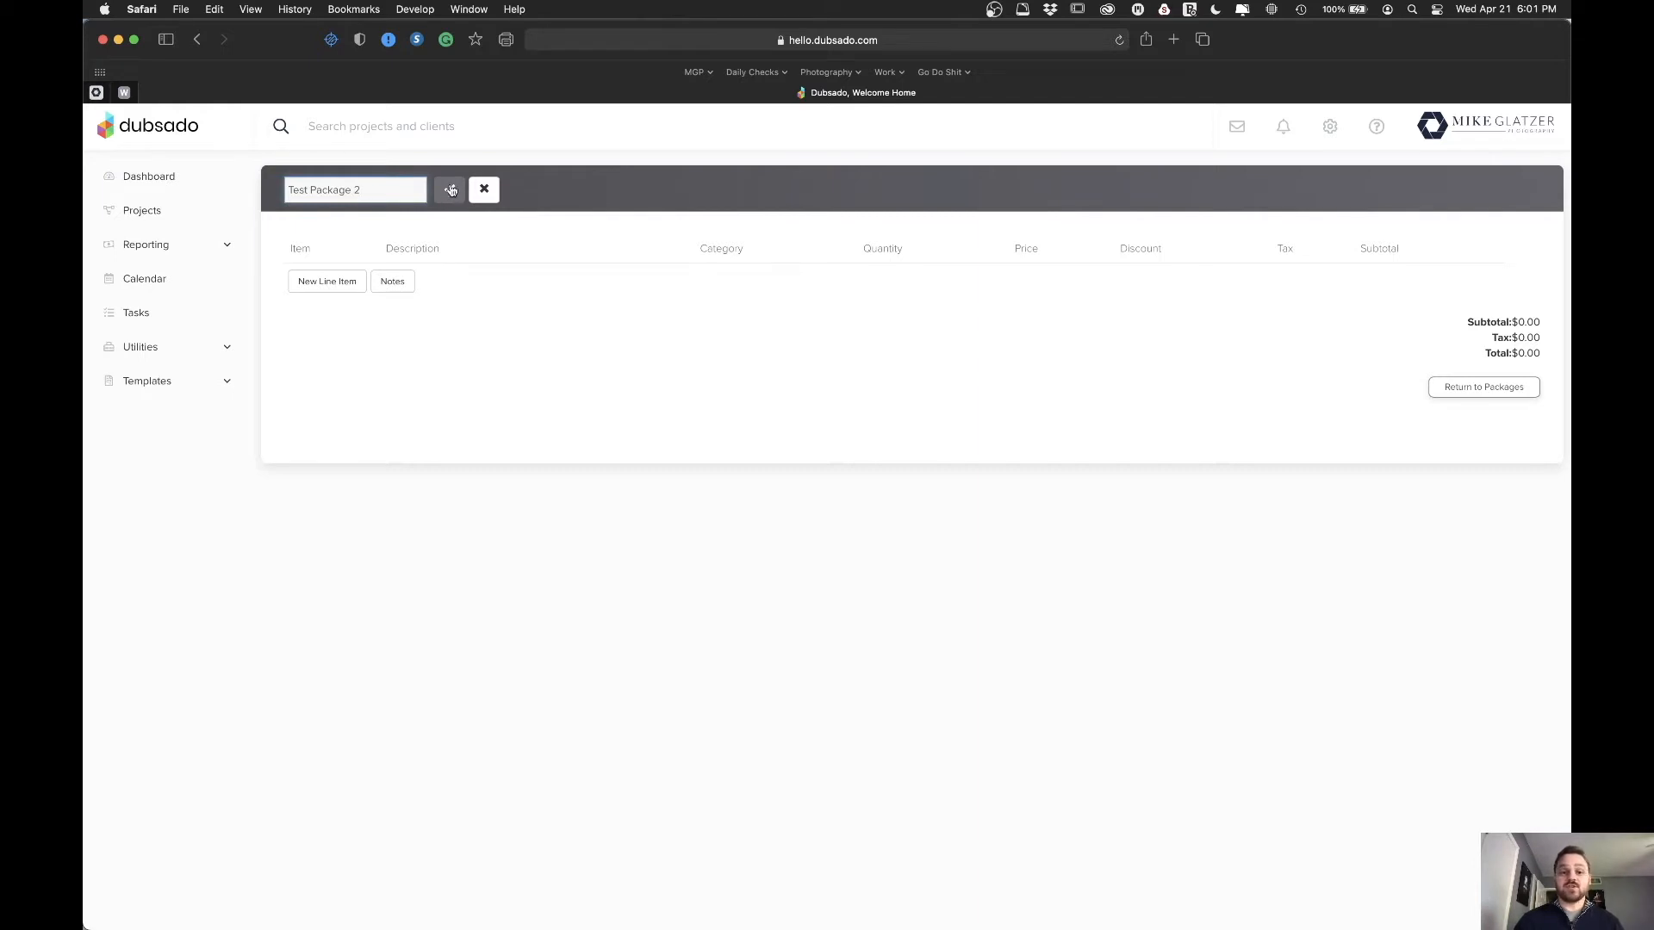
pyautogui.click(449, 195)
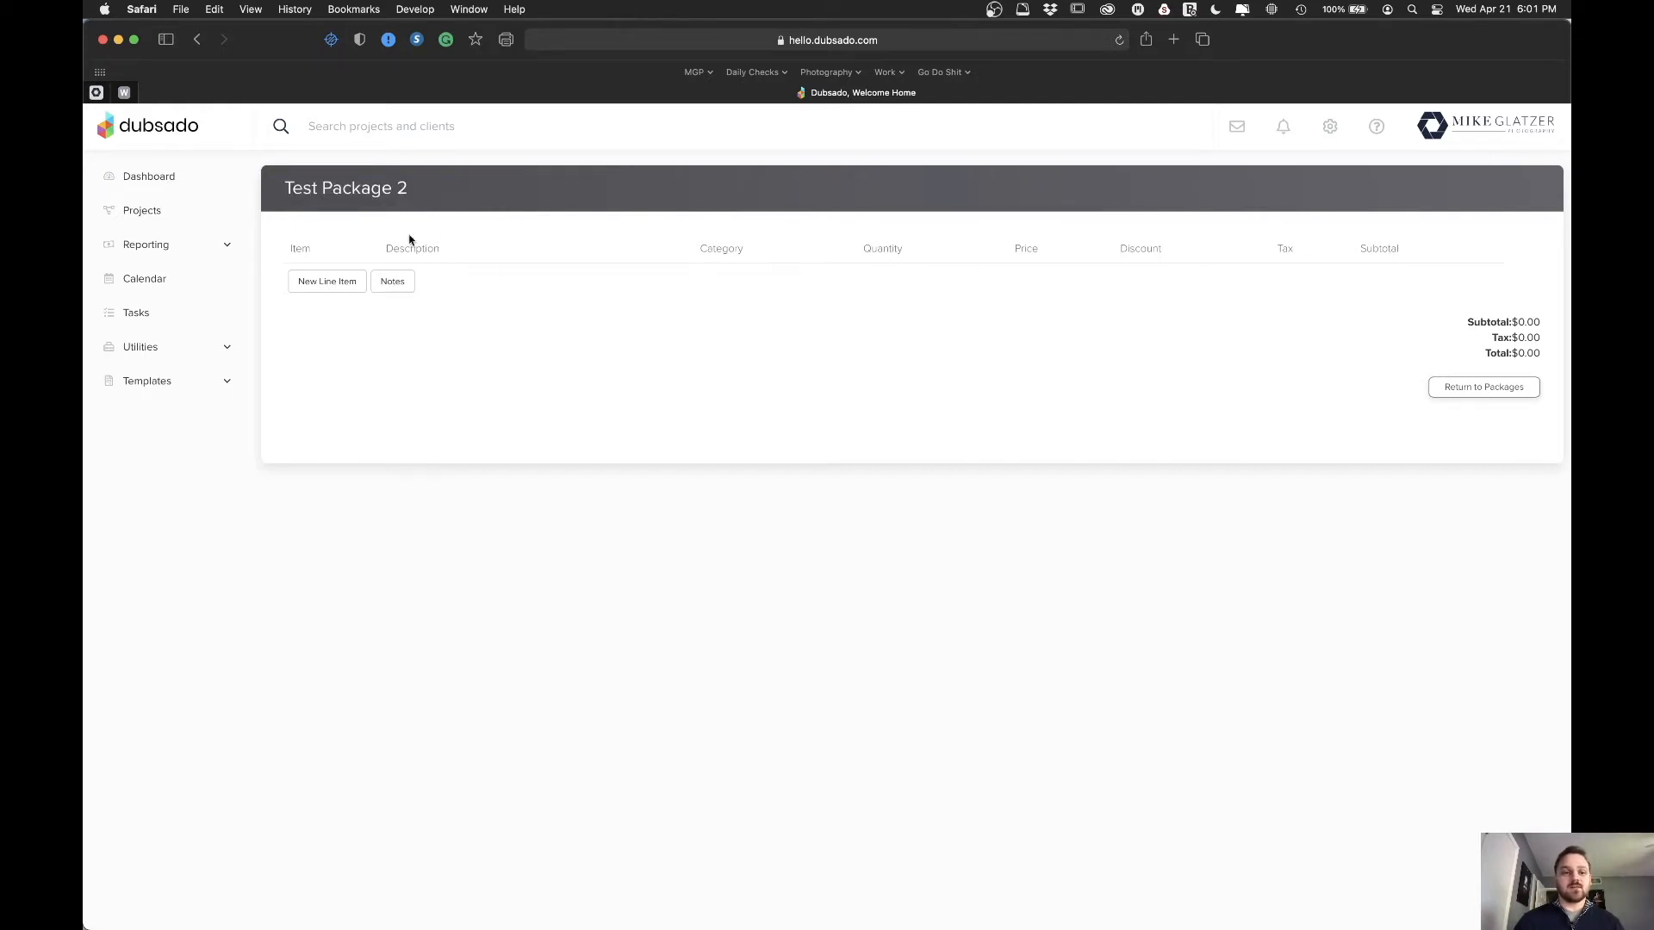
# - Try renaming the new package to "Test Package" and restore the name "Test Package 2"
pyautogui.click(377, 193)
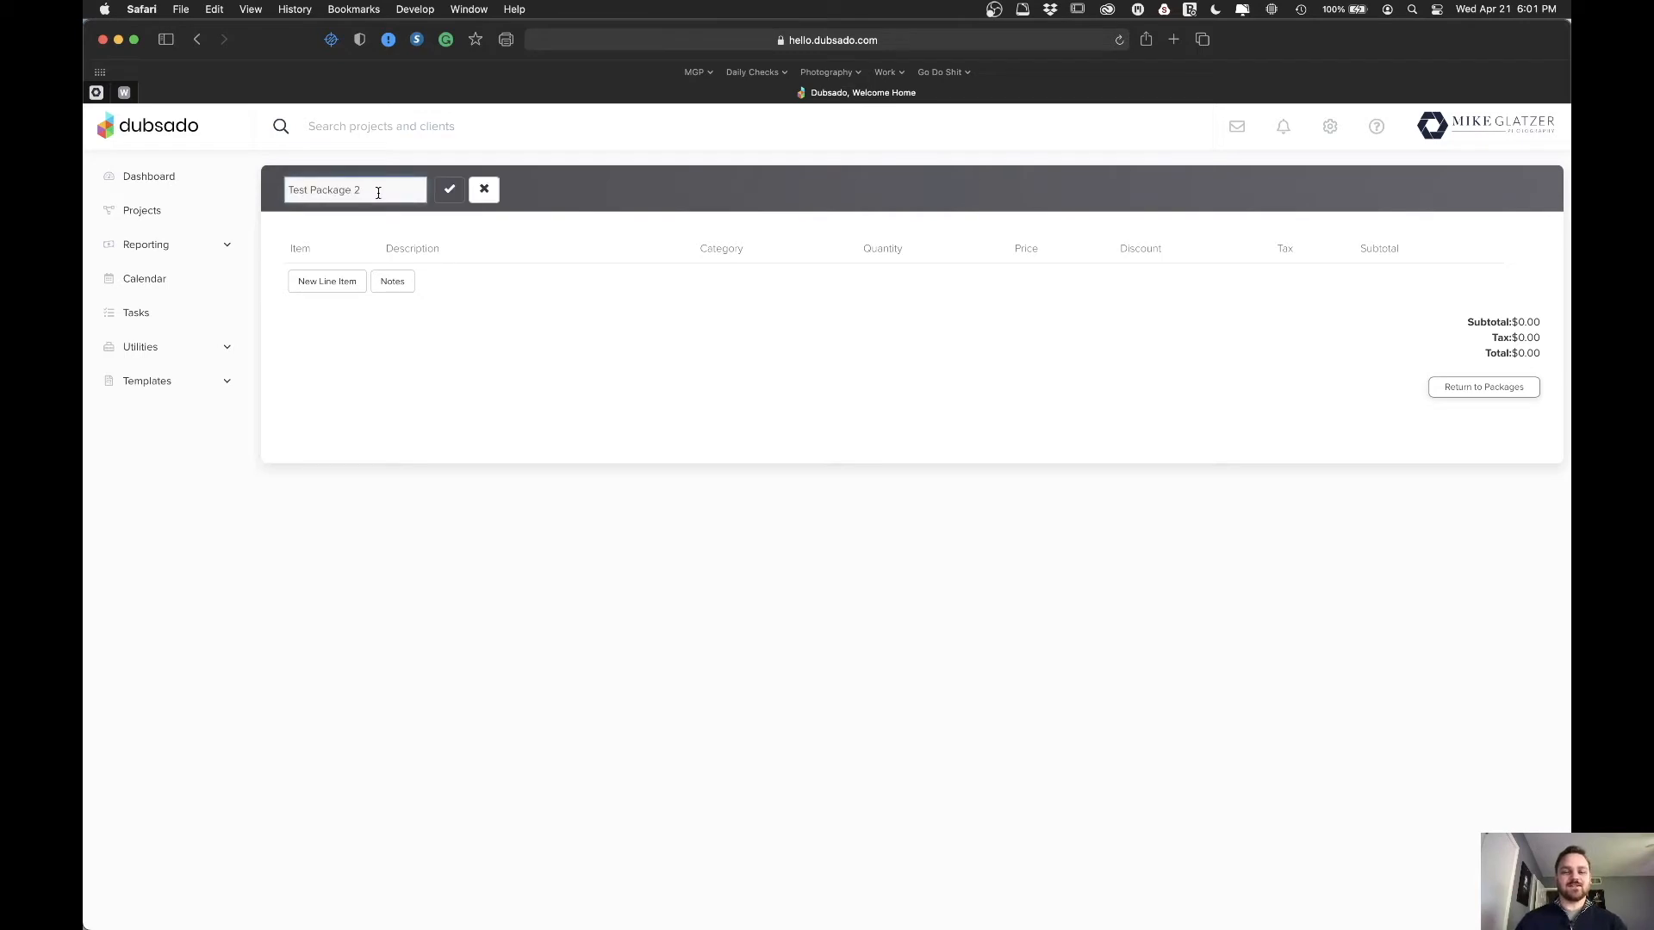
pyautogui.press('BackSpace')
pyautogui.press('BackSpace')
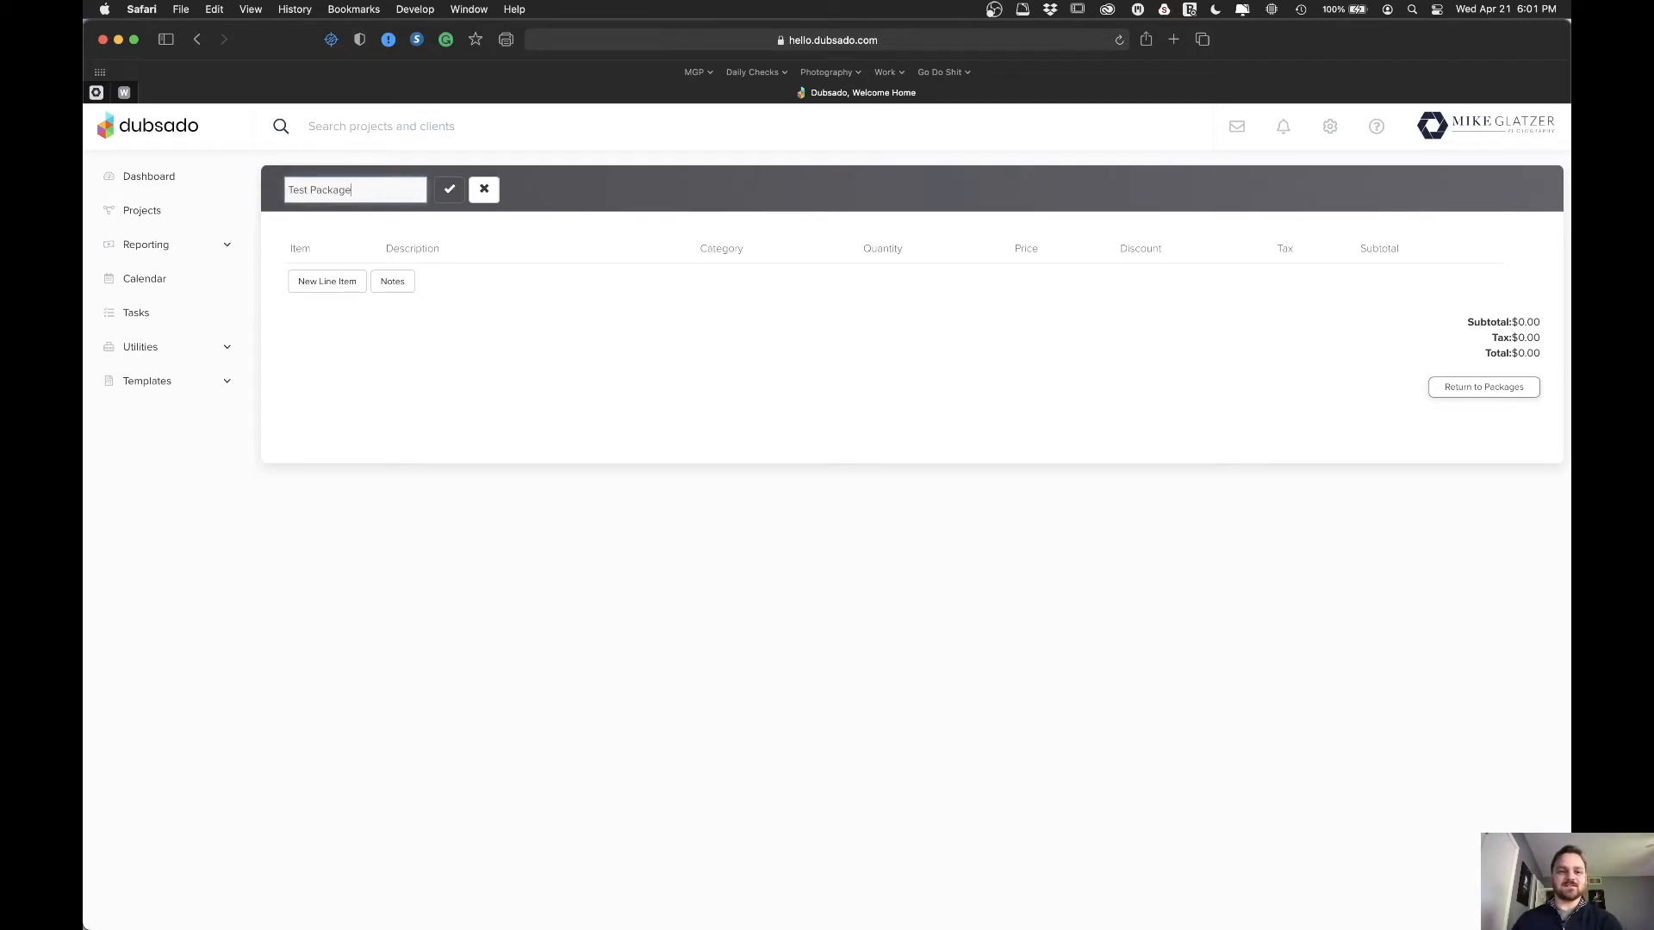
pyautogui.press('Return')
pyautogui.click(404, 192)
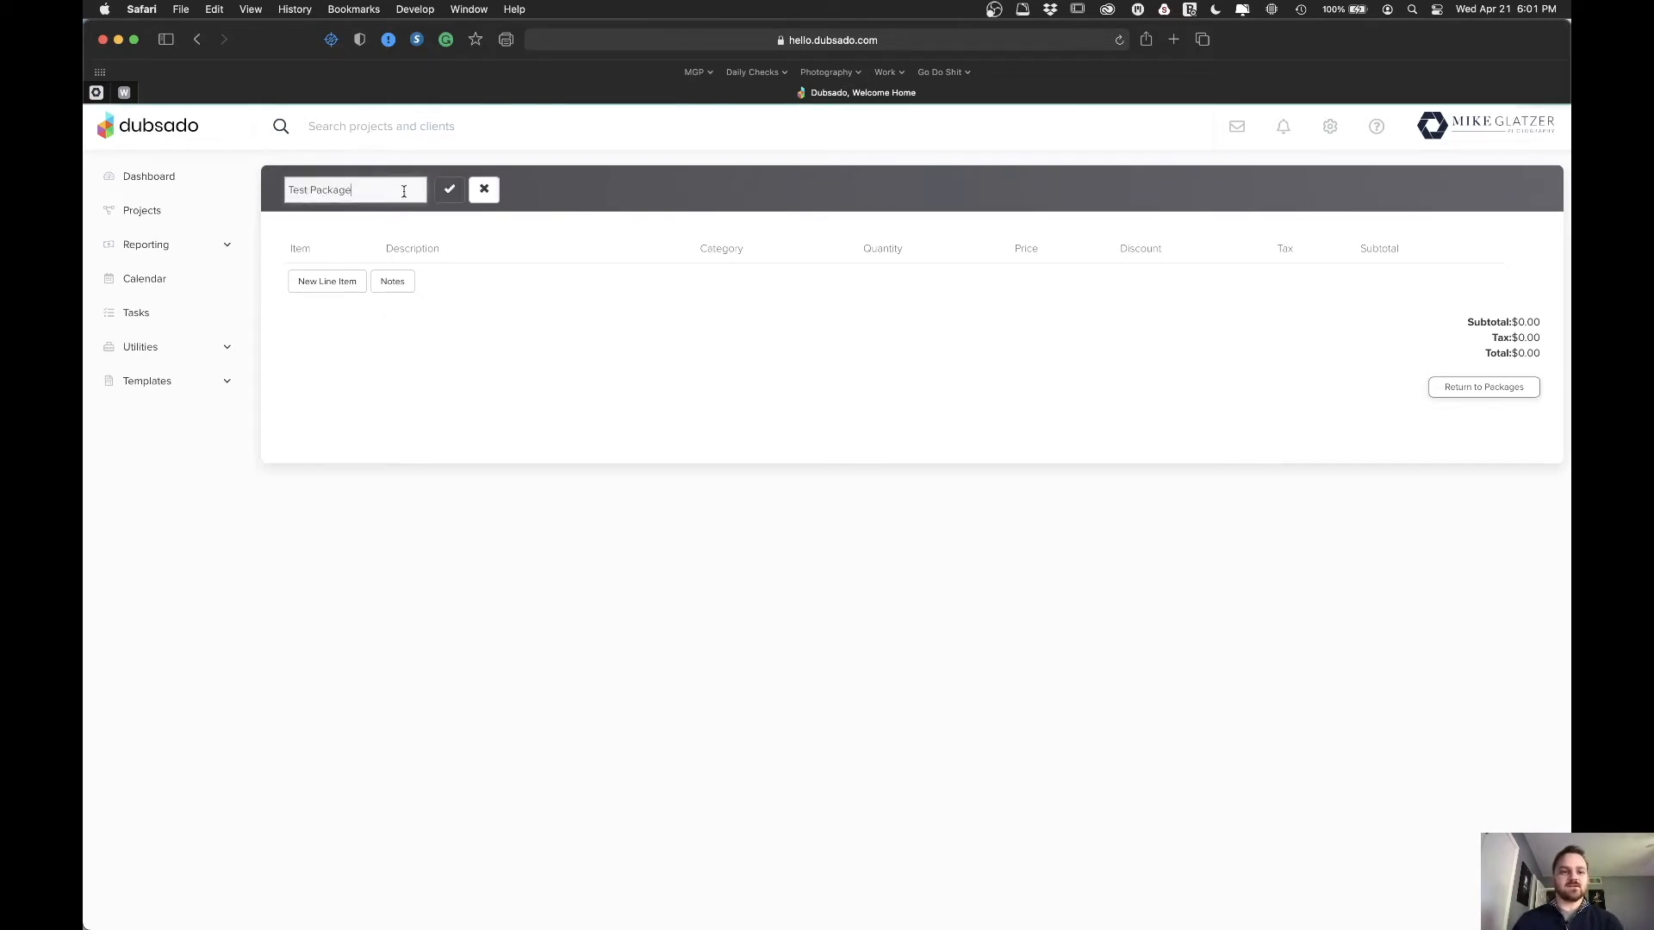
pyautogui.write('2')
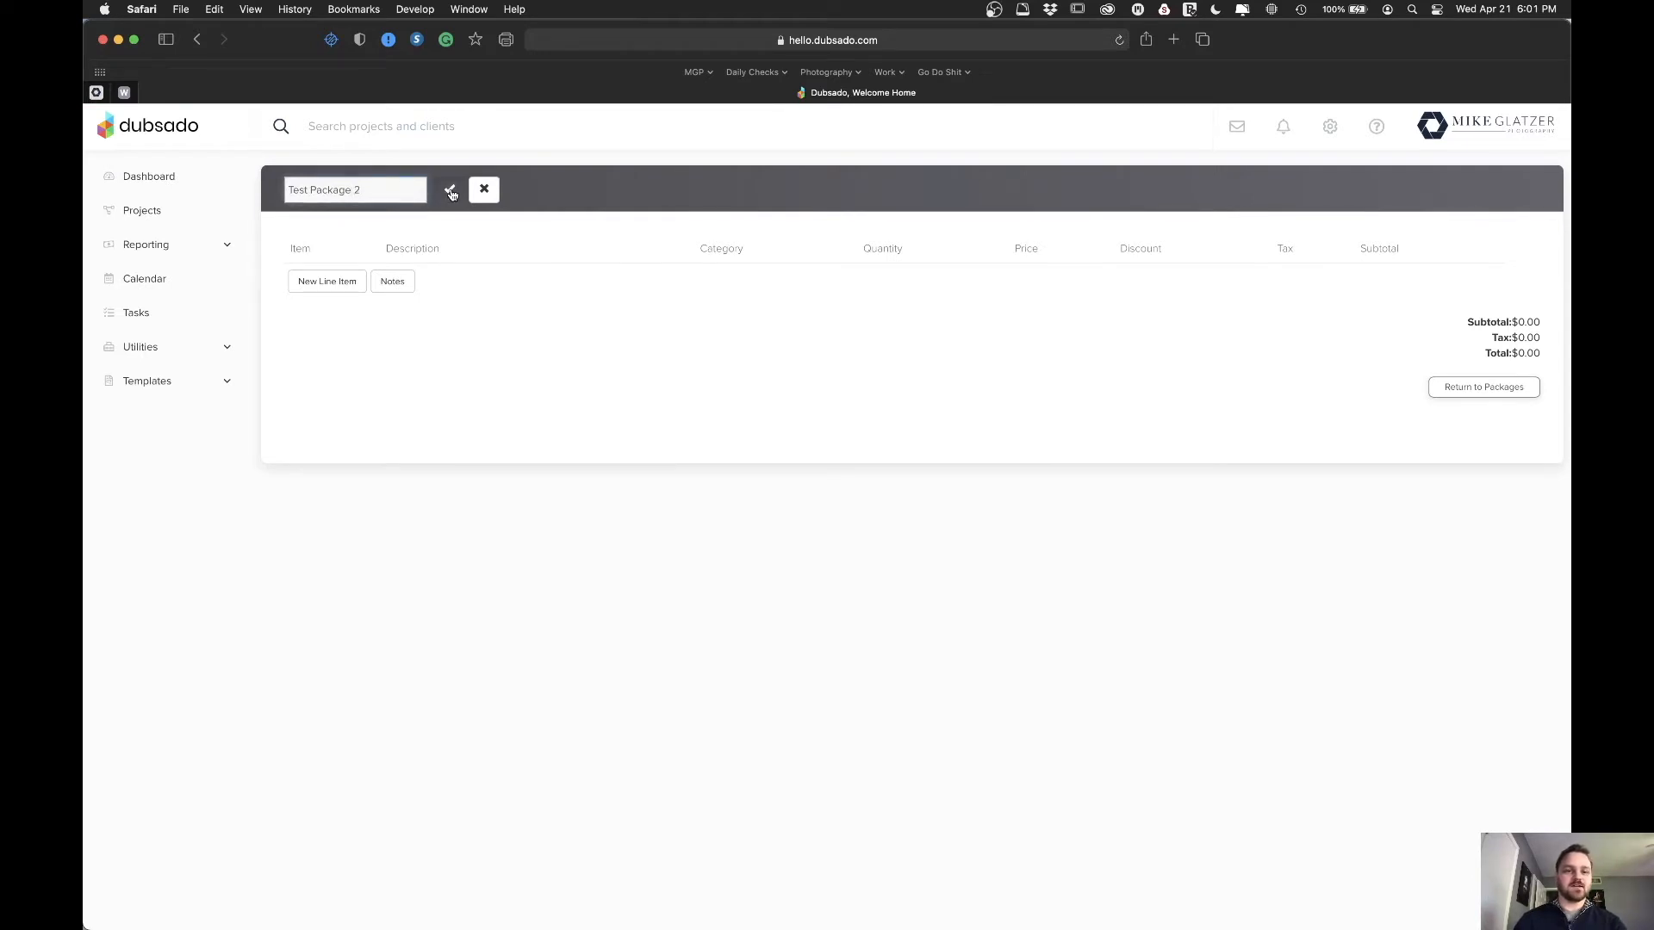
pyautogui.click(449, 190)
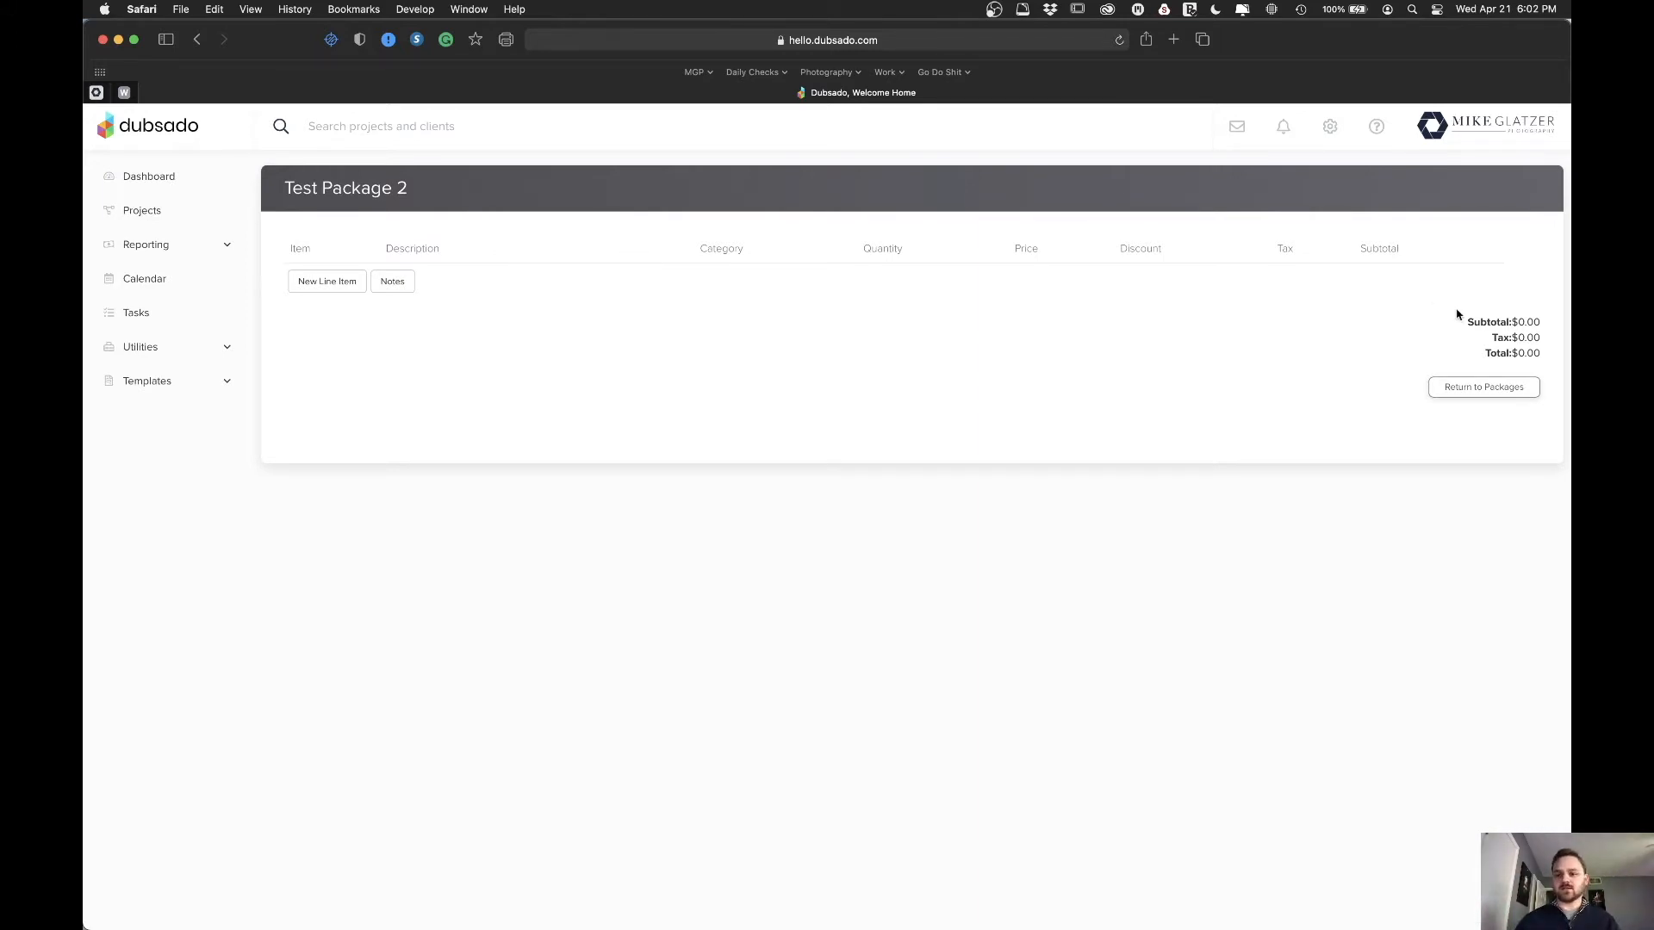
# - Return to the package list, find Test Package 2 at its end and open it for editing
pyautogui.click(1478, 394)
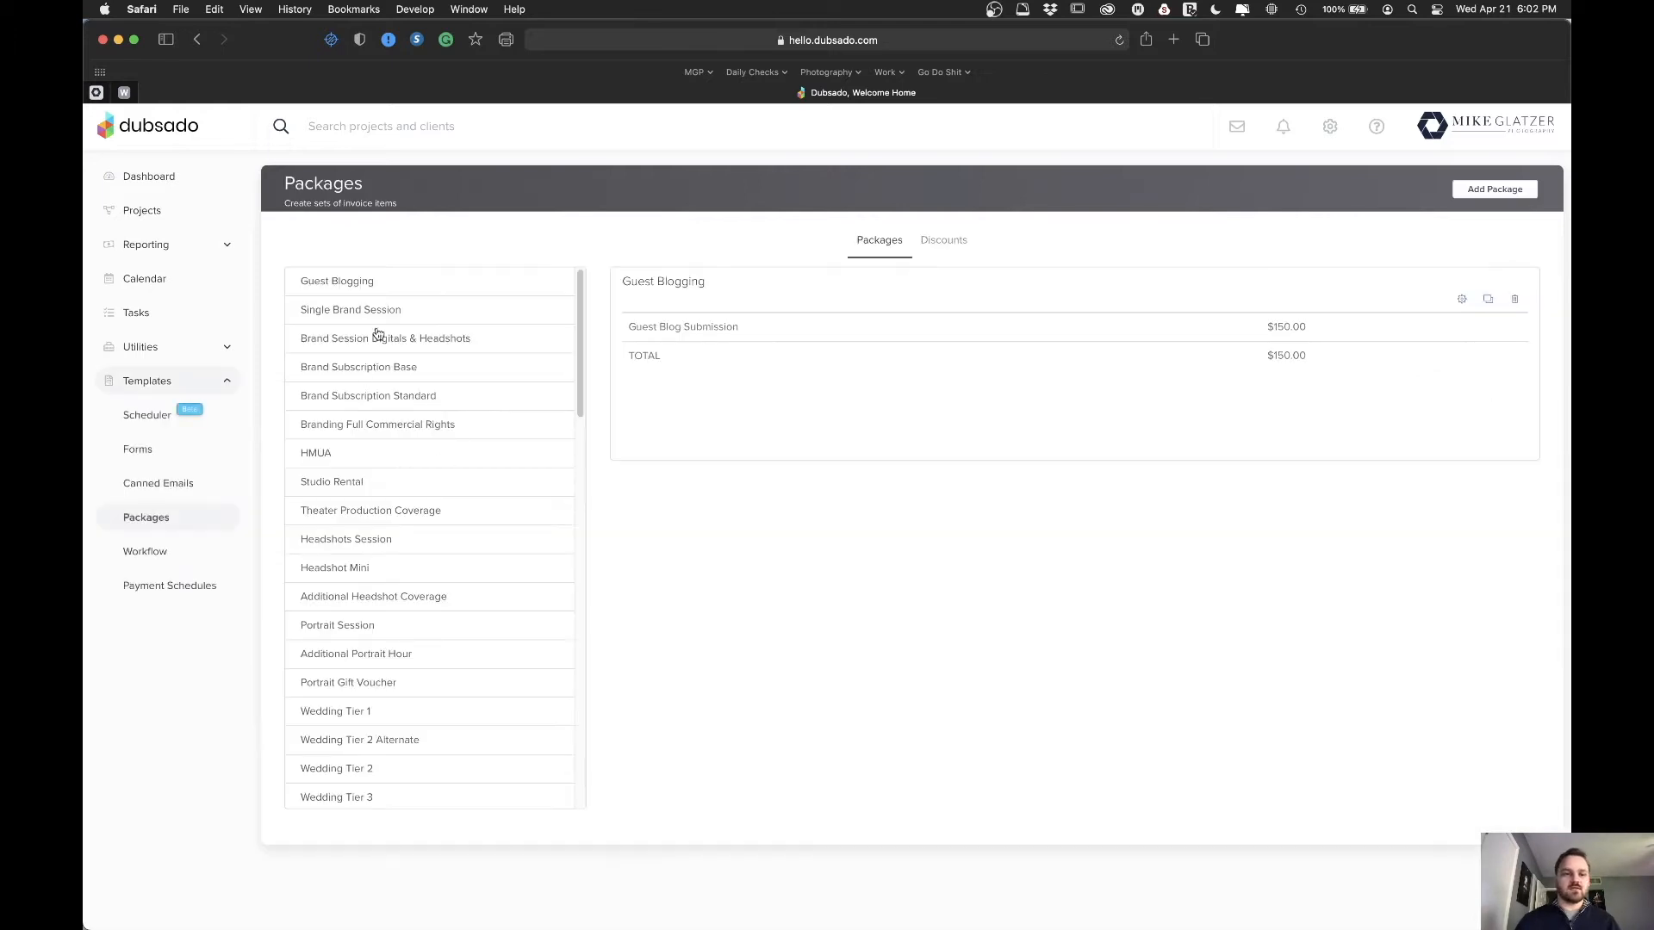
pyautogui.scroll(-15, 399, 560)
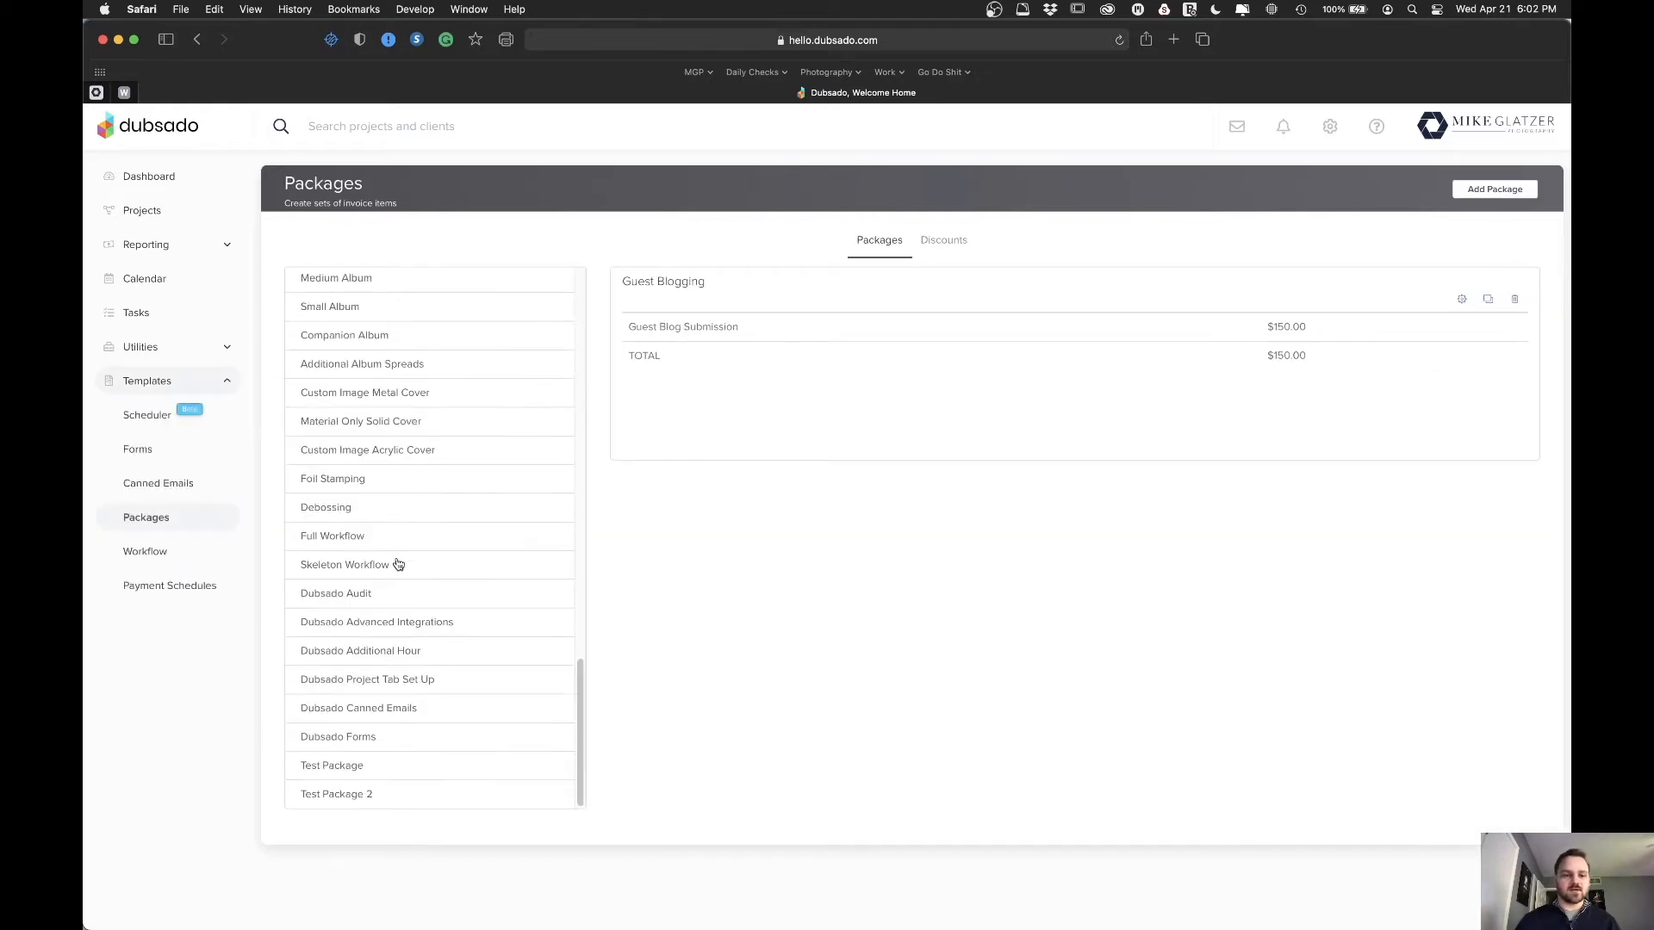
pyautogui.click(337, 797)
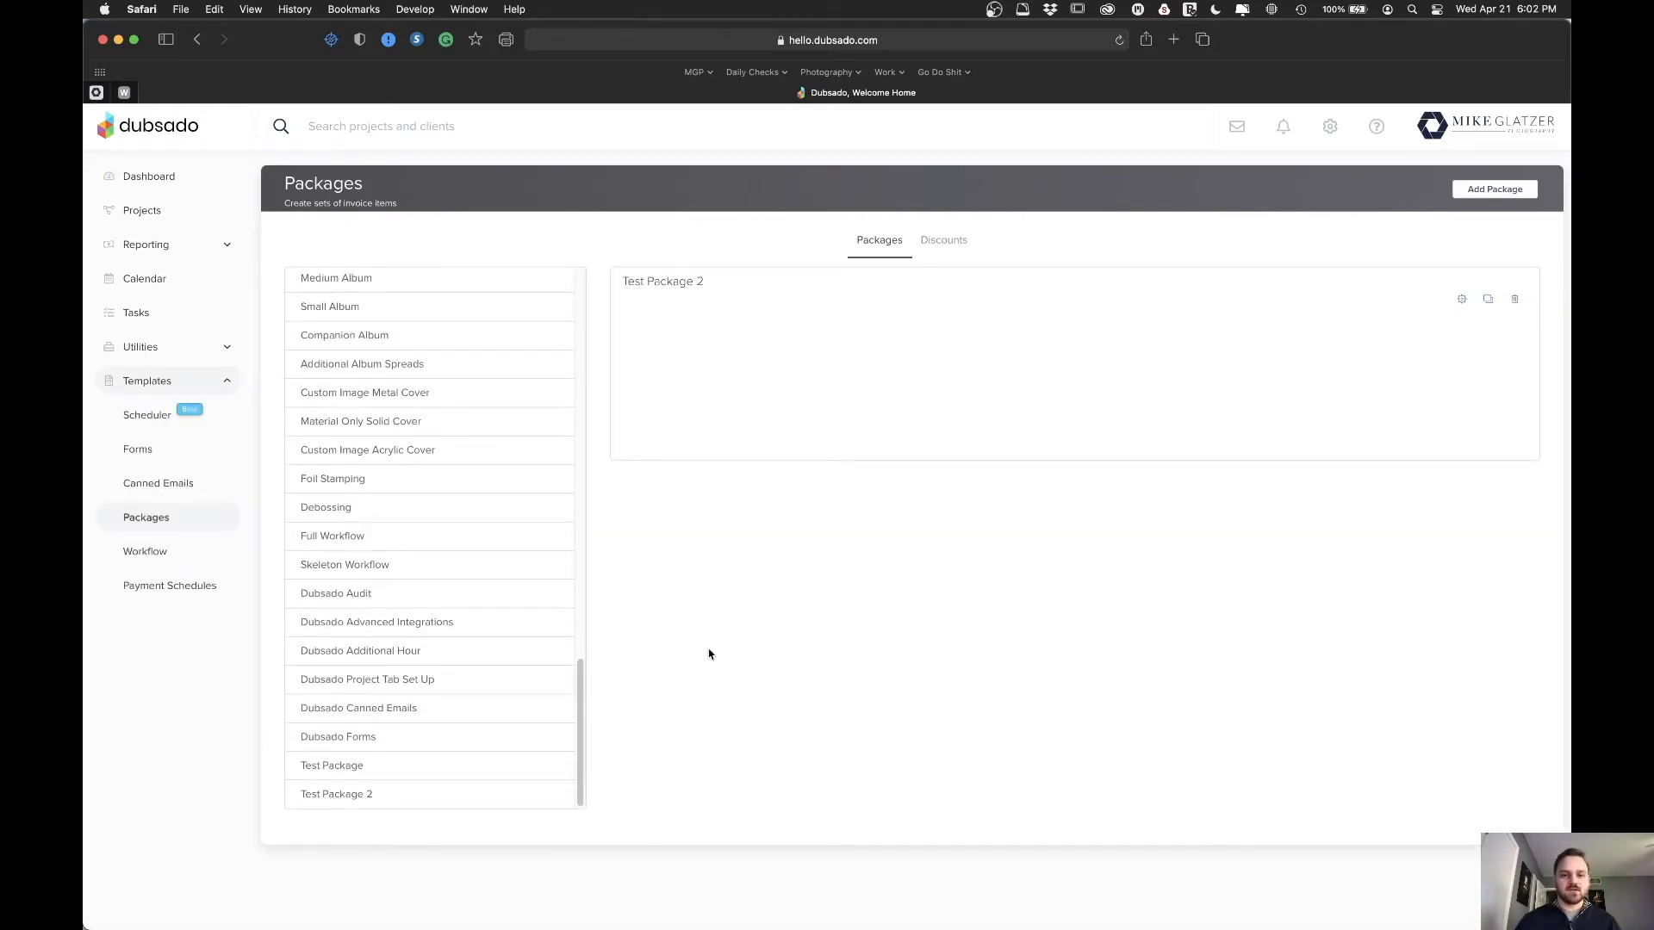
pyautogui.click(1462, 302)
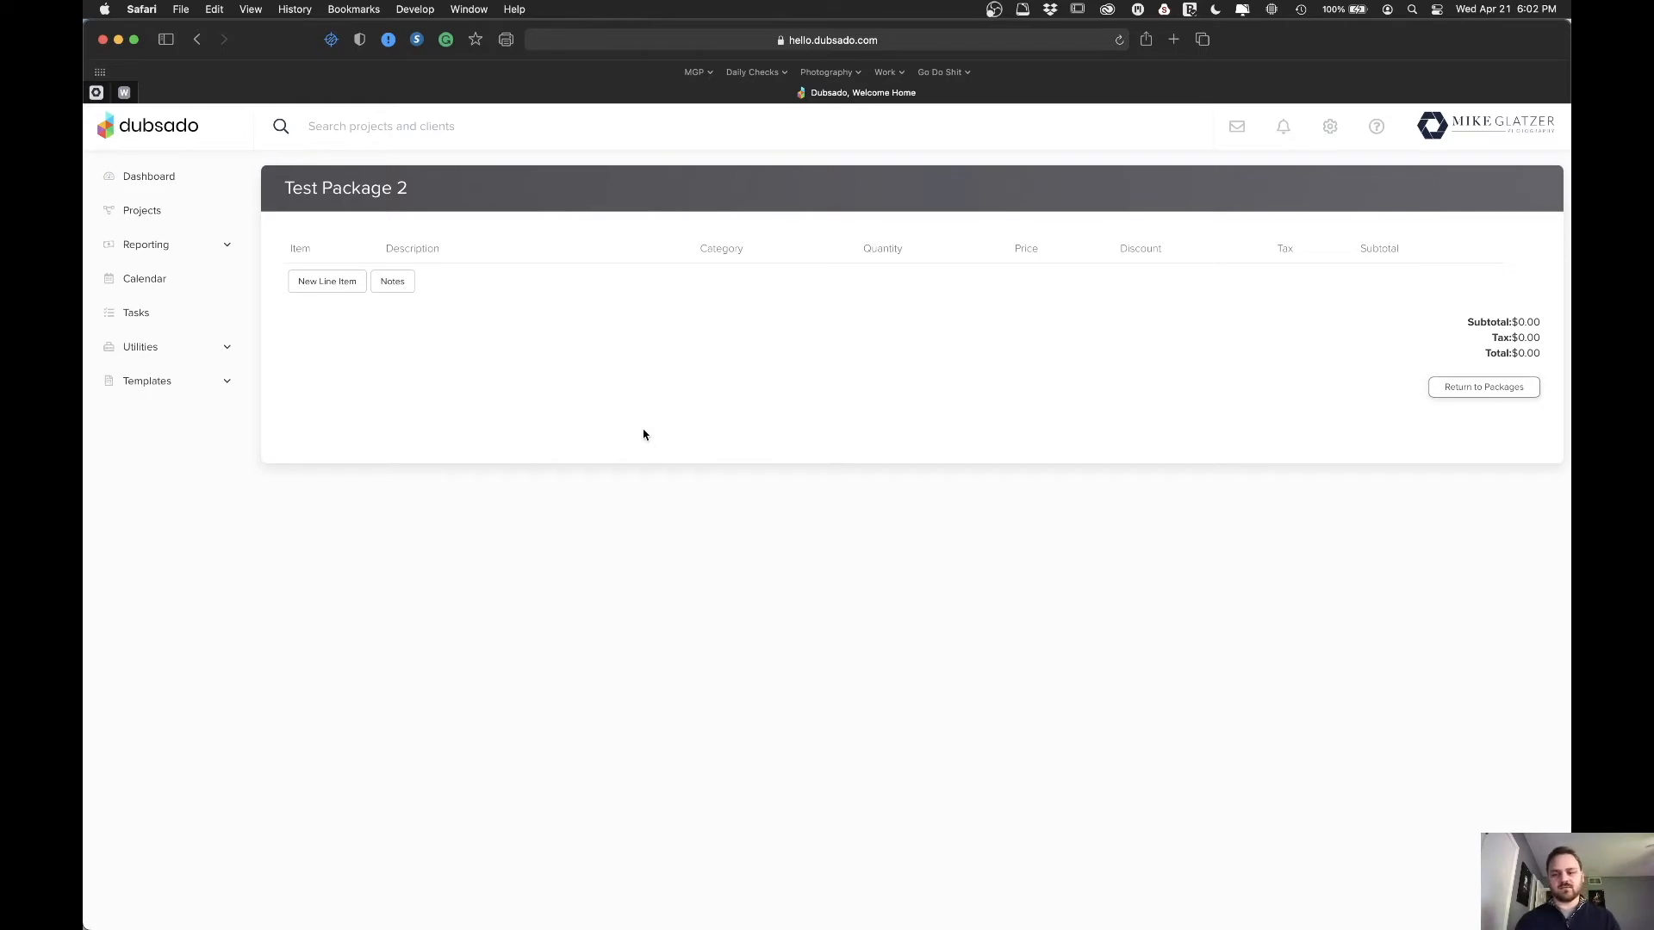
# - Start a new line item in the package with the invoice item name "Test Package Invoice Name"
pyautogui.click(327, 283)
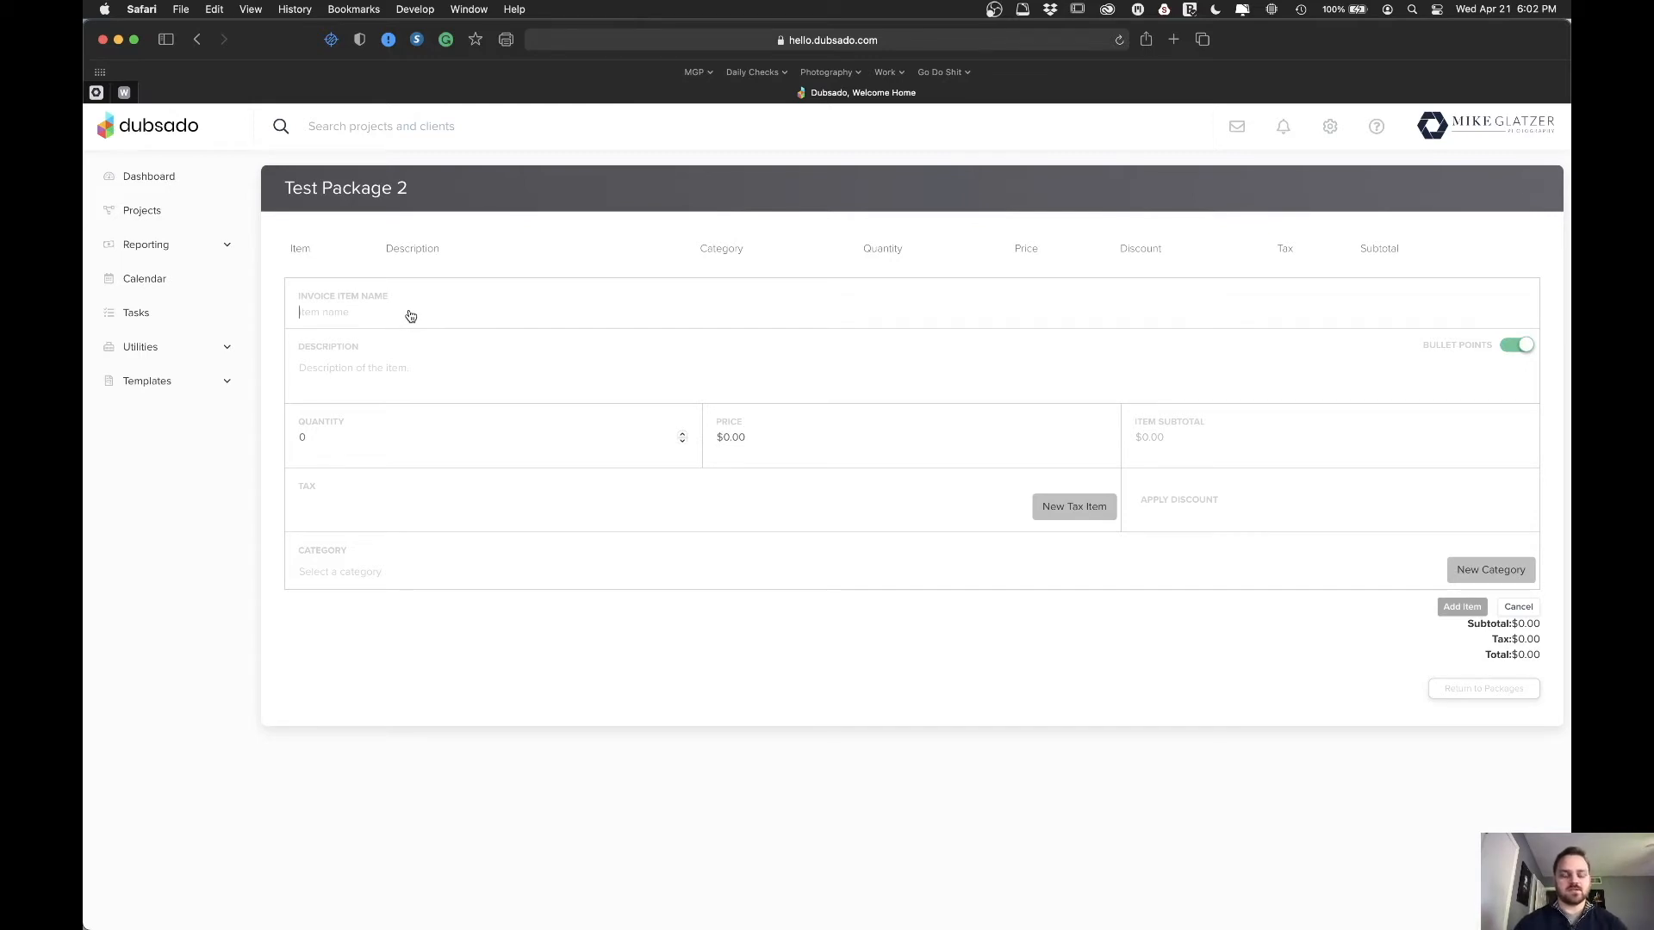
pyautogui.write('Test ')
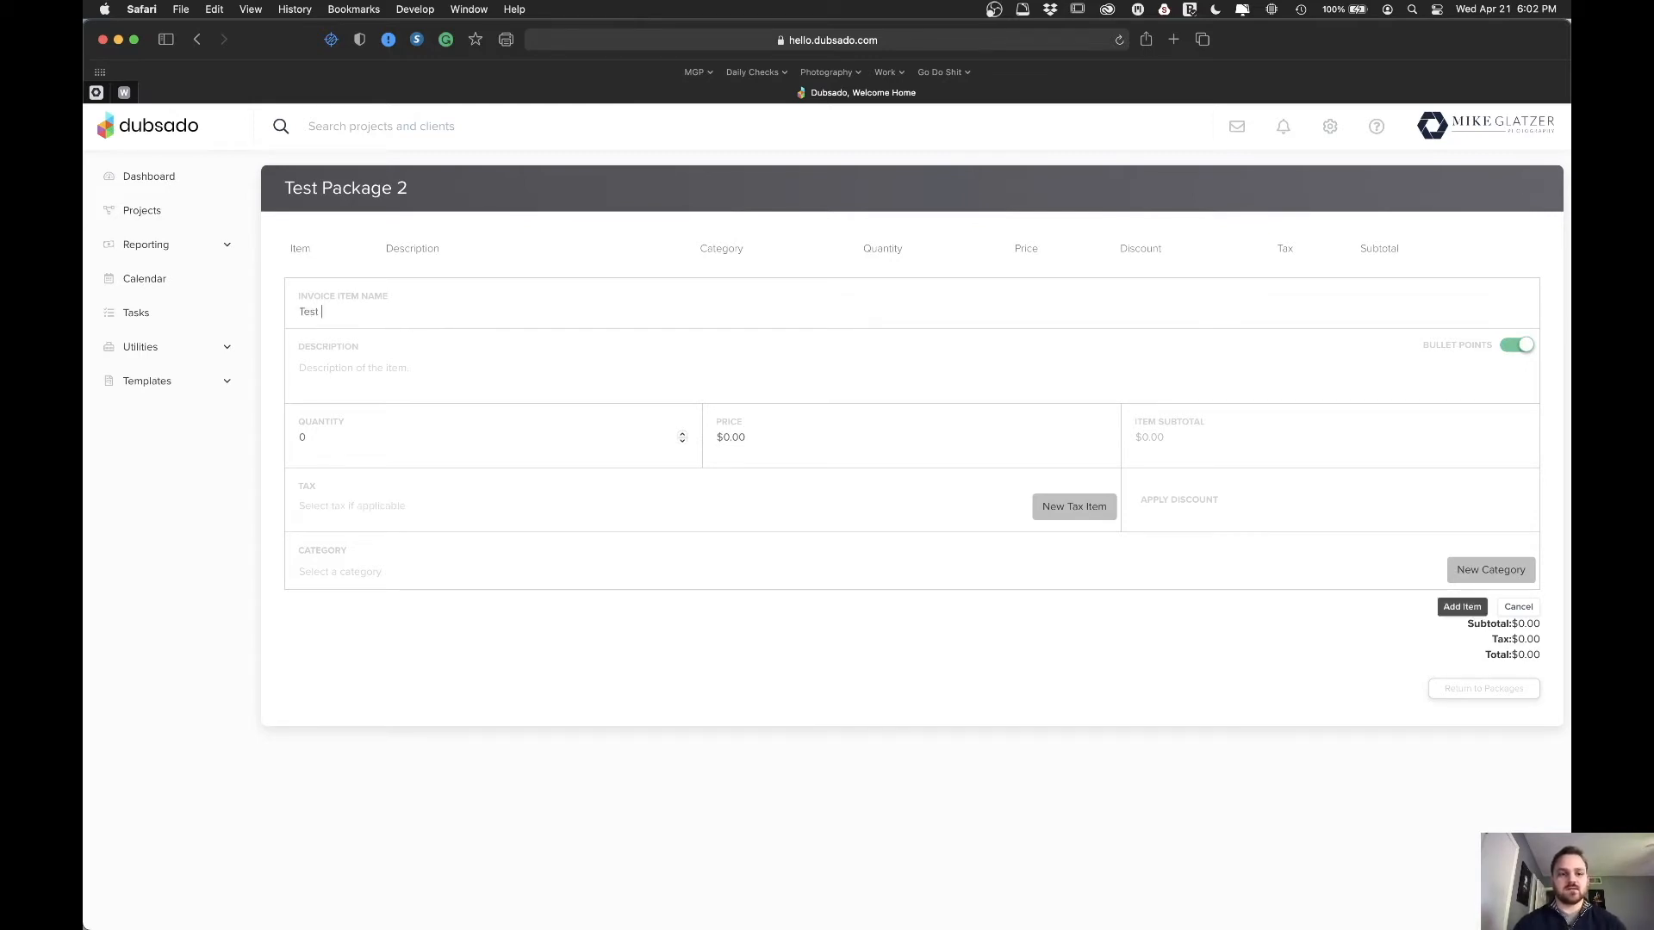
pyautogui.write('Package Invoi')
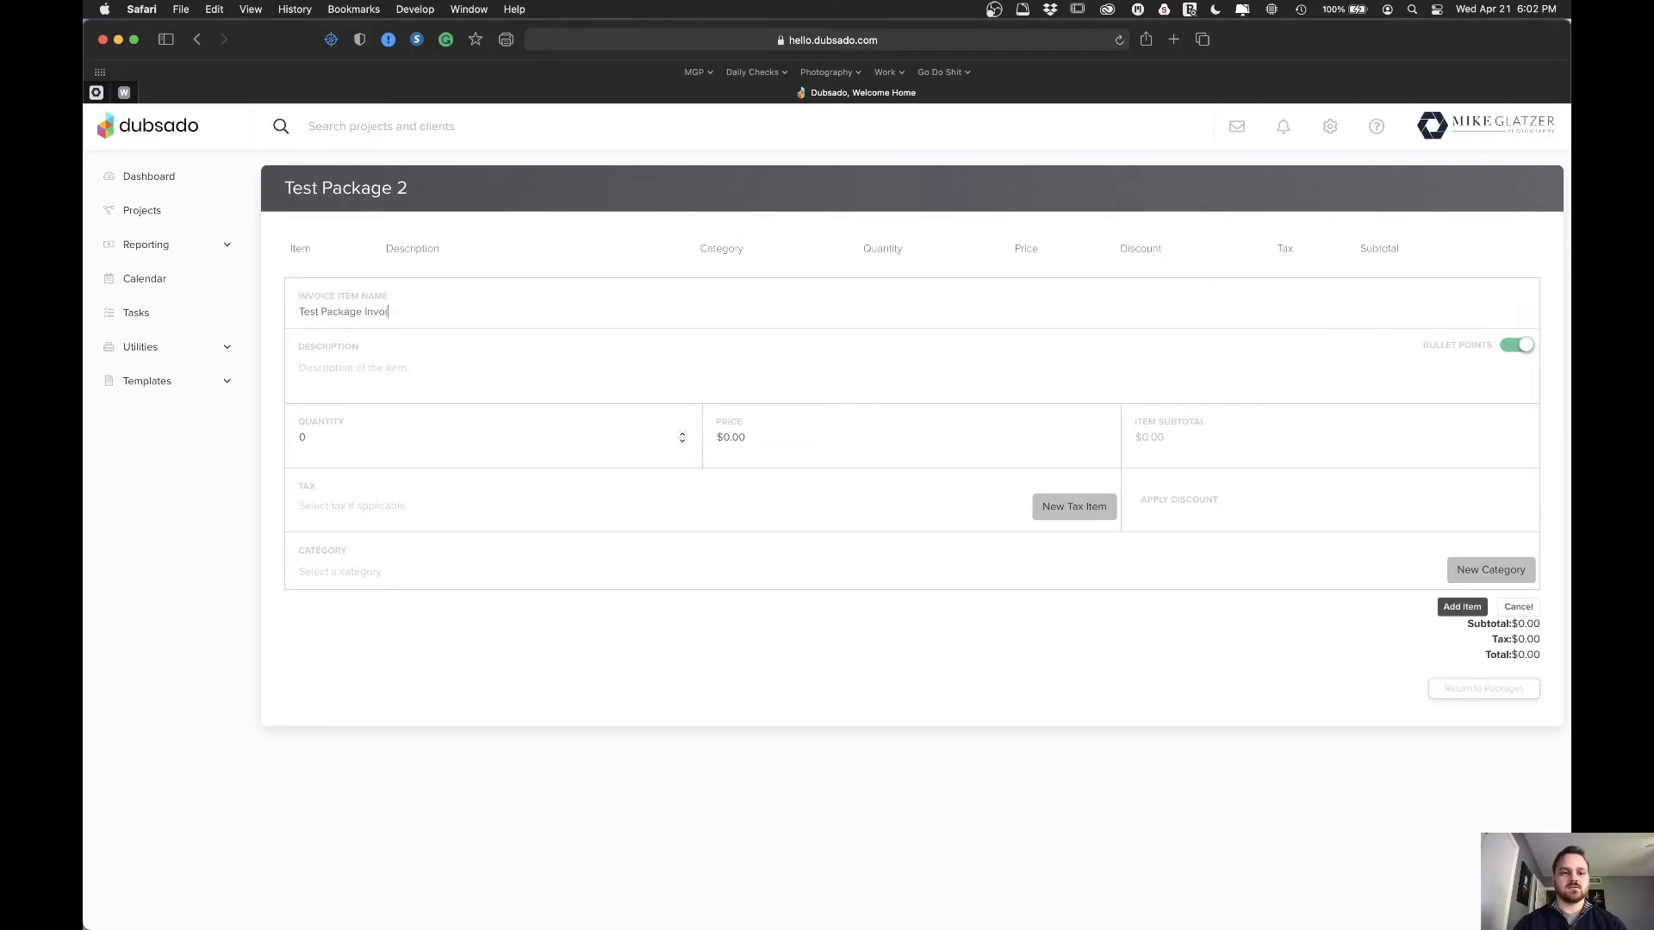
pyautogui.write('ce Name')
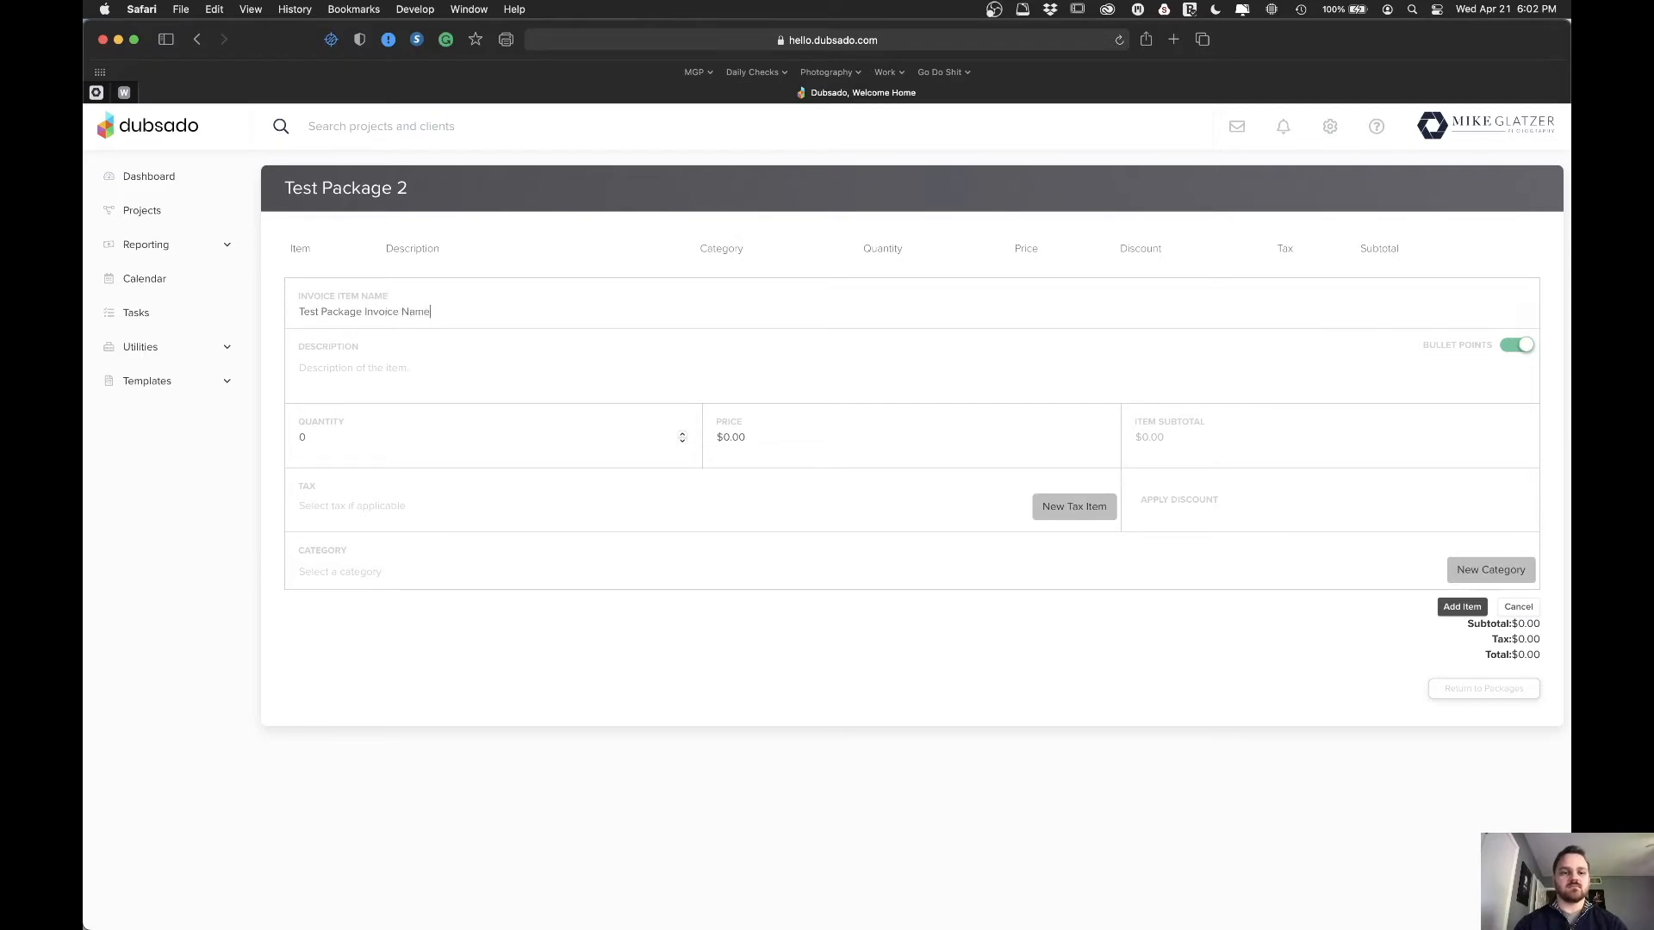
# - Enter a two-line description for the line item: "Description Line 1" and "Description Line 2"
pyautogui.click(414, 380)
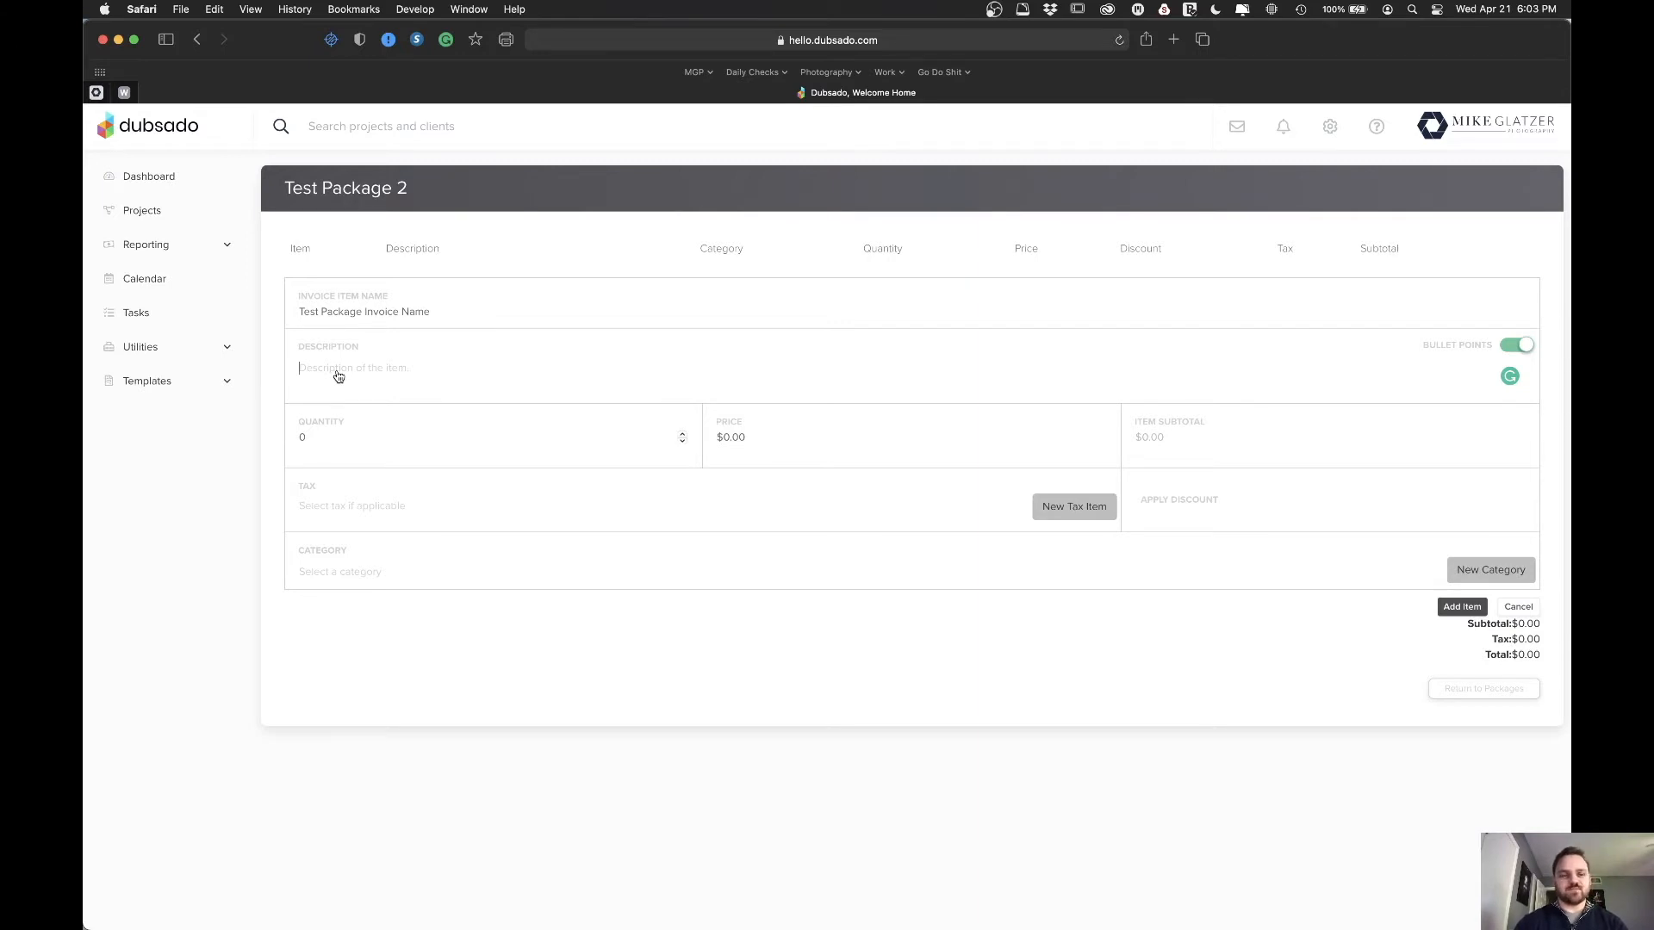
pyautogui.write('Description ')
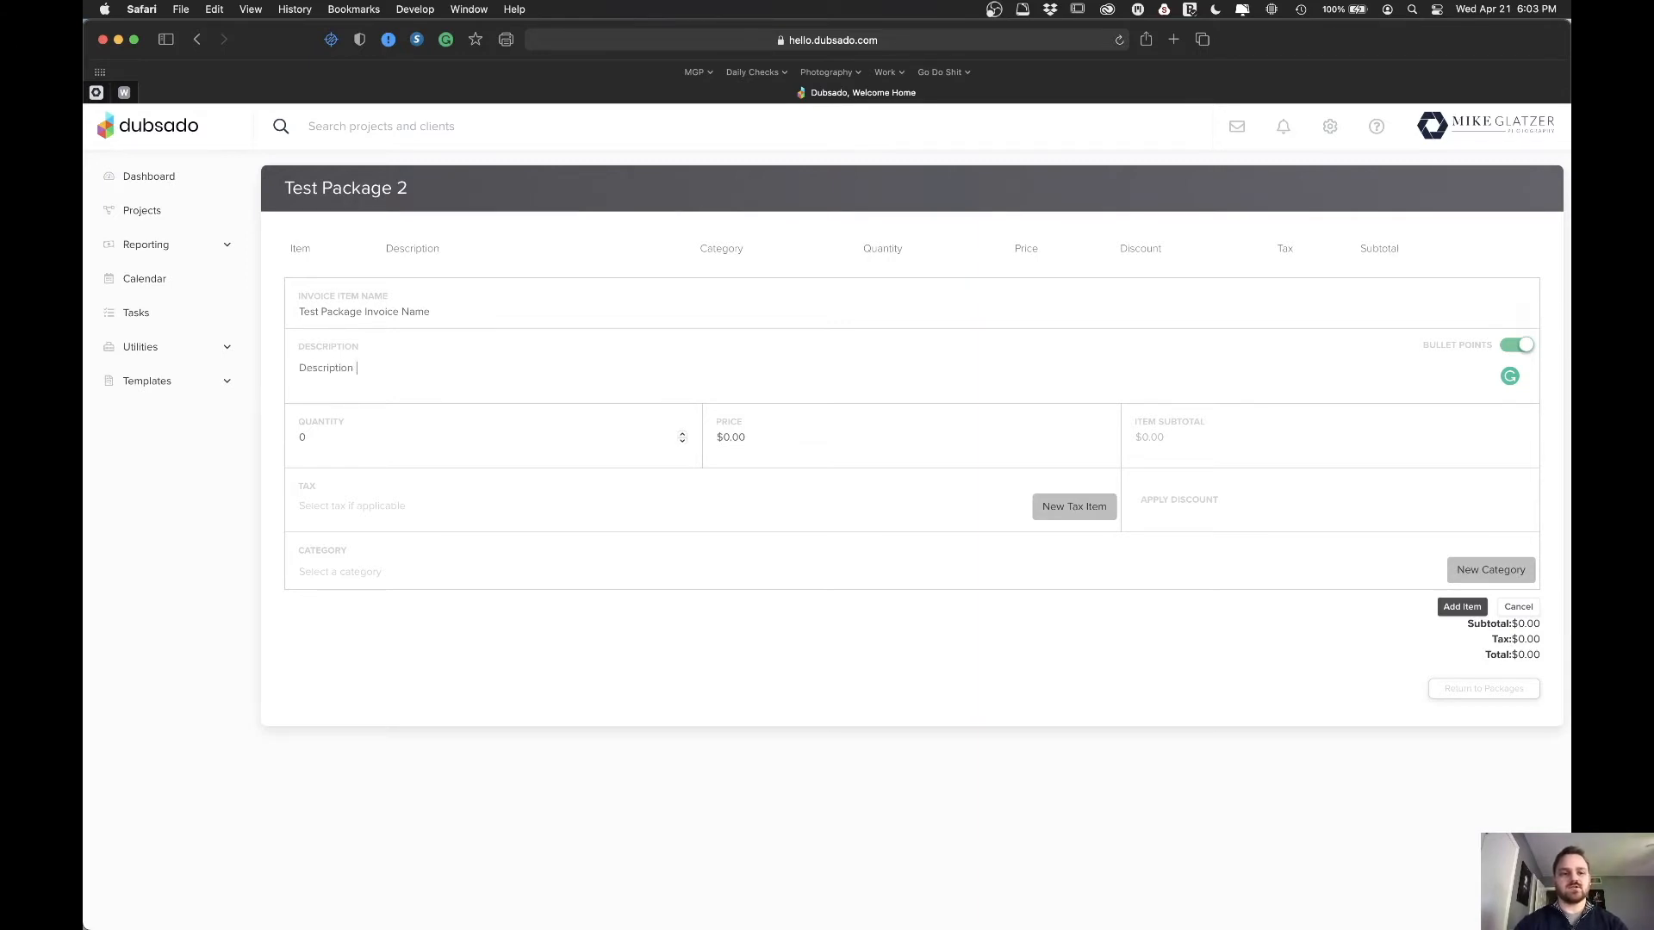
pyautogui.write('Linie')
pyautogui.press('BackSpace')
pyautogui.press('BackSpace')
pyautogui.press('BackSpace')
pyautogui.press('BackSpace')
pyautogui.write('e 1')
pyautogui.press('Return')
pyautogui.write('Des')
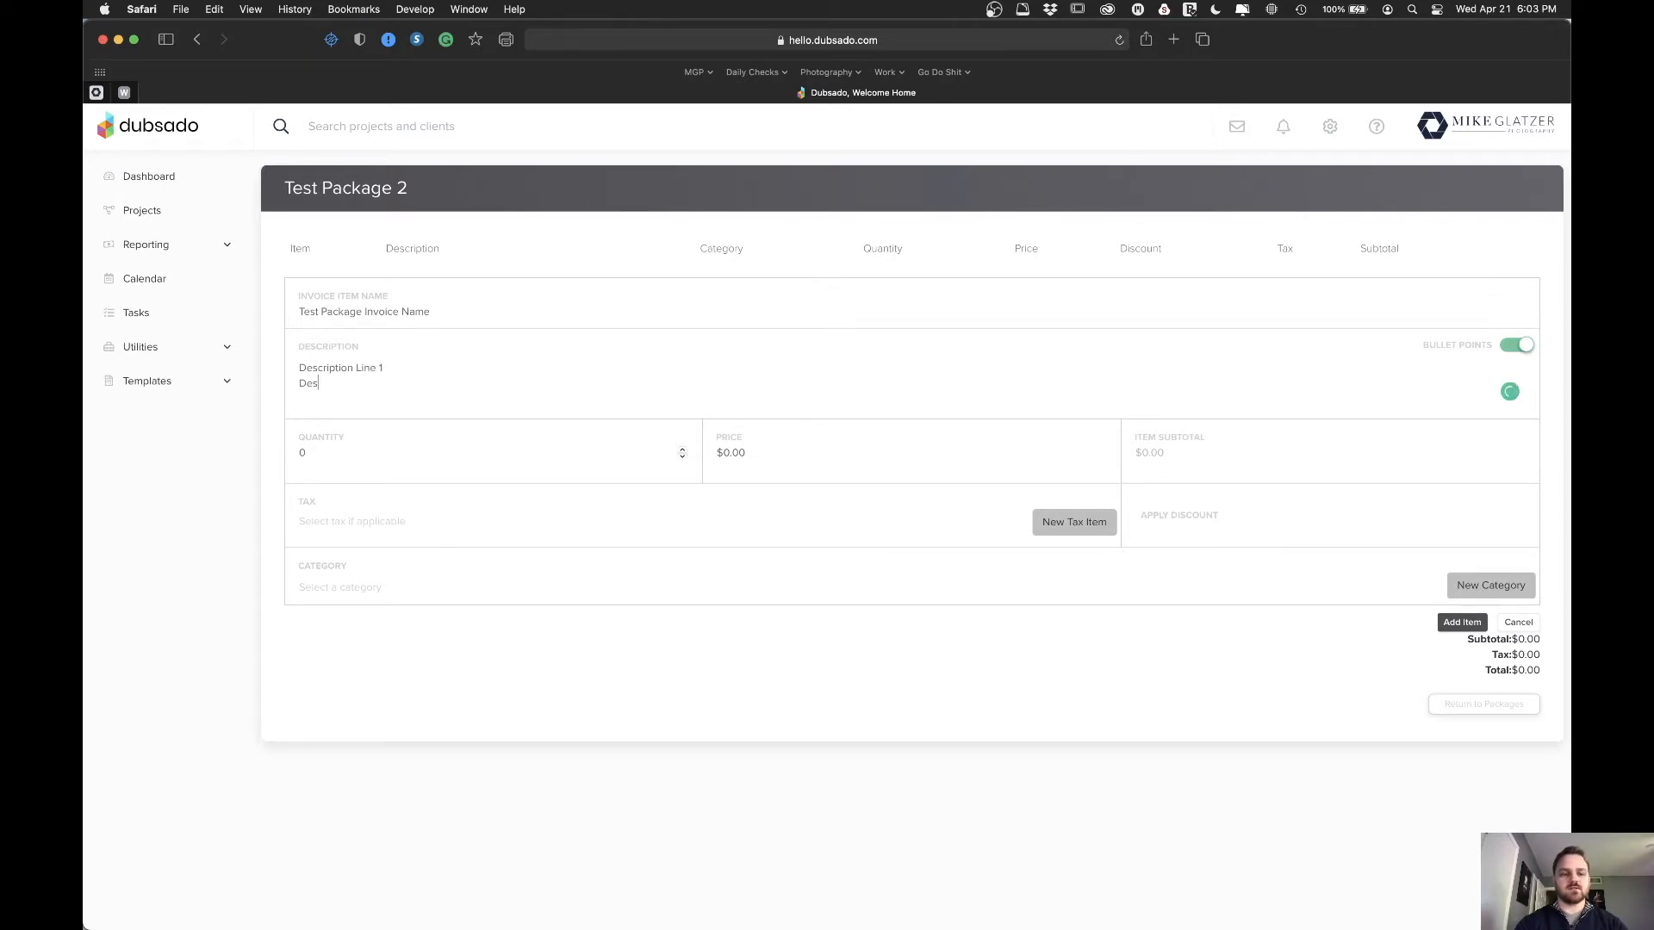
pyautogui.write('cription Line 2')
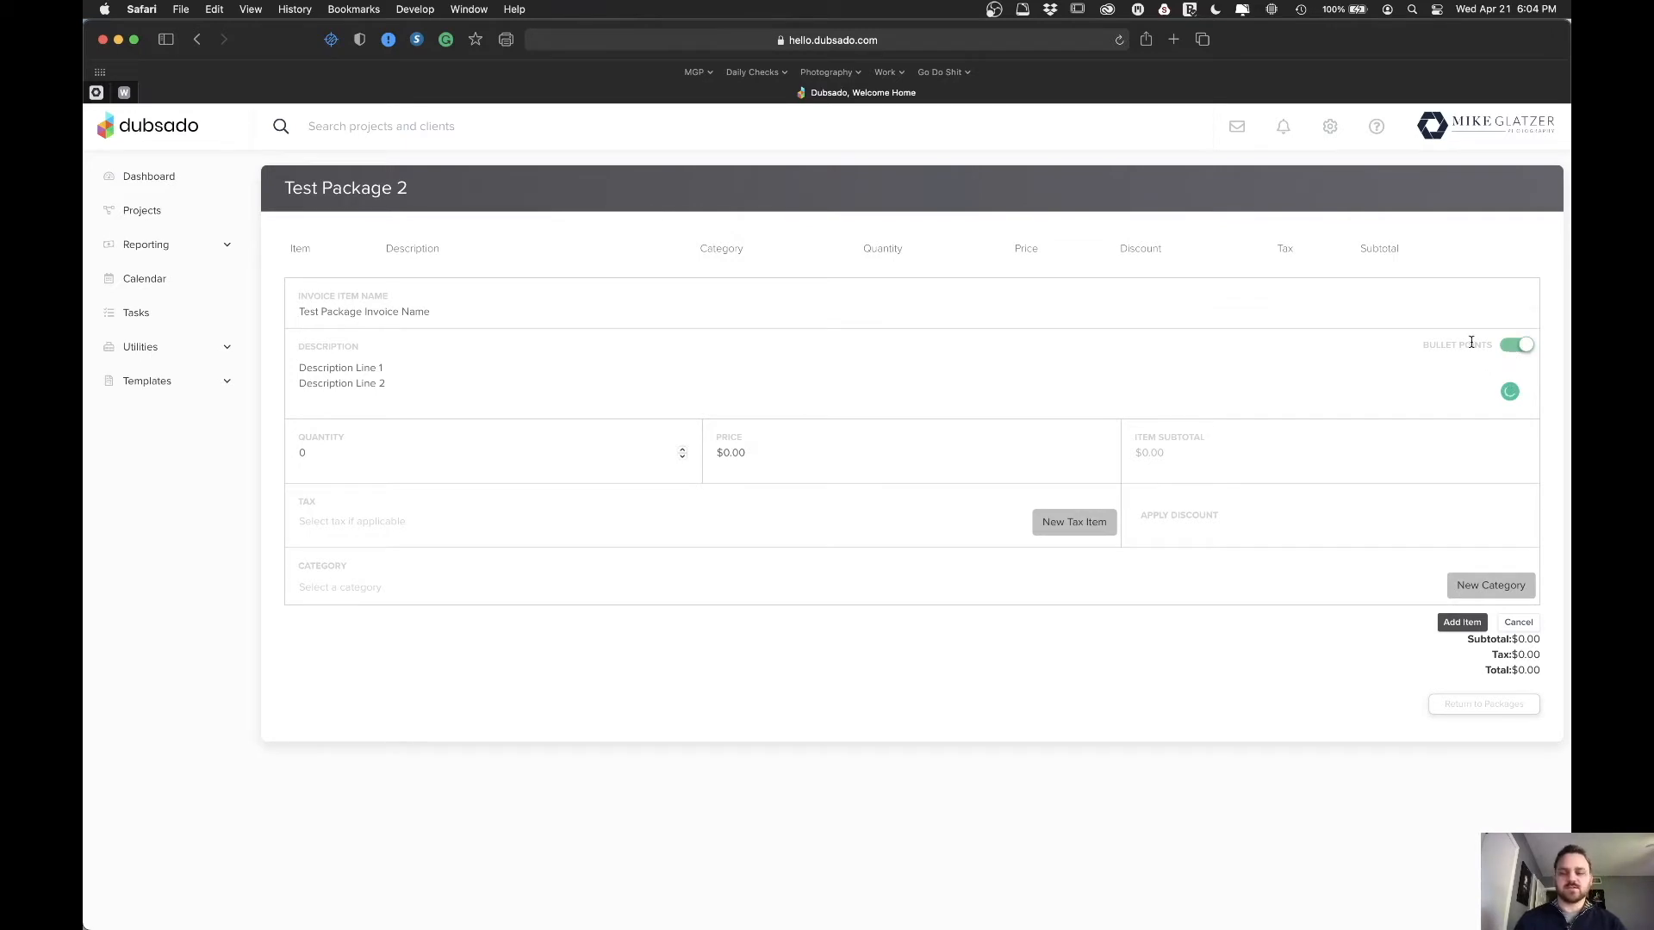
# - Try the description without bullet points as "Description Line 1. Description Line 2", and restore the two separate lines with bullet points on
pyautogui.click(1516, 347)
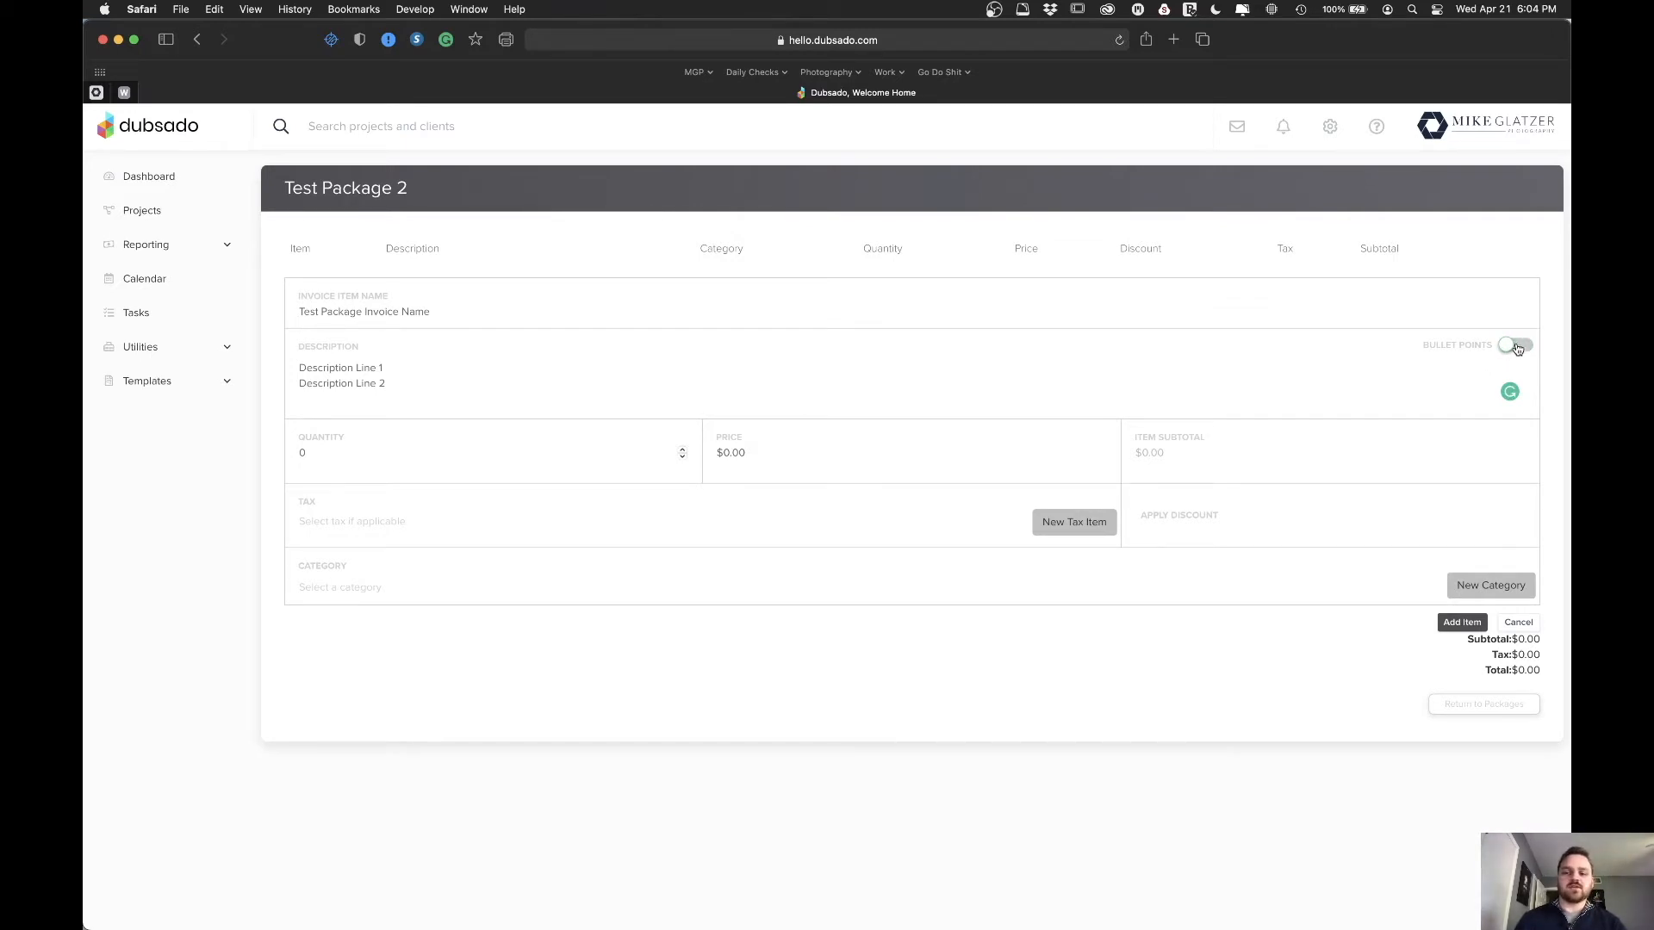
pyautogui.click(1518, 348)
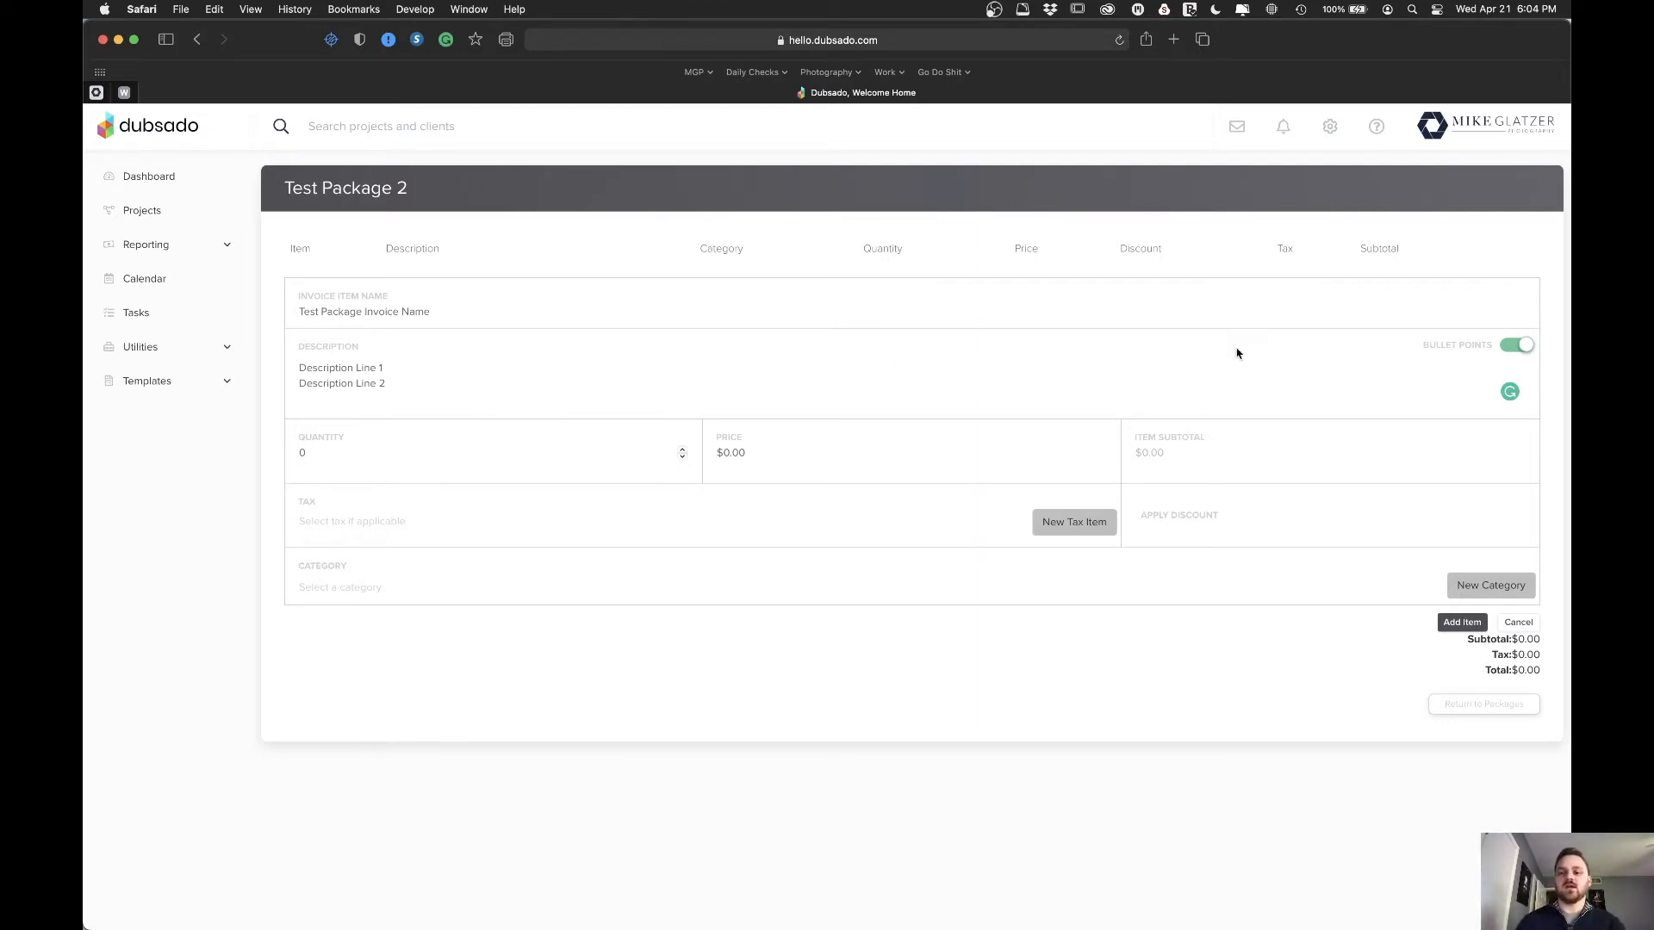
pyautogui.click(1515, 344)
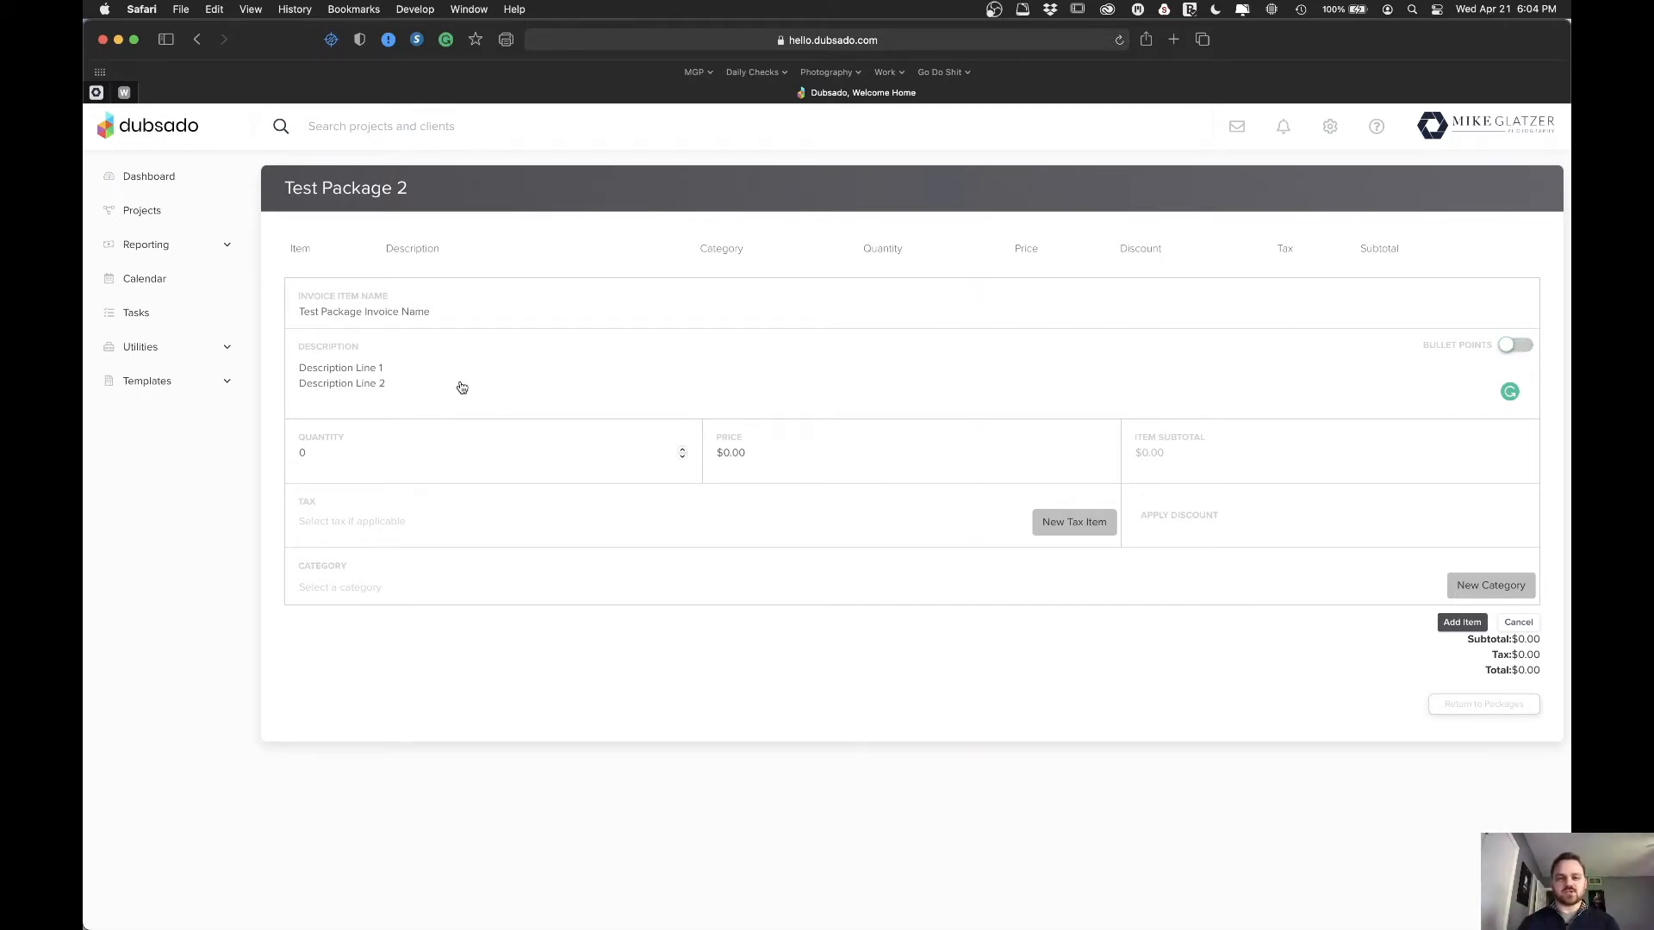
pyautogui.click(303, 392)
pyautogui.press('BackSpace')
pyautogui.write('. Description Line 2')
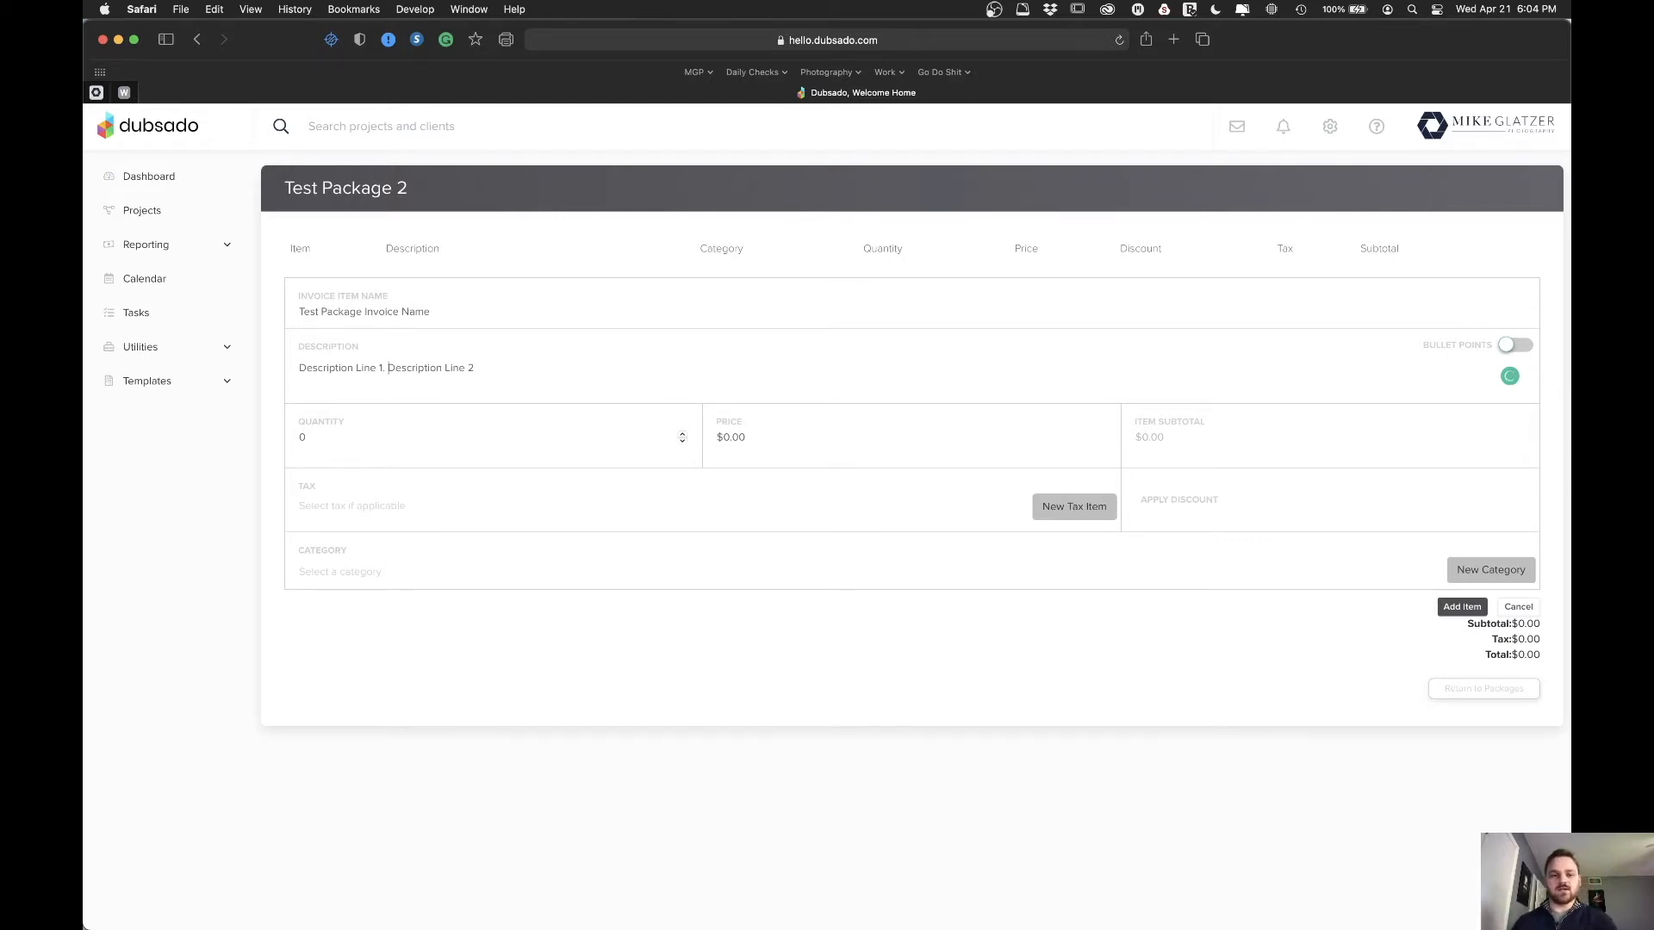
pyautogui.press('BackSpace')
pyautogui.press('BackSpace')
pyautogui.press('Return')
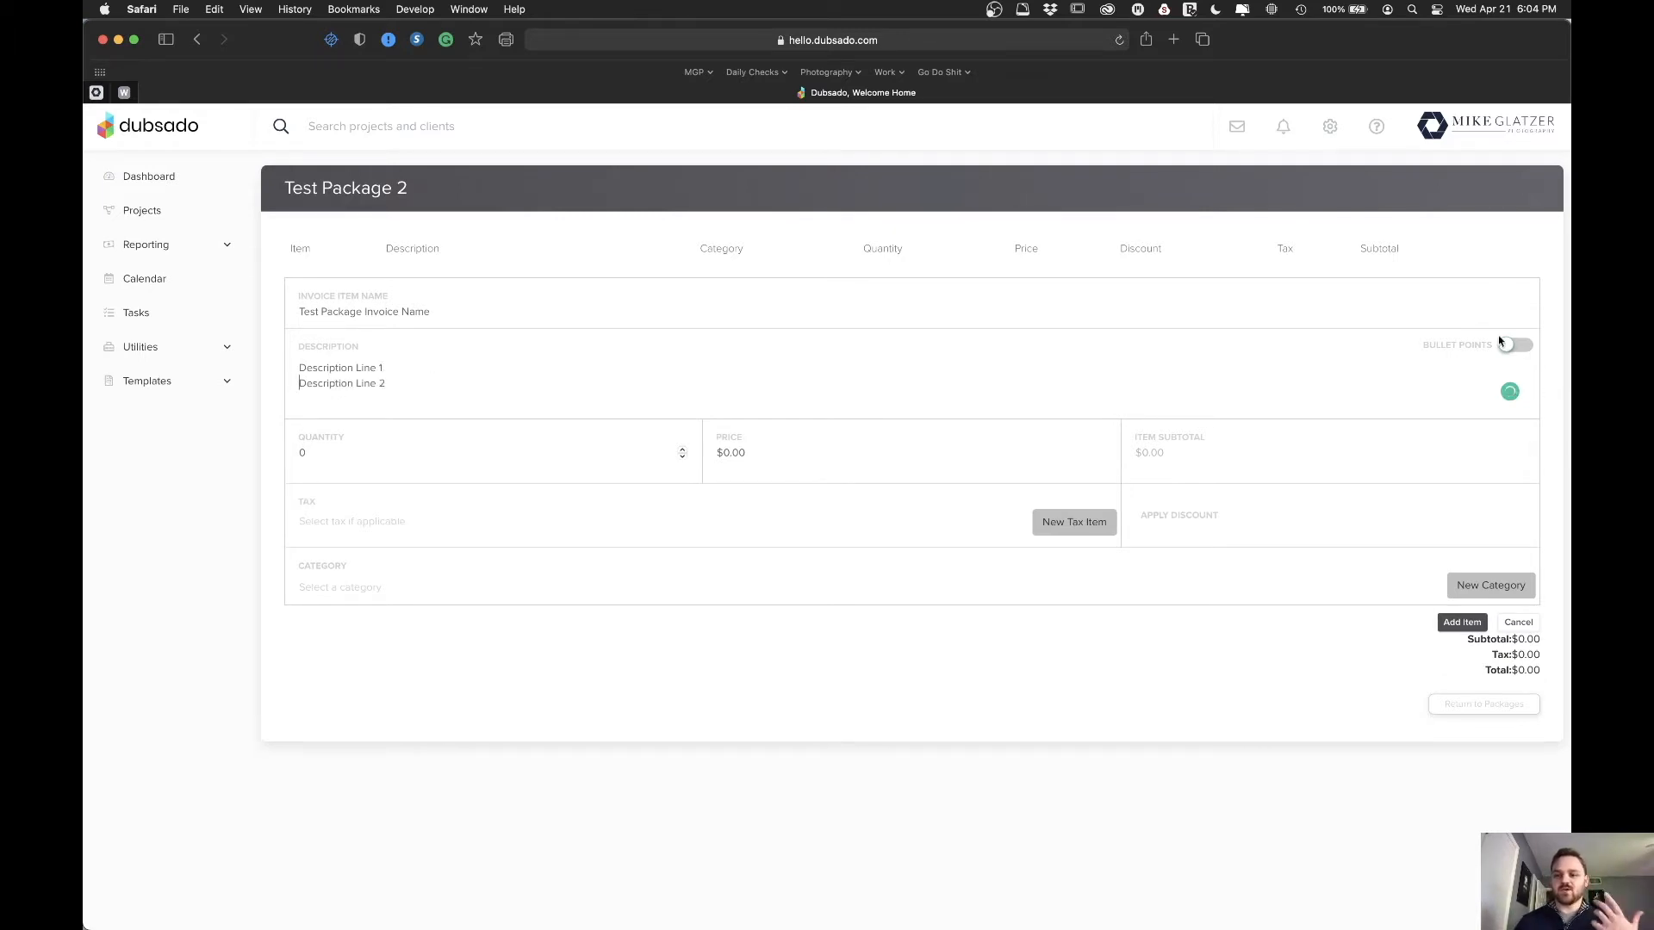
pyautogui.click(1508, 345)
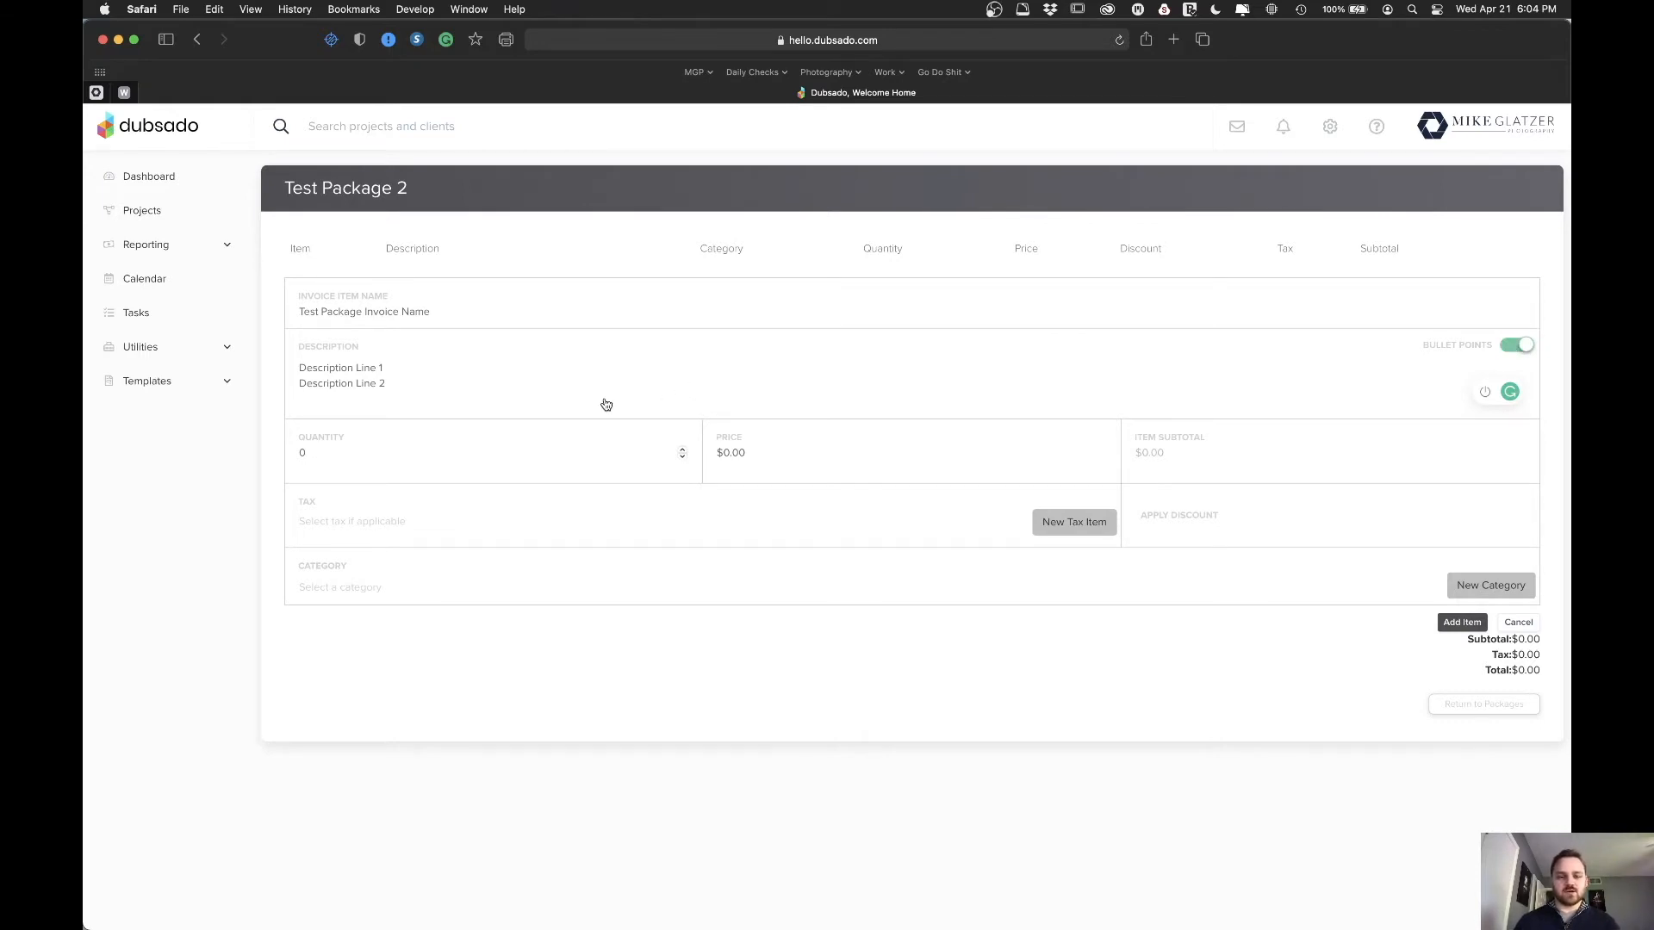
# - Set the line item's quantity to 1 and its price to $100.00
pyautogui.click(309, 456)
pyautogui.write('1')
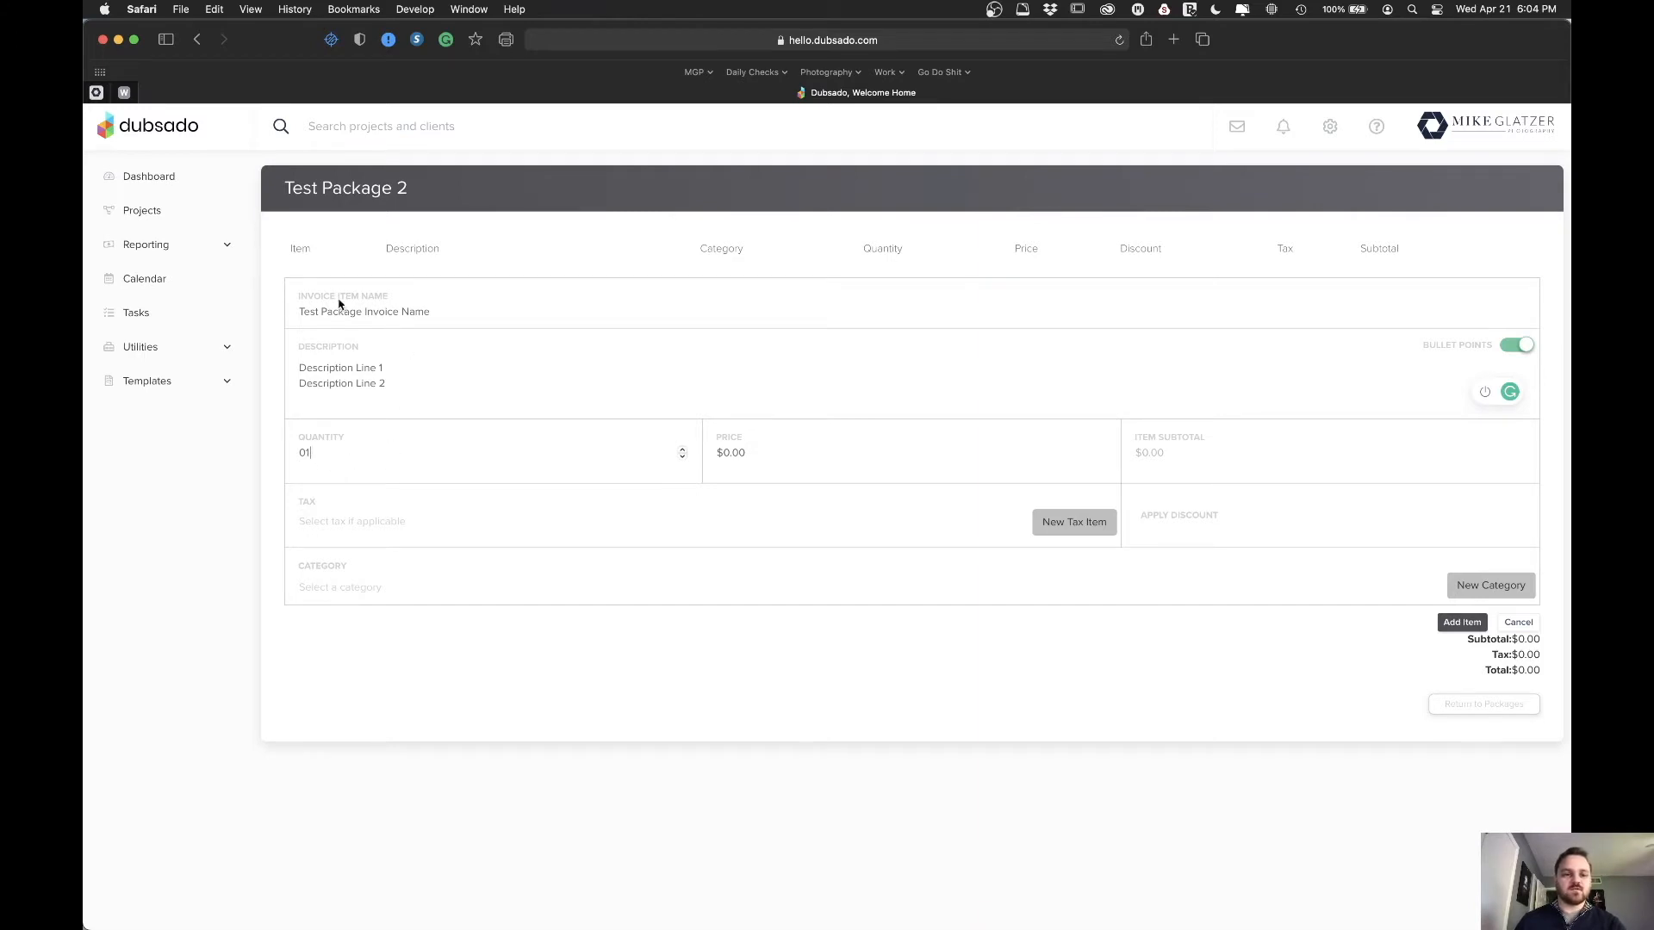
pyautogui.click(732, 455)
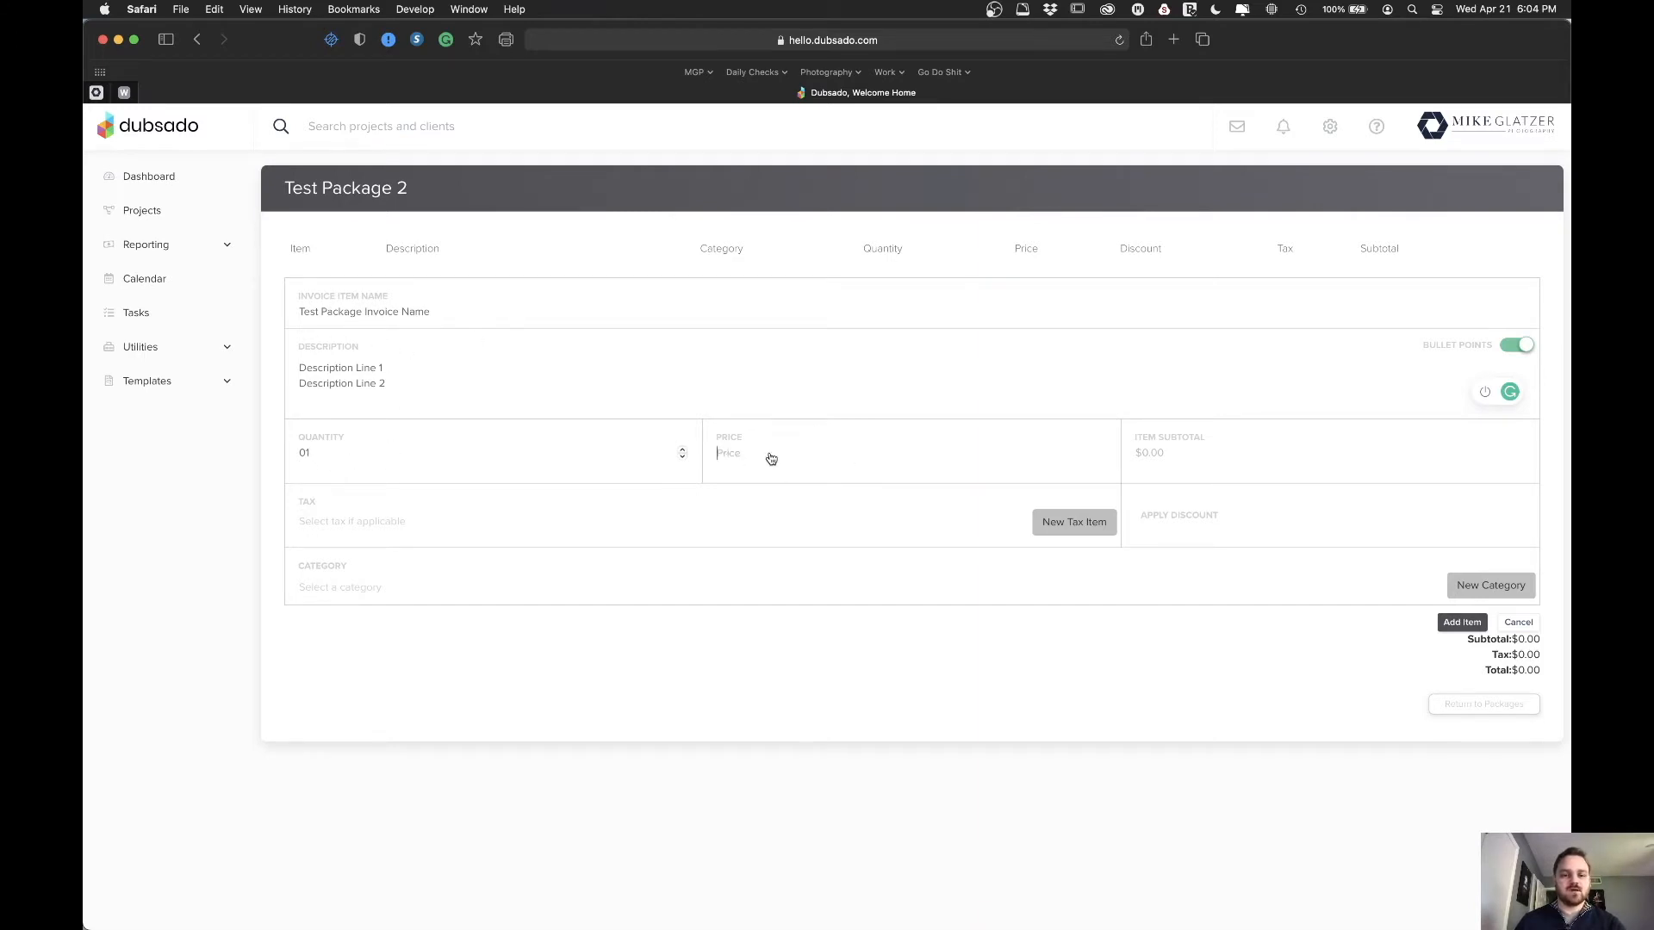
pyautogui.write('100.00')
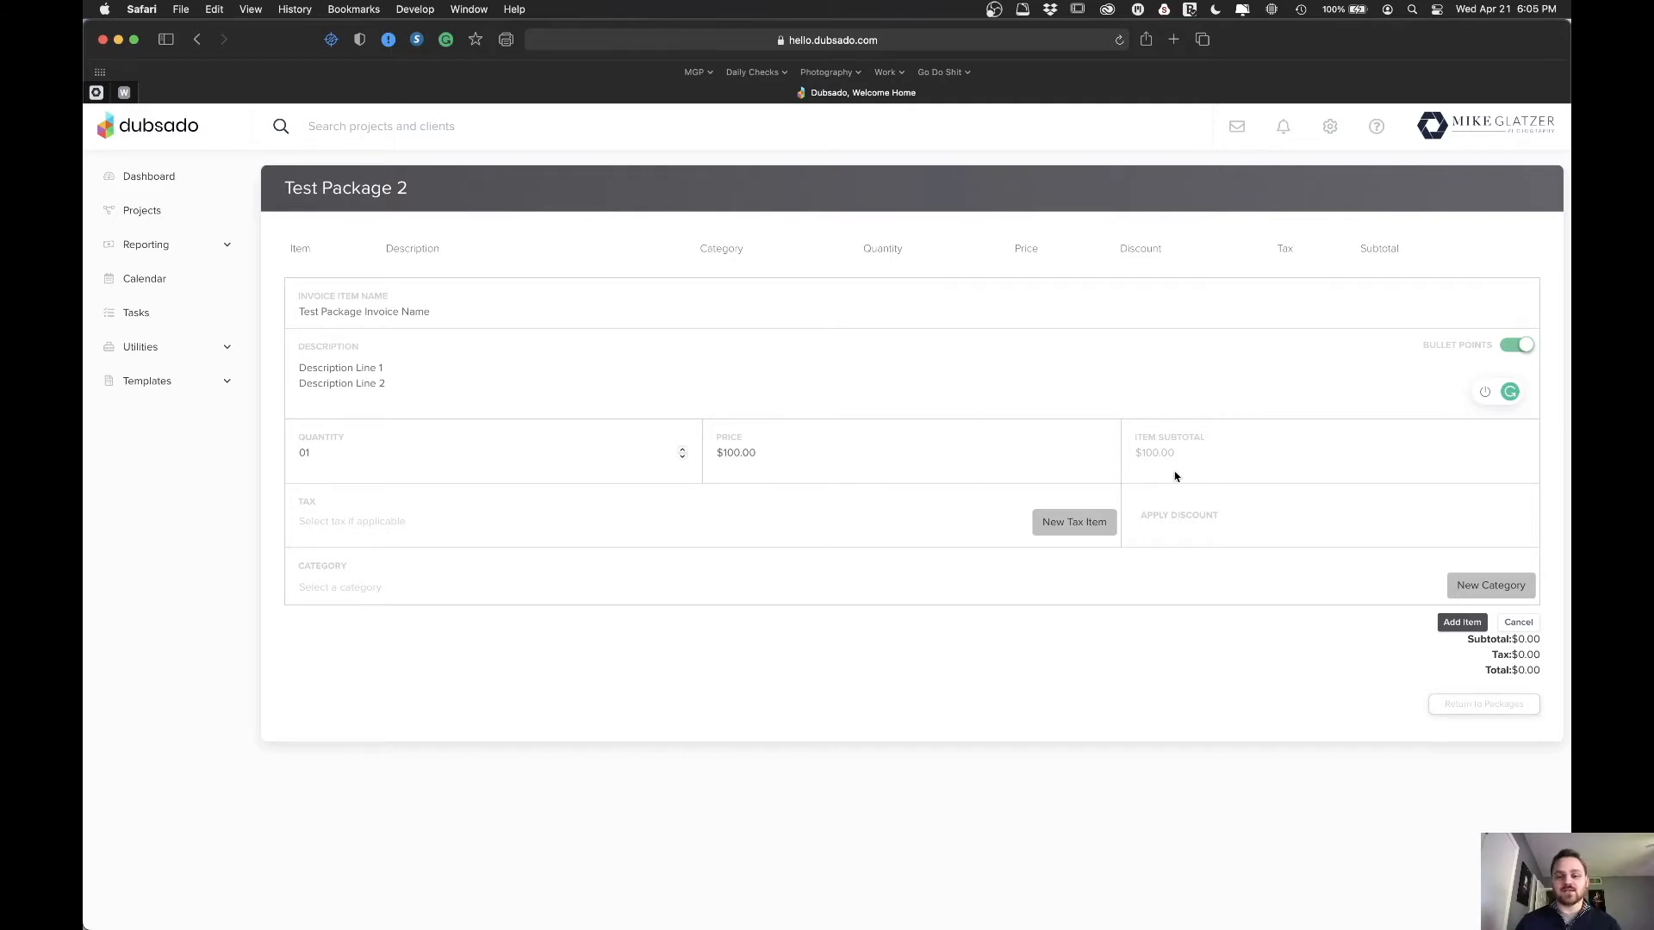
# - Try a quantity of 2 on the line item, and set it back to 1
pyautogui.click(358, 462)
pyautogui.press('BackSpace')
pyautogui.write('2')
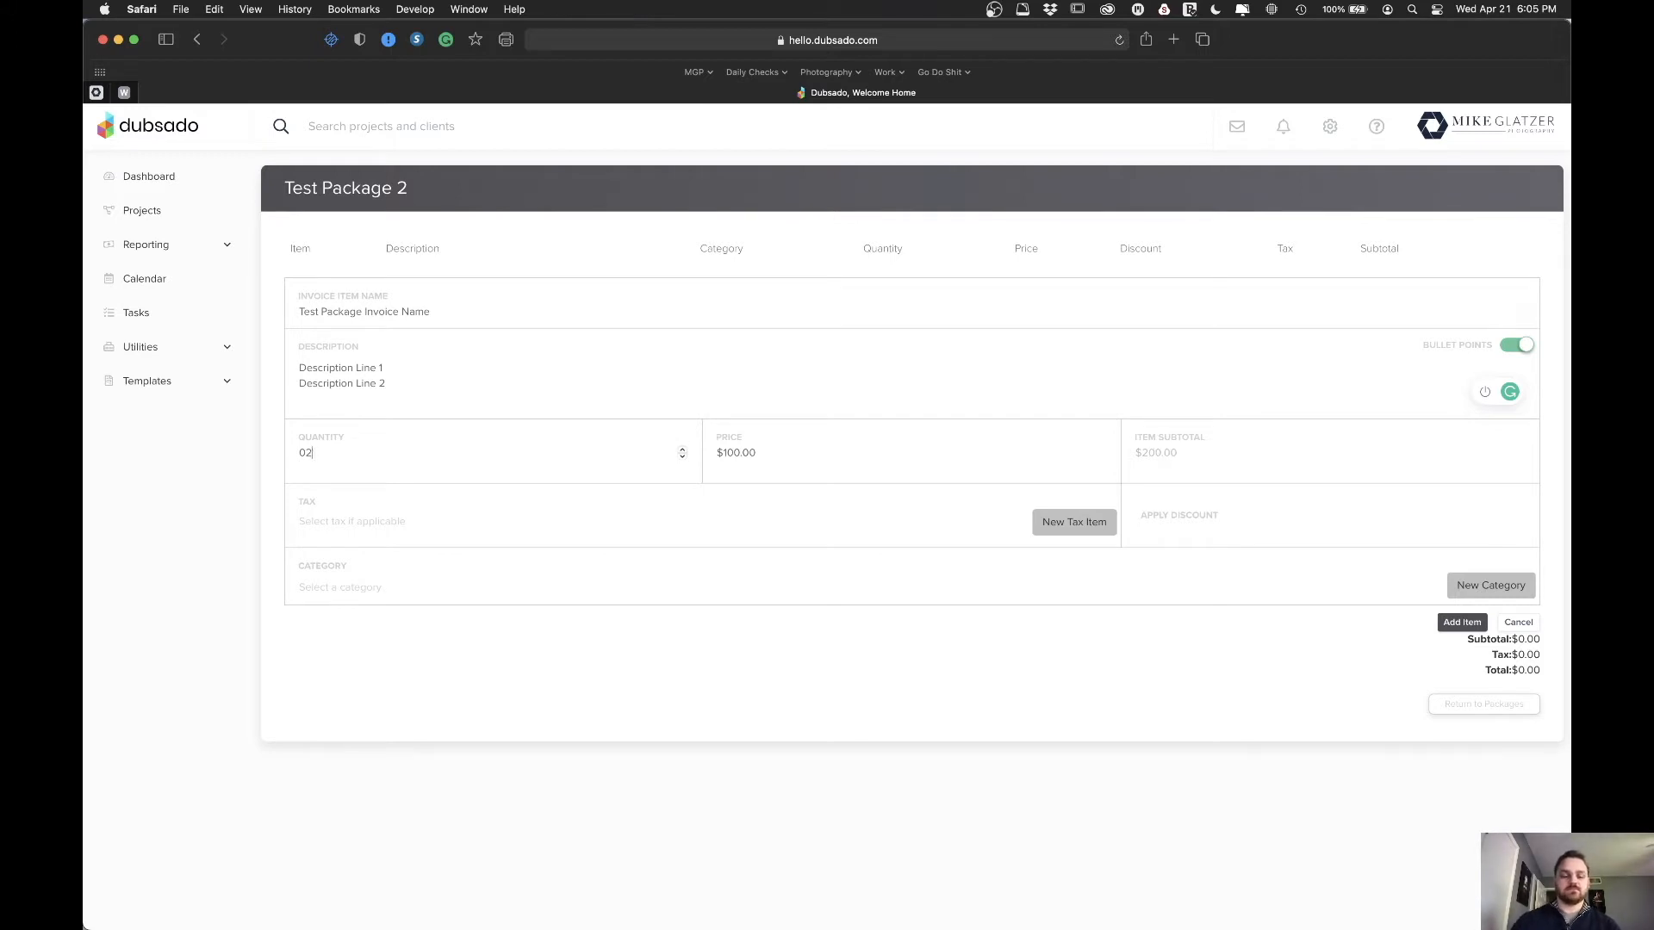
pyautogui.press('BackSpace')
pyautogui.write('1')
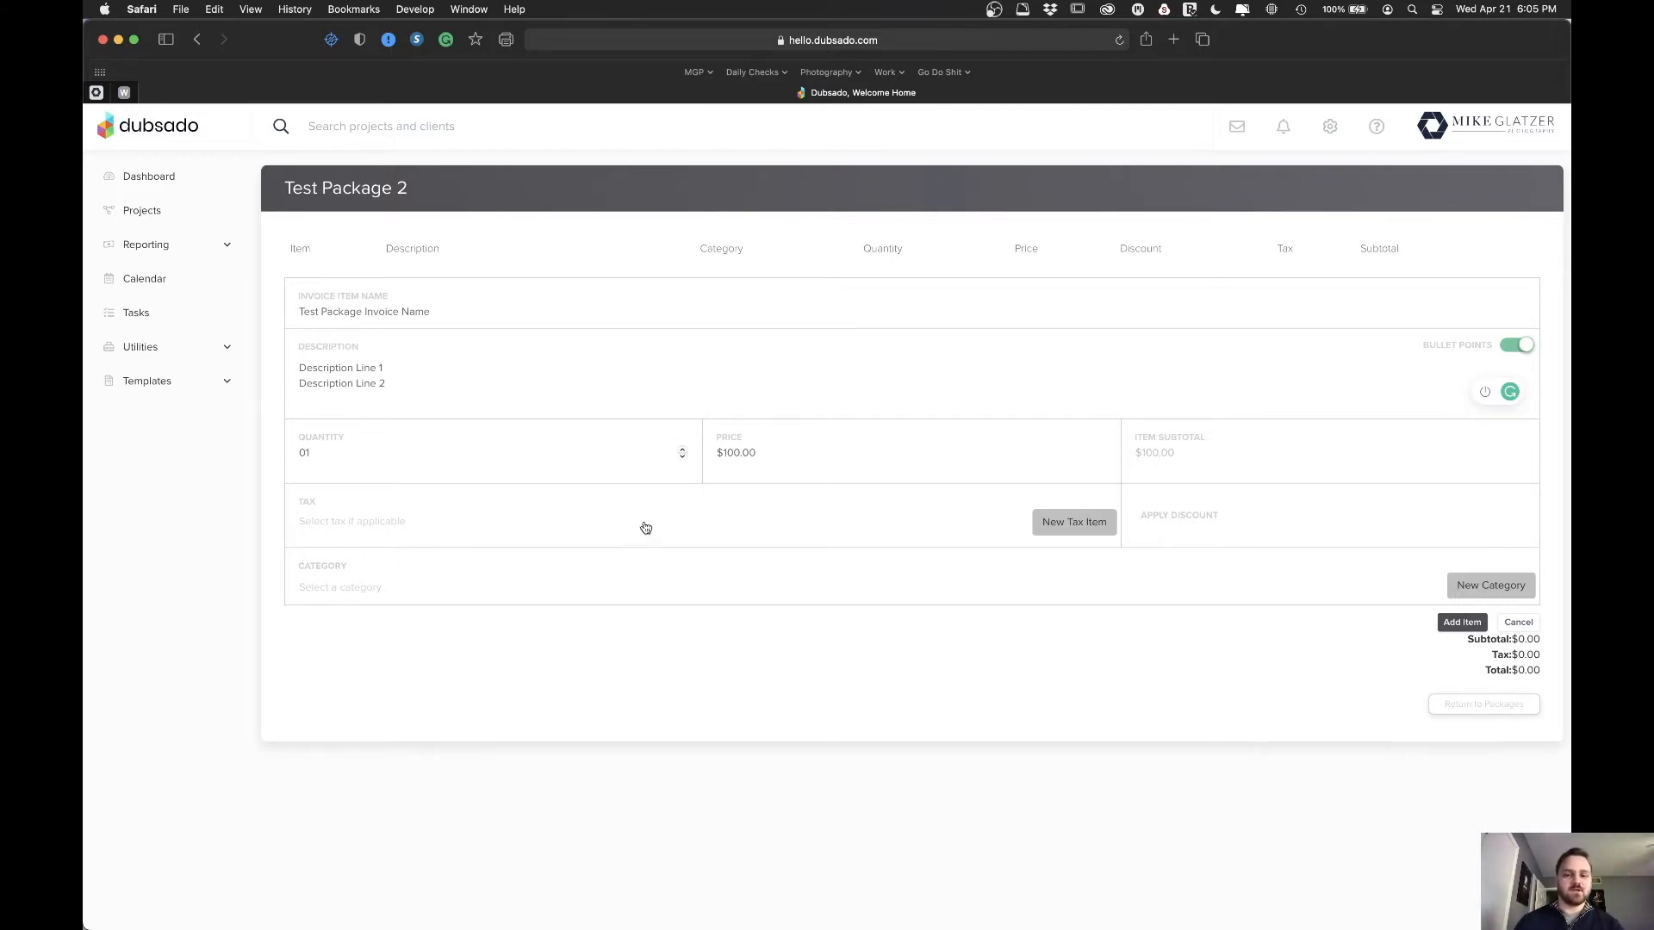
# - Add the line item with the Credit Card Fee - 3.3% tax and the Dubsado Consulting - Services category
pyautogui.click(351, 521)
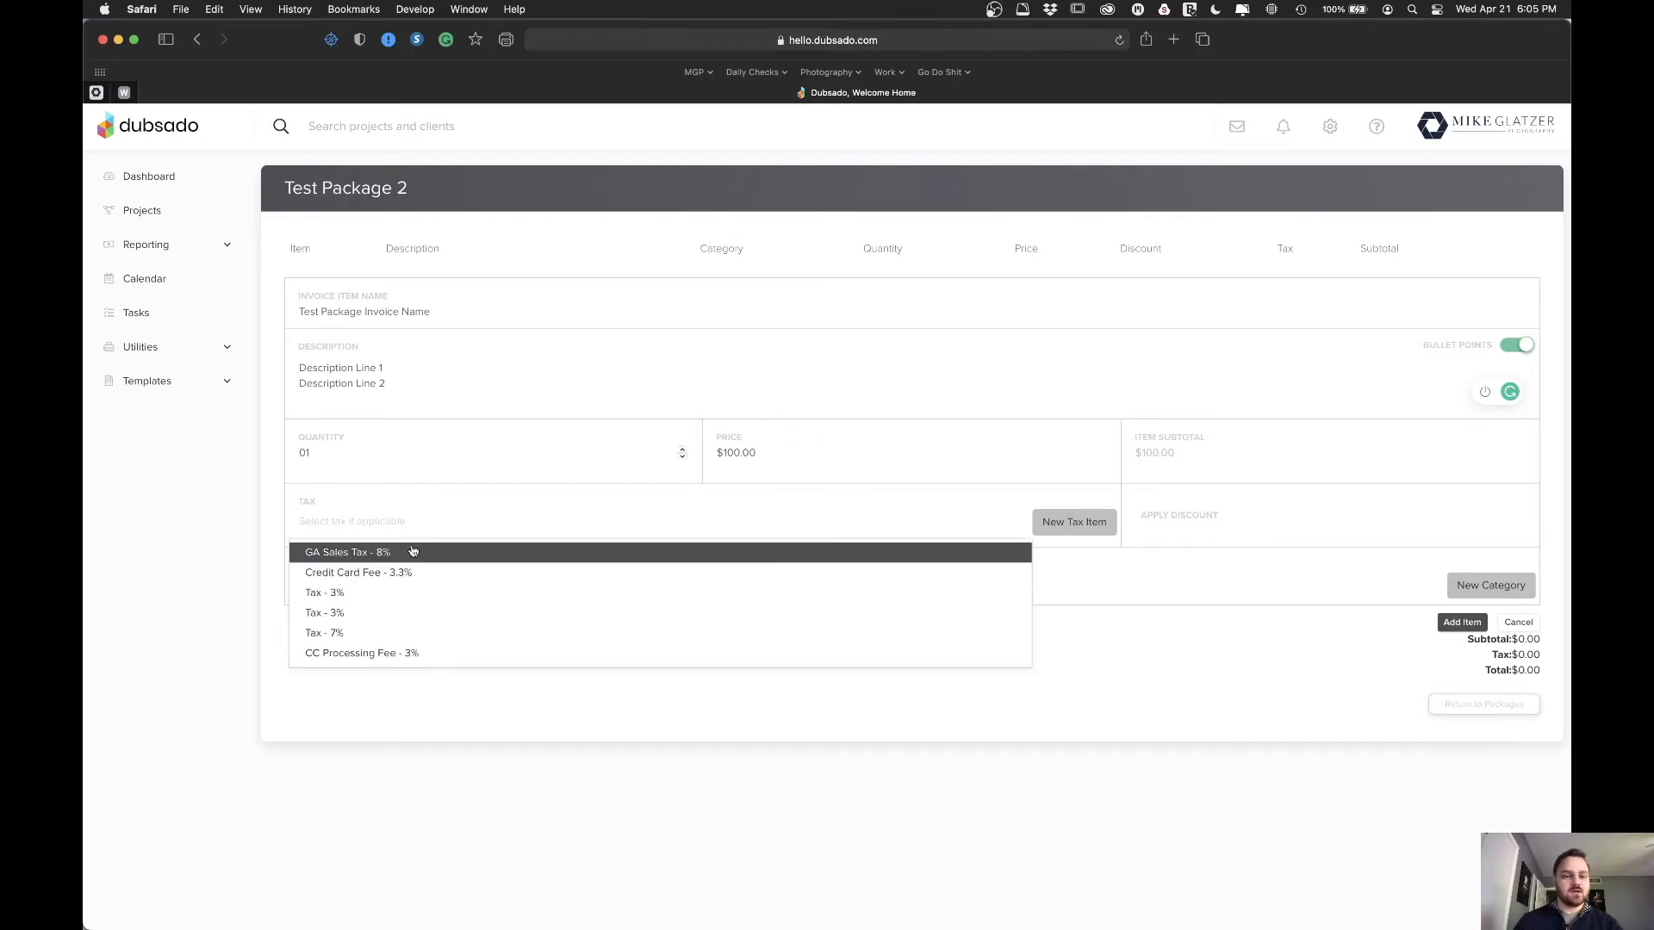
pyautogui.click(470, 580)
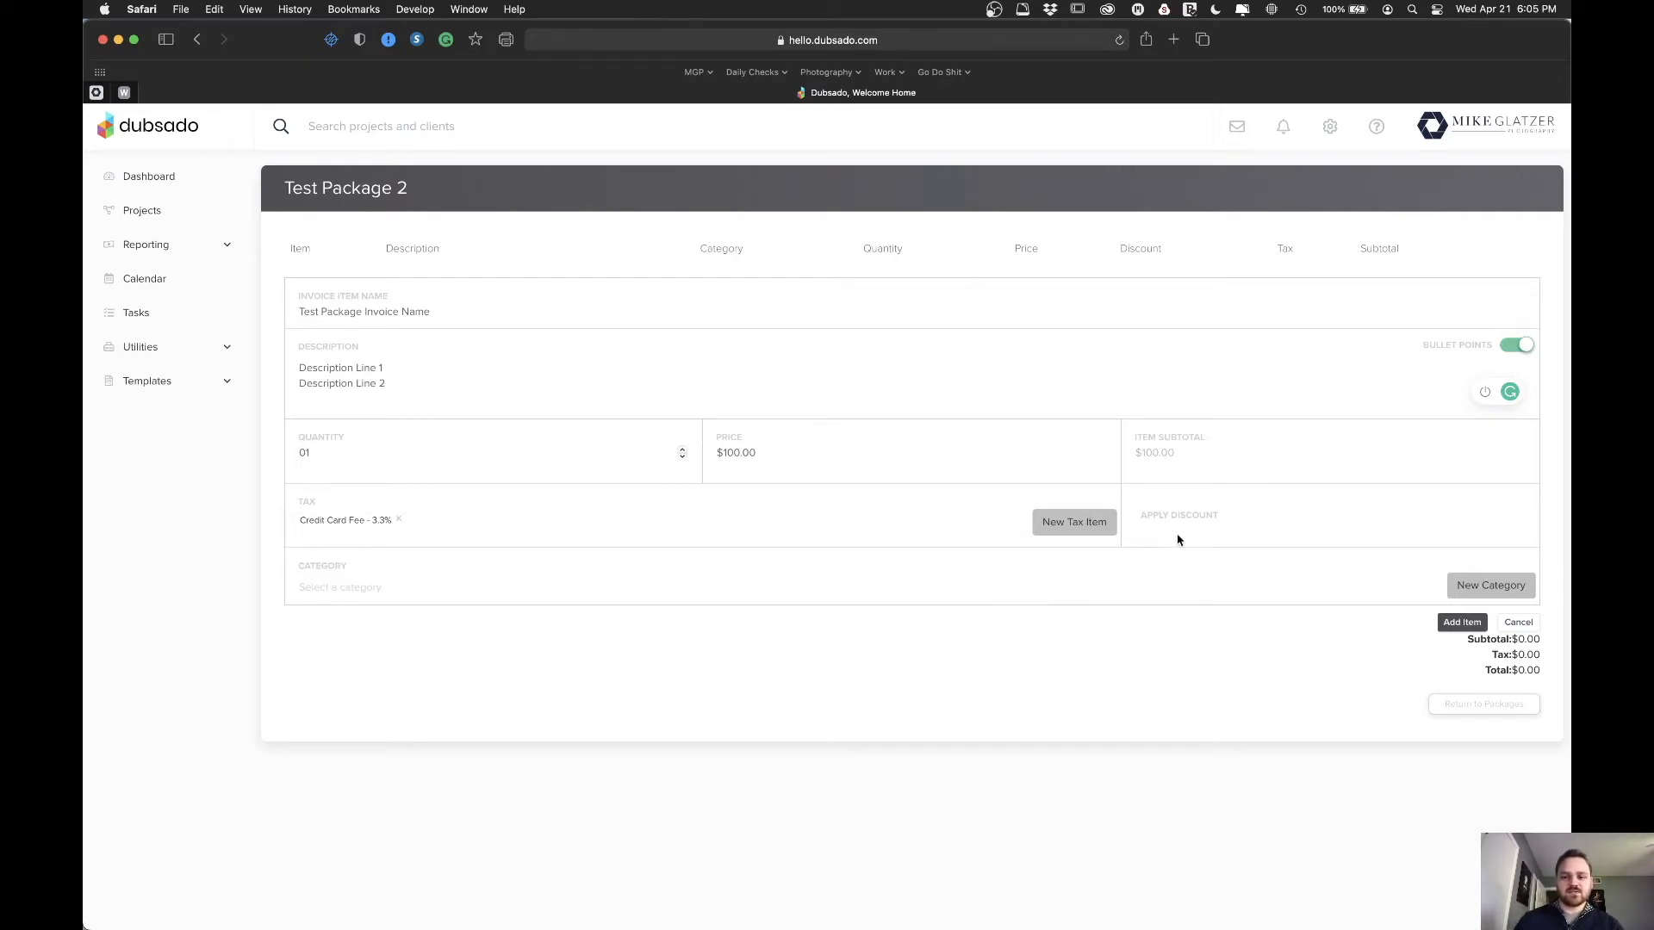
pyautogui.click(362, 587)
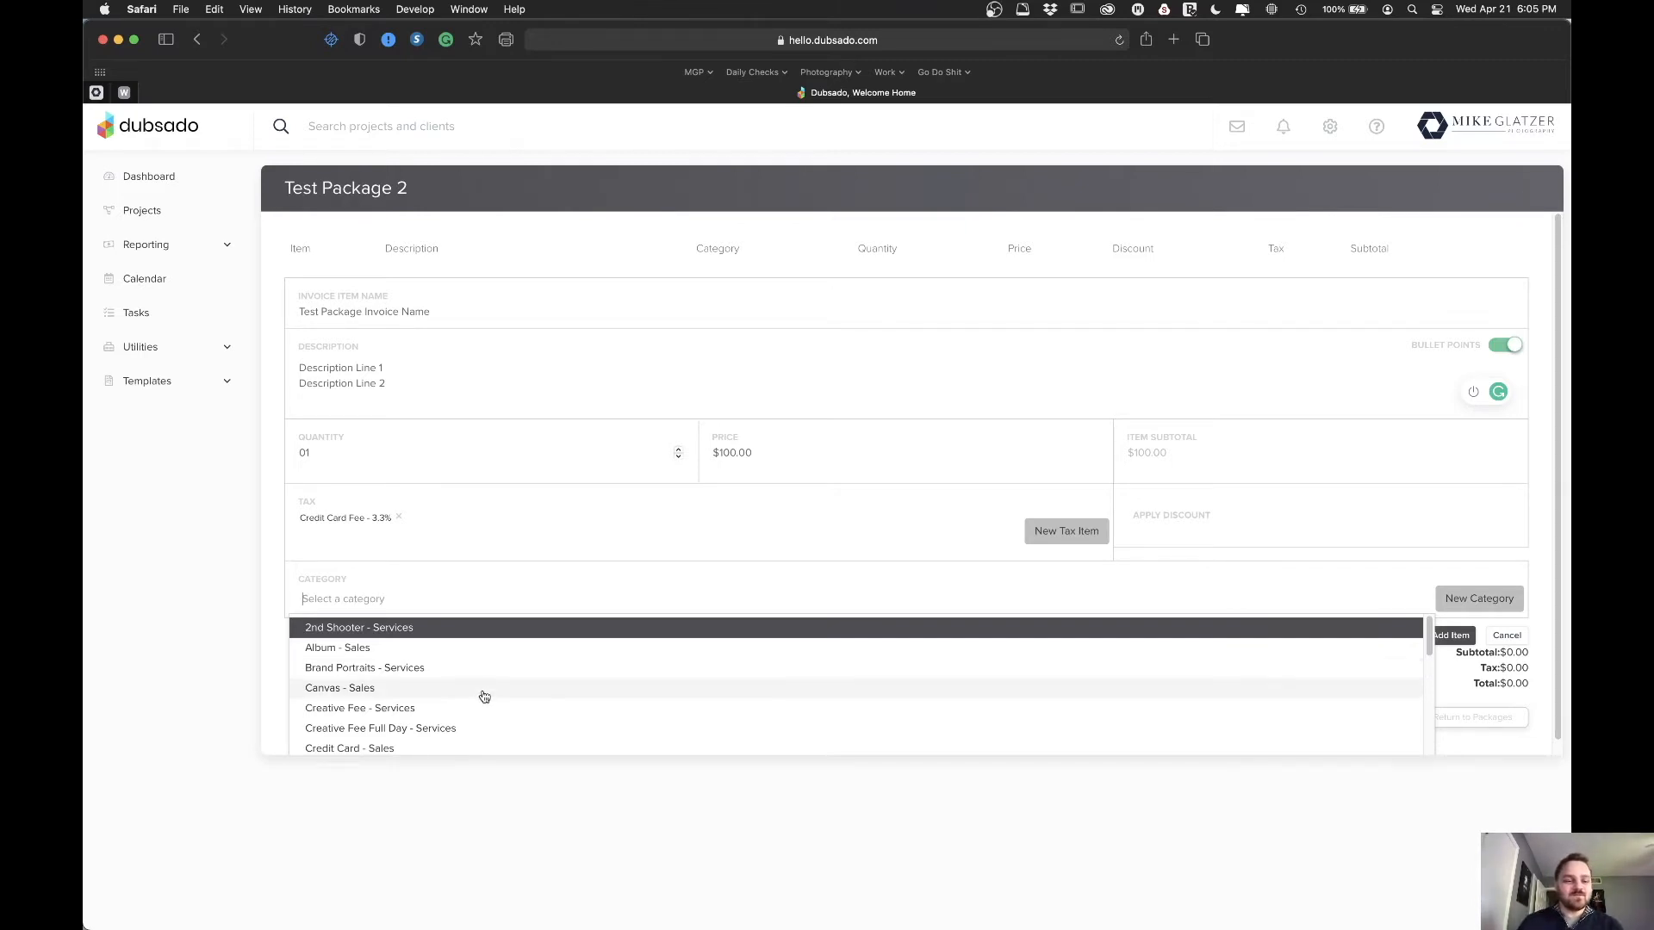
pyautogui.scroll(-3, 484, 696)
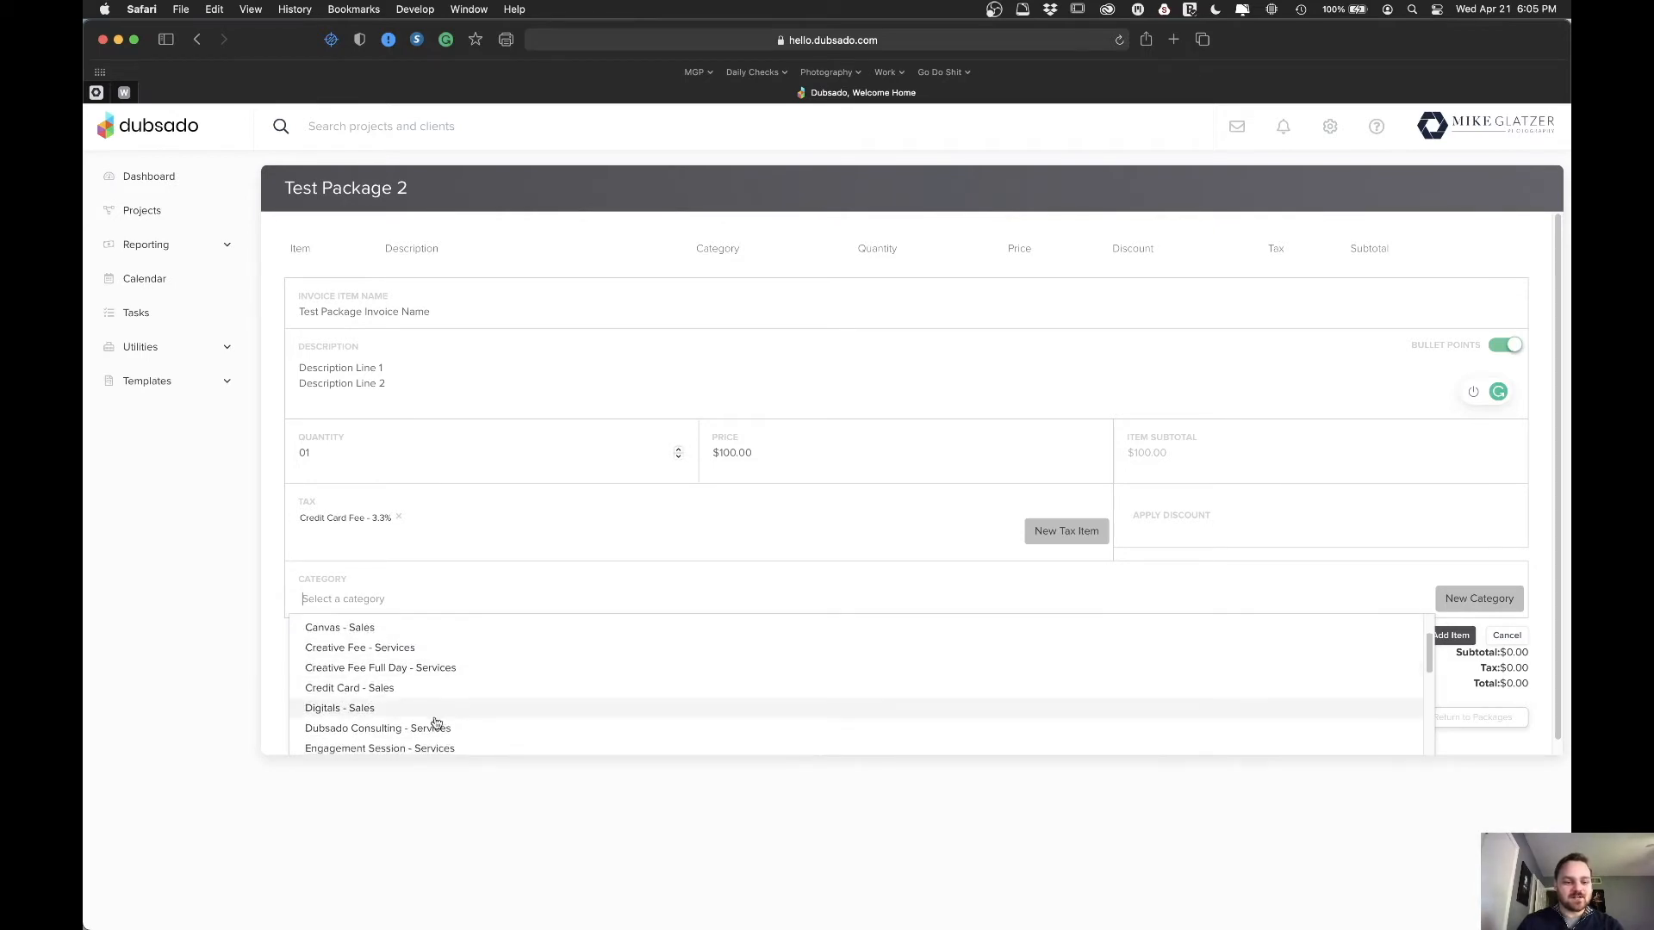
pyautogui.click(411, 735)
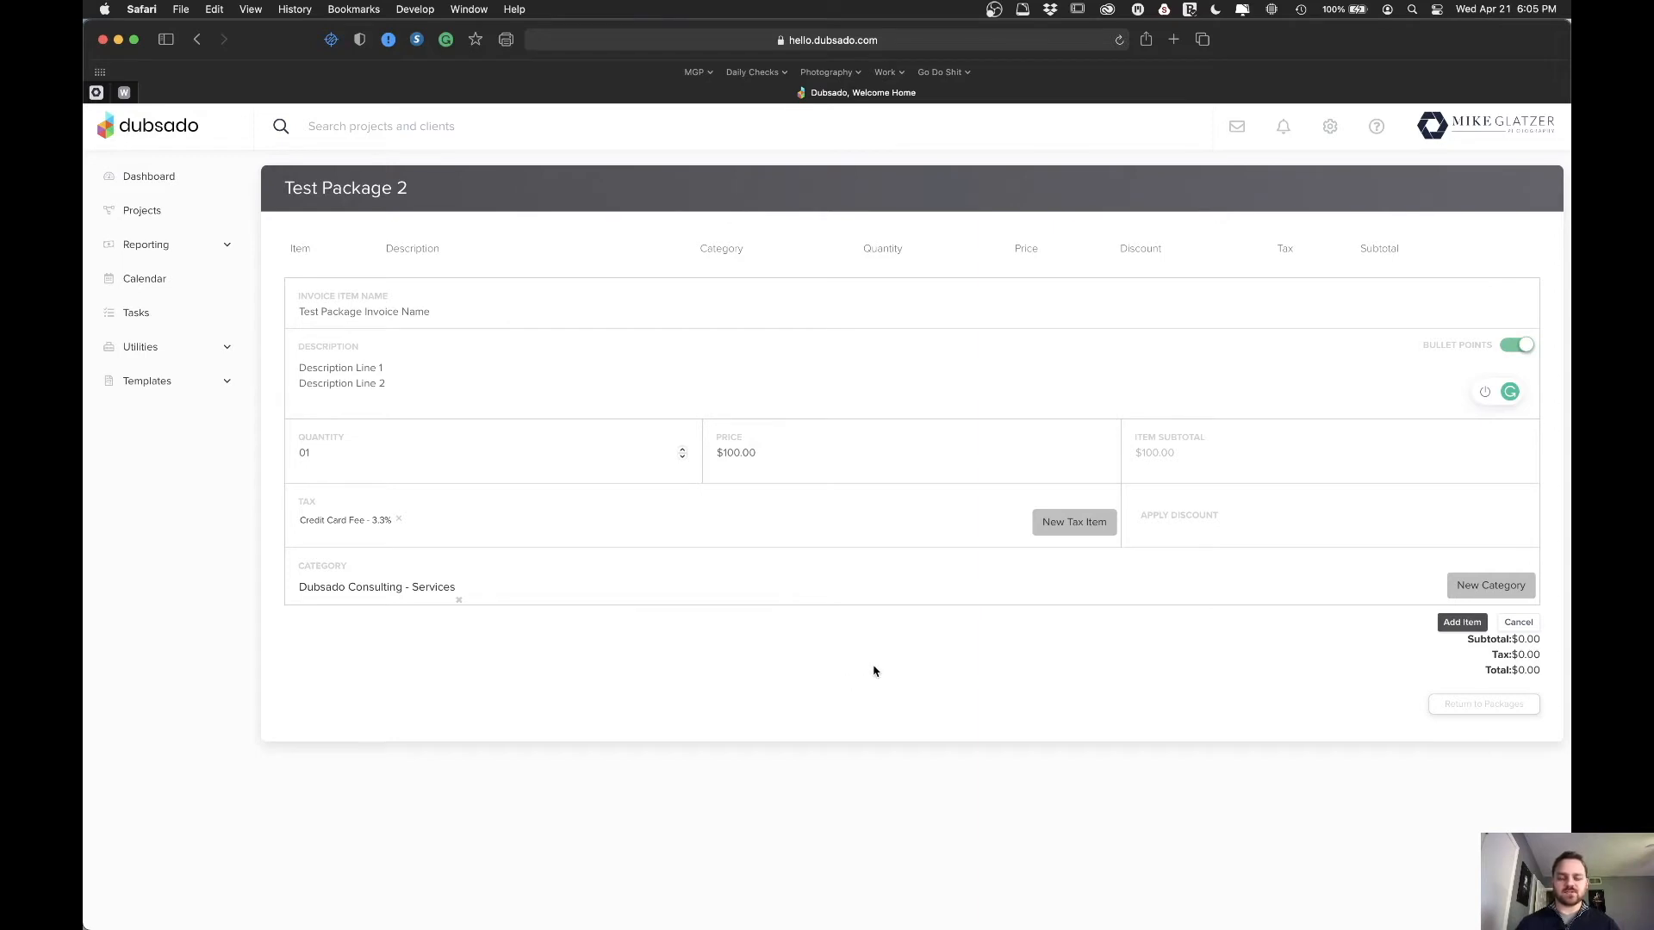
pyautogui.click(1450, 628)
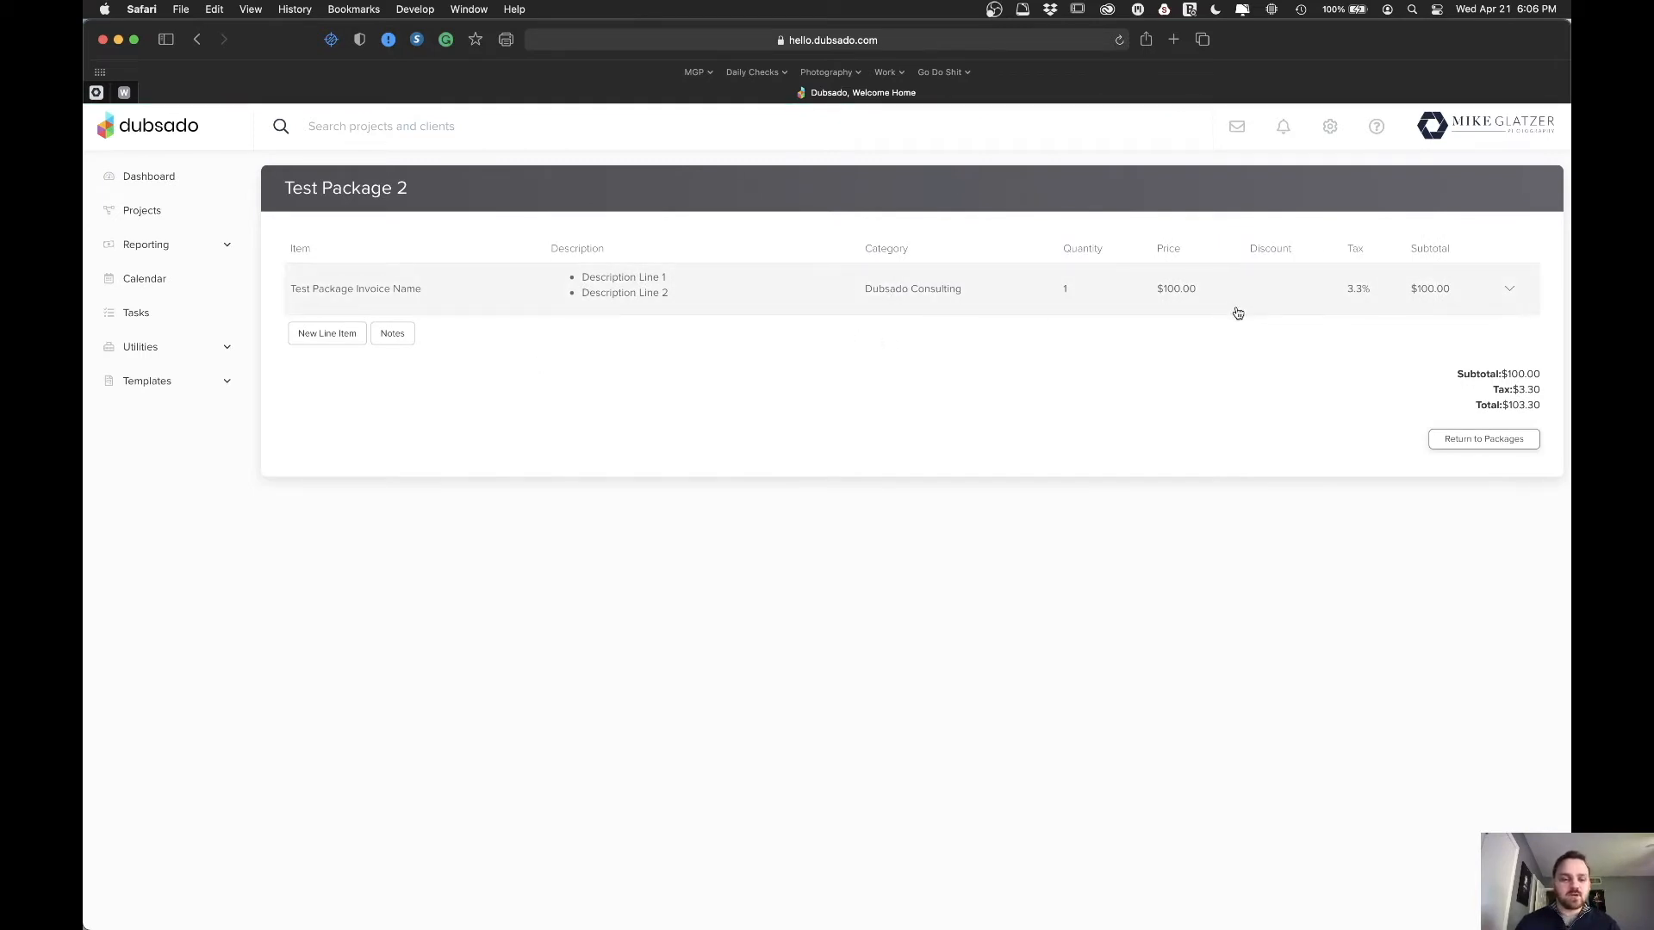
pyautogui.click(1510, 293)
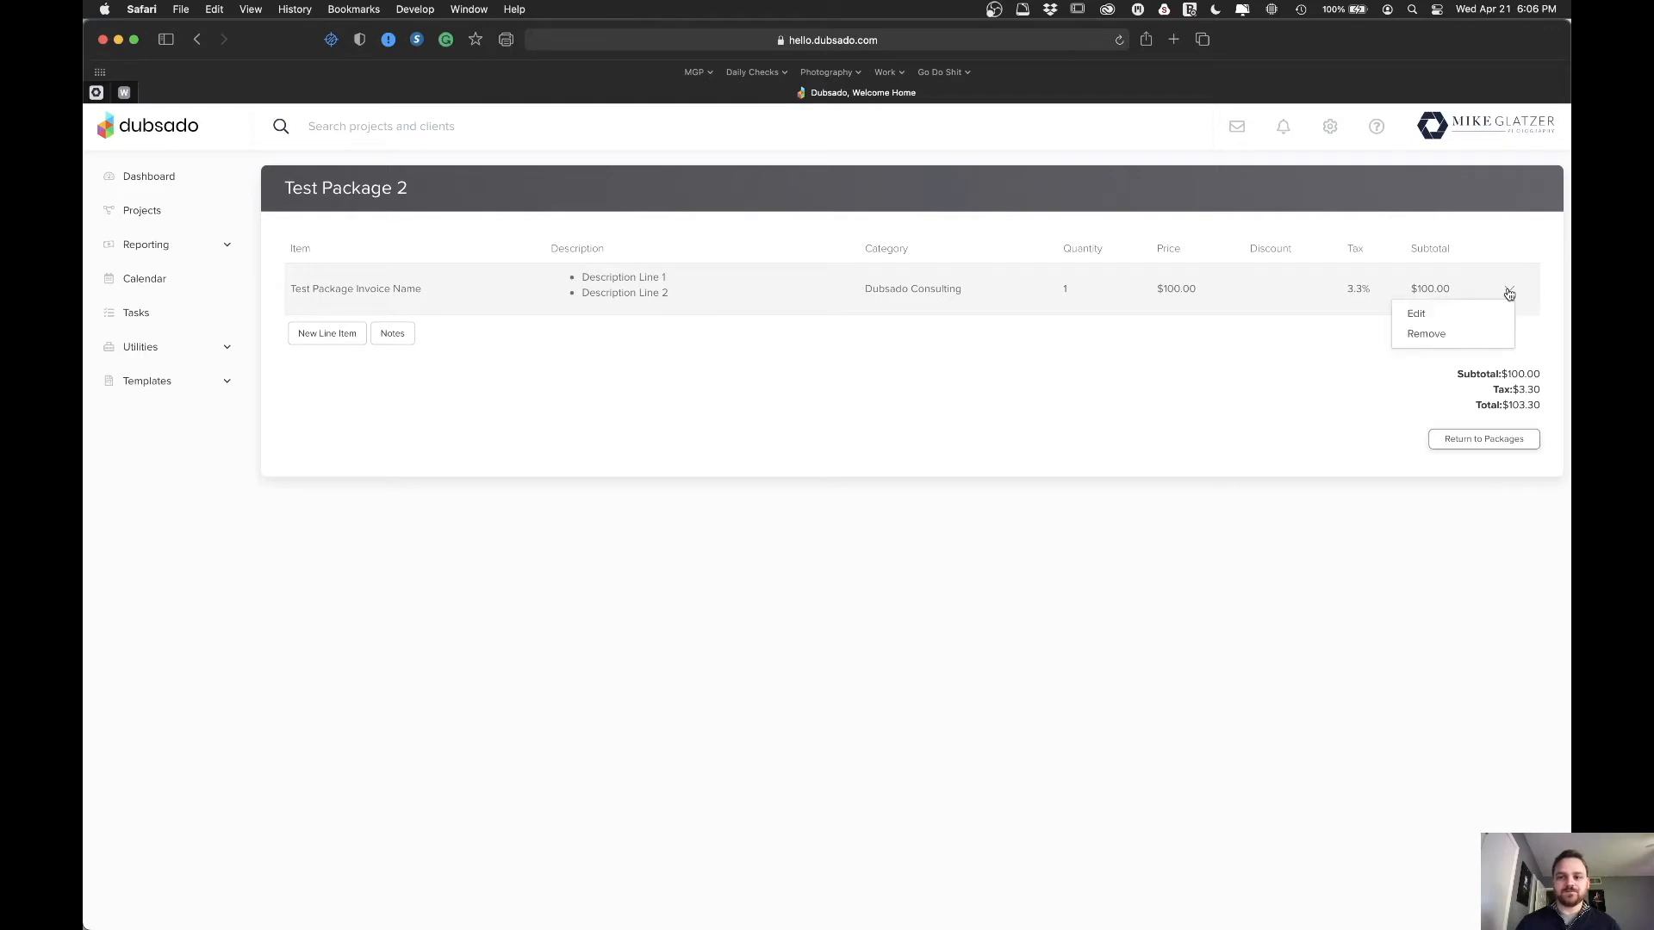
pyautogui.click(1187, 409)
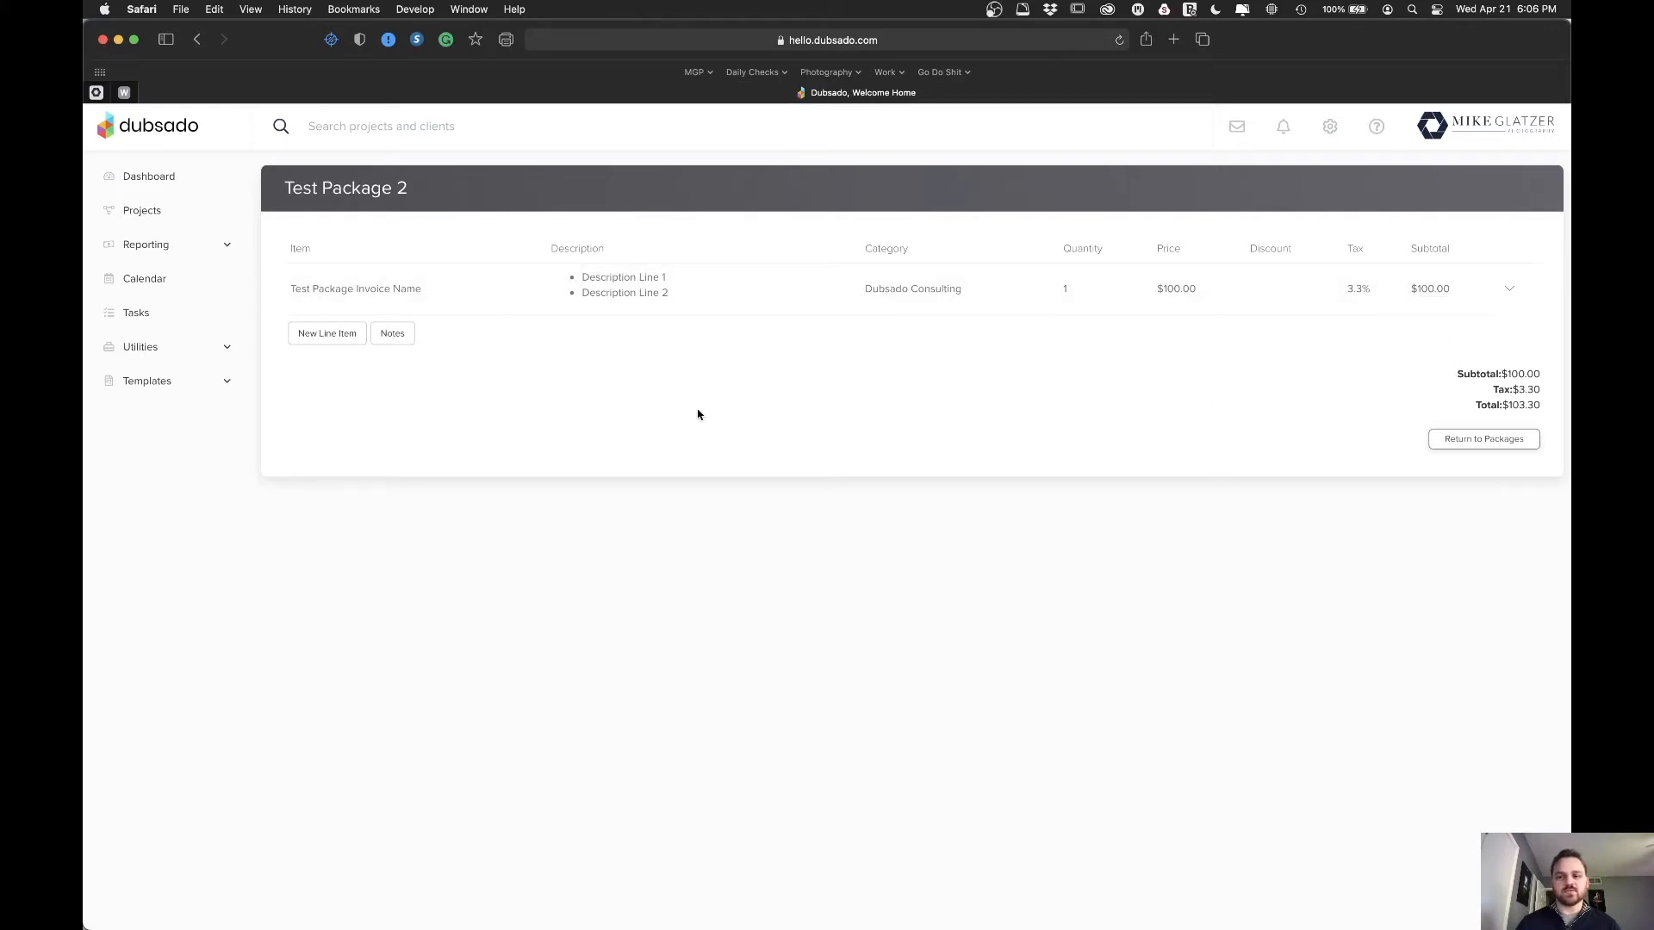
# - Start a second line item in the package with the invoice item name "Test Package Invoice Name 2"
pyautogui.click(316, 337)
pyautogui.click(325, 367)
pyautogui.write('Test Package I')
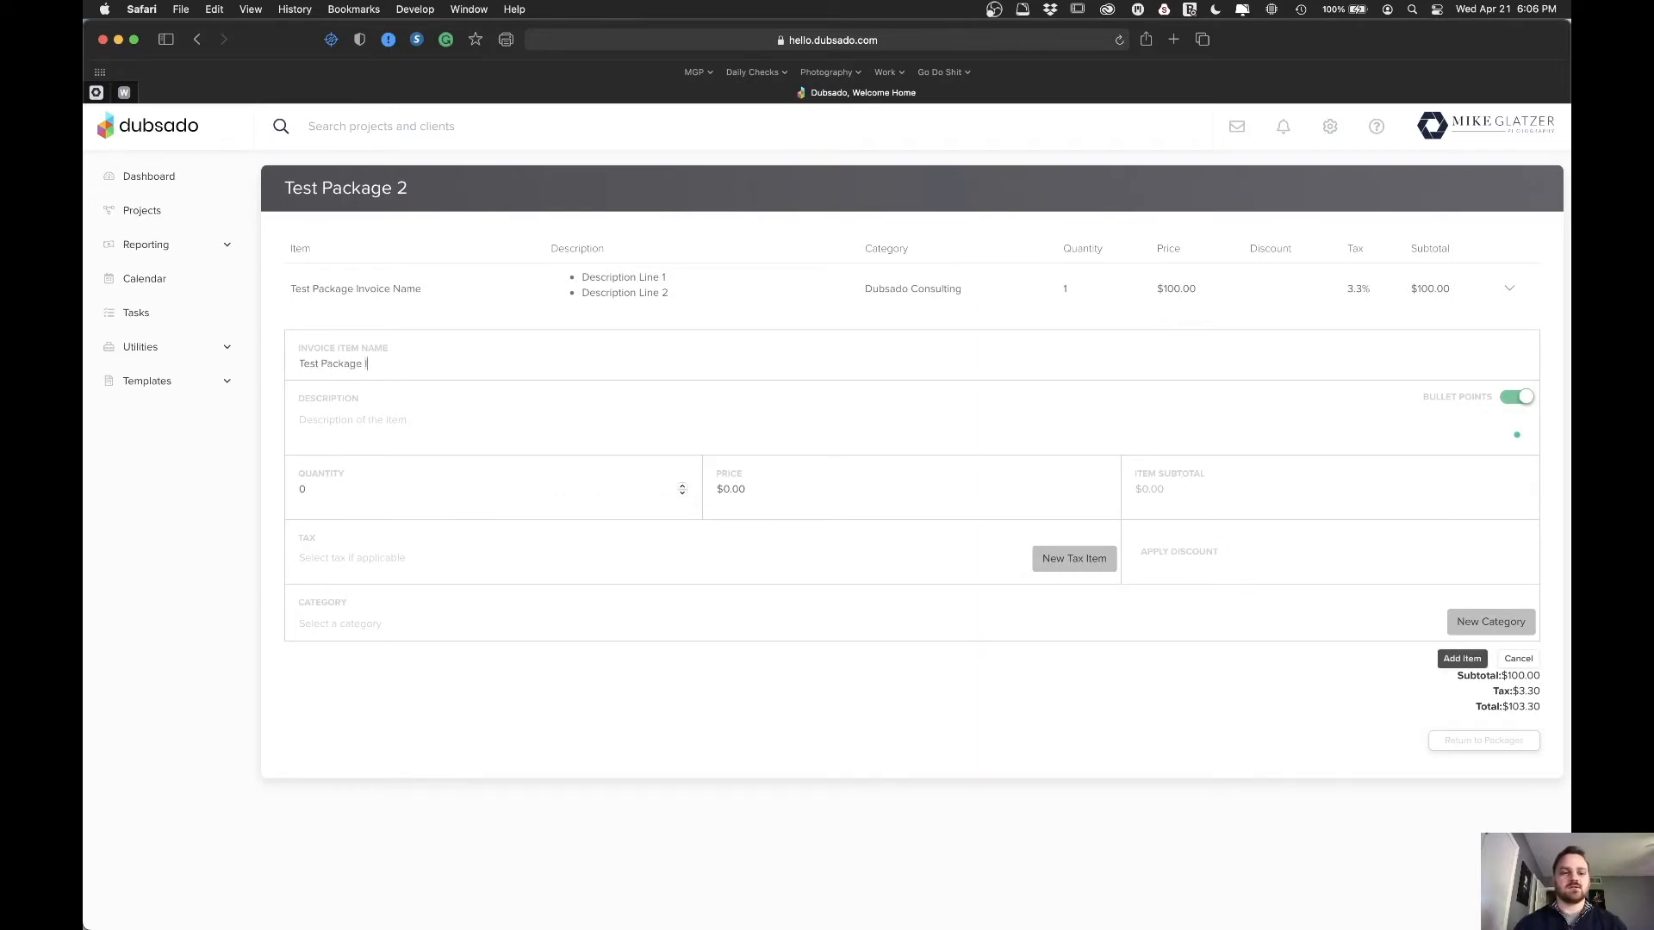
pyautogui.write('nvoice Name 2')
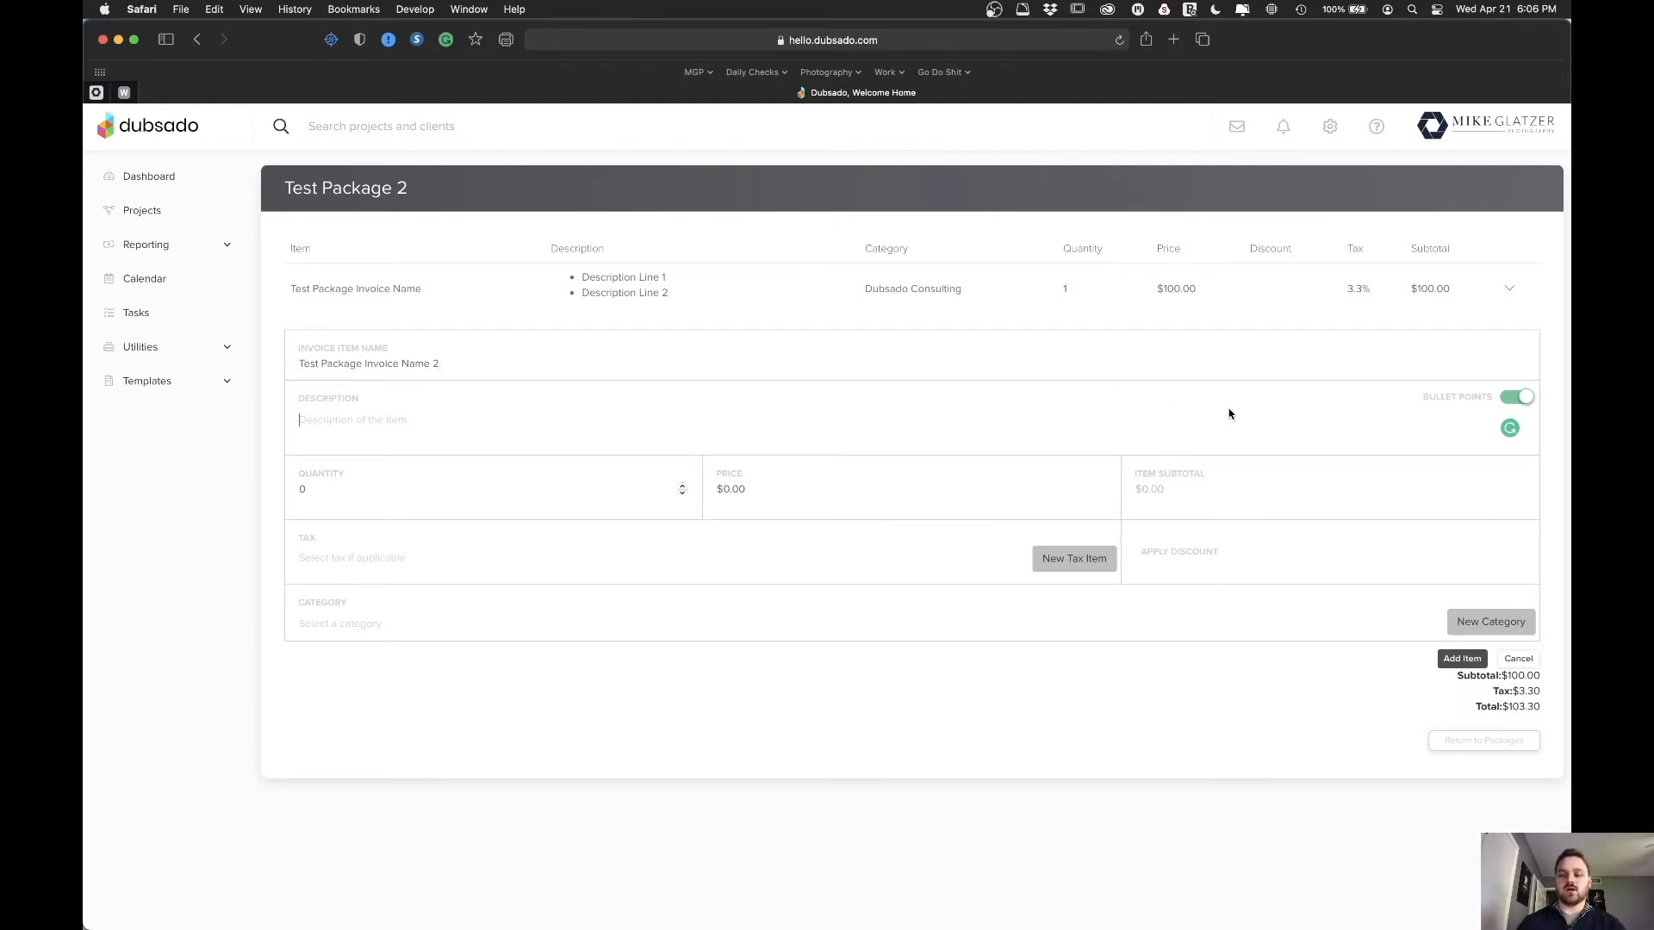
# - Turn off bullet points for the second line item and enter the description "Description as paragraph text"
pyautogui.click(1514, 398)
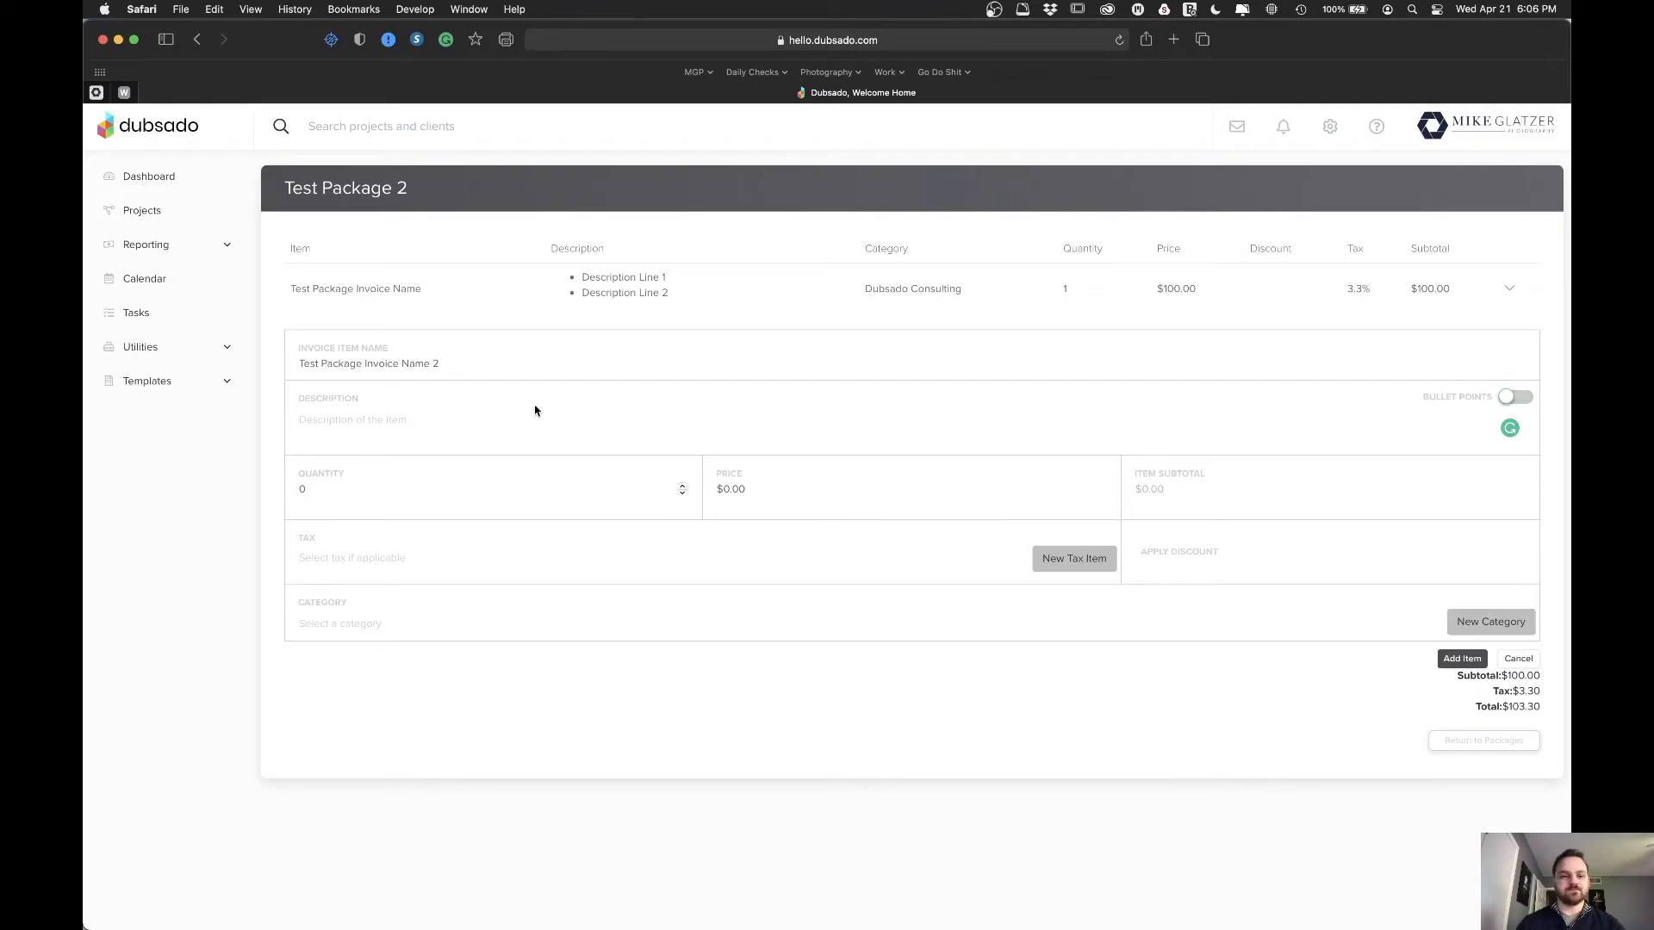
pyautogui.click(420, 414)
pyautogui.write('Descreiption as parag')
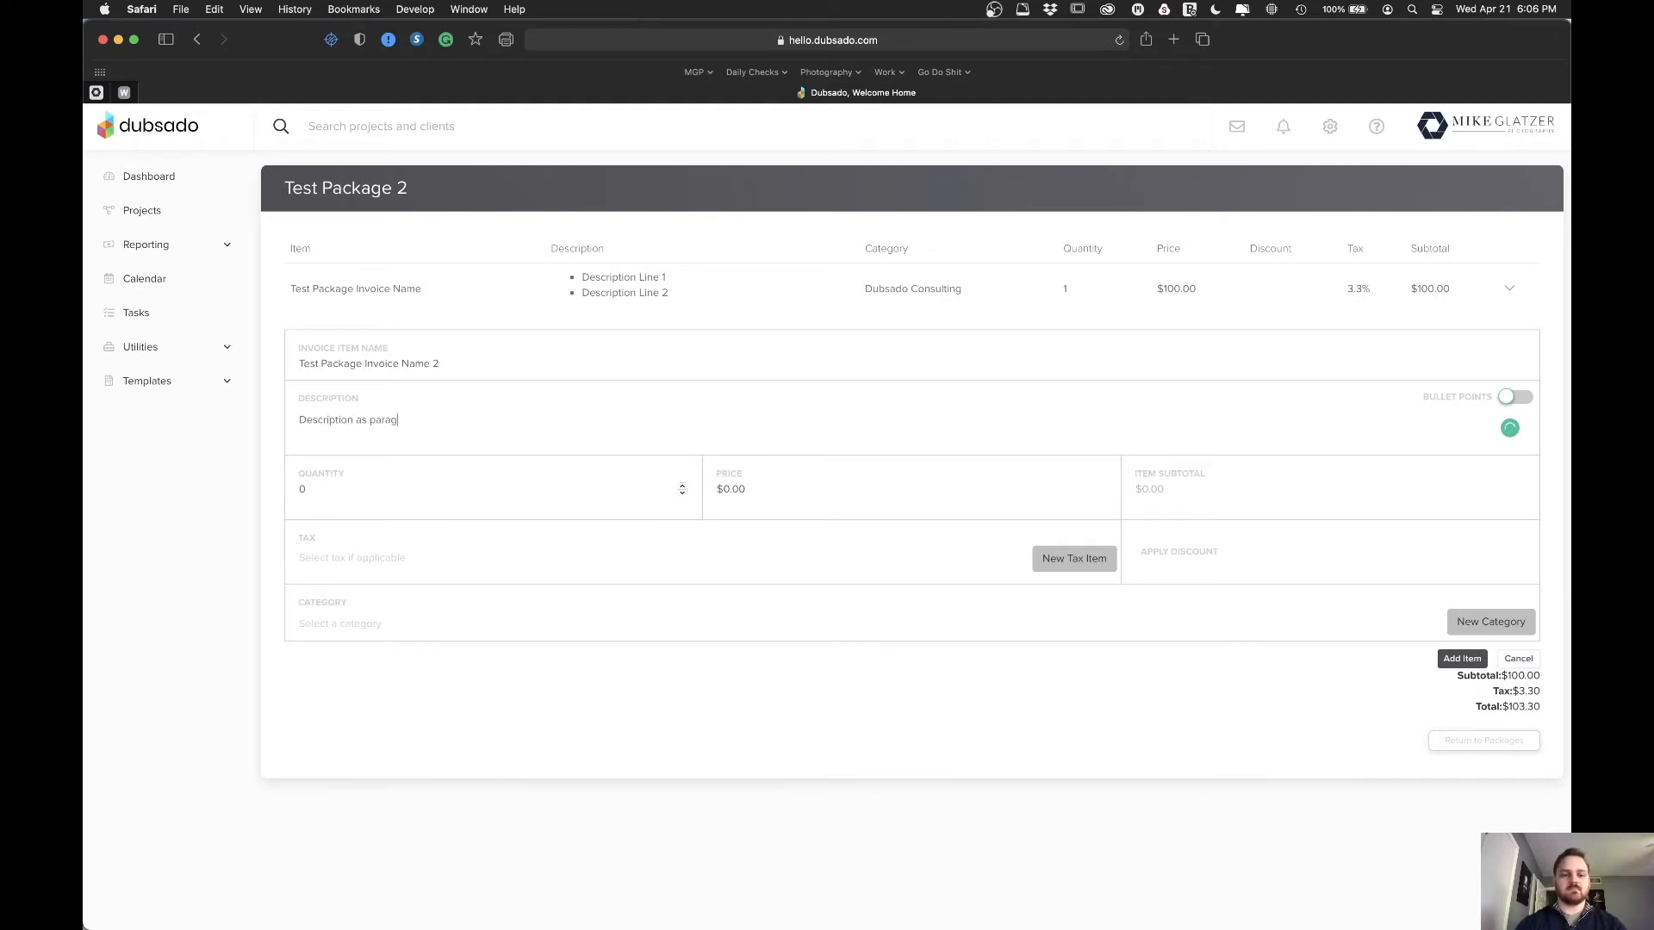
pyautogui.write('epraoh')
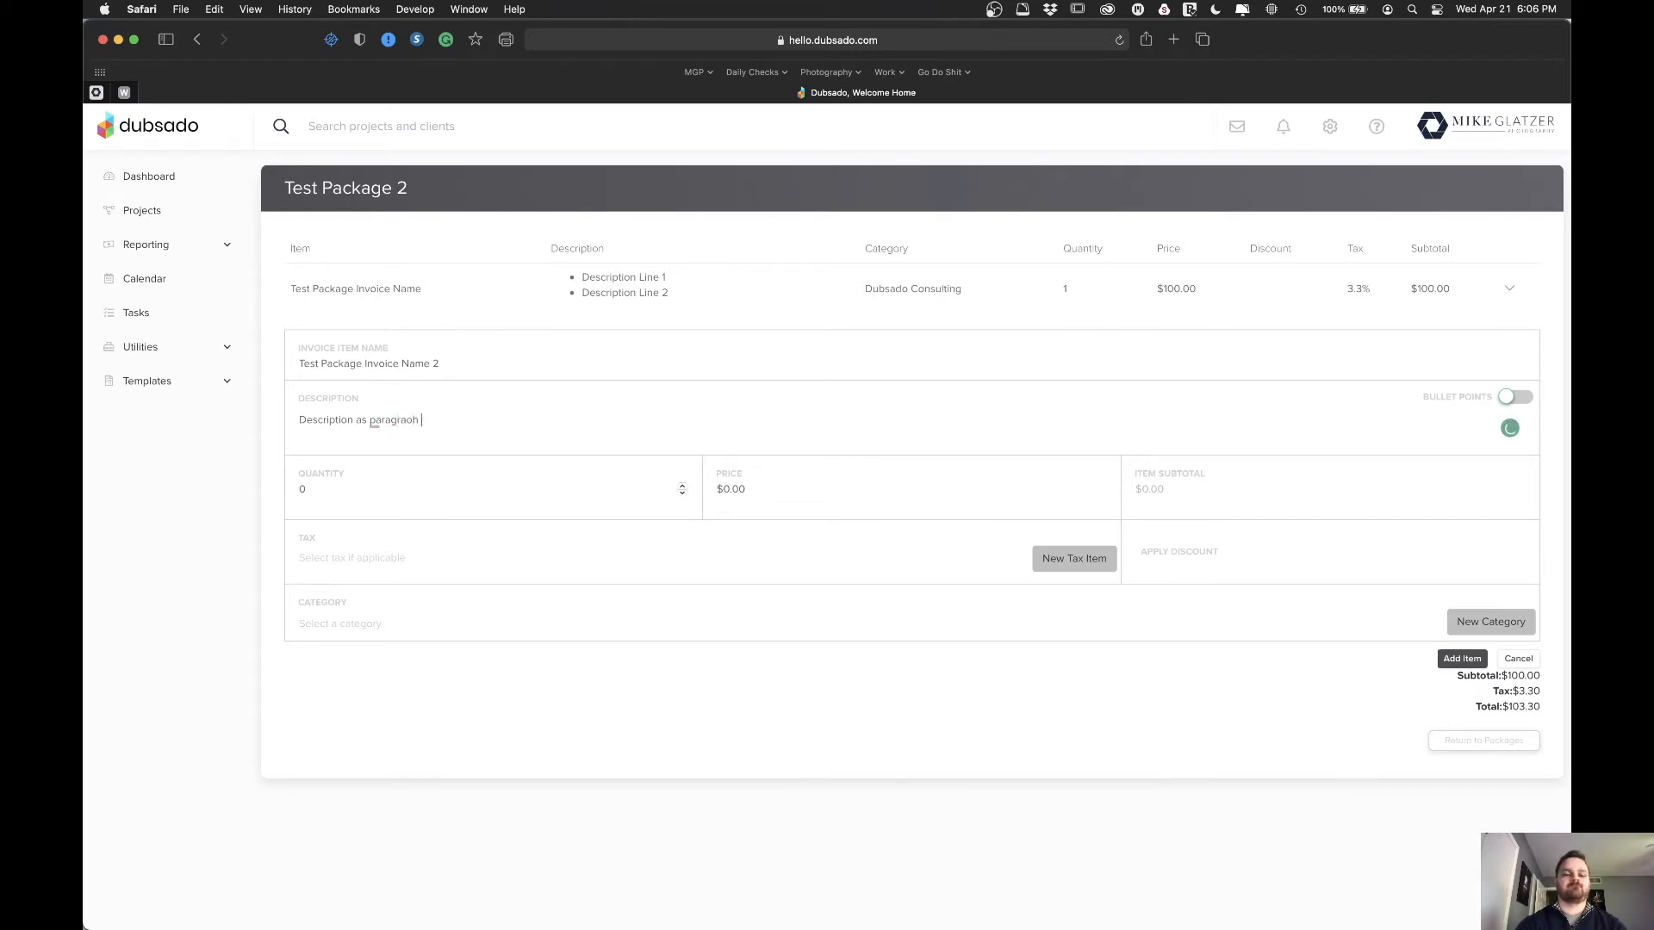
pyautogui.press('BackSpace')
pyautogui.press('BackSpace')
pyautogui.press('BackSpace')
pyautogui.write('ph text')
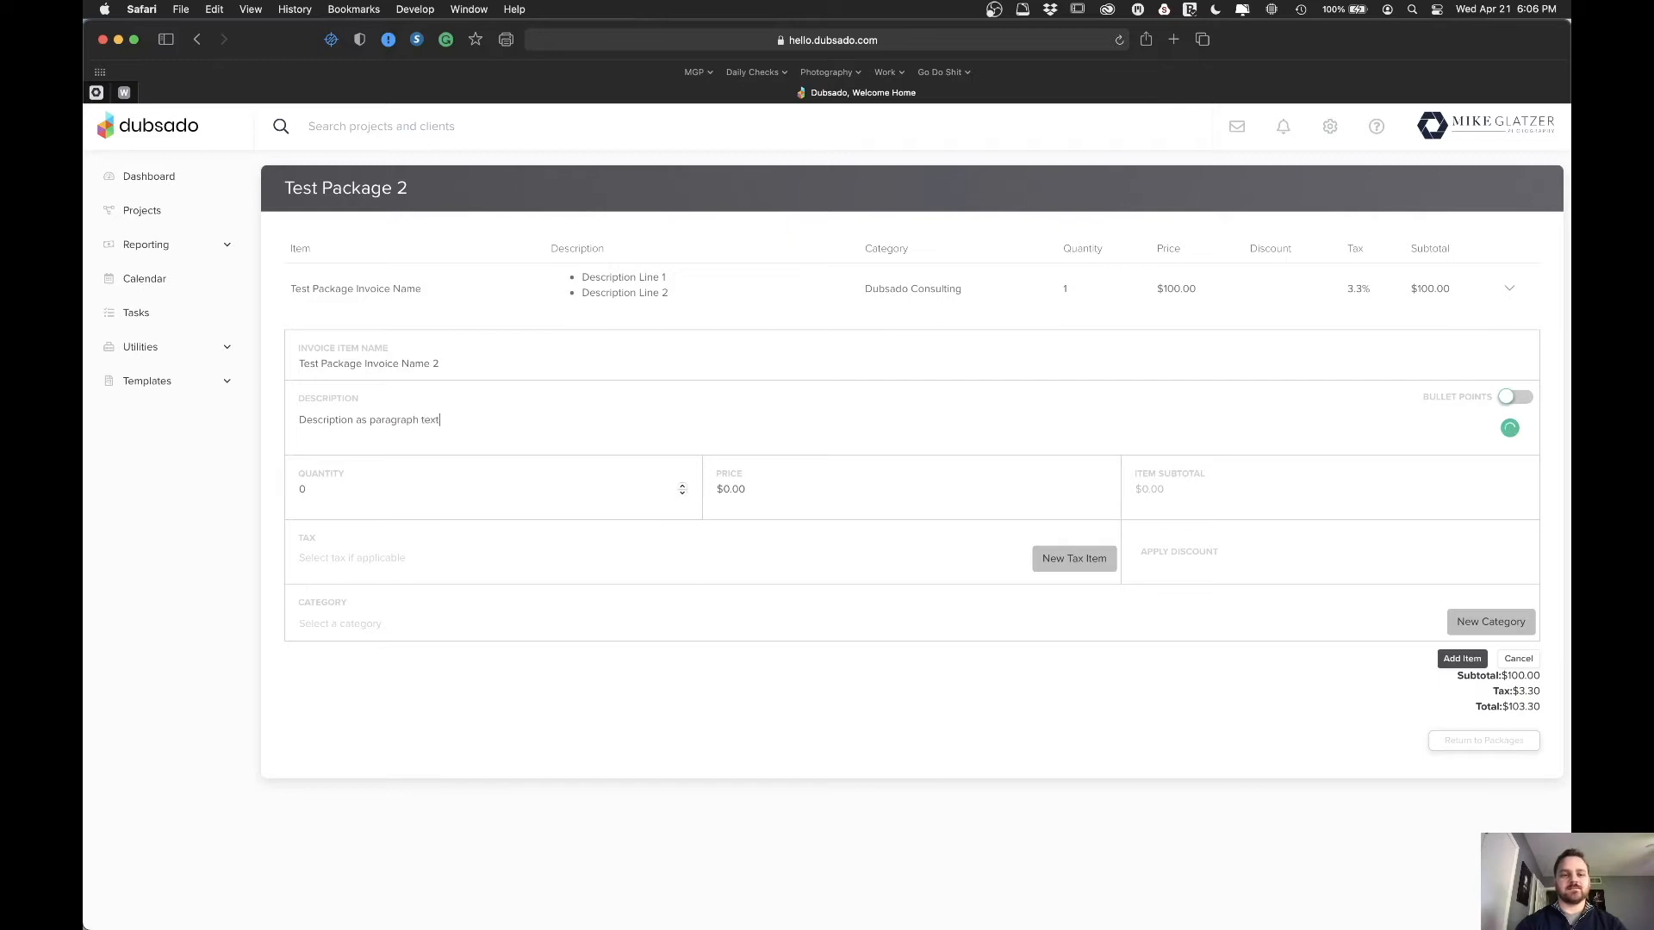
# - Set the second line item's quantity to 2 and its price to $75.00
pyautogui.click(301, 491)
pyautogui.write('20')
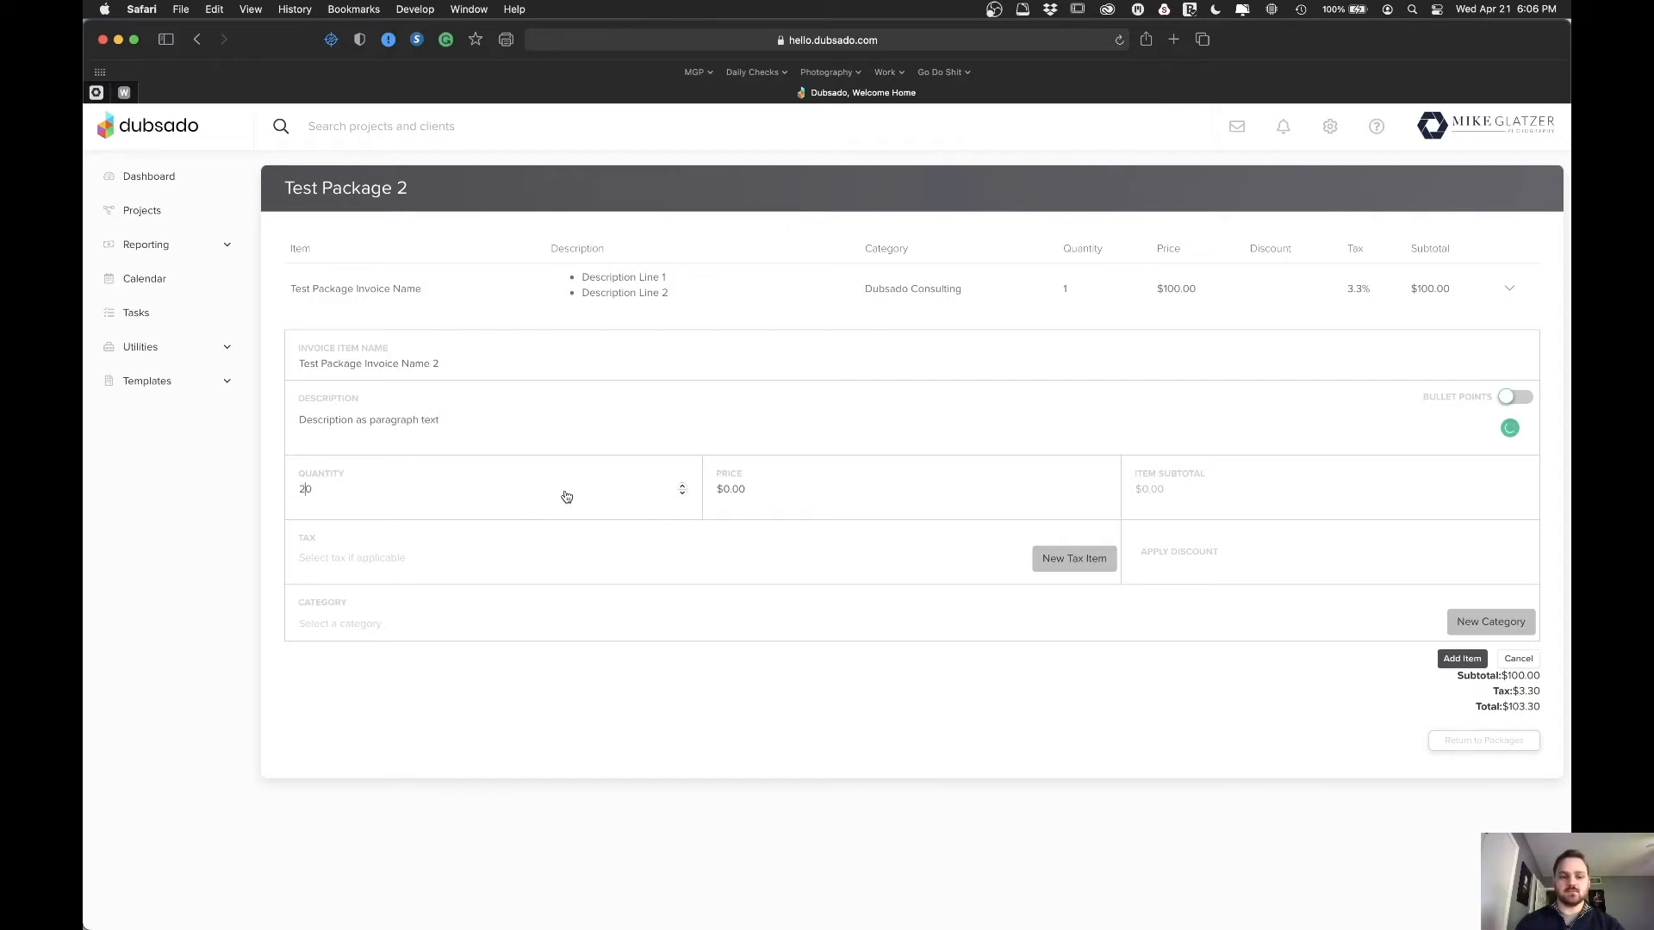
pyautogui.hotkey('shift', 'Left')
pyautogui.click(732, 491)
pyautogui.write('7')
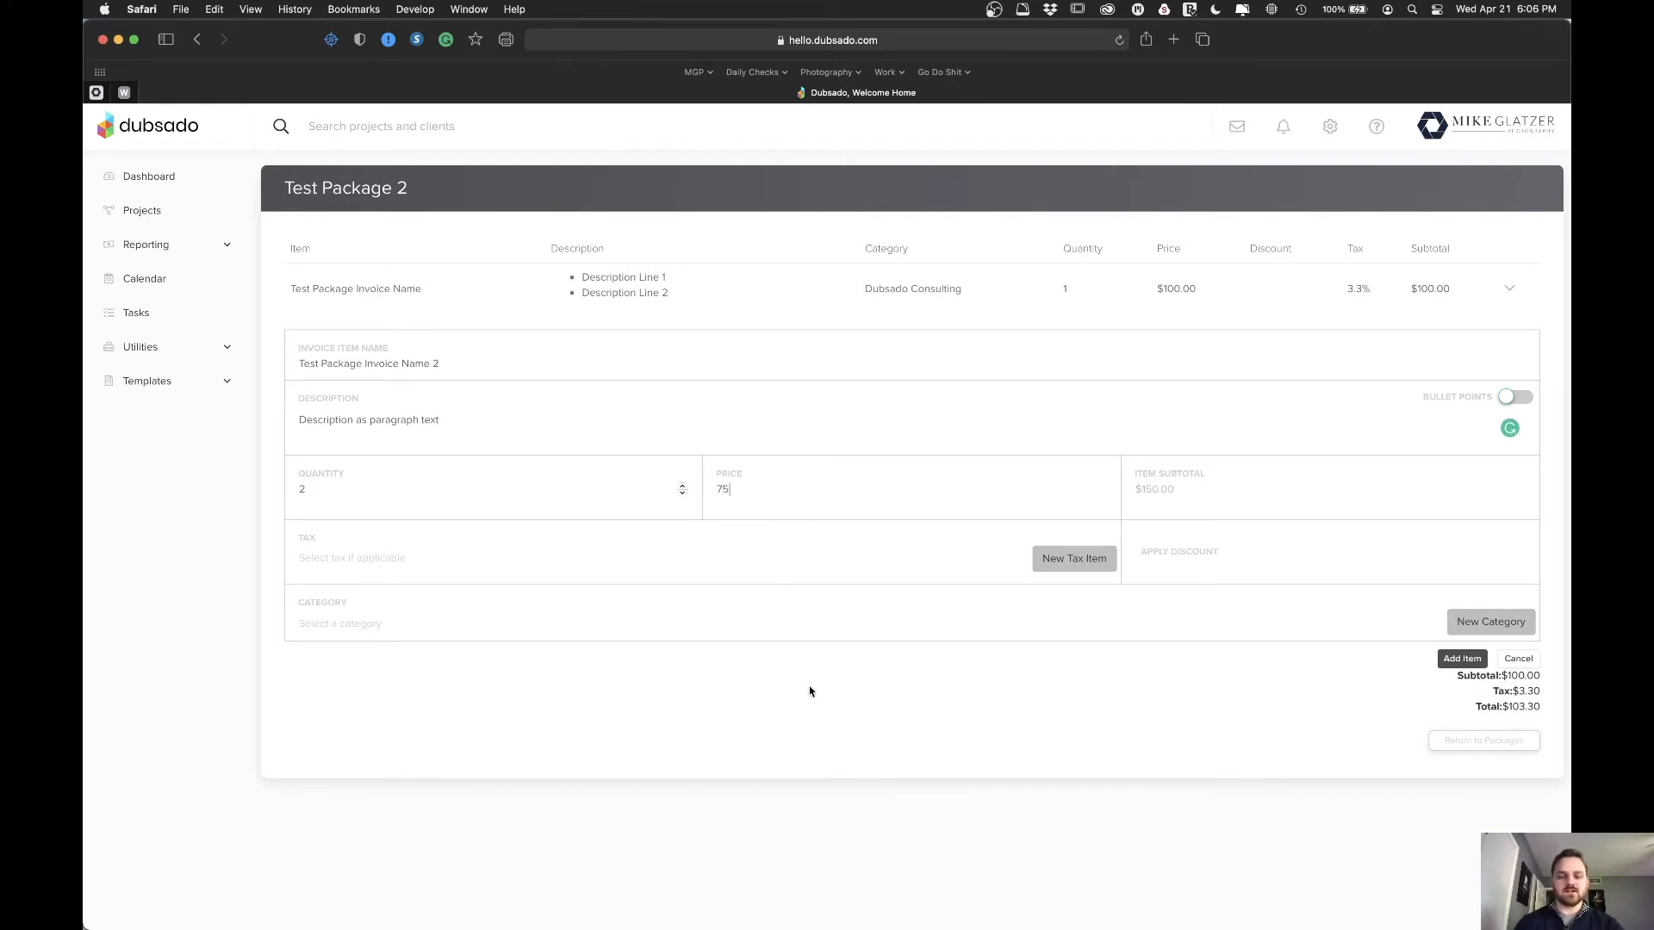
pyautogui.click(809, 691)
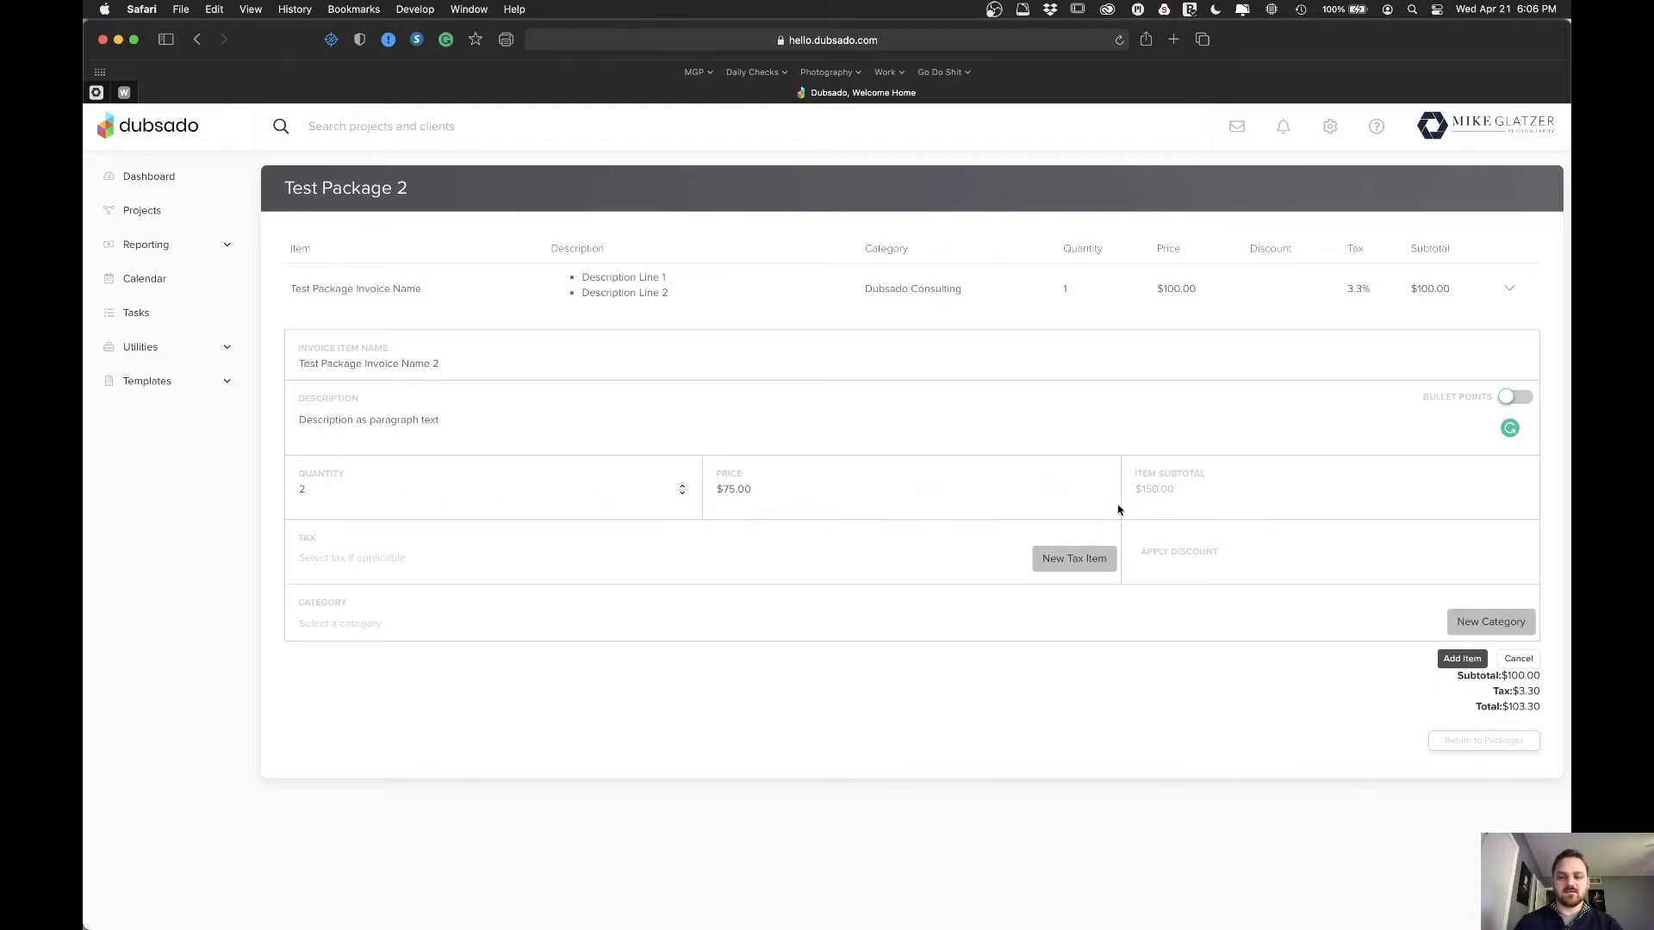
# - Add the second line item with the GA Sales Tax - 8% tax and the Album - Sales category
pyautogui.click(383, 561)
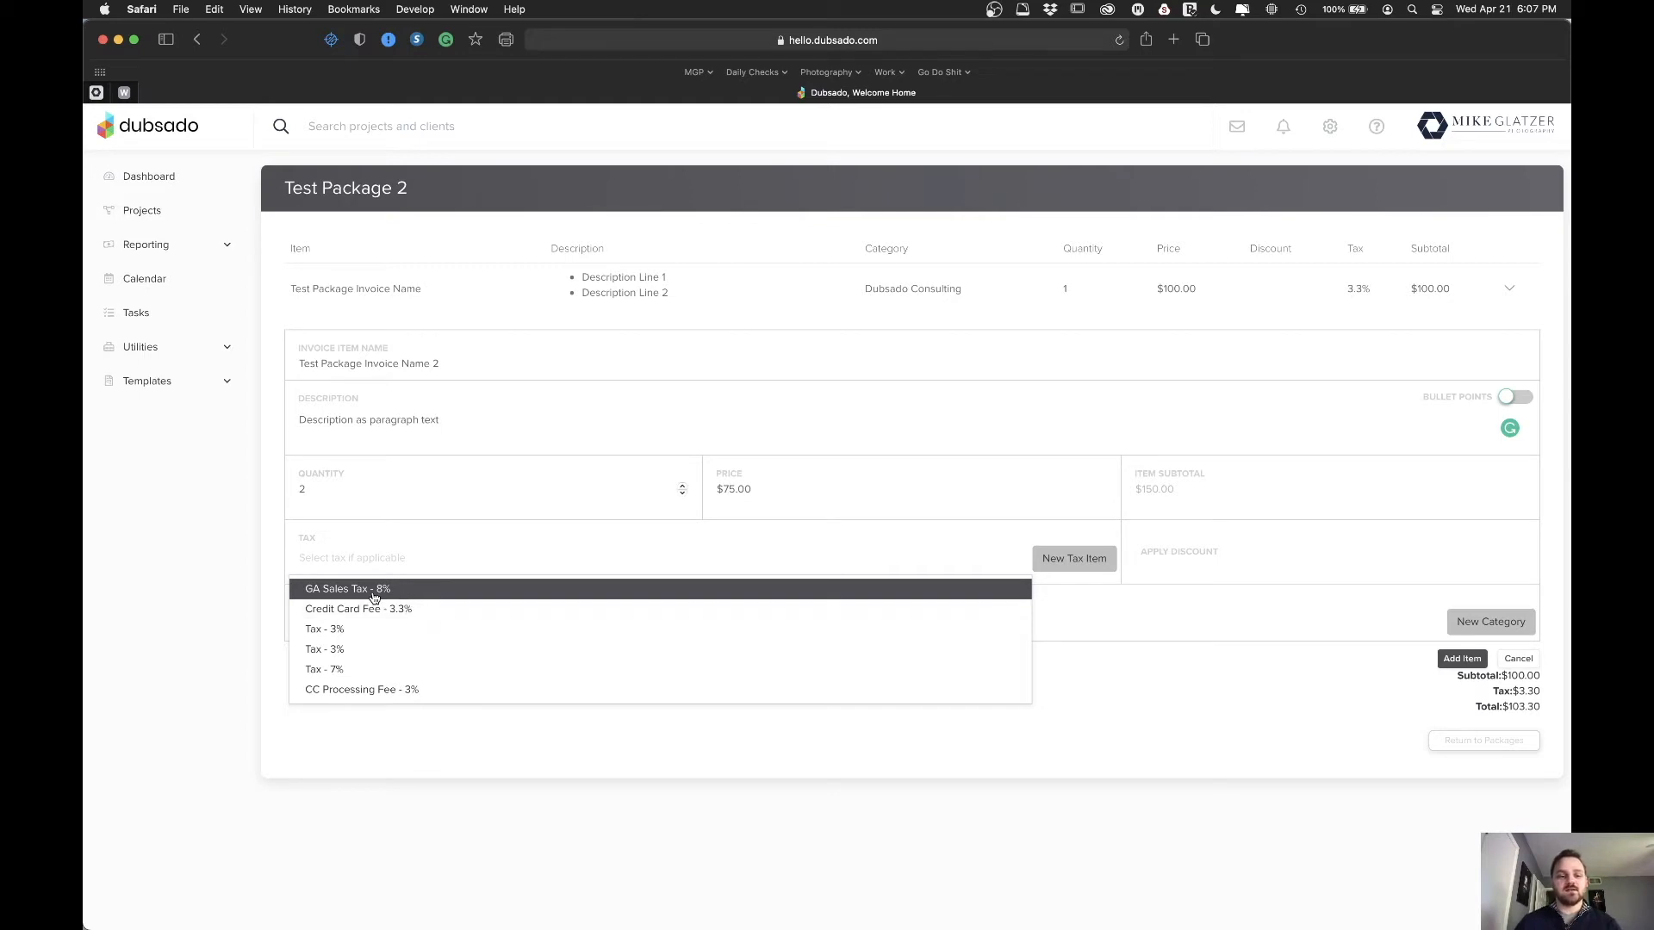
pyautogui.click(372, 593)
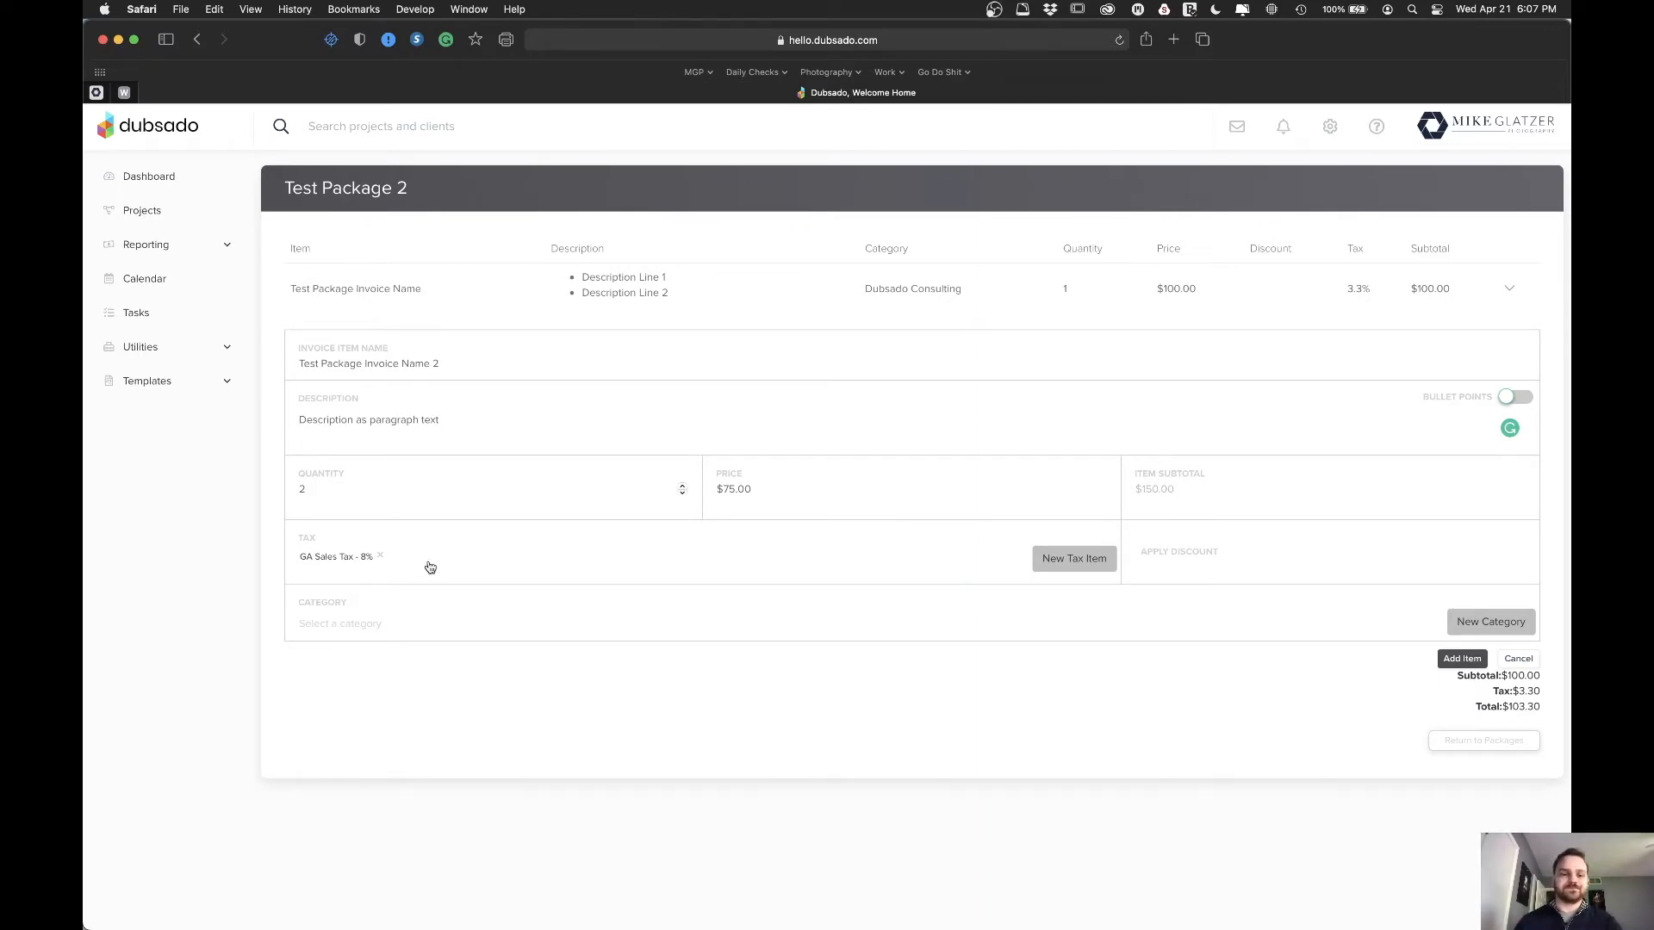
pyautogui.click(362, 626)
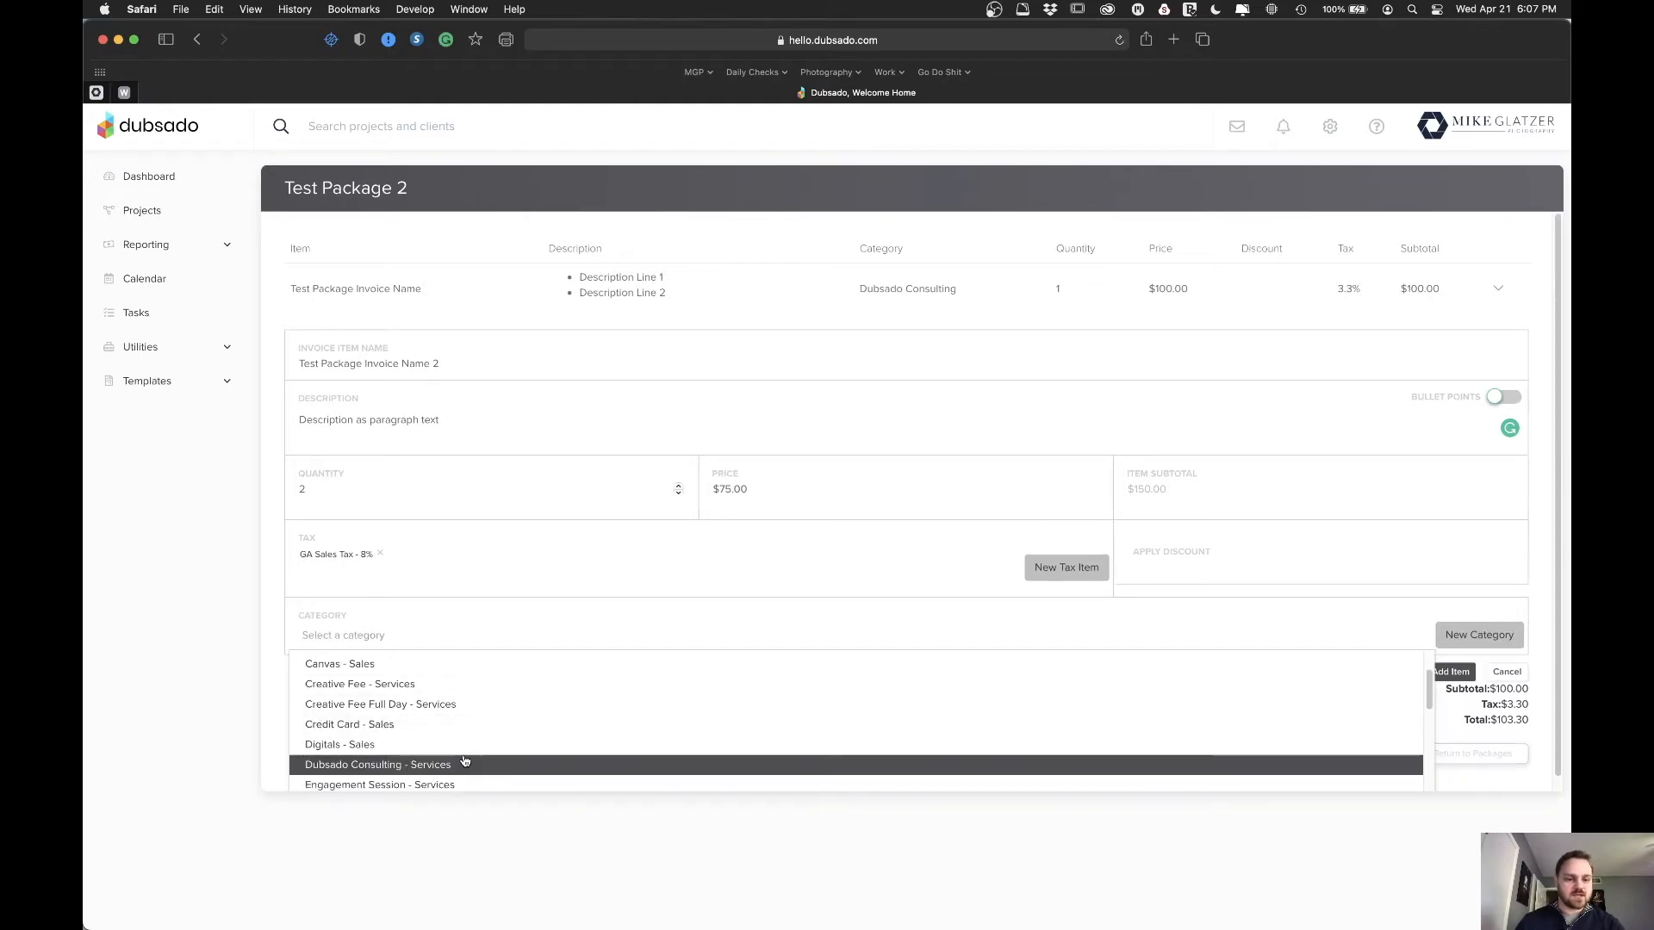
pyautogui.scroll(-1, 478, 760)
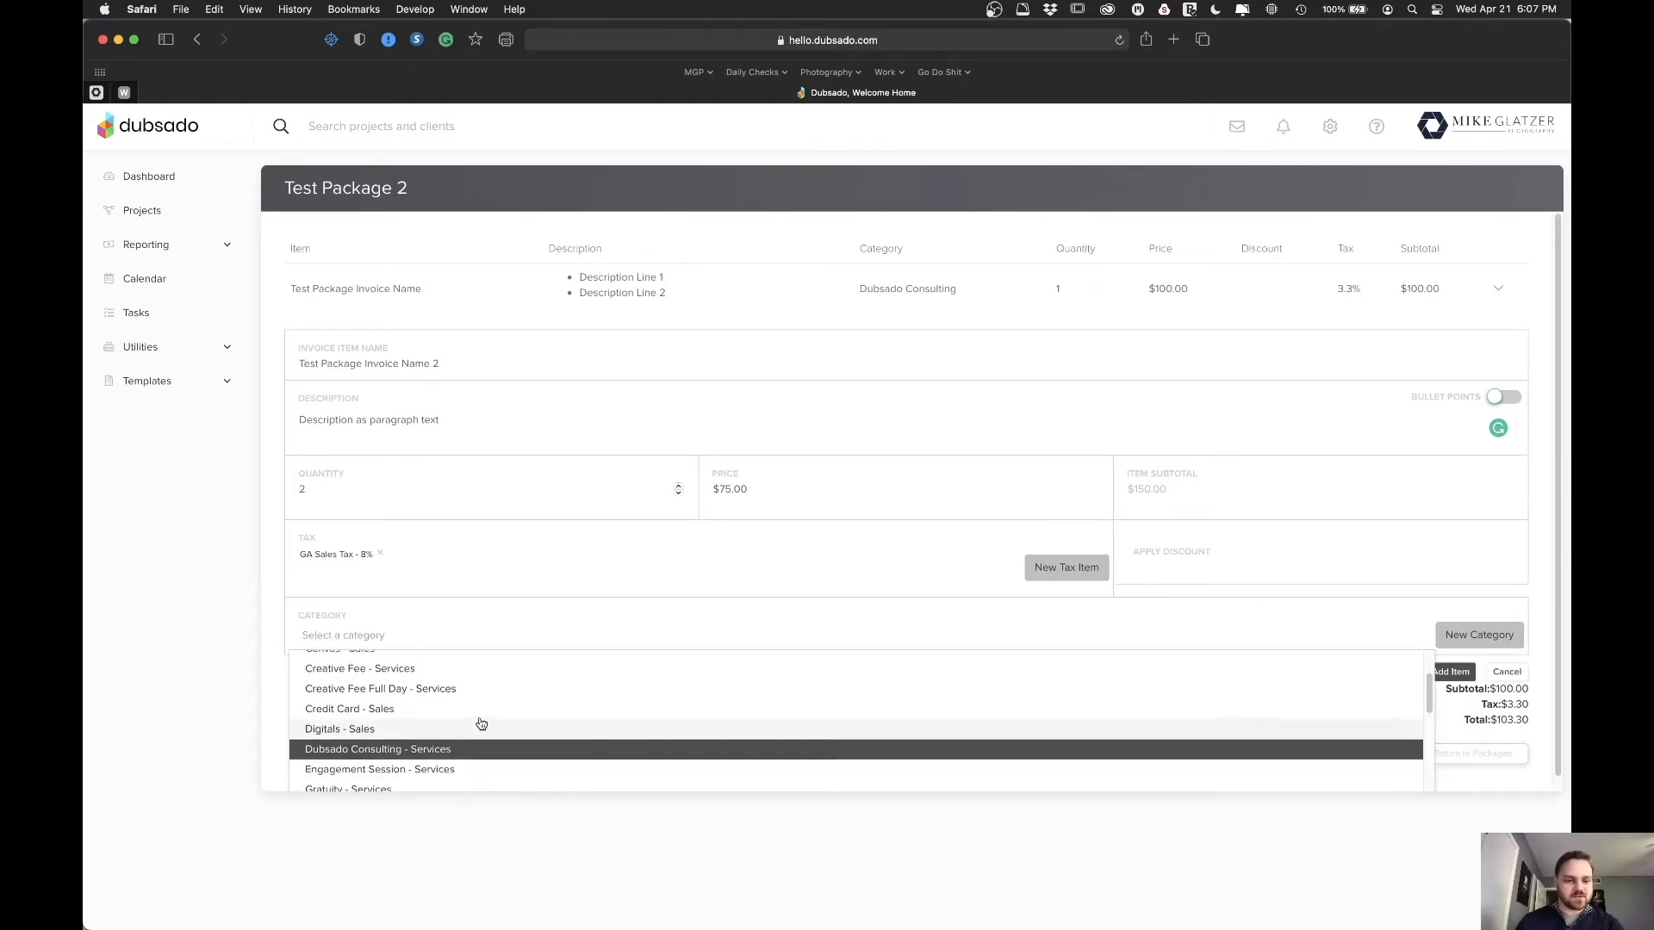
pyautogui.scroll(4, 479, 725)
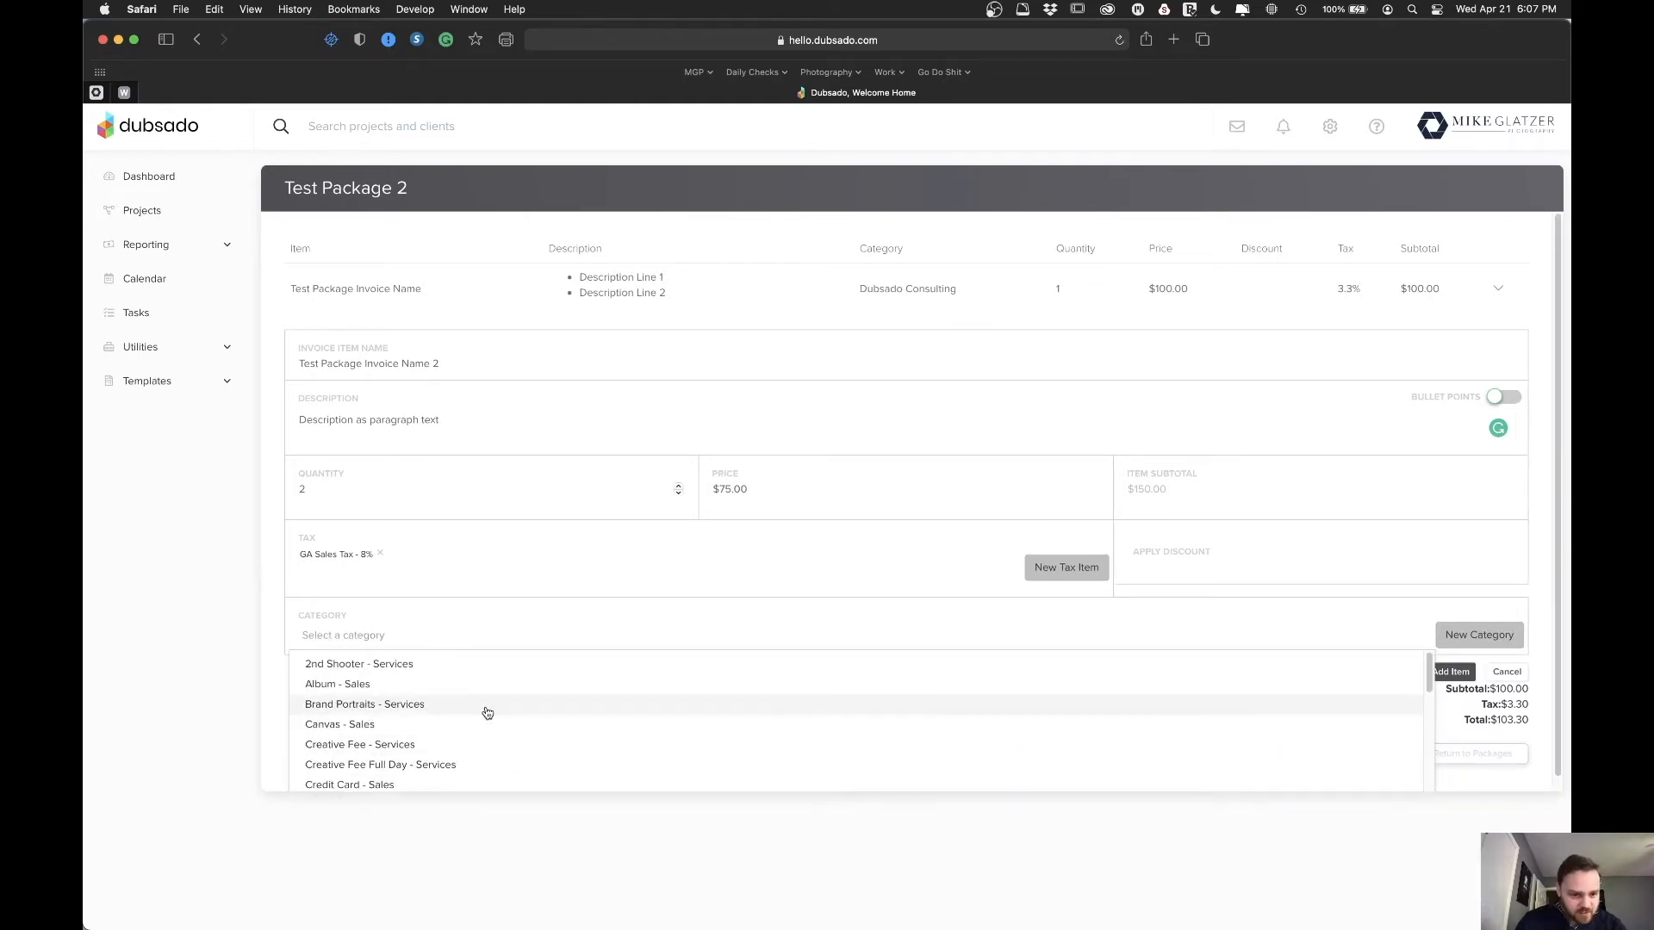
pyautogui.click(452, 687)
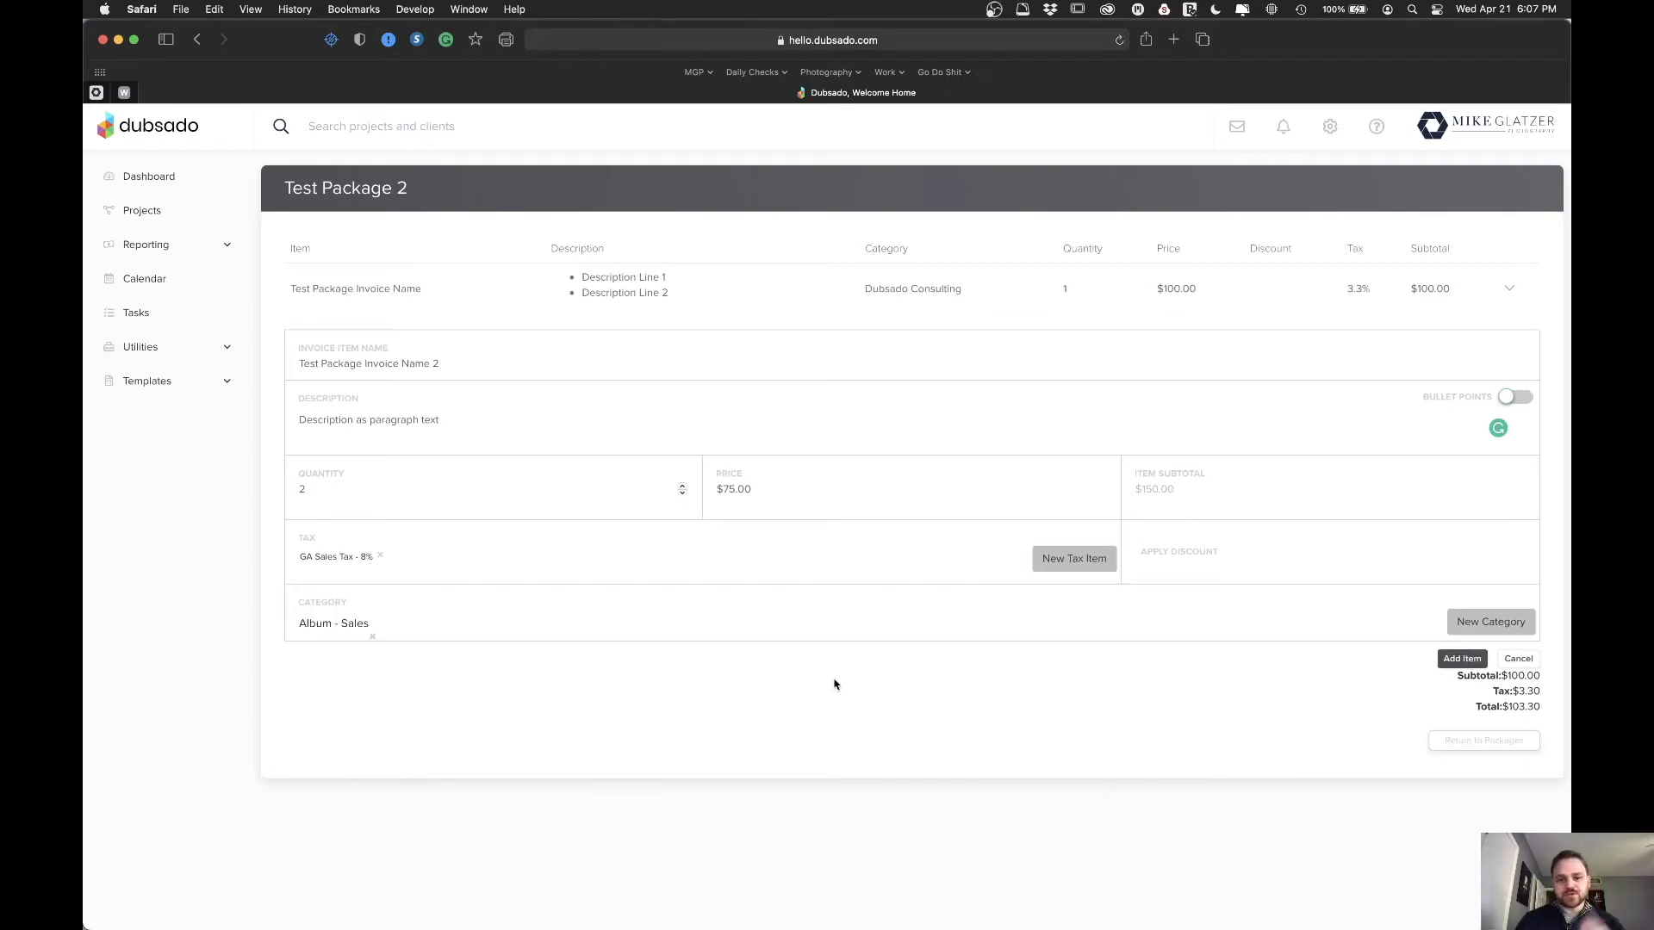
pyautogui.click(1462, 659)
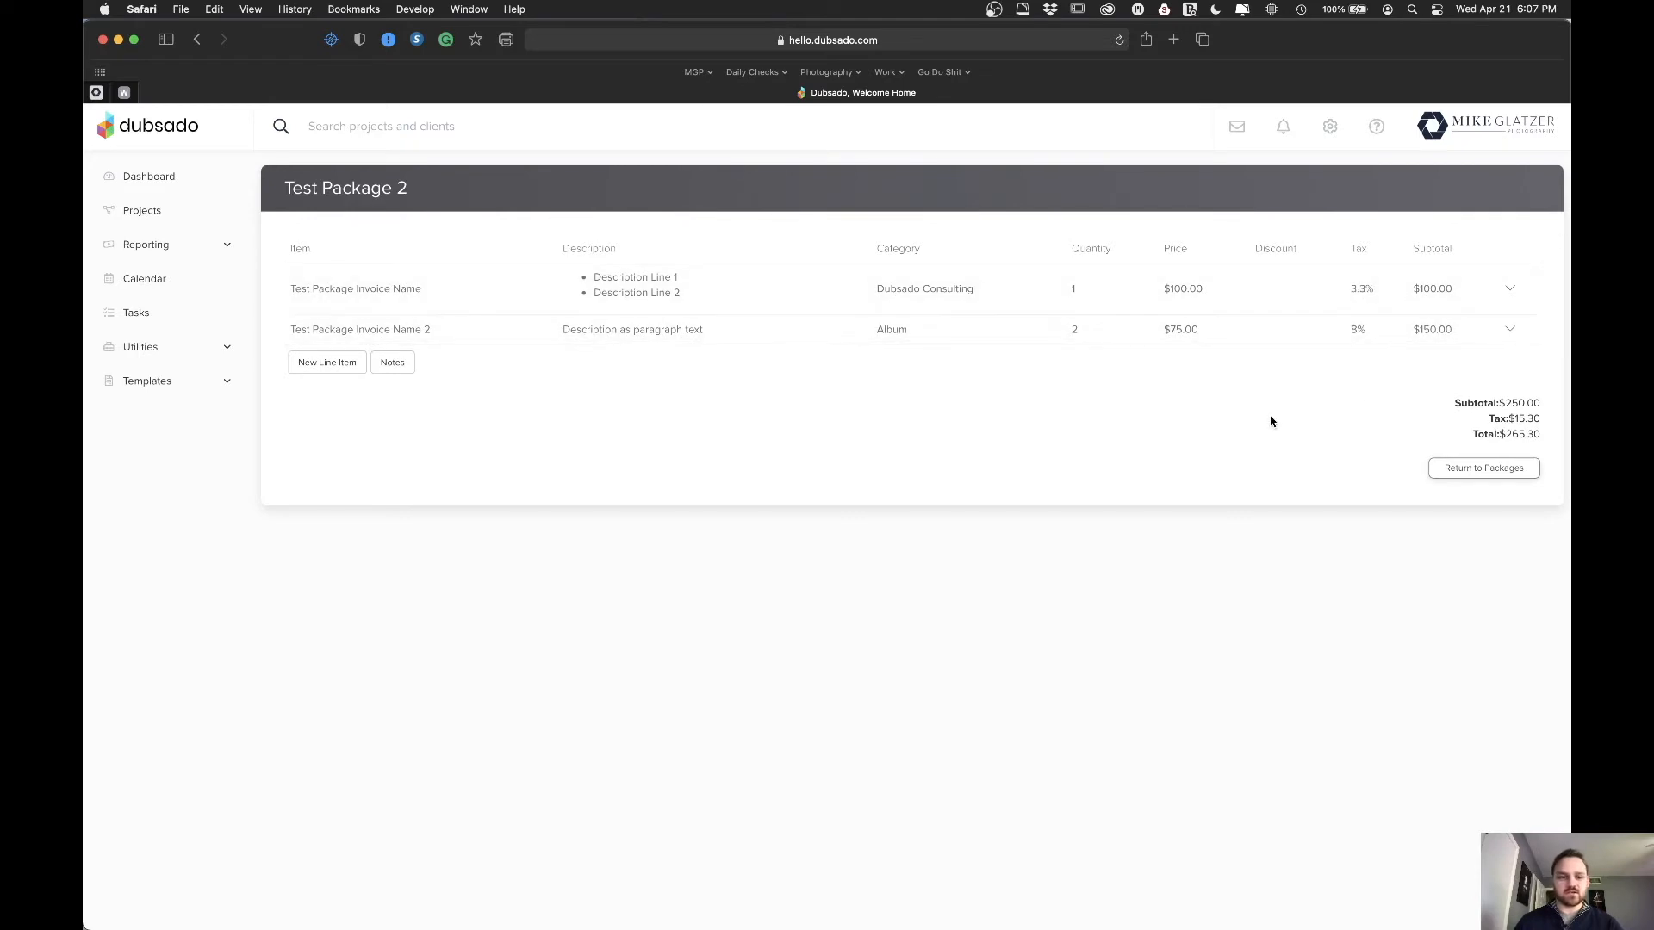
# - Return to the packages list and open the existing package "Test Package" for editing
pyautogui.click(1475, 475)
pyautogui.scroll(-10, 454, 586)
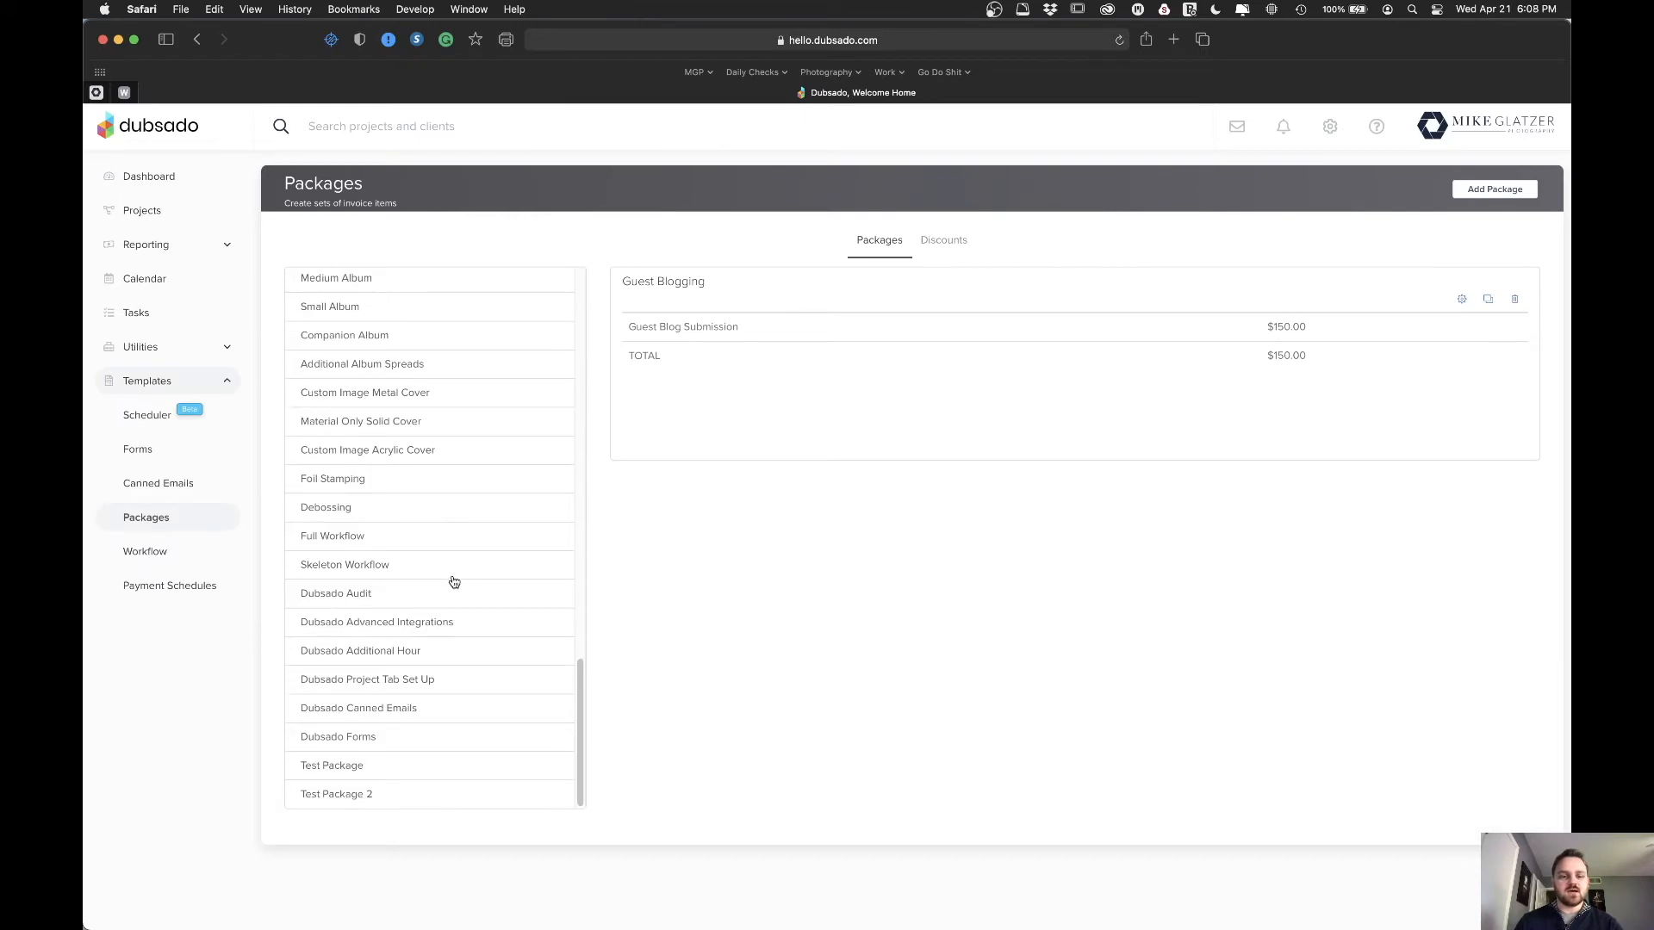
pyautogui.click(317, 769)
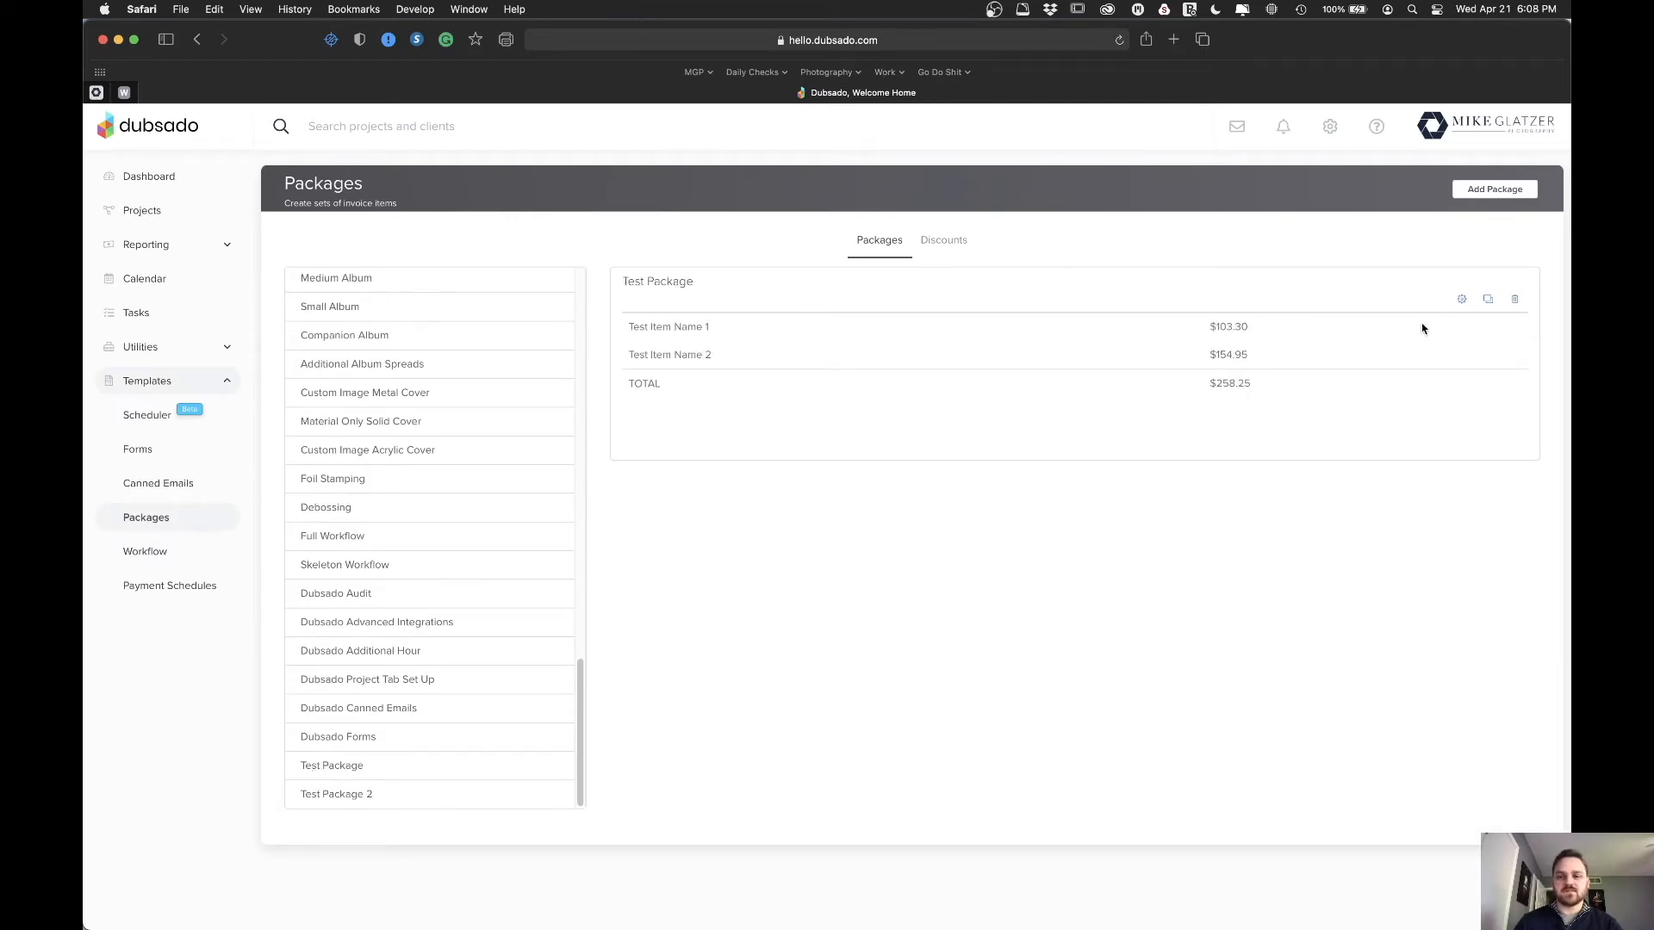
pyautogui.click(1289, 417)
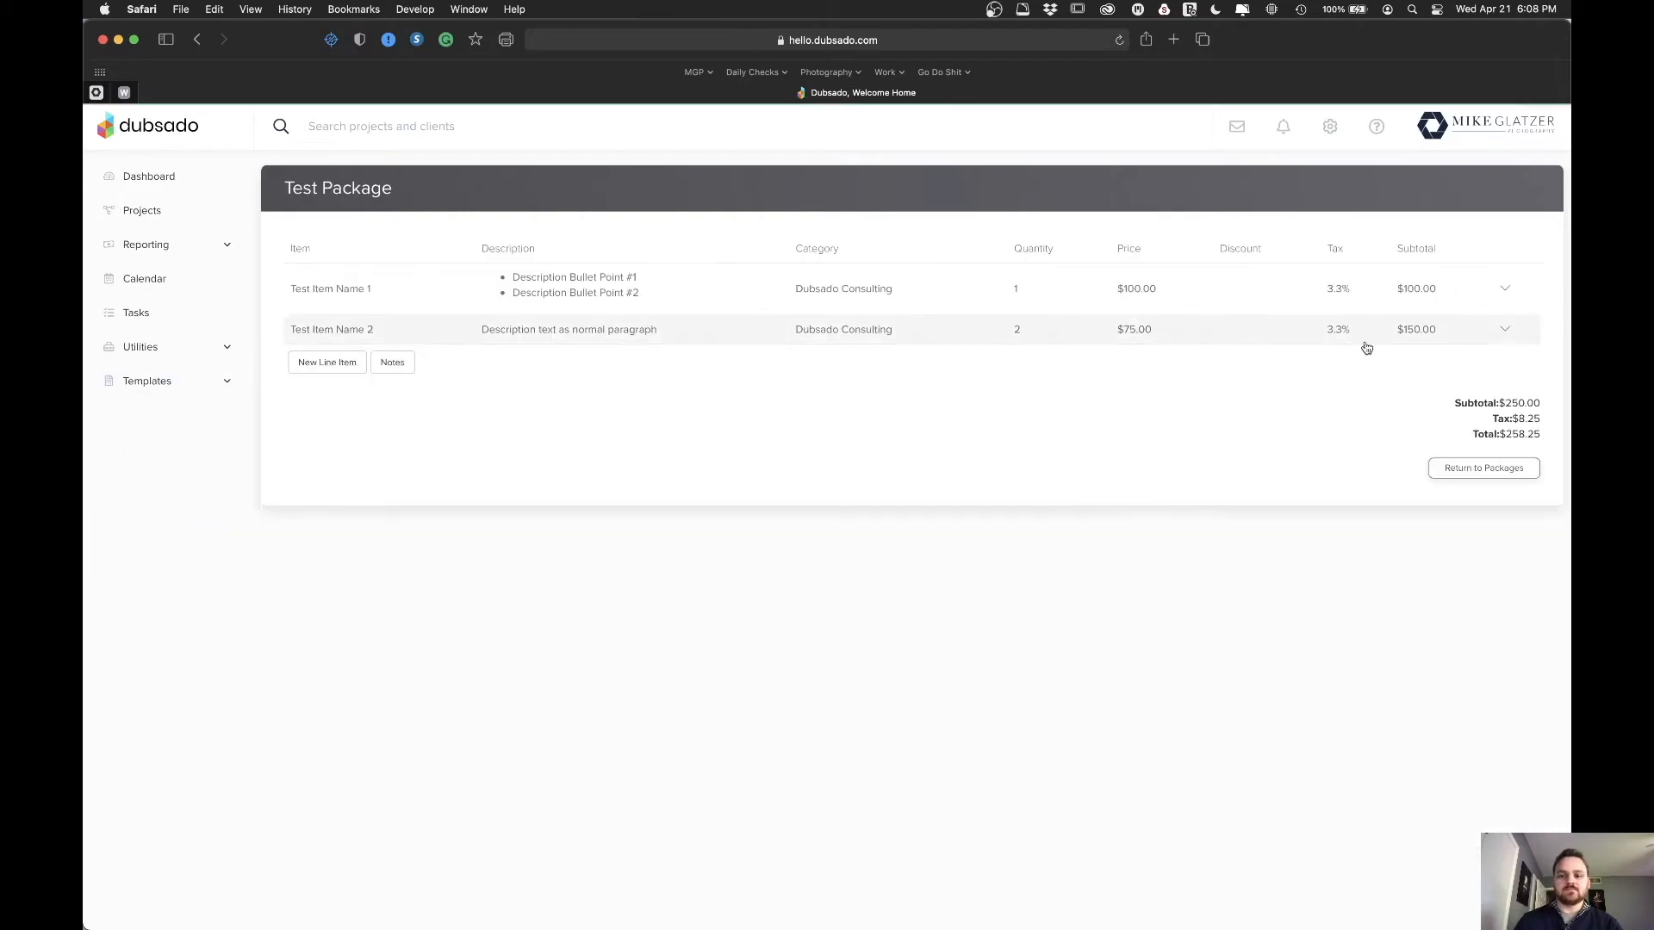
# - Replace the tax on Test Item Name 2 with GA Sales Tax - 8%, and save the item with its related proposal templates updated
pyautogui.click(1503, 333)
pyautogui.click(1456, 354)
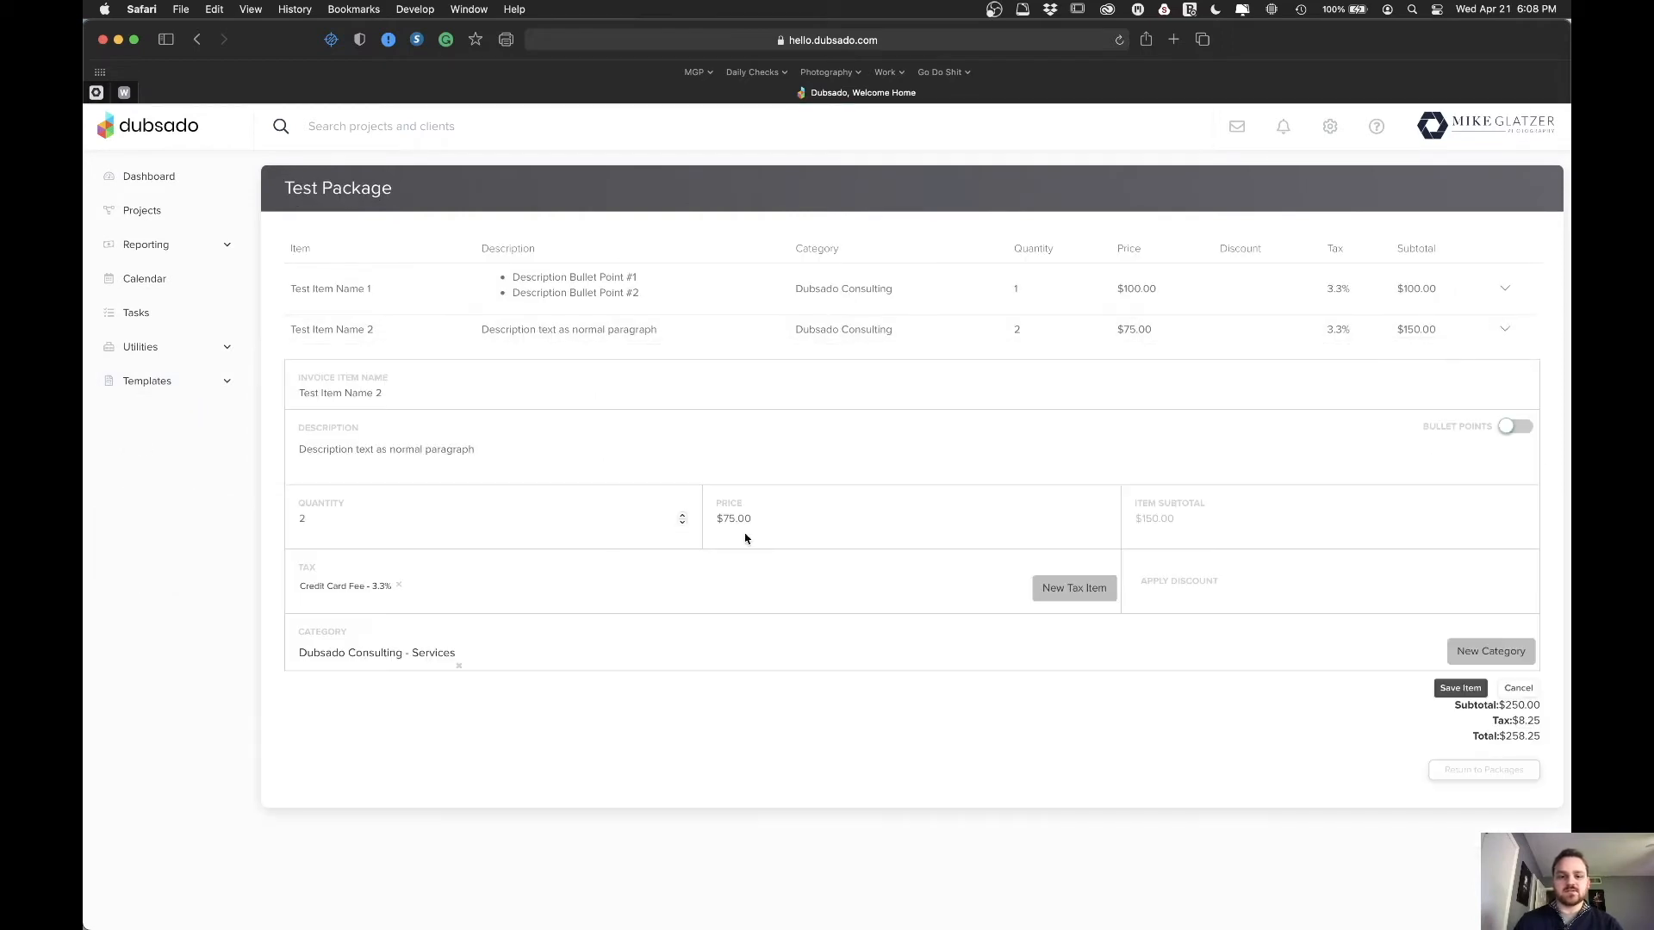
pyautogui.click(398, 586)
pyautogui.click(379, 591)
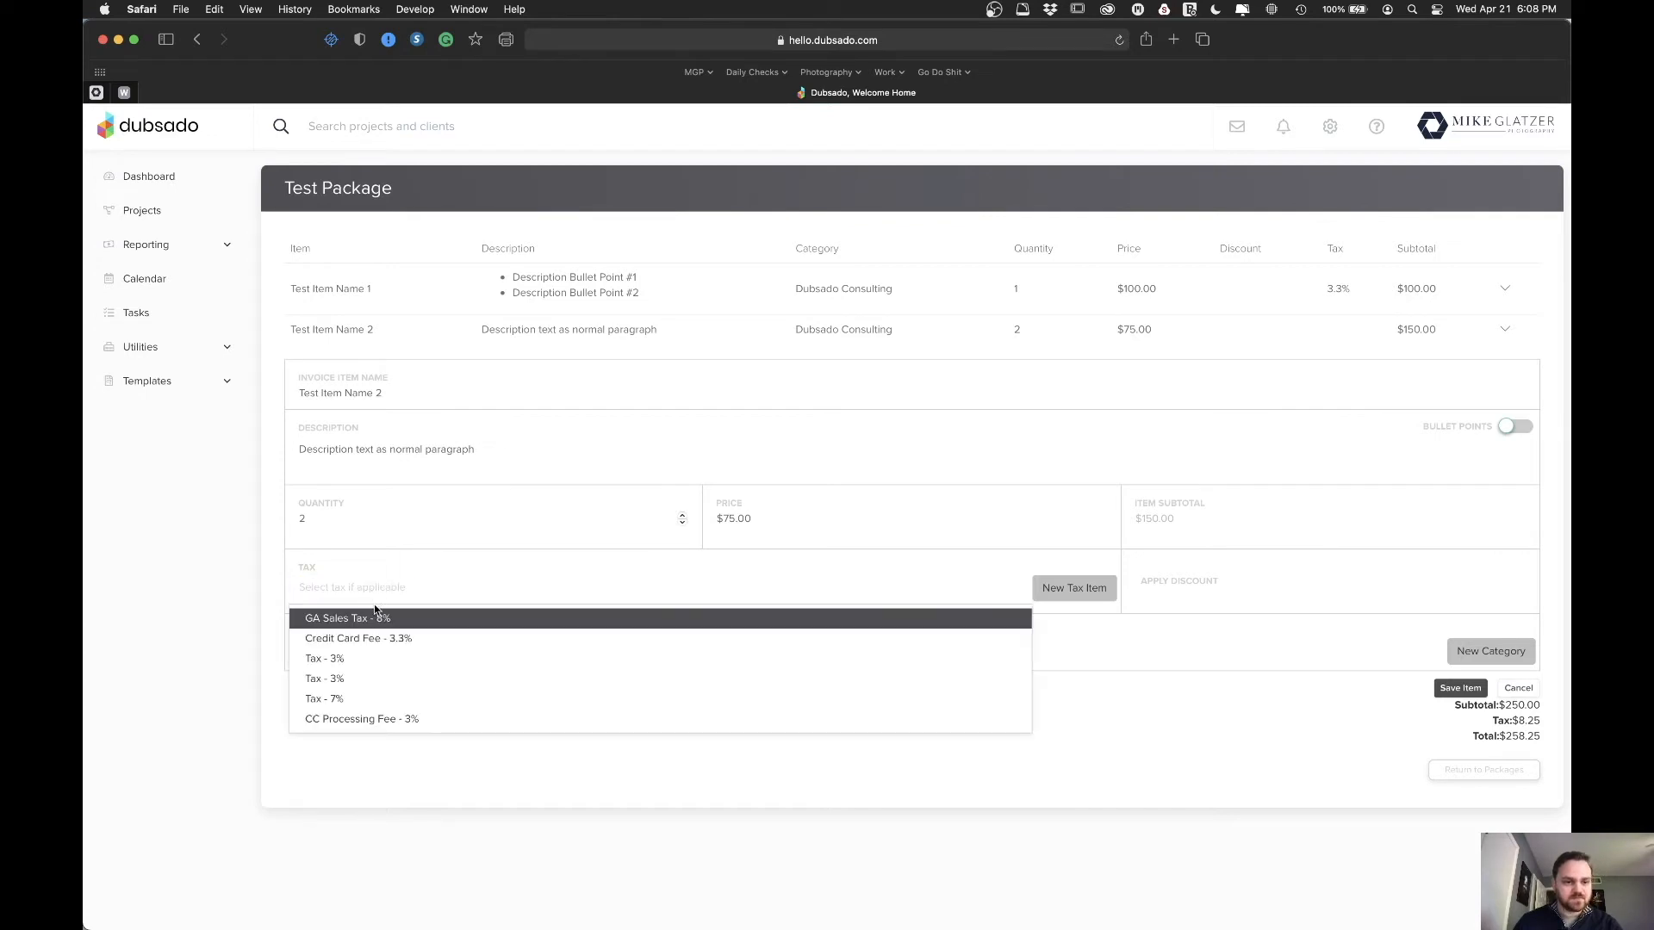
pyautogui.click(394, 621)
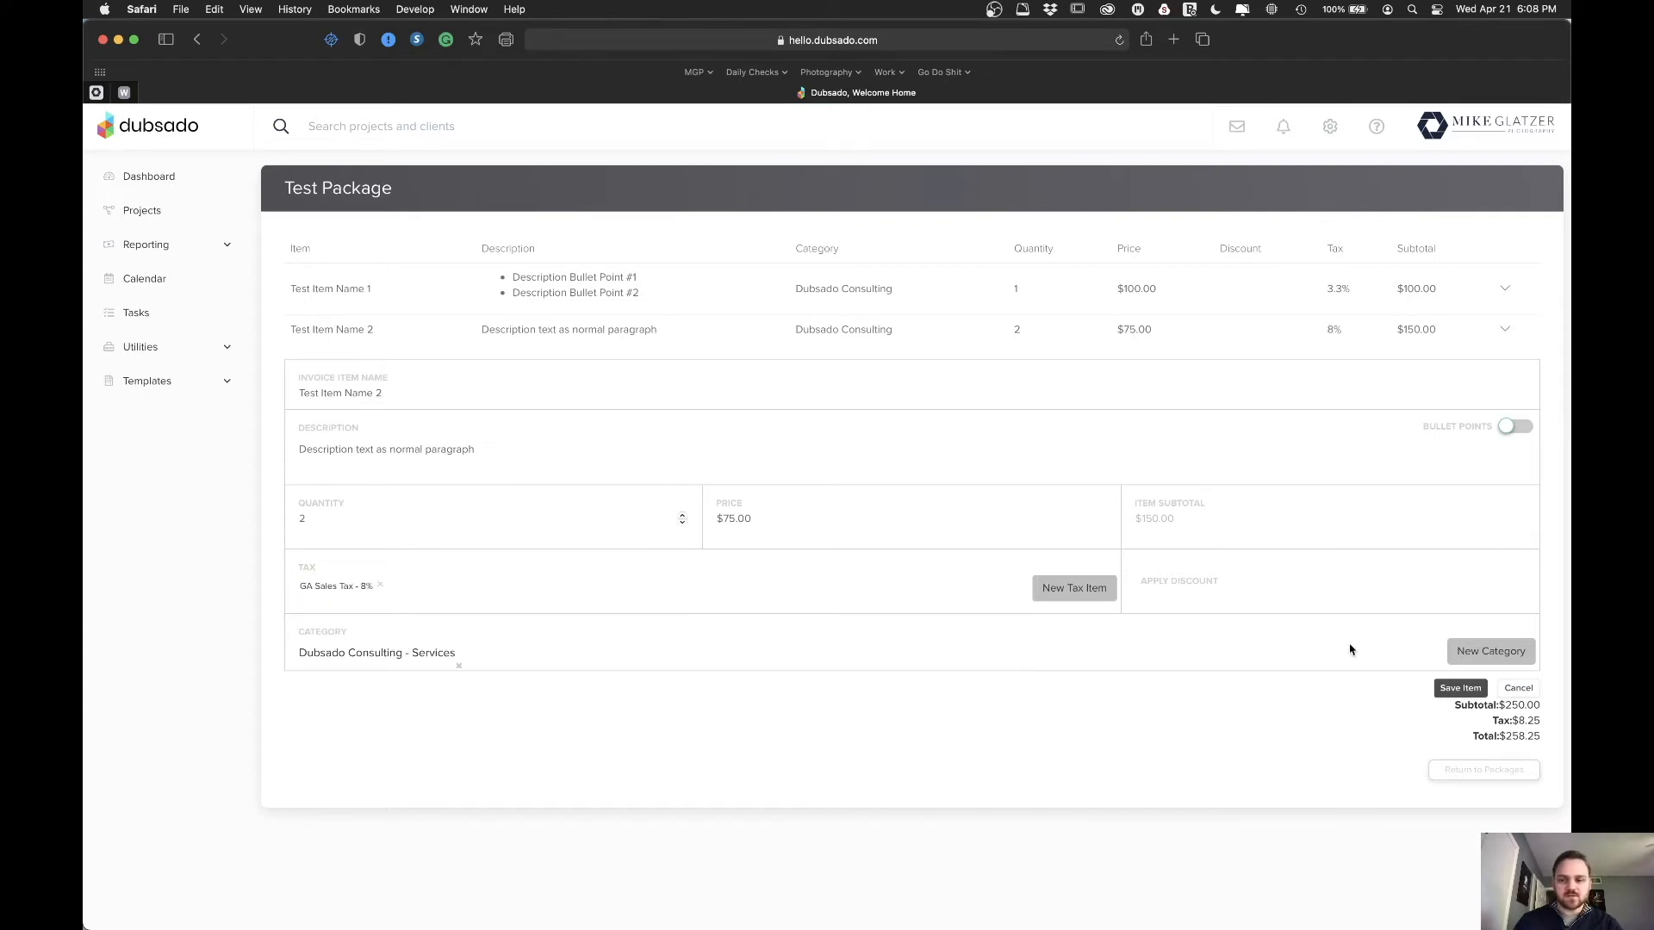
pyautogui.click(1460, 687)
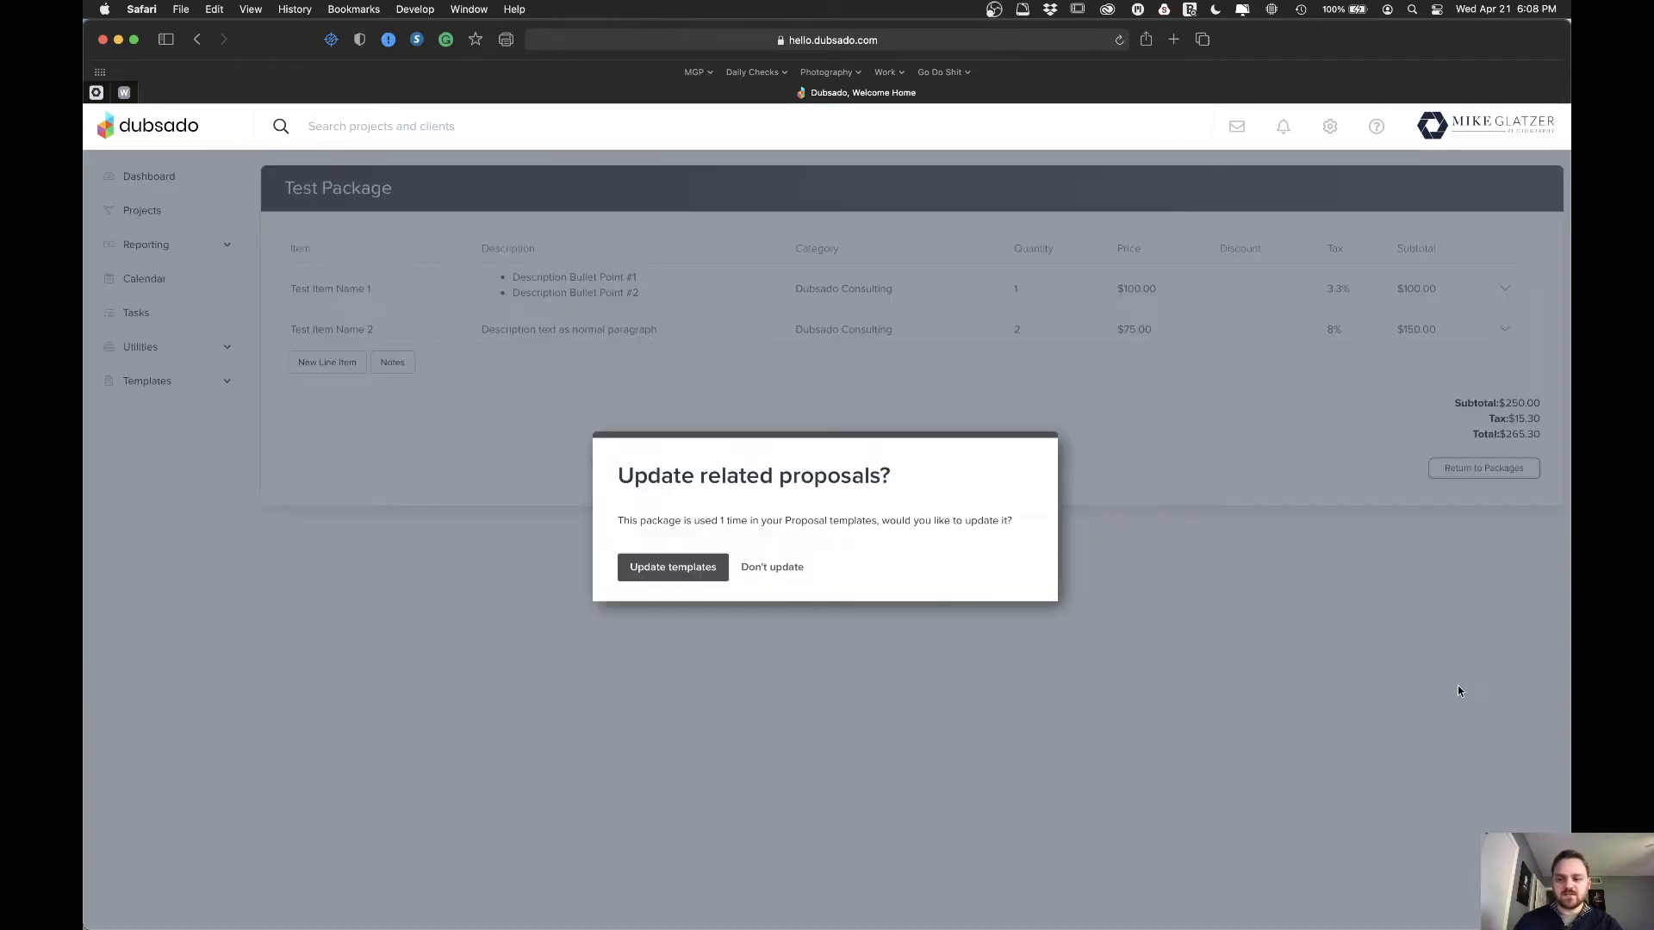
pyautogui.click(650, 576)
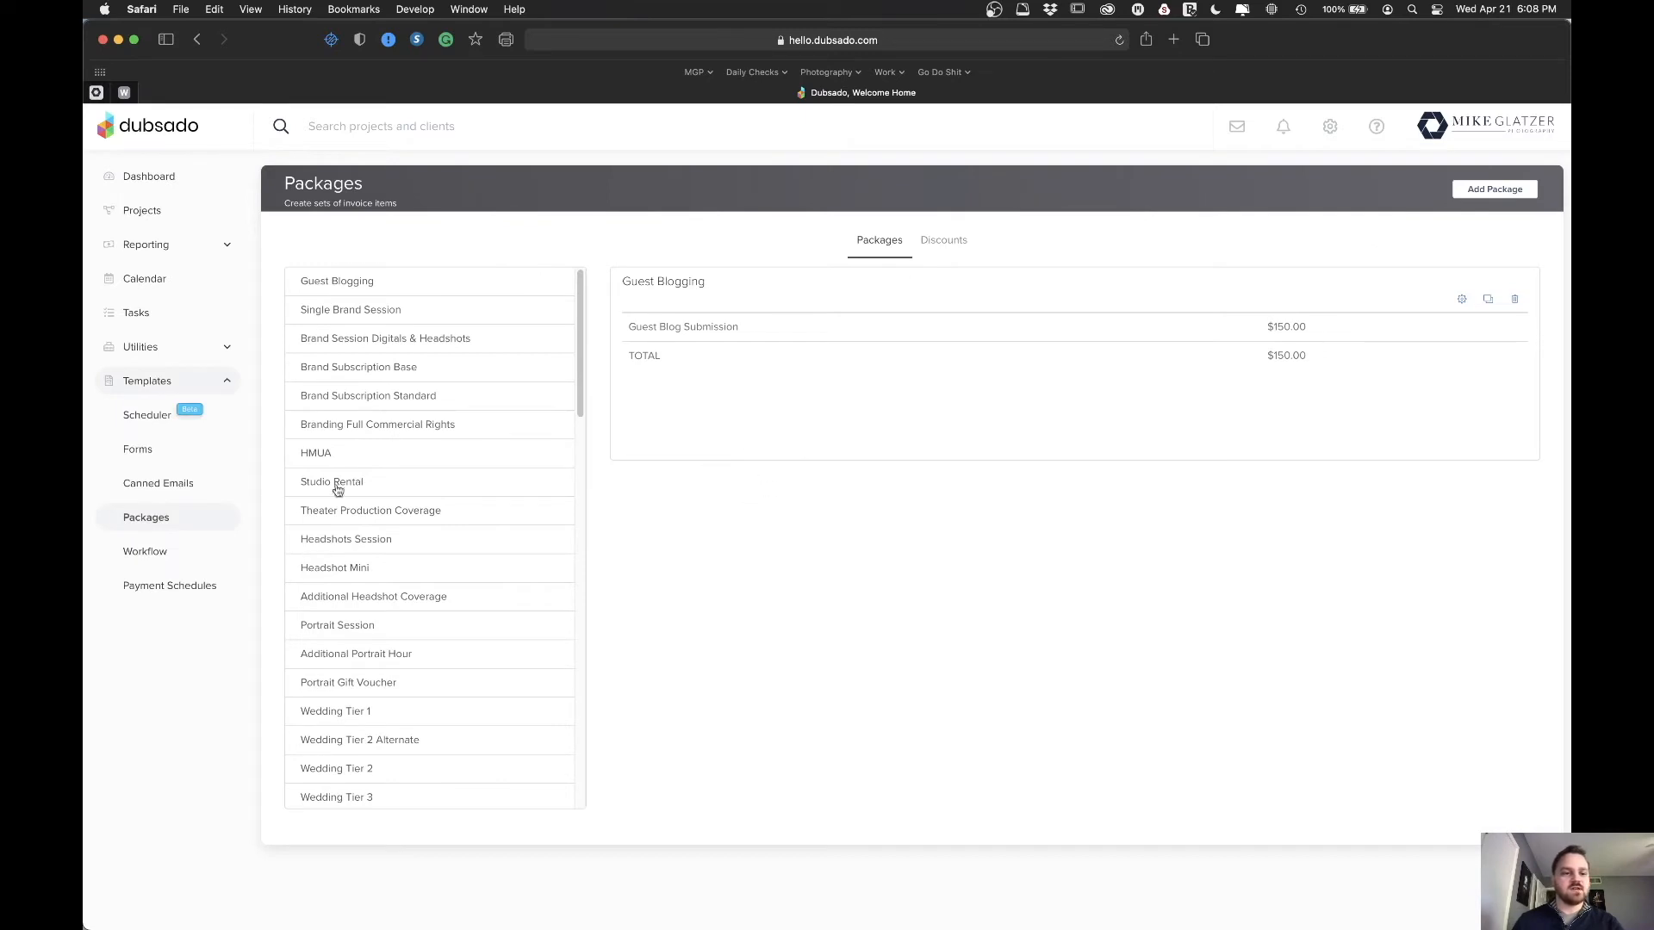
# - Open the Transactions report and review how each payment is split into income categories and tax
pyautogui.click(172, 249)
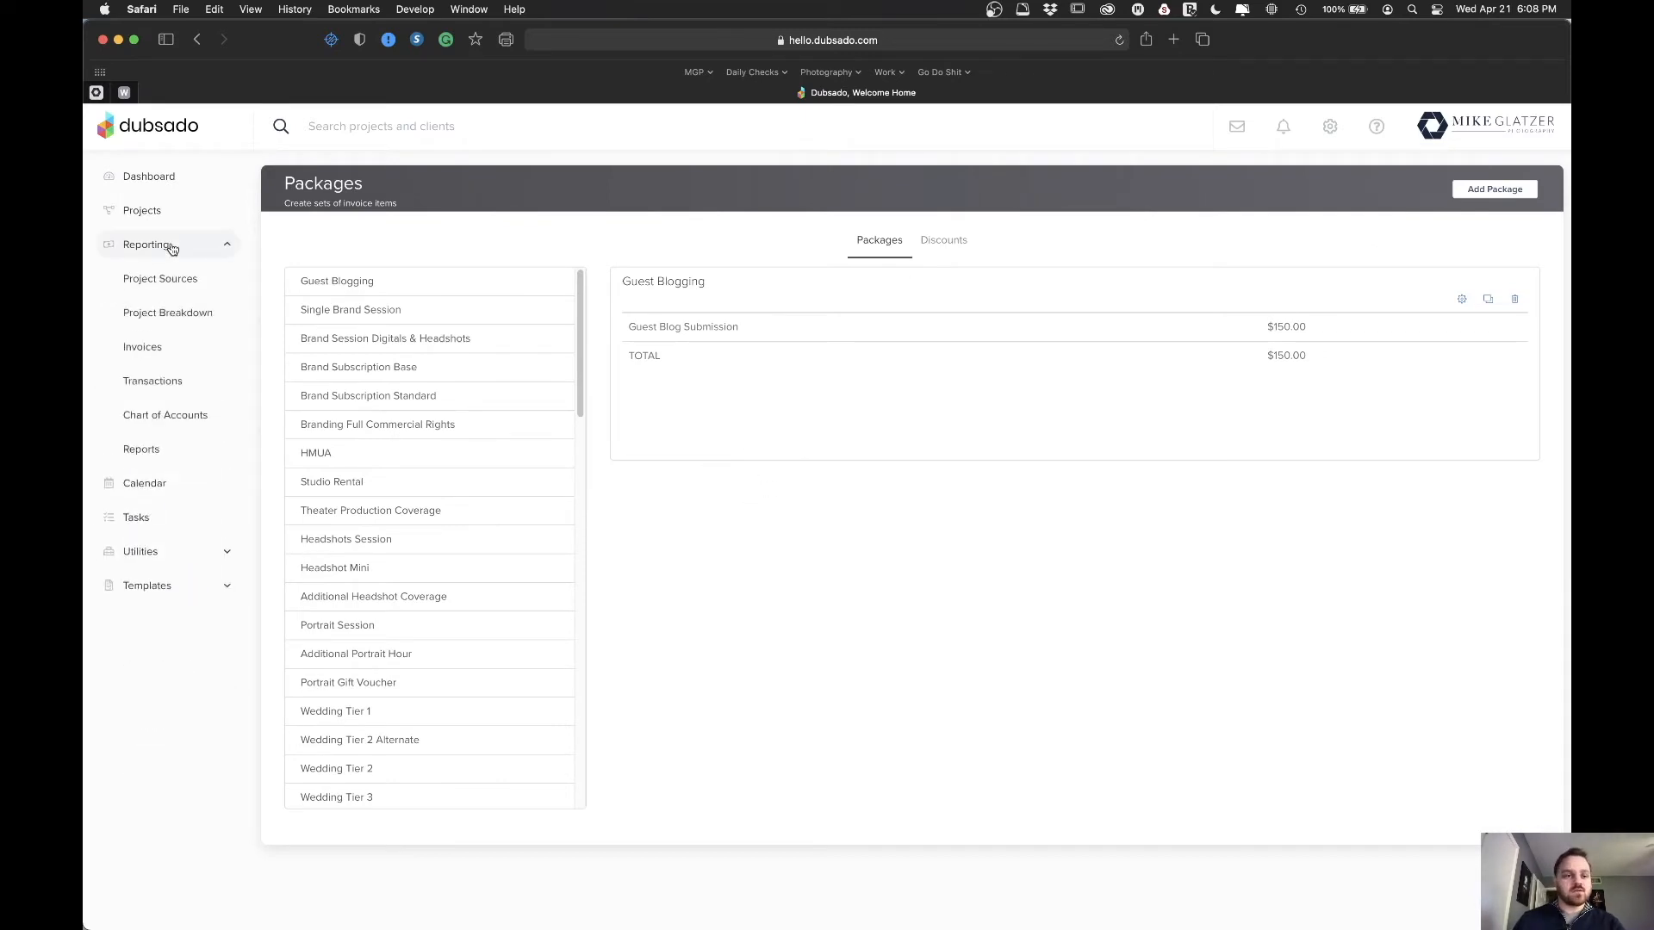
pyautogui.click(173, 383)
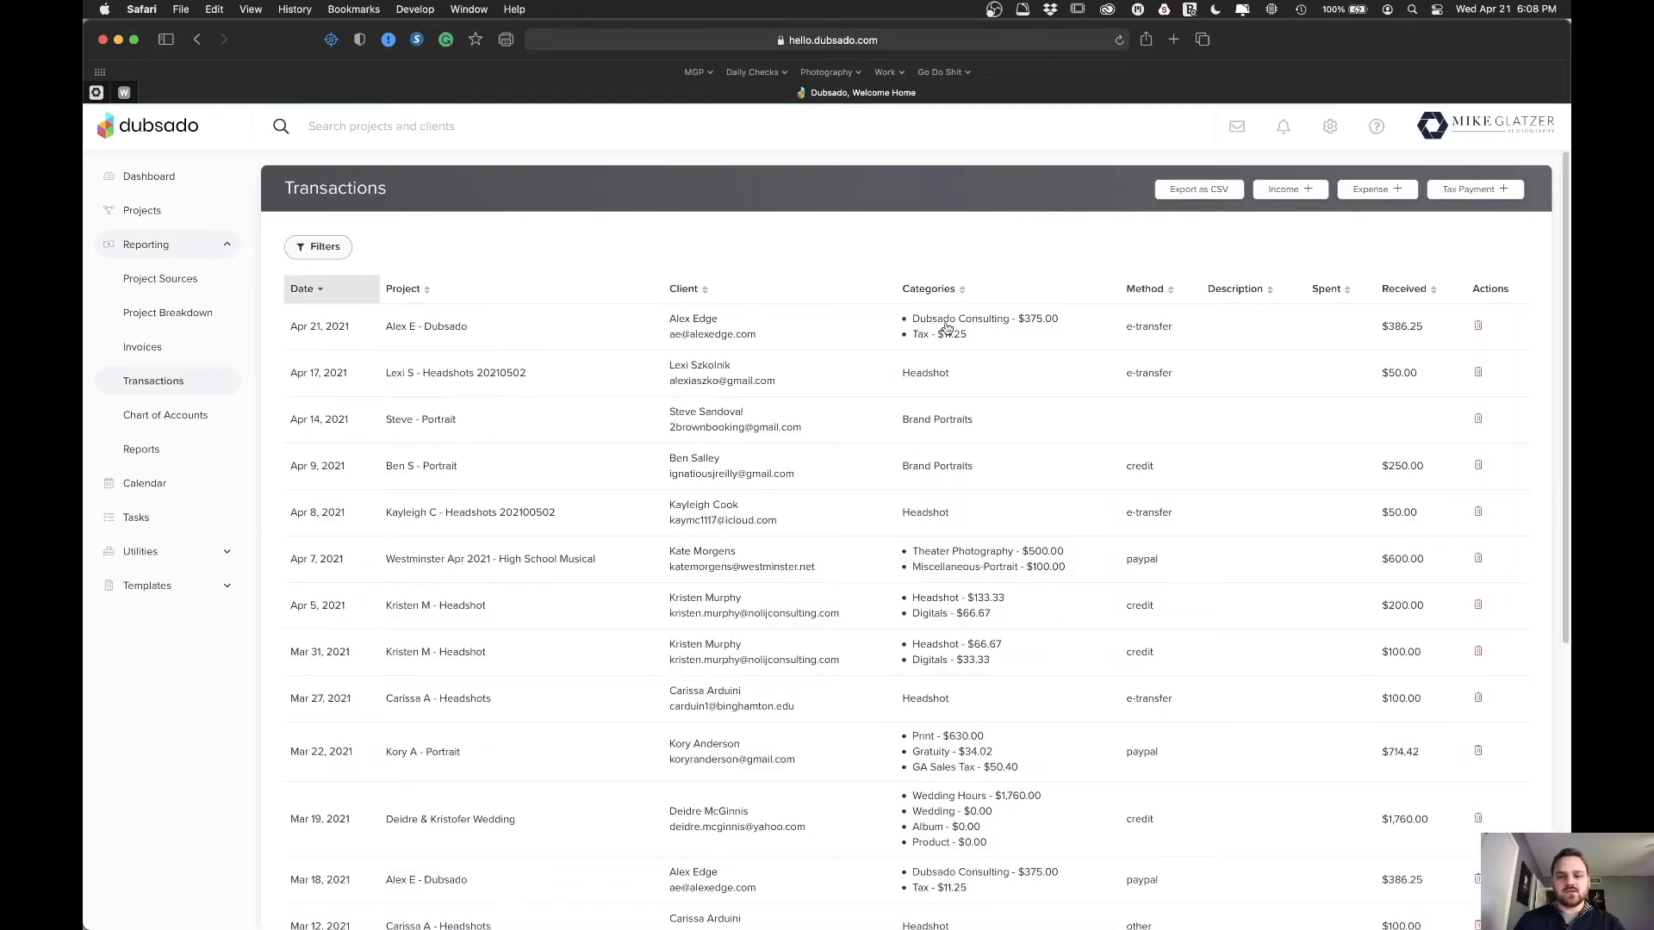
pyautogui.scroll(-2, 952, 556)
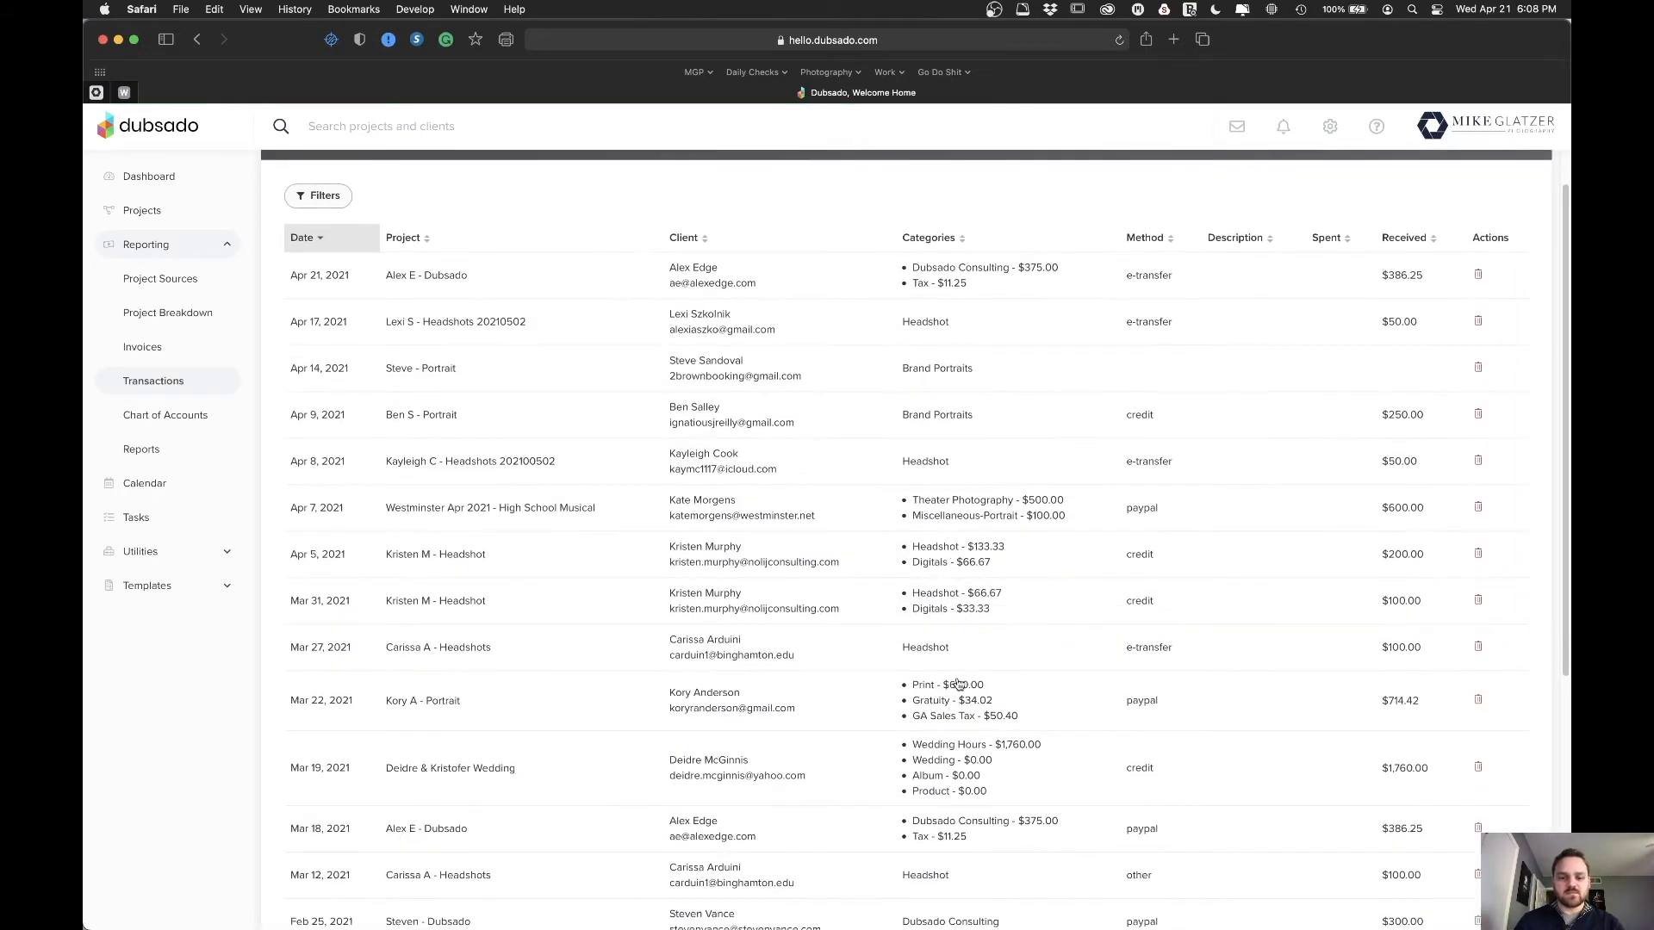
pyautogui.scroll(-4, 963, 738)
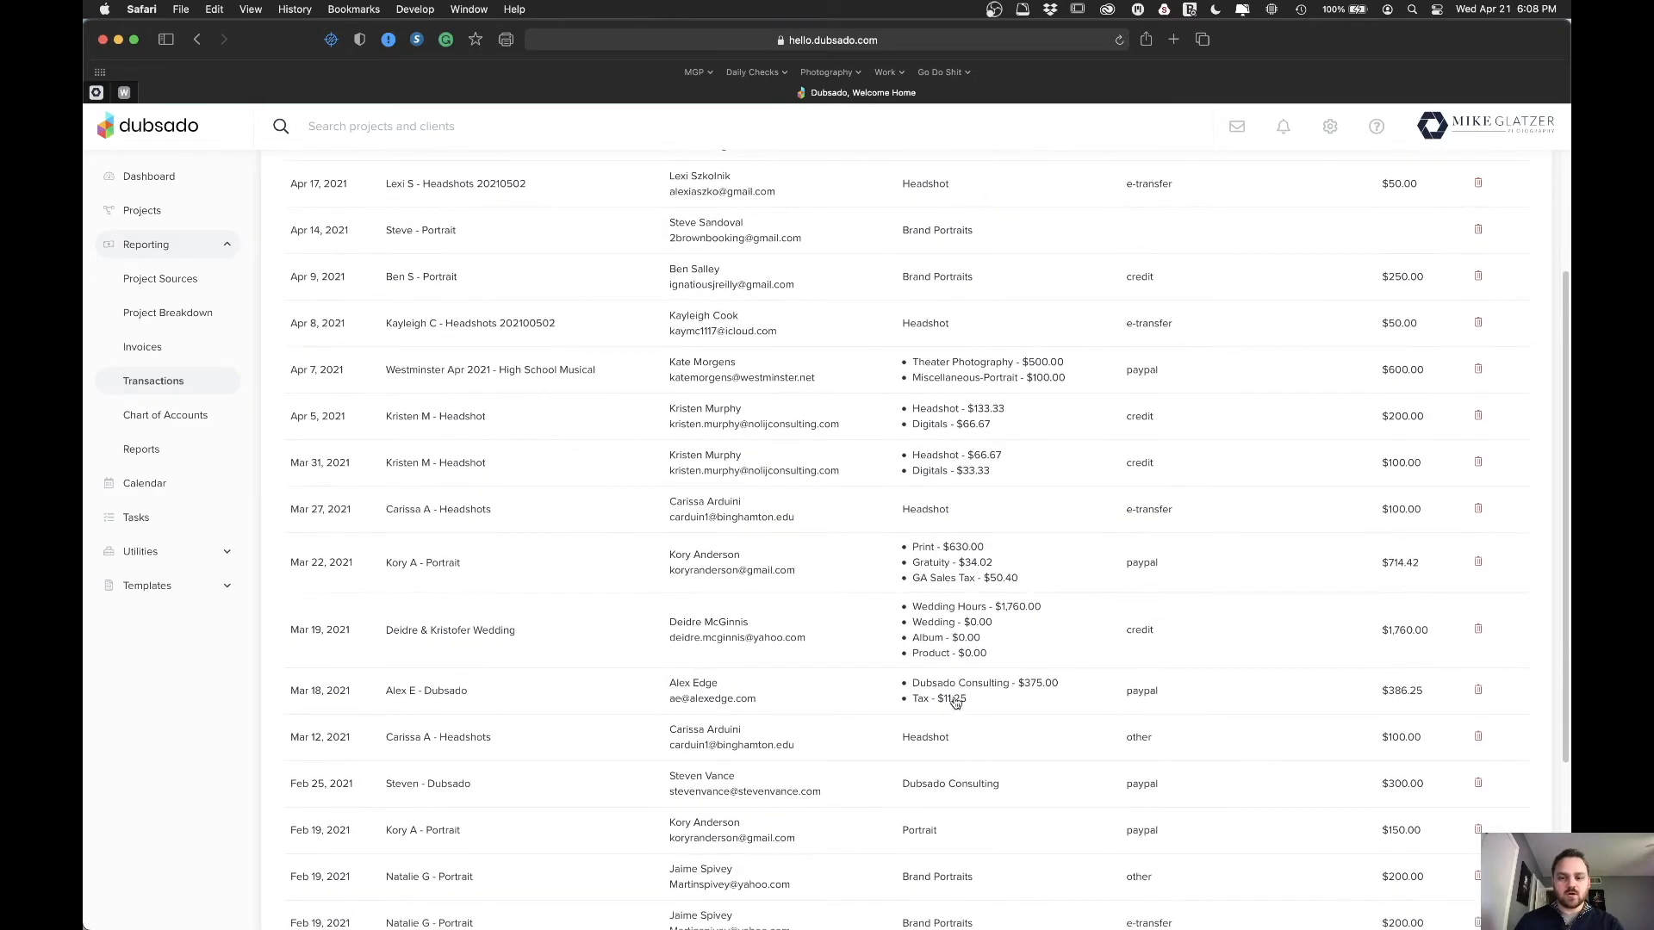
pyautogui.scroll(7, 956, 697)
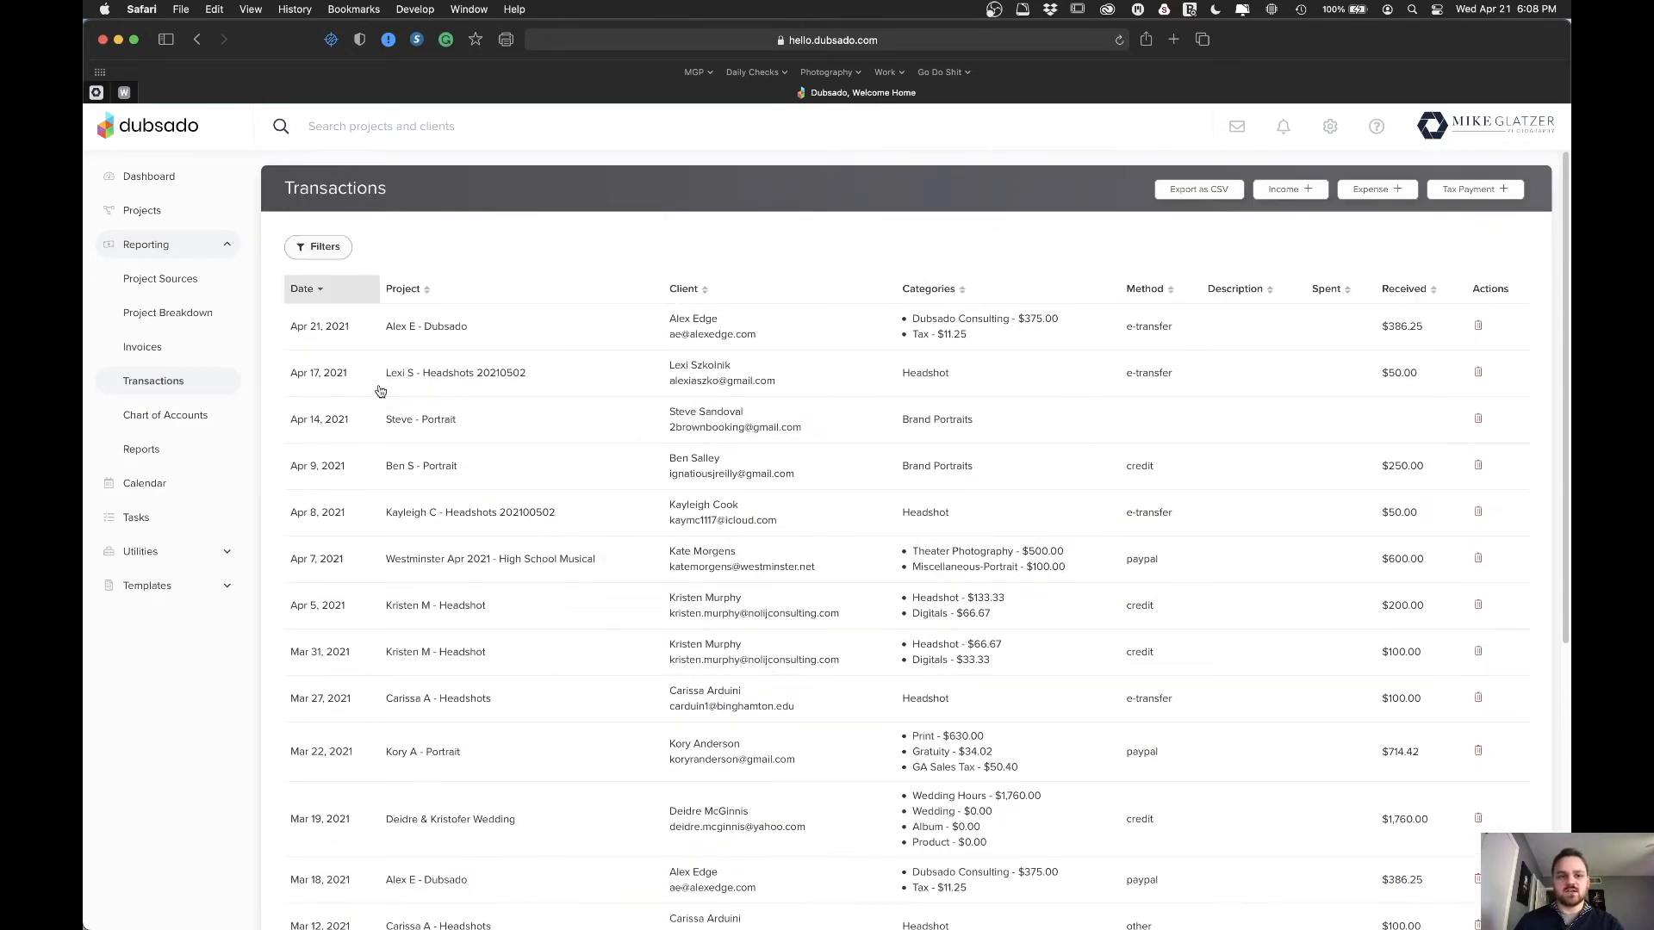
# - Open the Reports overview and examine the year-to-date income, expenses, net profit and sales charts
pyautogui.click(171, 445)
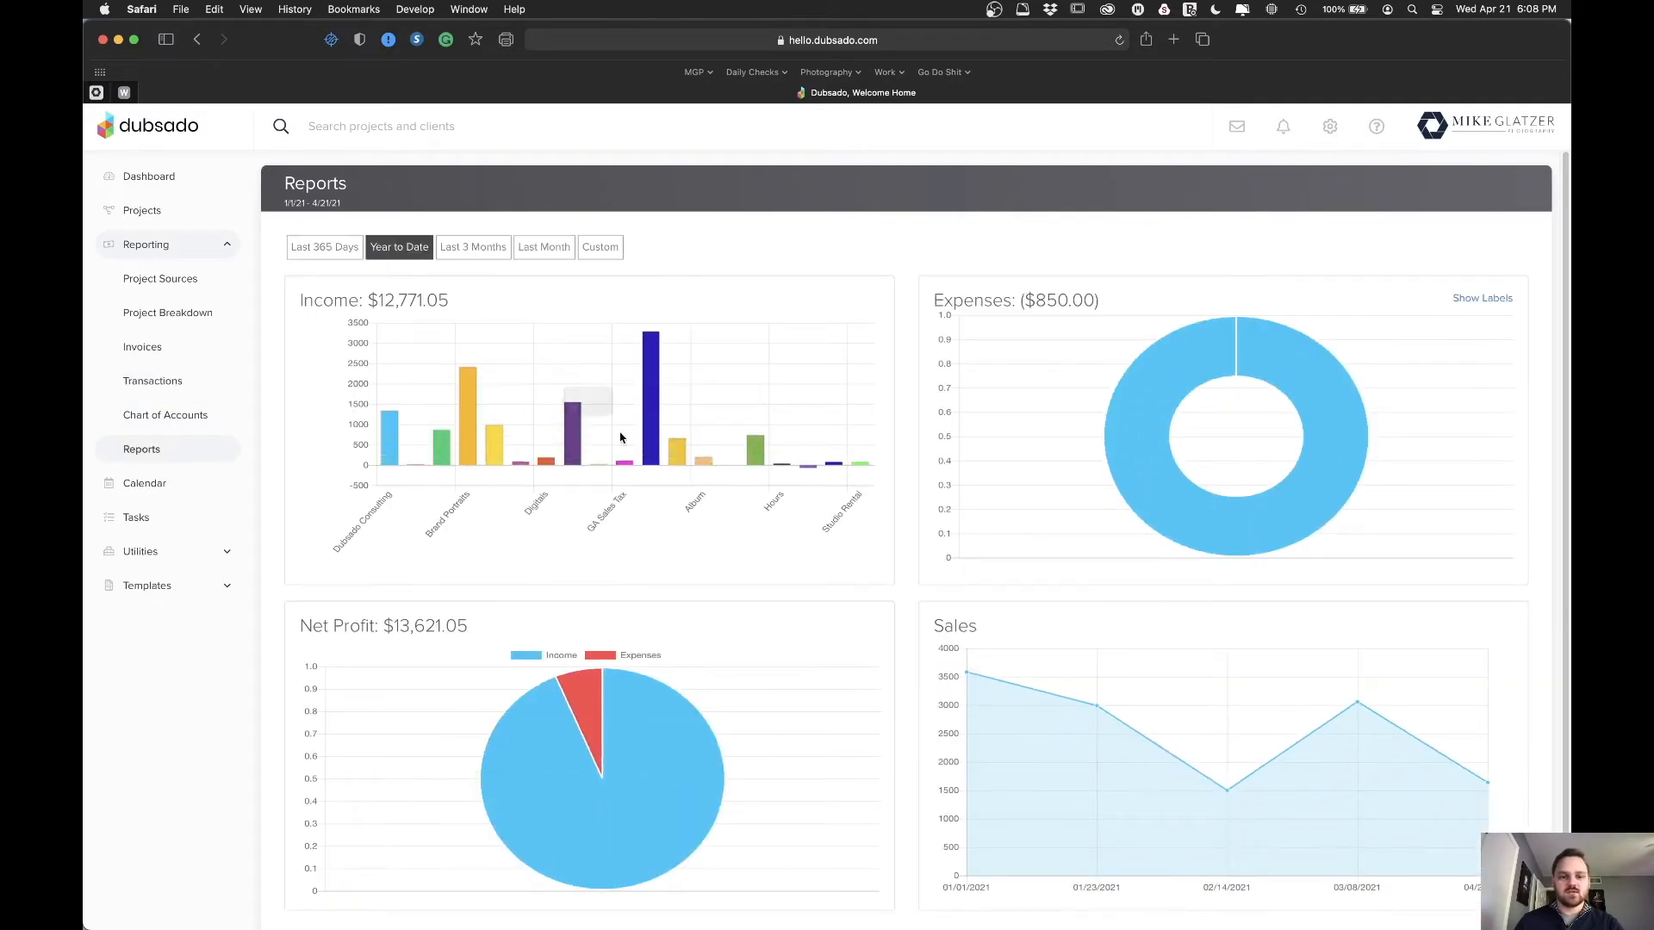
pyautogui.scroll(-3, 896, 482)
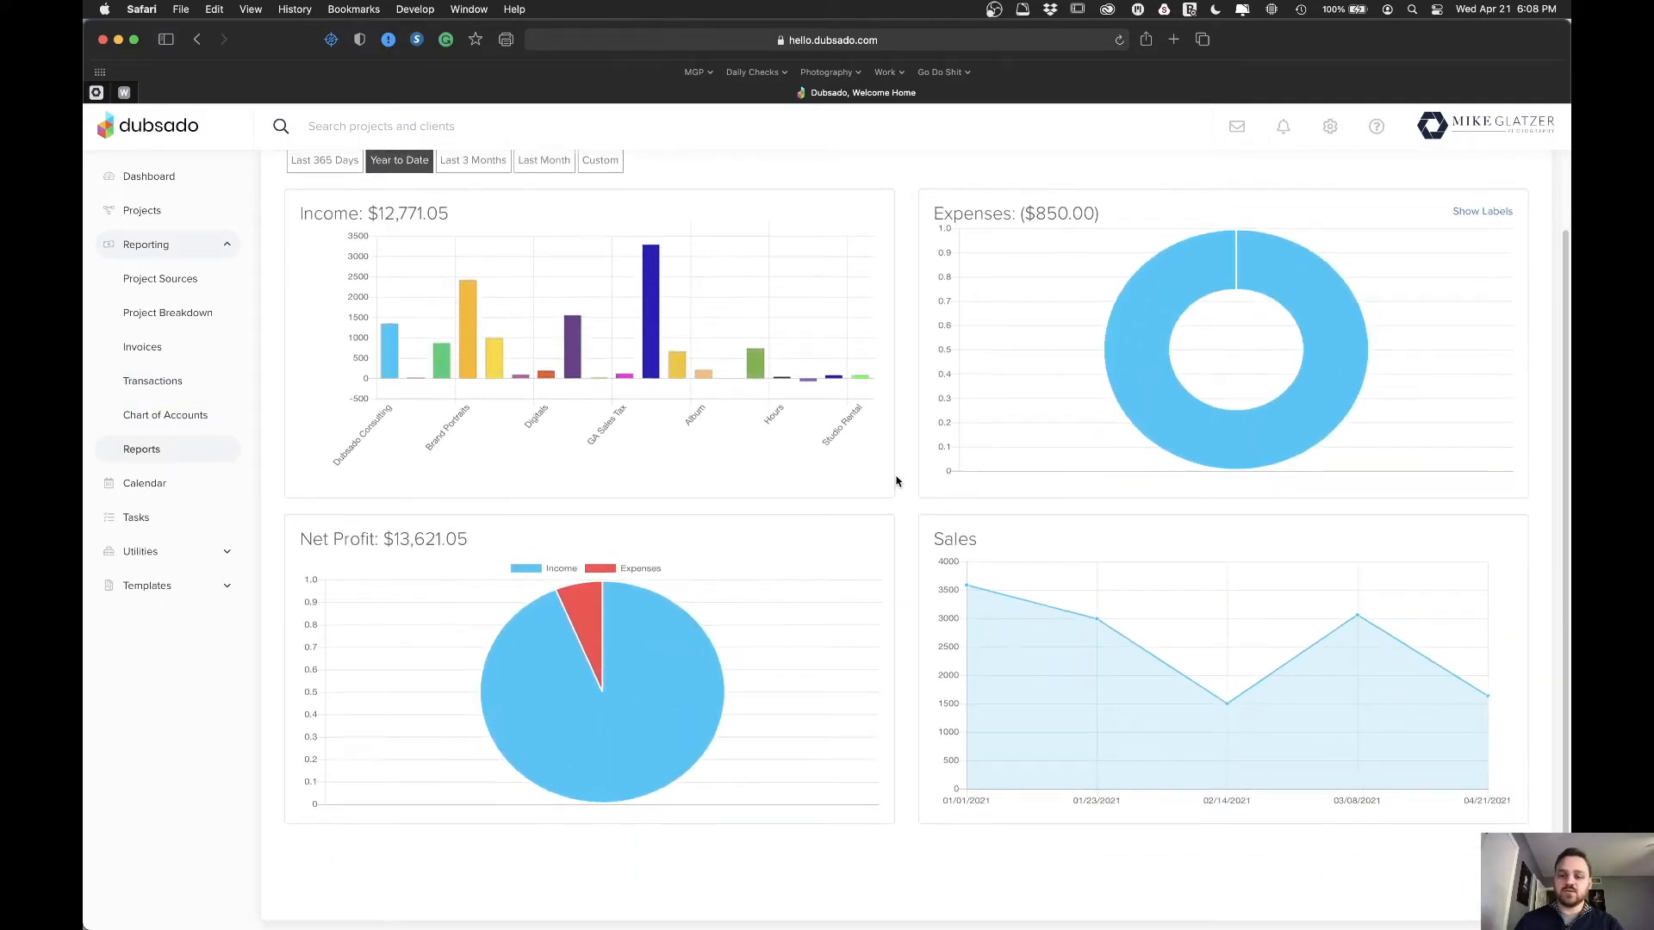
pyautogui.scroll(3, 897, 483)
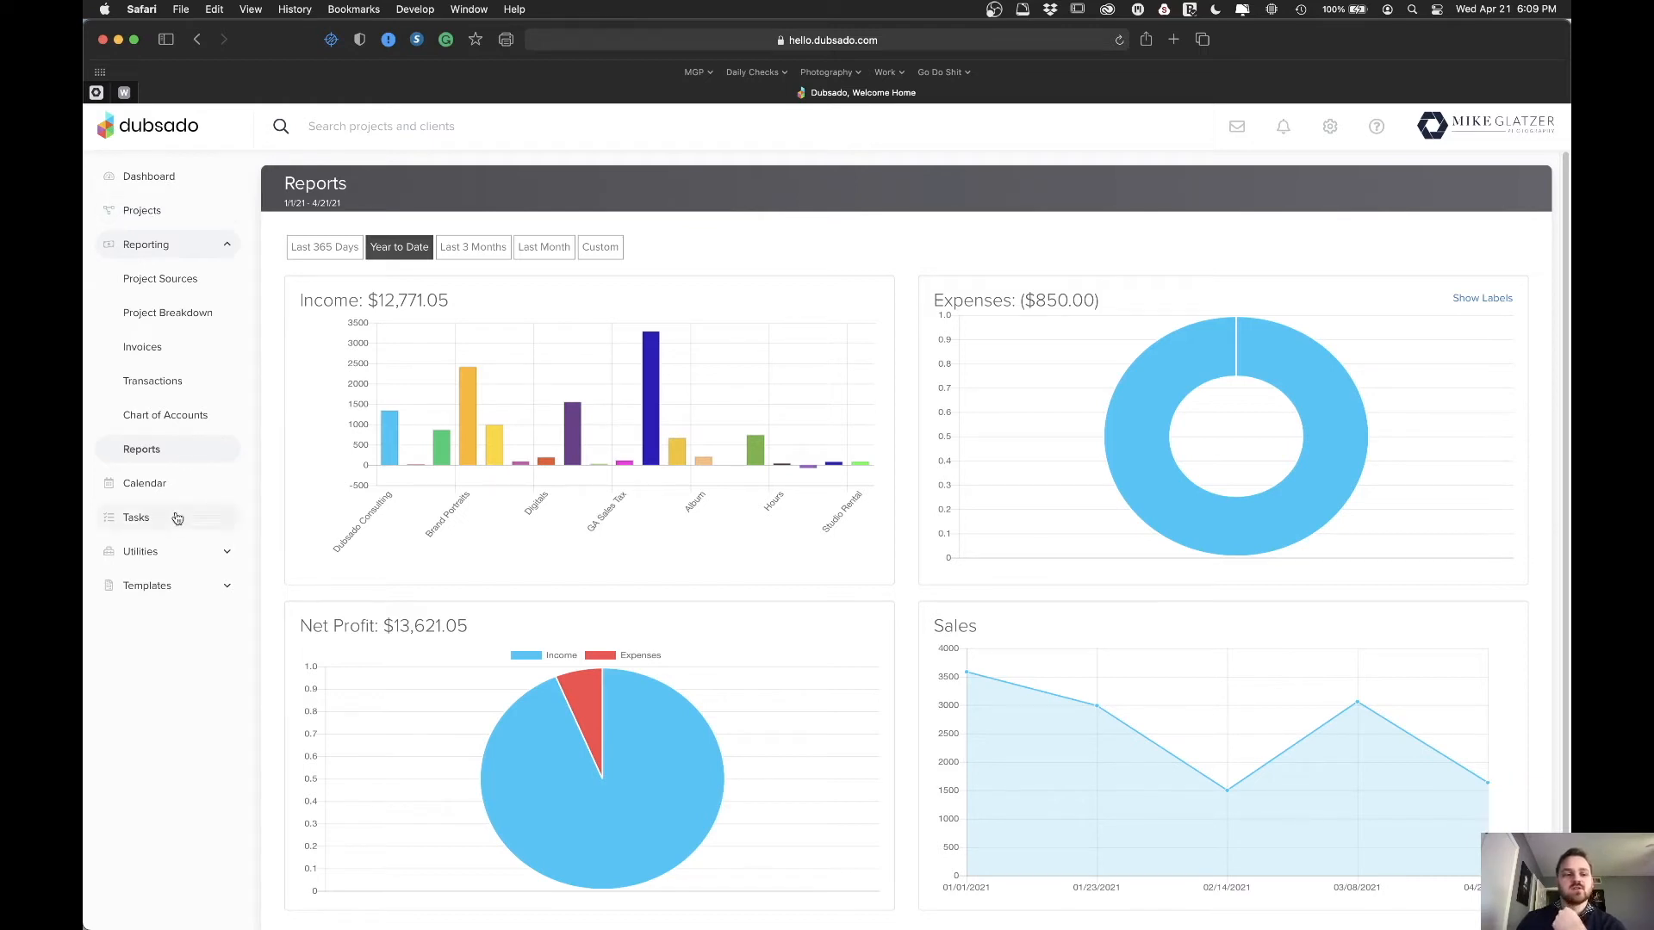
# - Go back to the package templates and look through the whole list down to the test packages
pyautogui.click(153, 585)
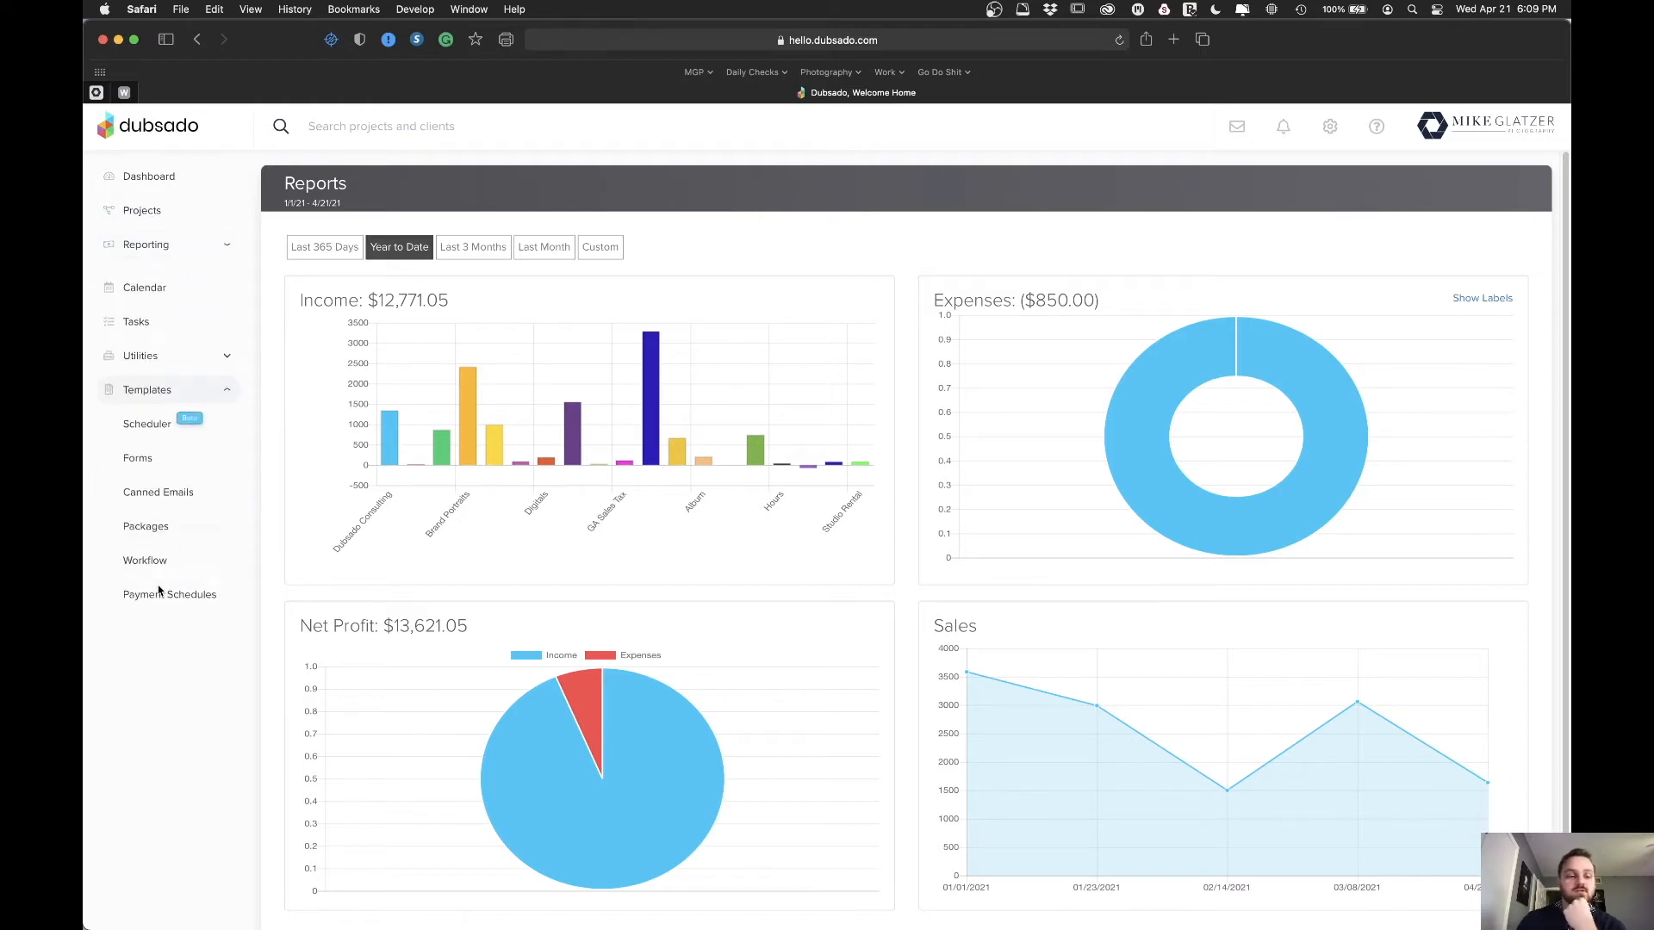
pyautogui.click(155, 527)
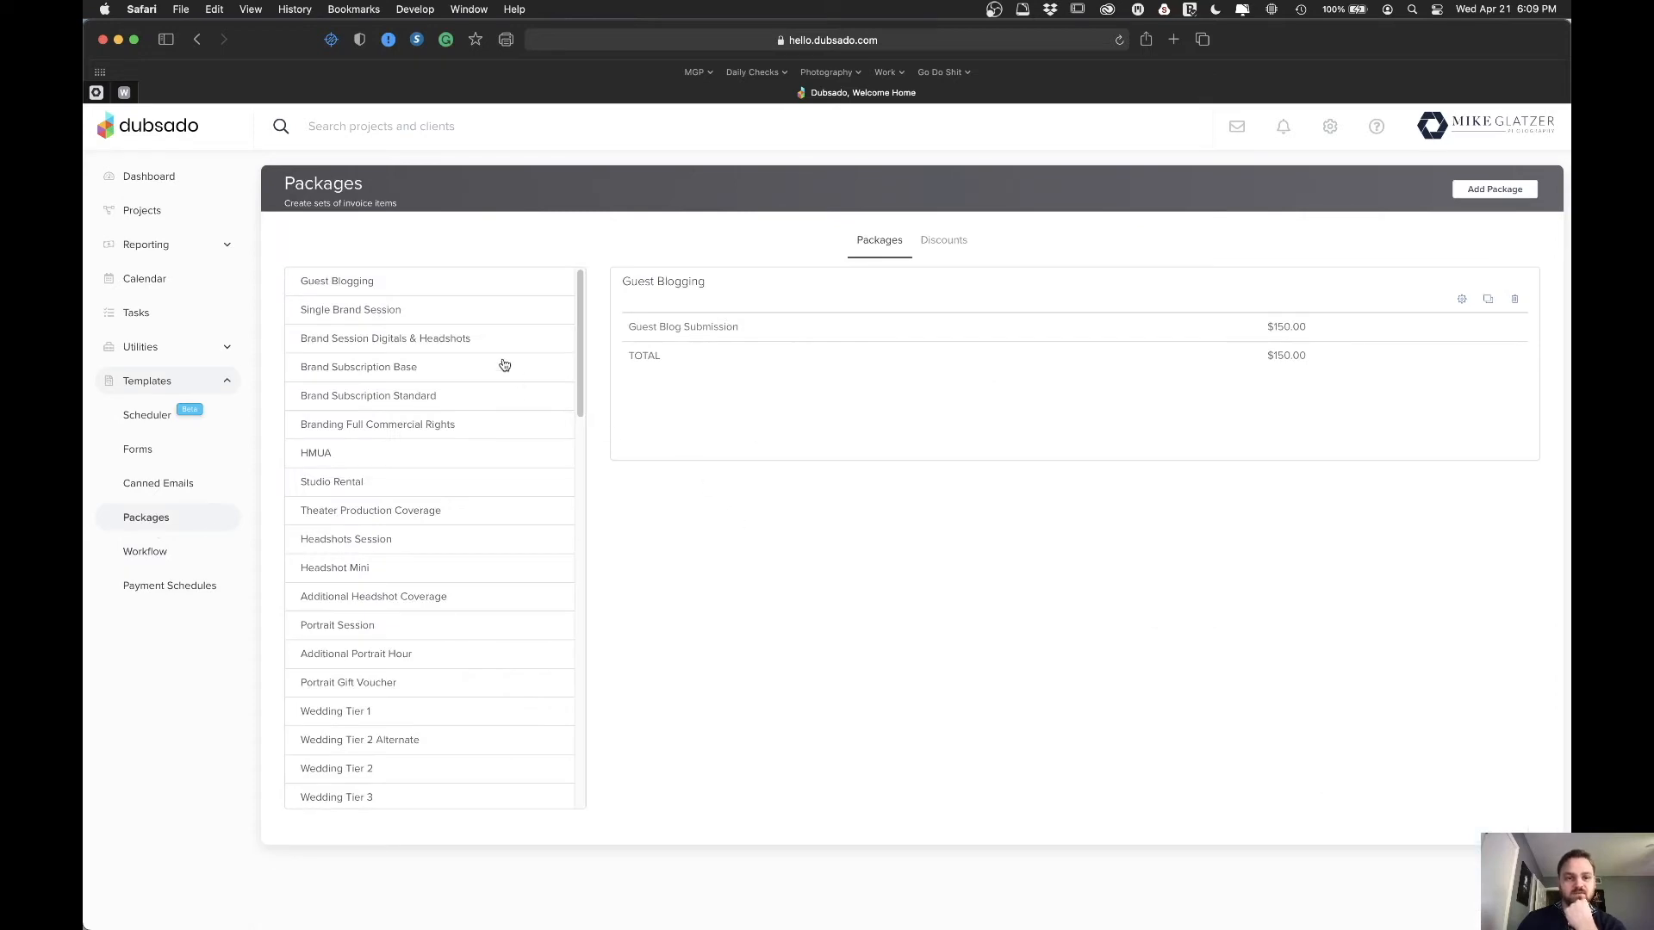
pyautogui.scroll(-10, 472, 432)
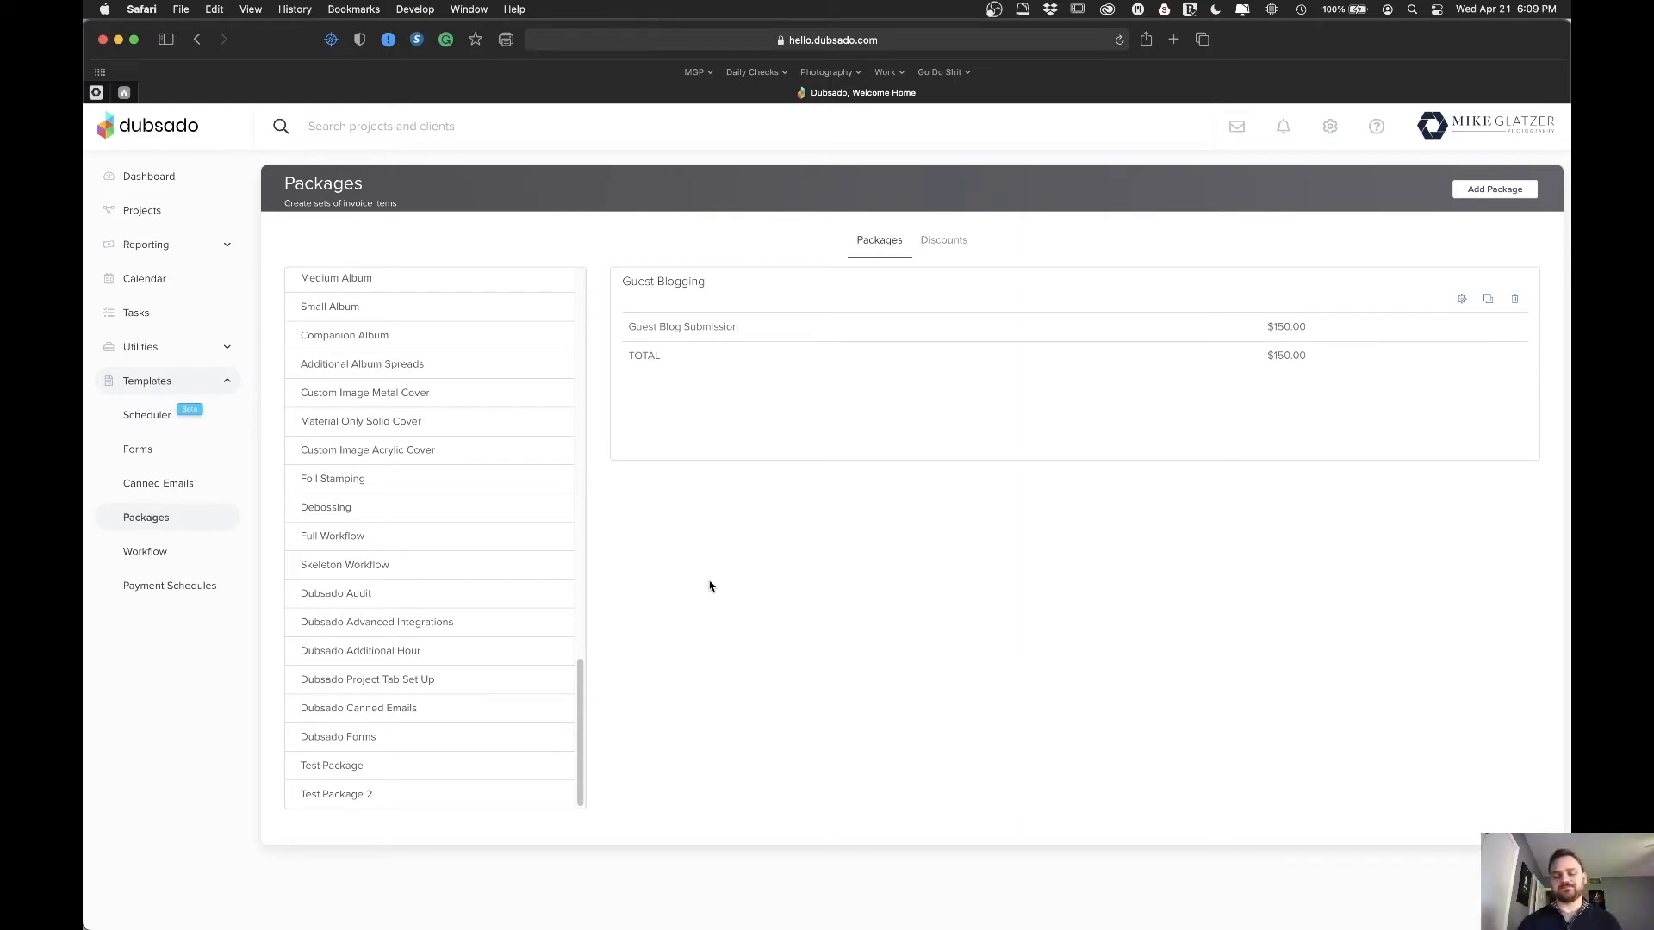
# - Search the projects for "test", open the project Test and display its invoice
pyautogui.click(160, 216)
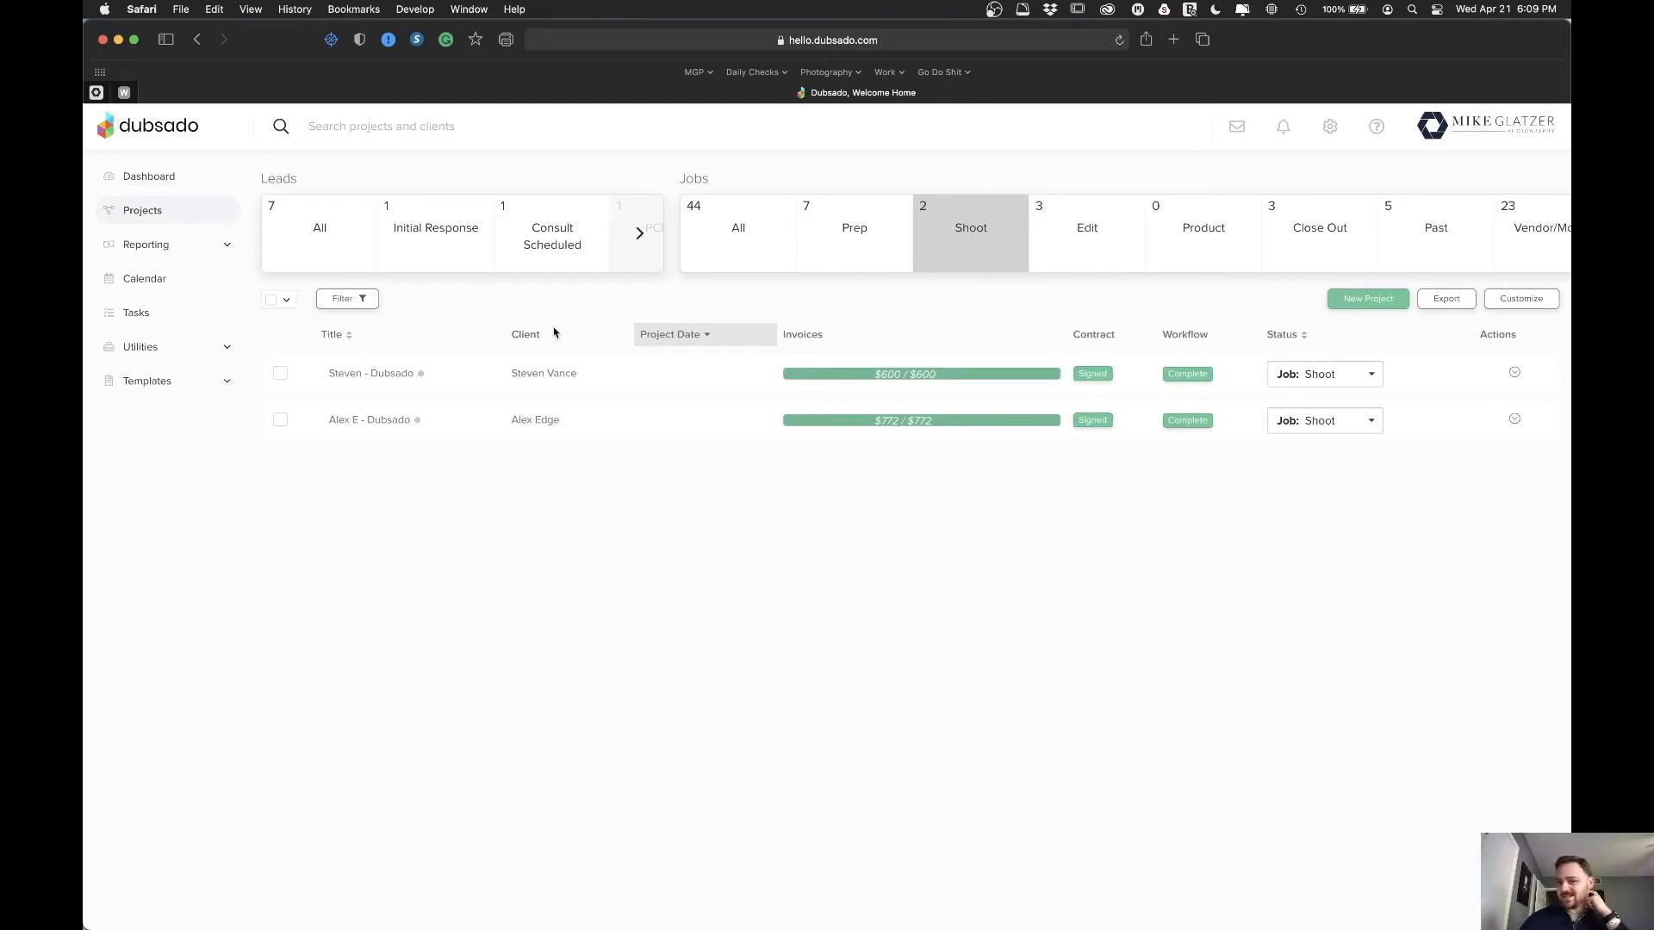
pyautogui.click(431, 129)
pyautogui.write('test')
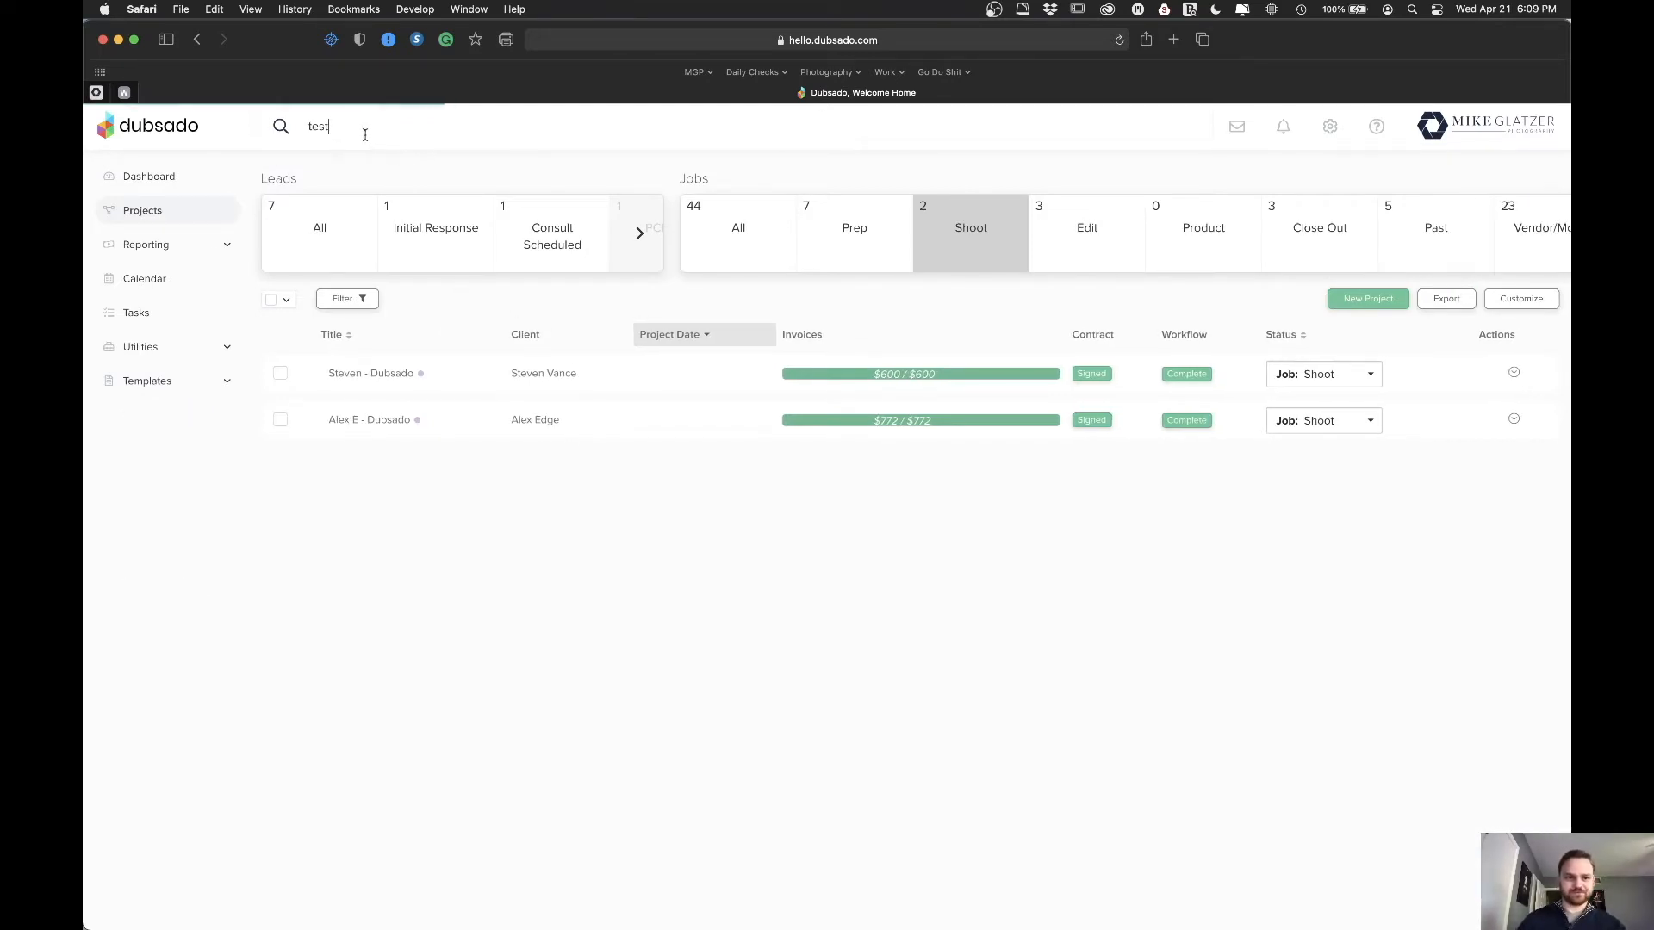
pyautogui.click(370, 196)
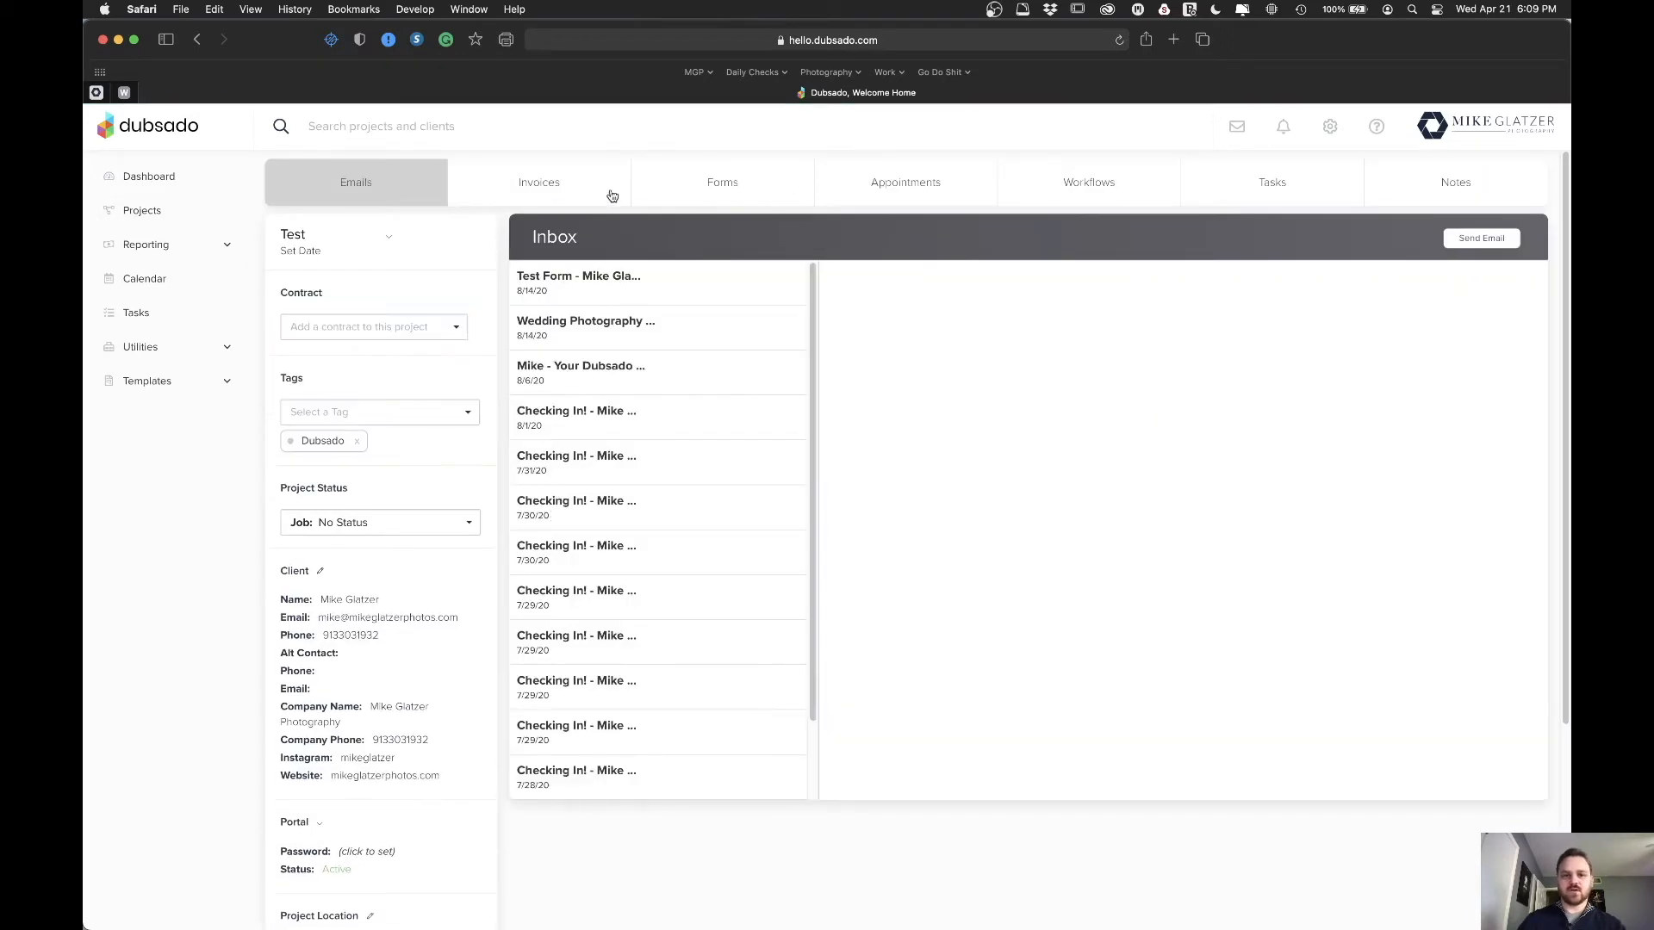
pyautogui.click(527, 188)
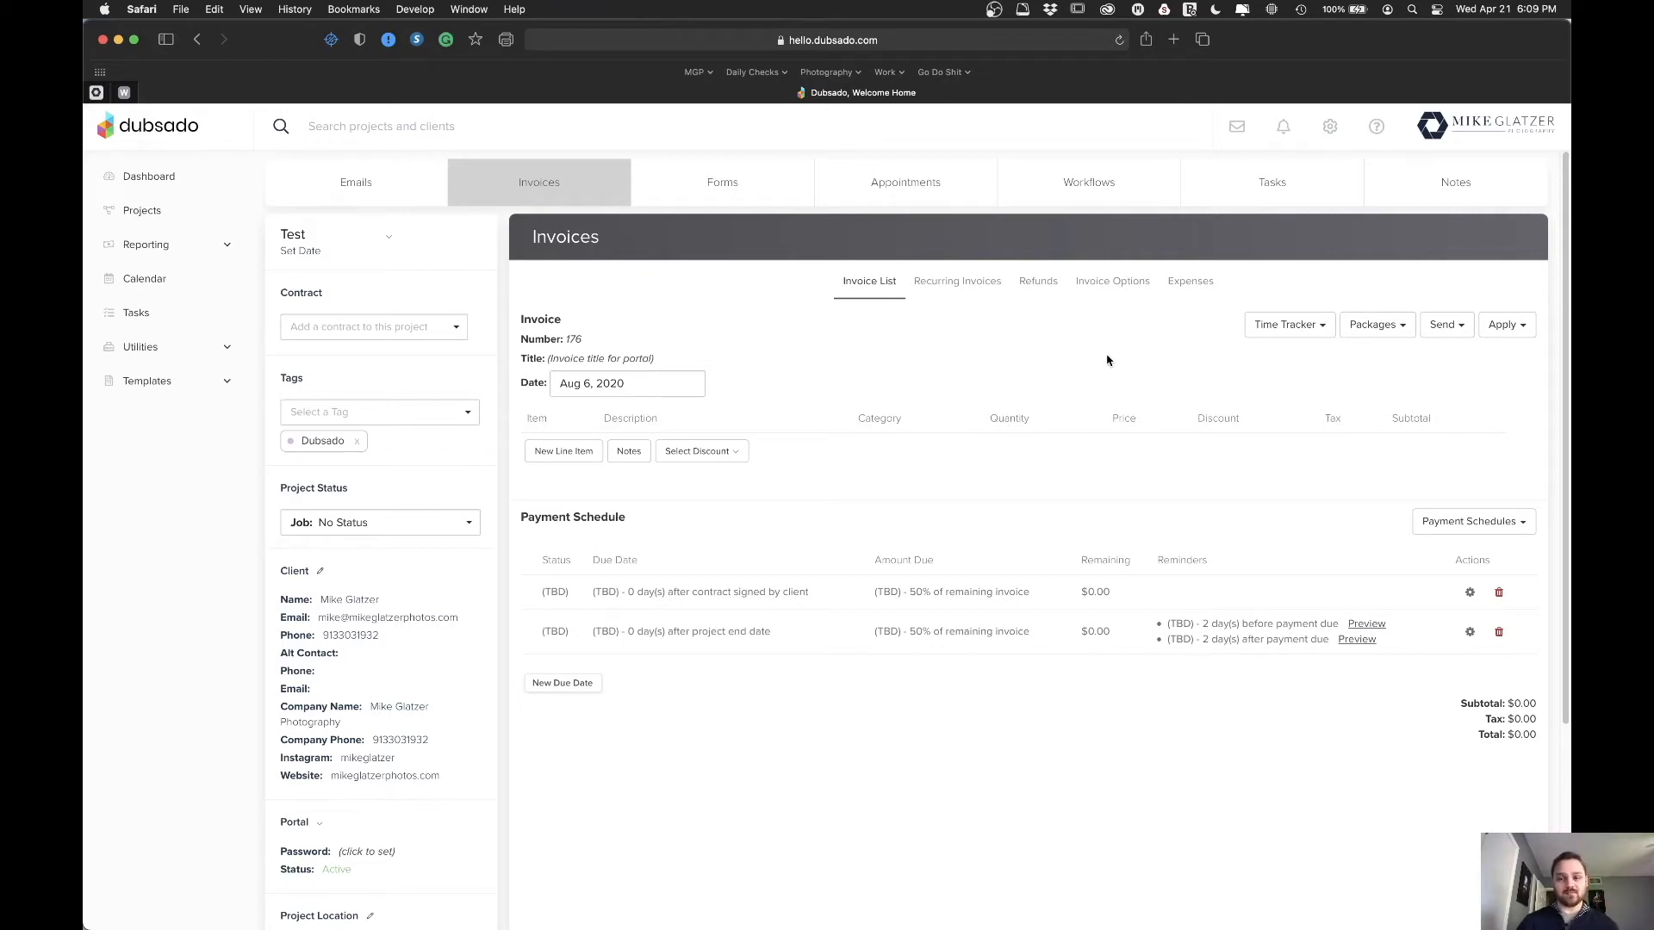
# - Add the package "Test Package" to the Test project's invoice
pyautogui.click(1399, 331)
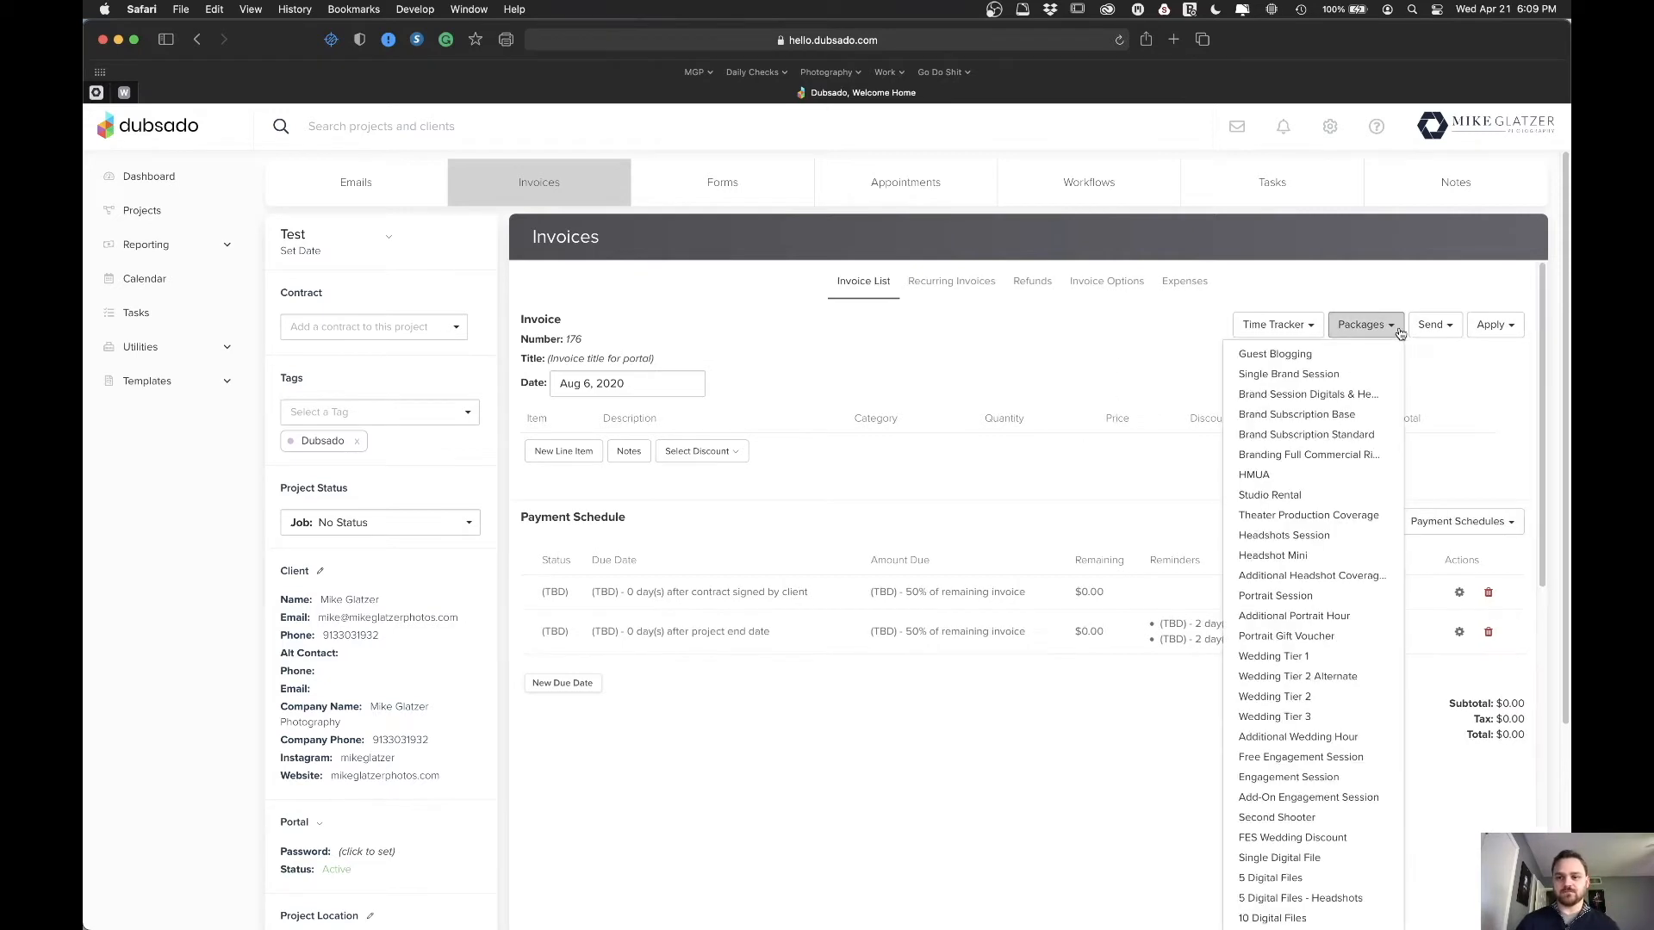
pyautogui.scroll(-15, 1359, 449)
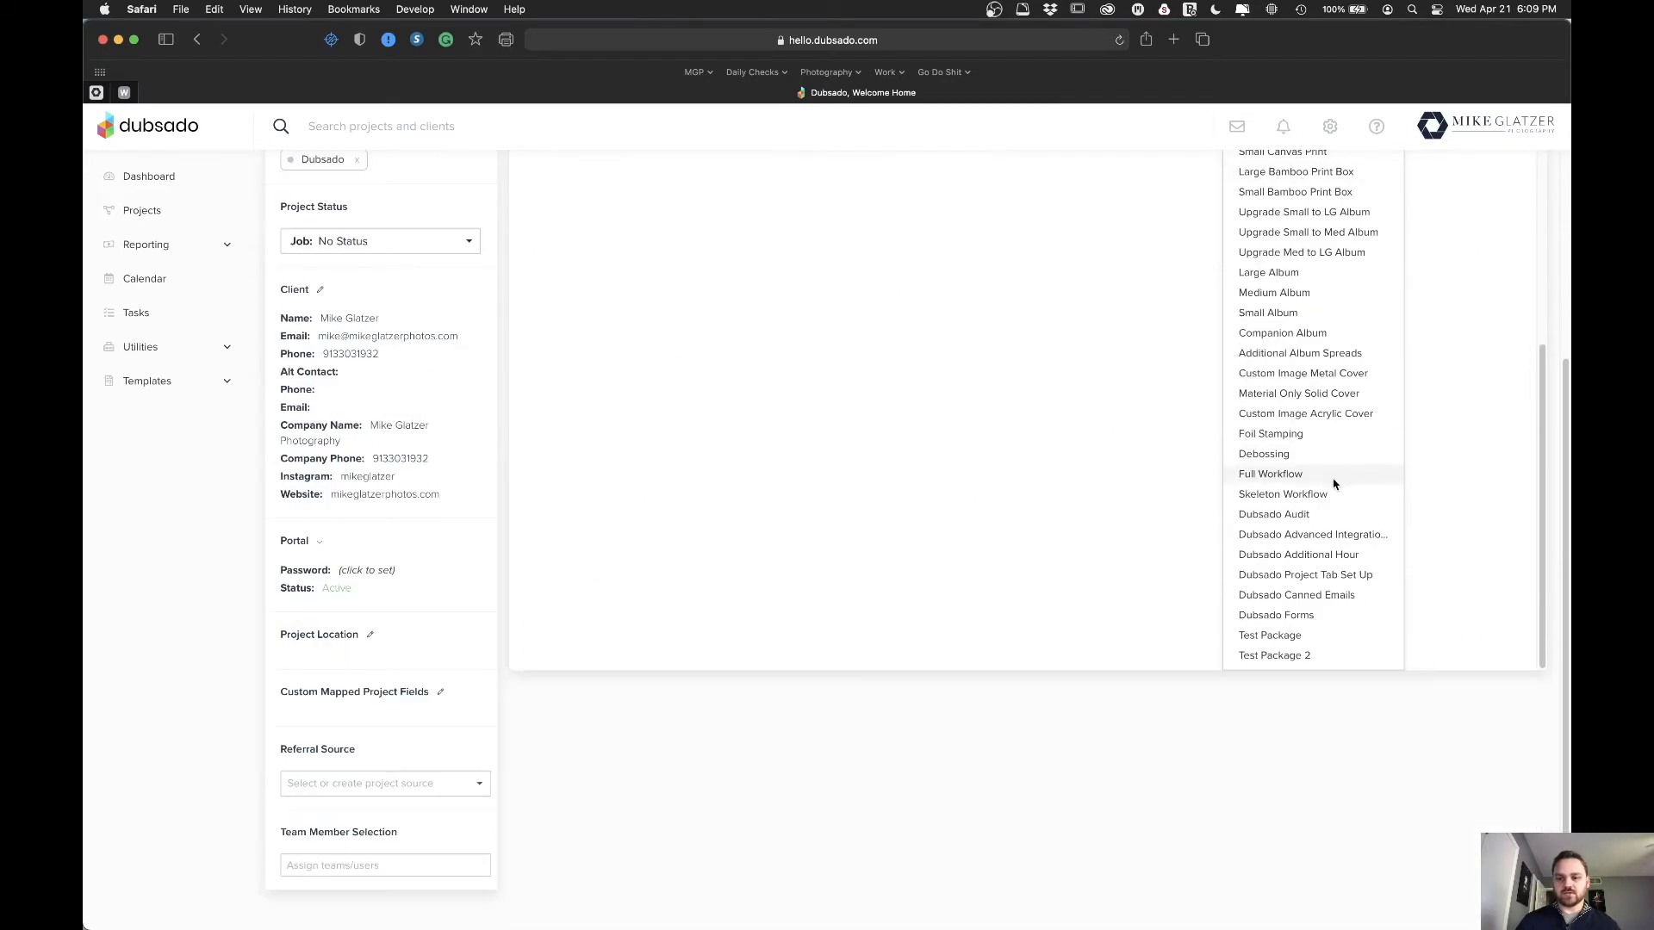
pyautogui.click(1273, 635)
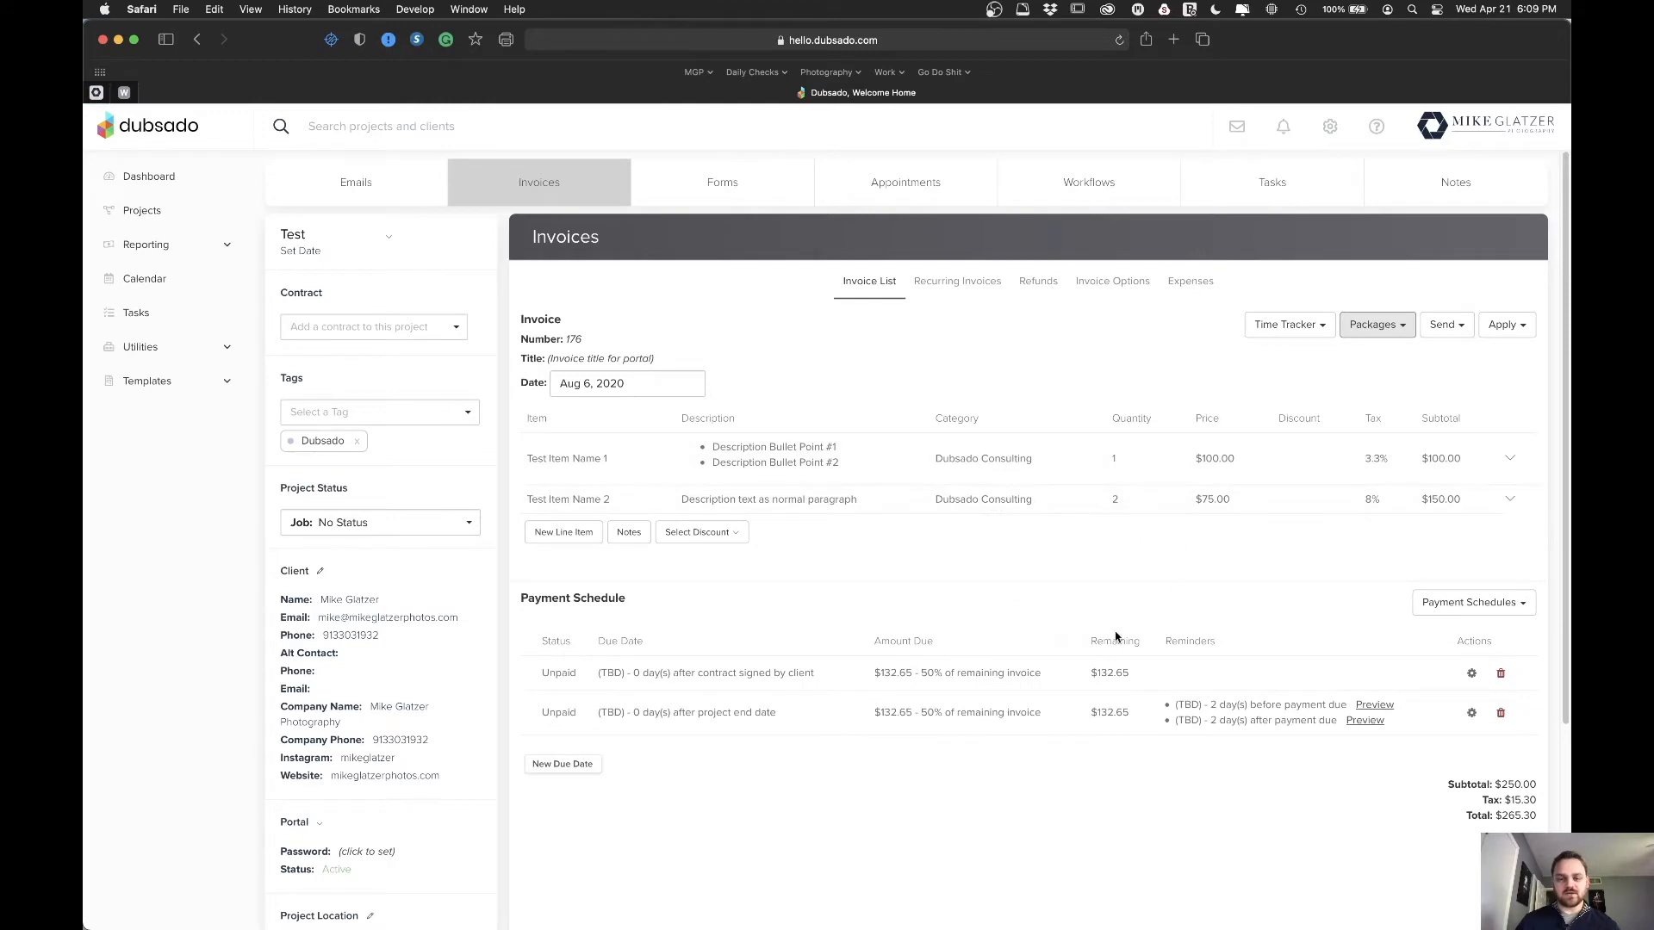
# - Look at the options available for the Test Item Name 2 line on the invoice, leaving the item unchanged
pyautogui.click(1509, 498)
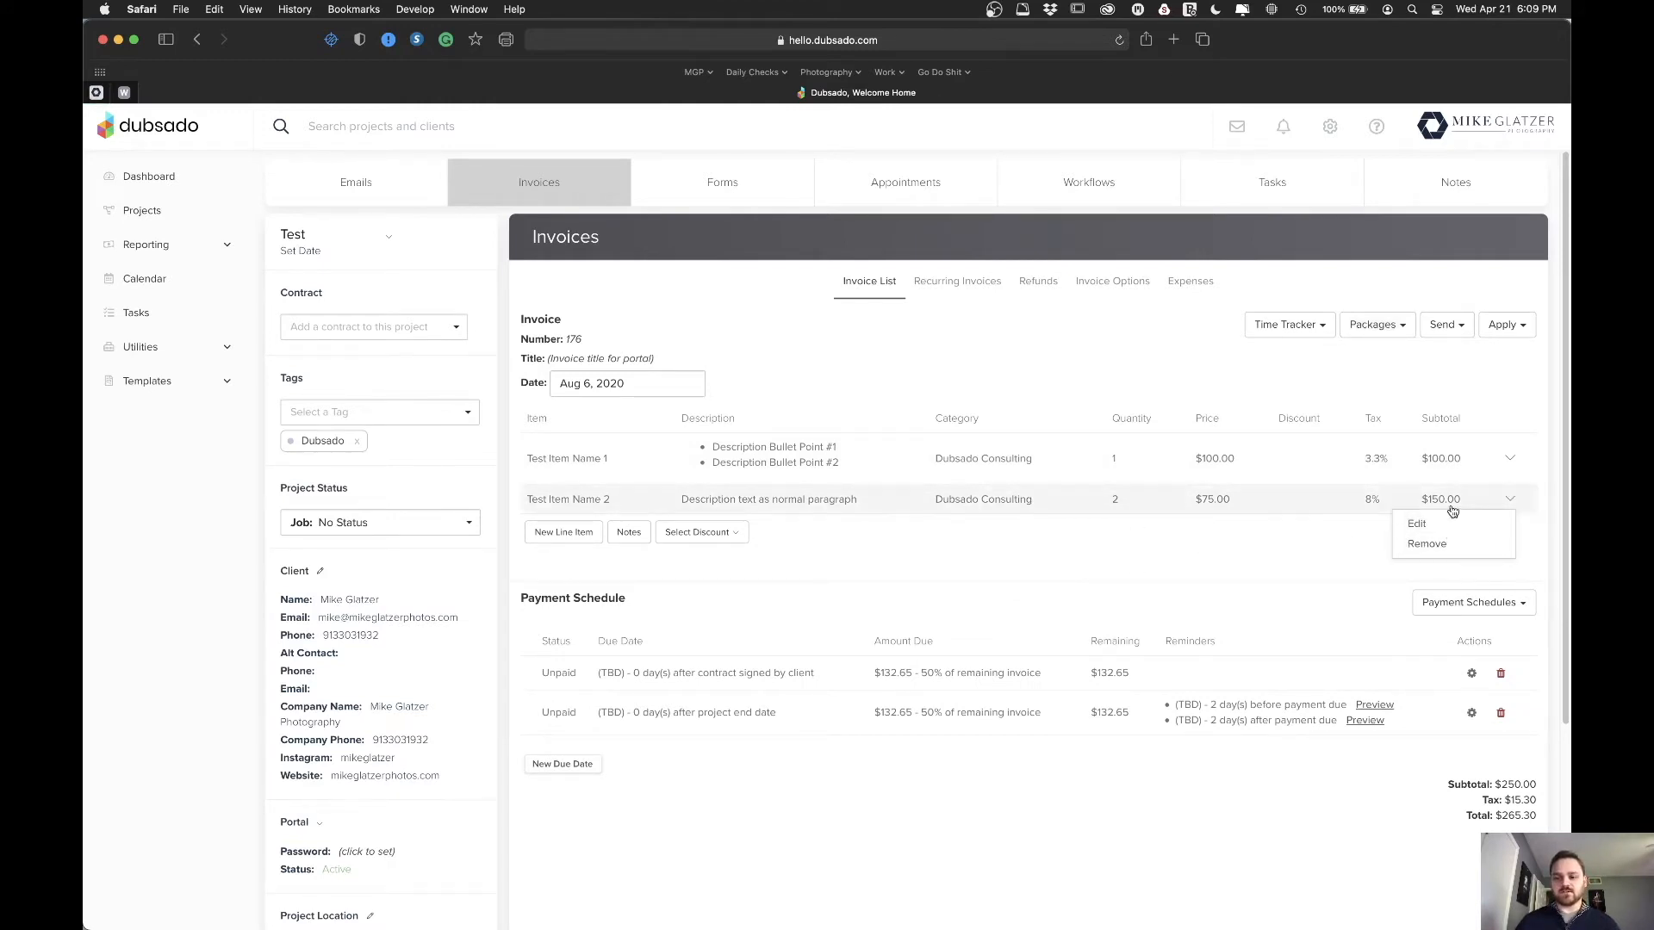
pyautogui.click(1487, 382)
pyautogui.click(1510, 500)
pyautogui.click(1116, 559)
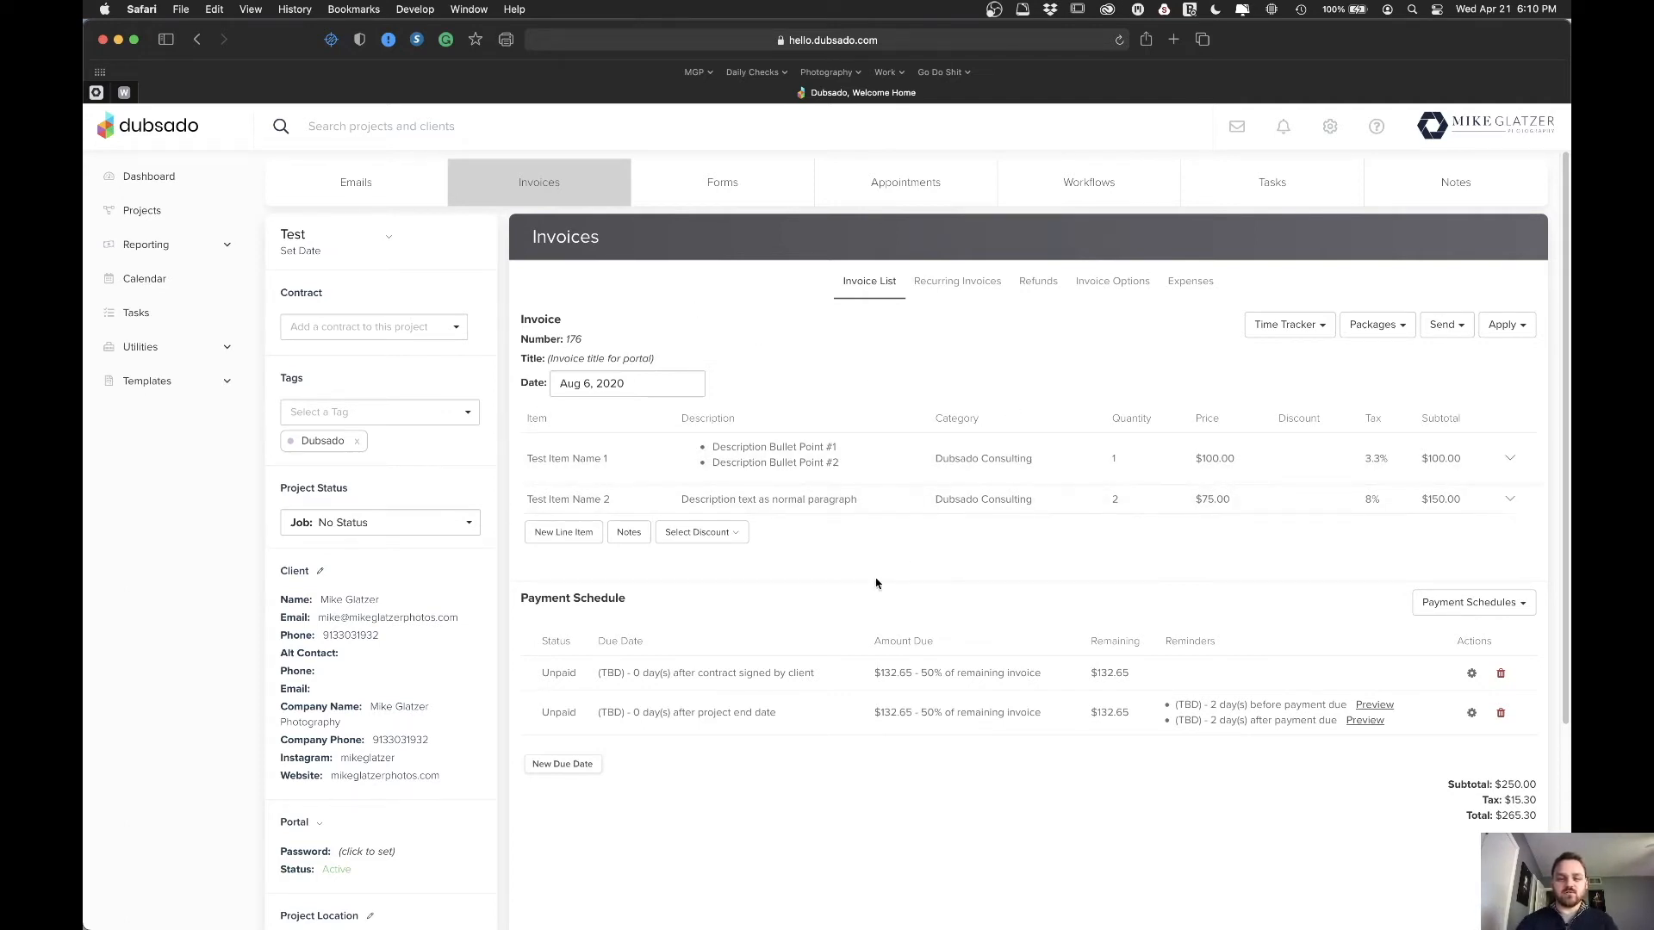
# - Look at the invoice's blank new line item form and the list of selectable discounts, closing both without adding anything
pyautogui.click(544, 536)
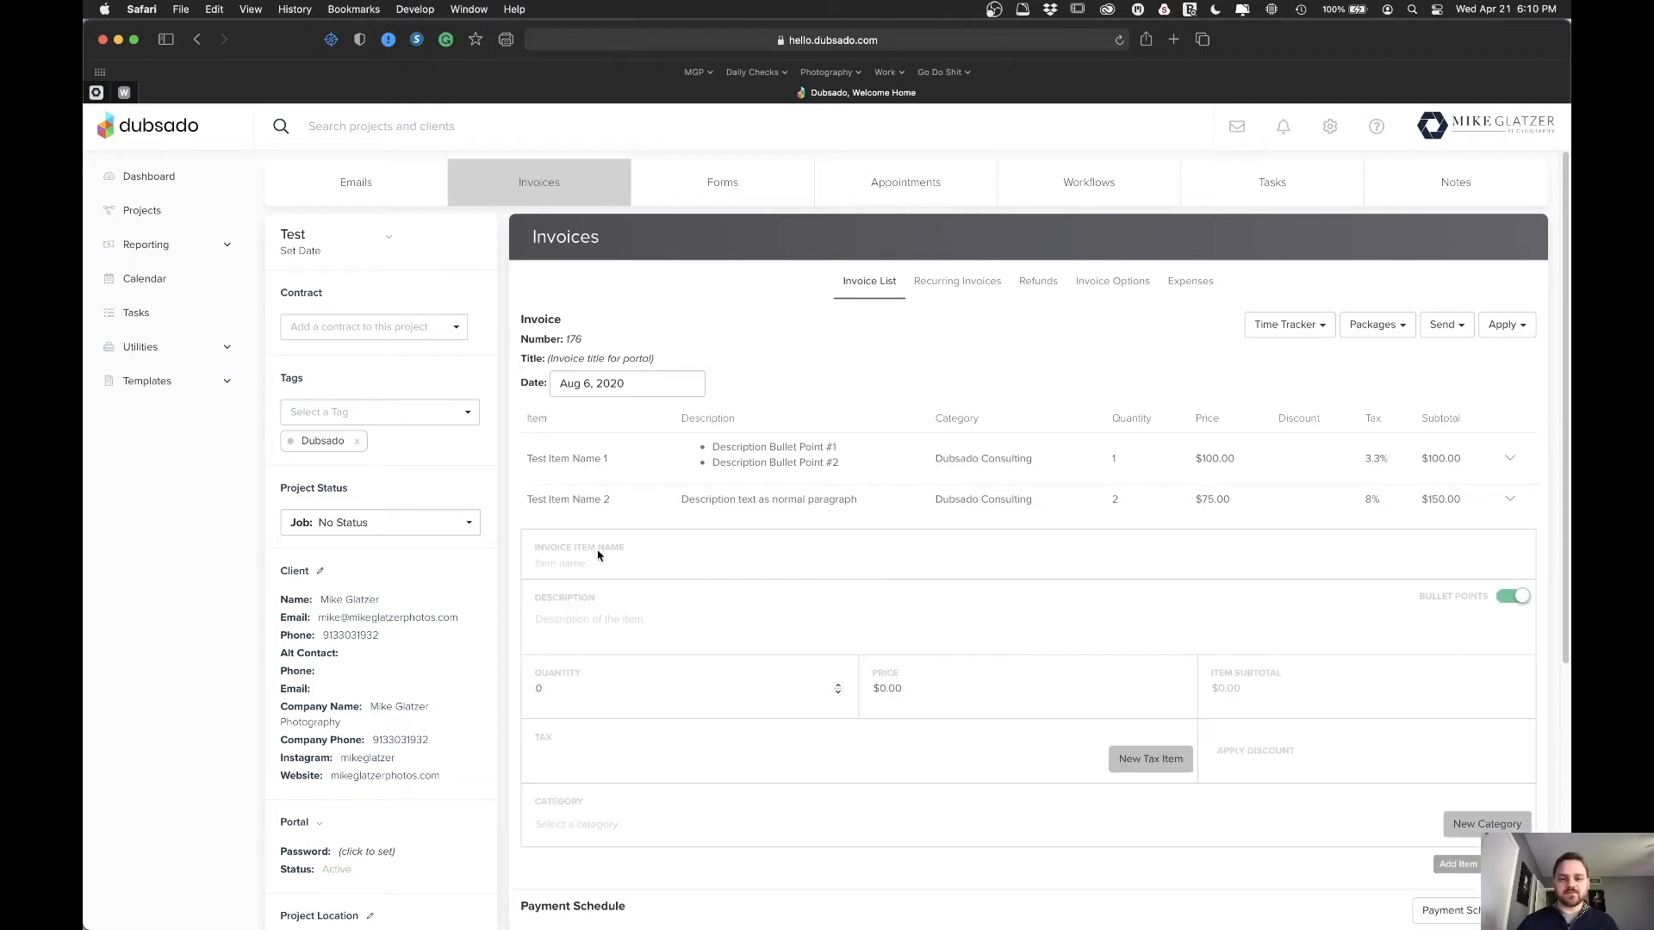
pyautogui.scroll(-1, 603, 565)
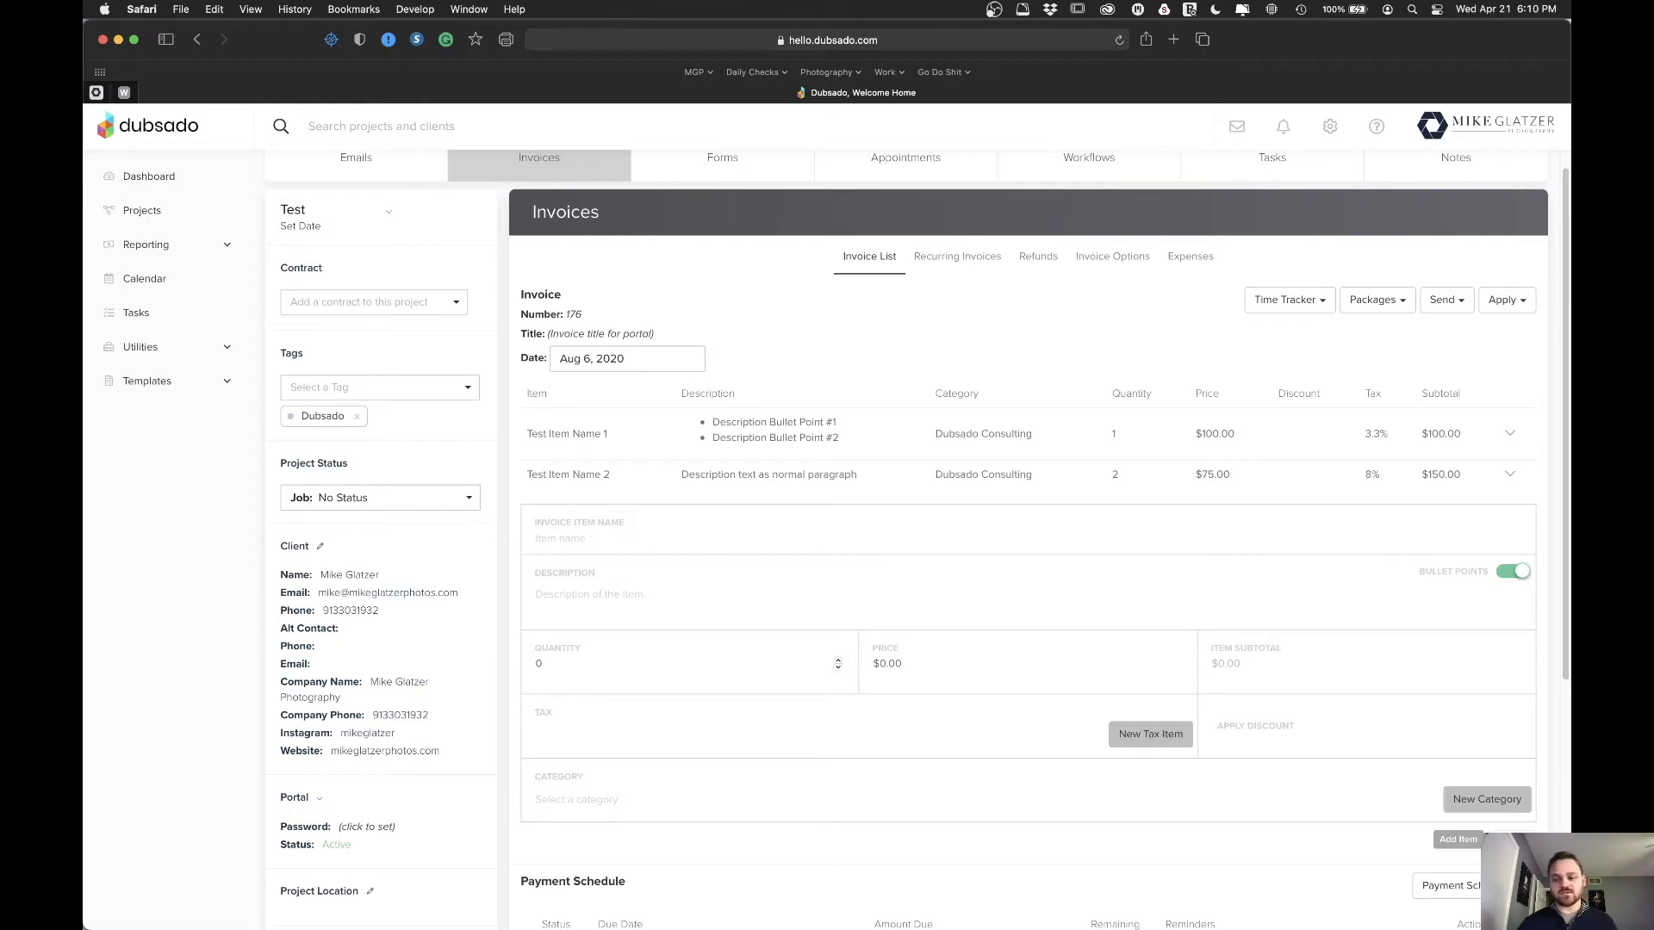
pyautogui.click(1457, 839)
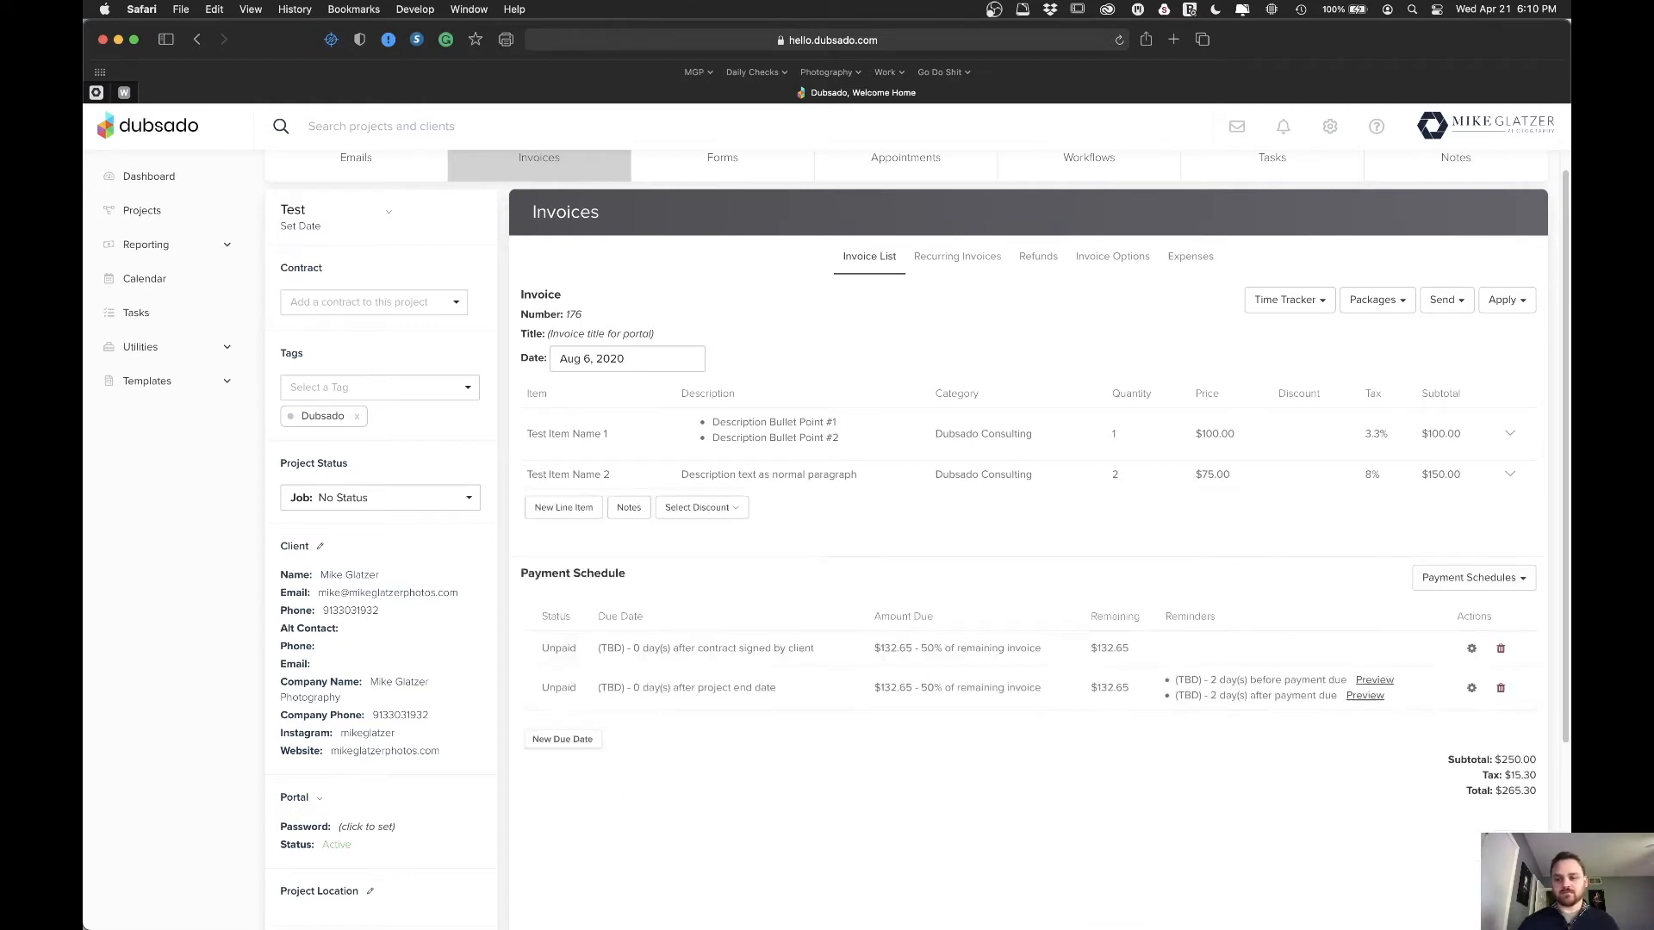
pyautogui.click(738, 508)
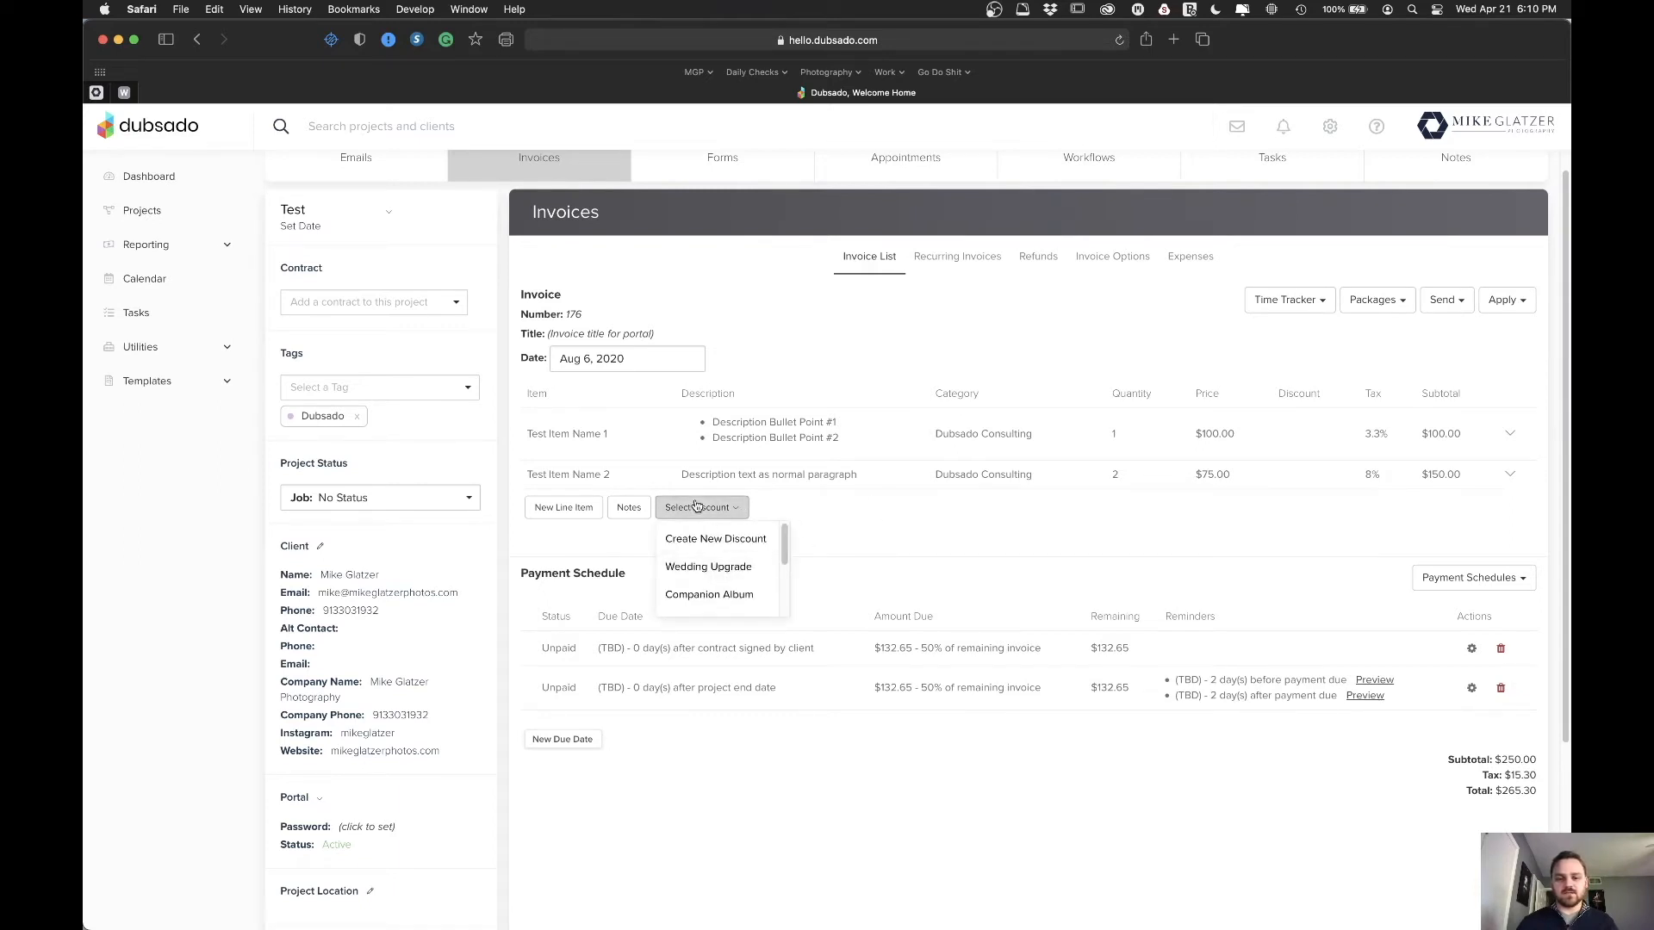
pyautogui.click(777, 510)
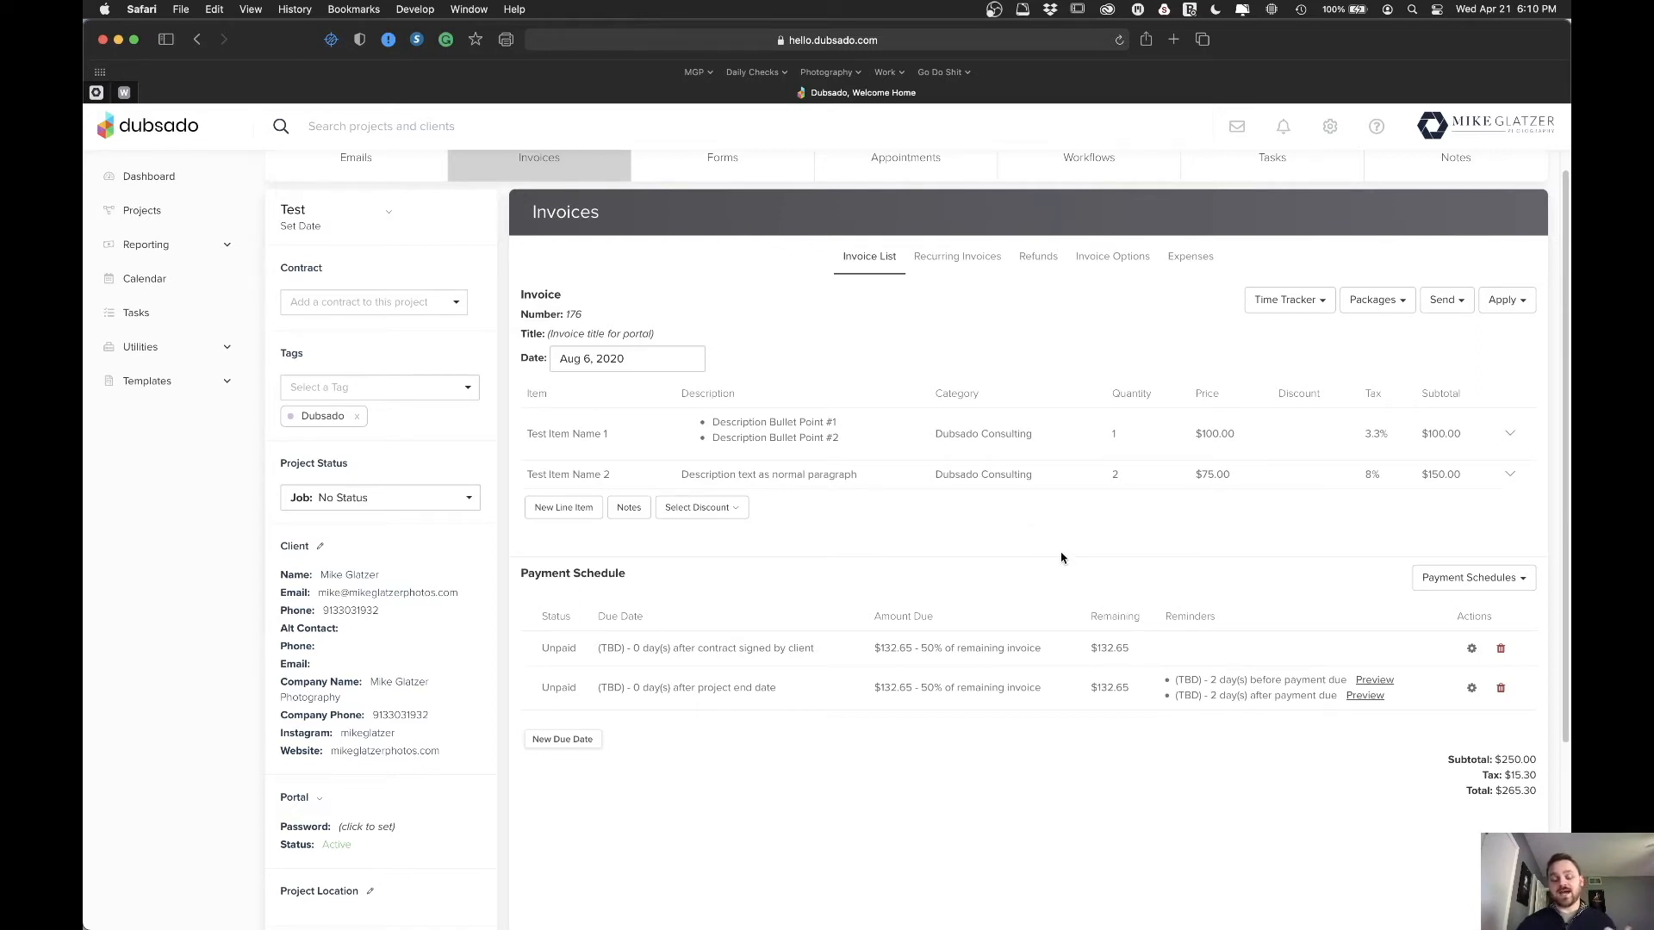
# - Look at the invoice's package choices and its empty client note editor, closing both without entering anything
pyautogui.scroll(1, 1061, 558)
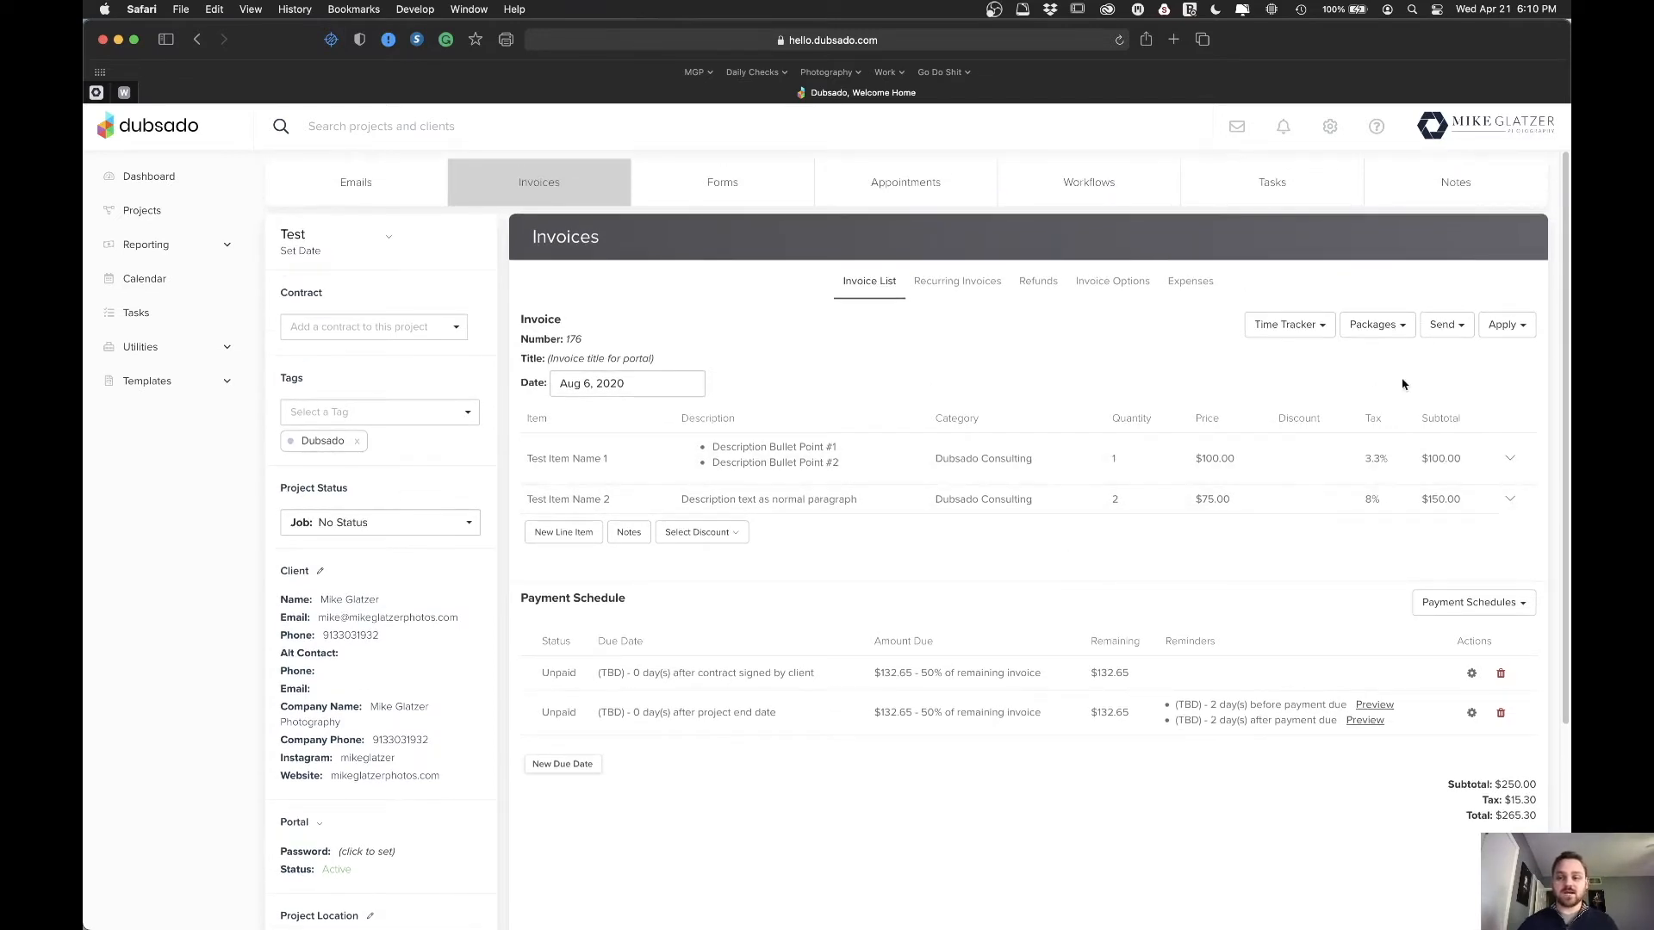
pyautogui.click(1402, 333)
pyautogui.click(1023, 362)
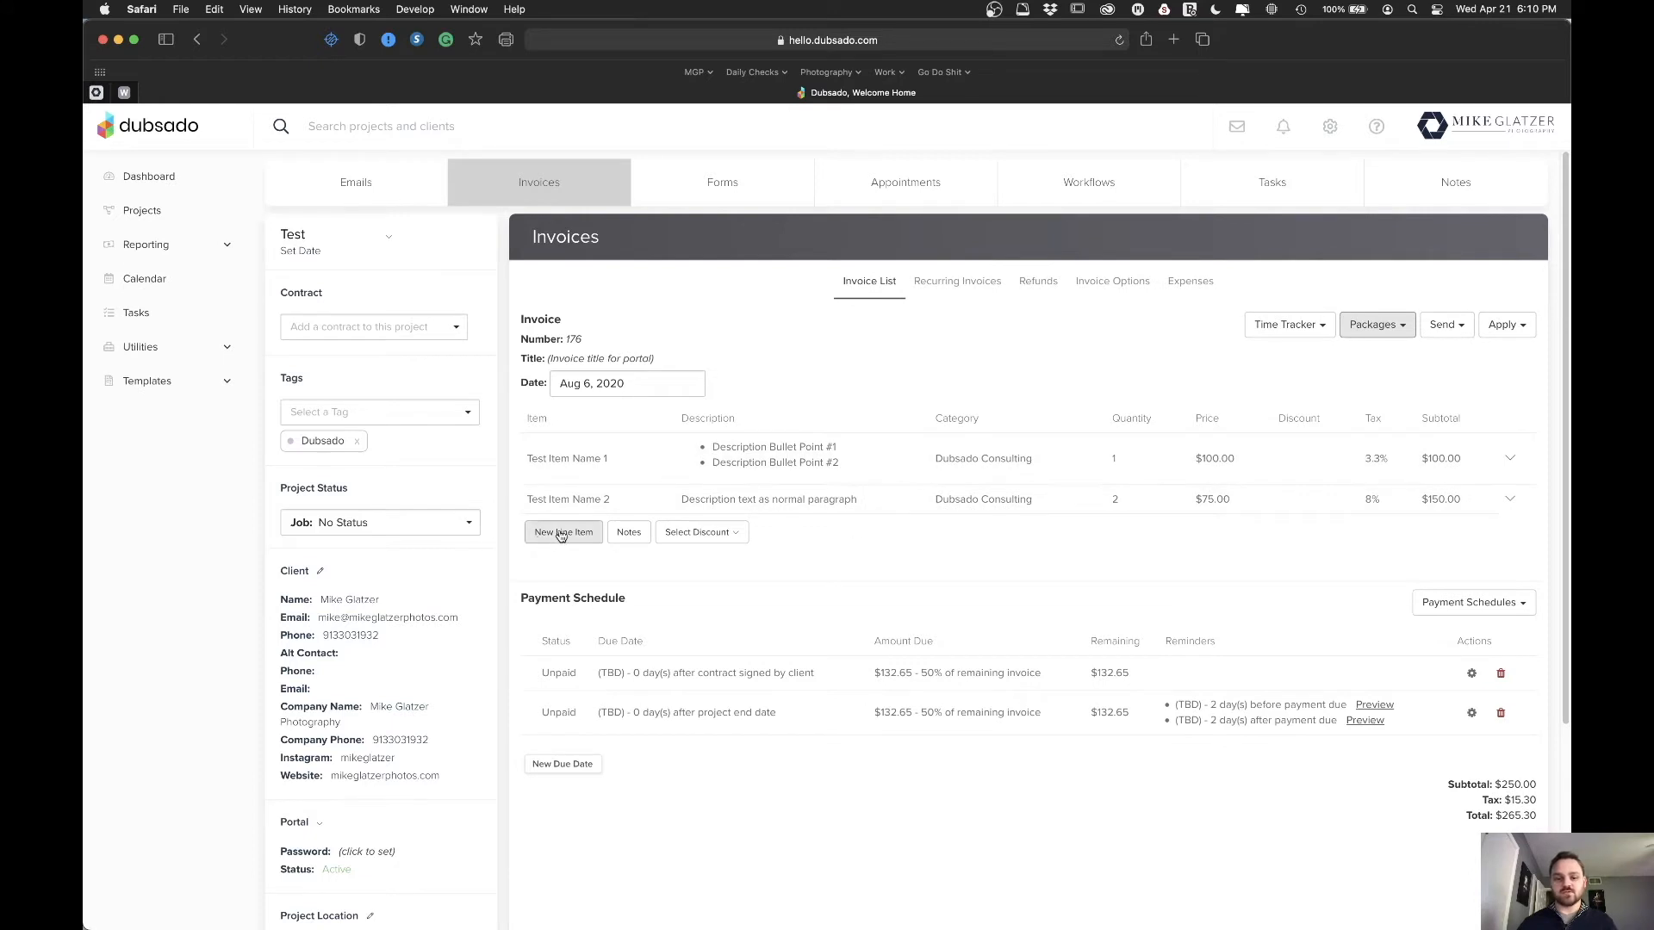
pyautogui.click(629, 534)
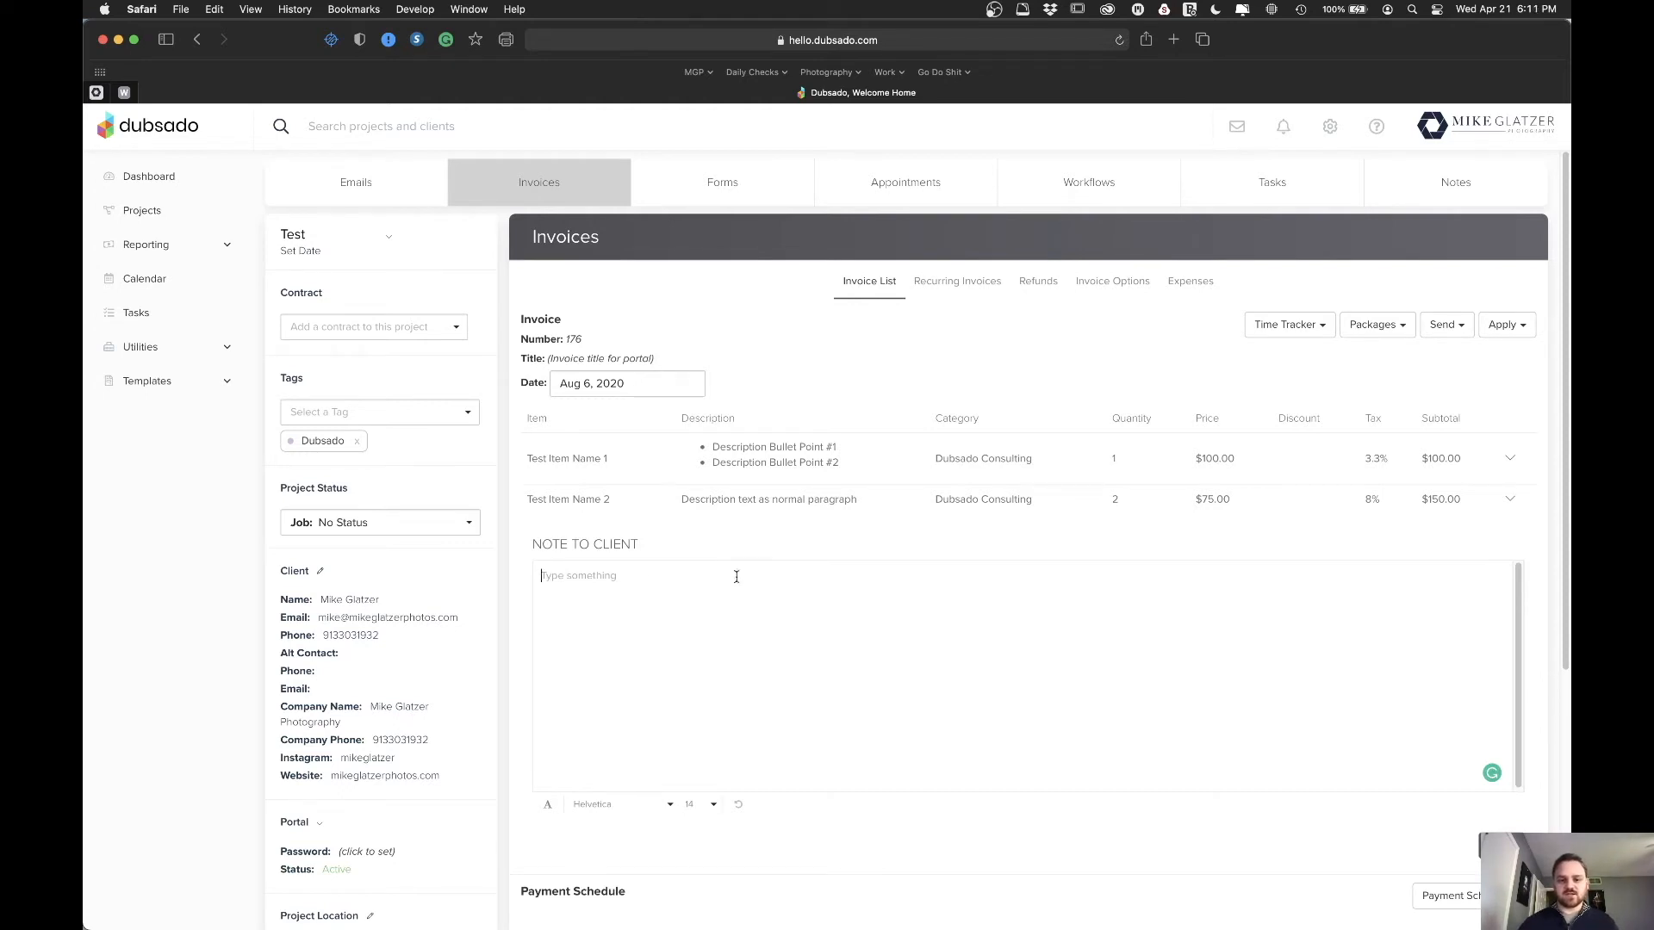
pyautogui.click(1502, 846)
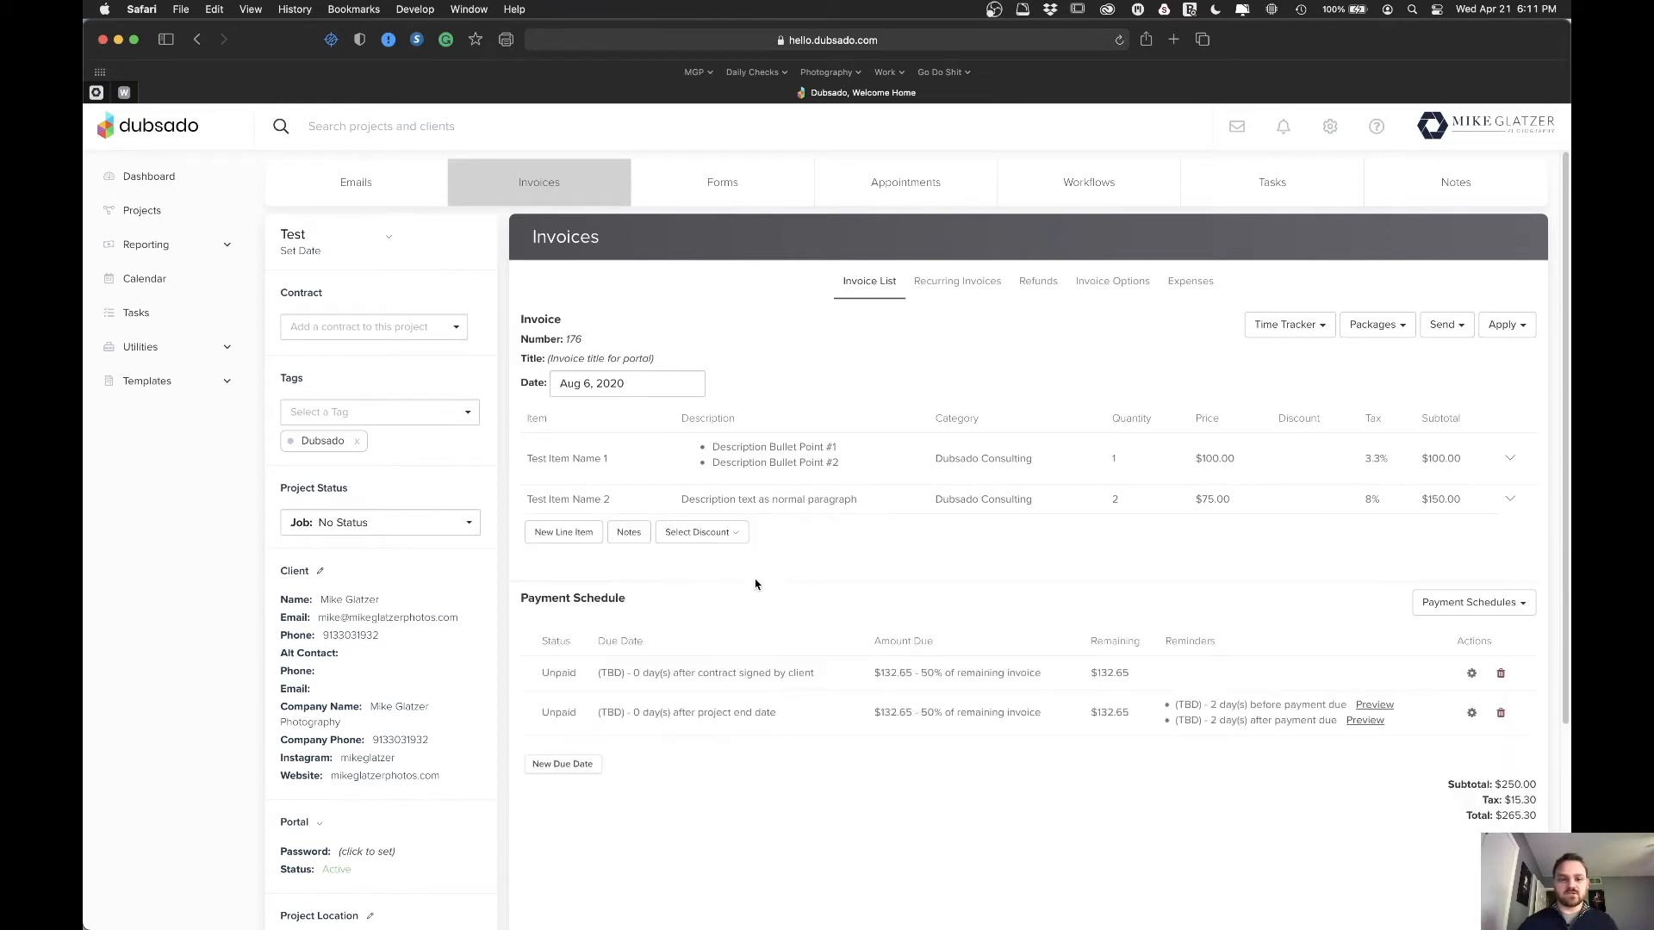
# - Return to the package templates and open "Test Package" for editing
pyautogui.click(143, 388)
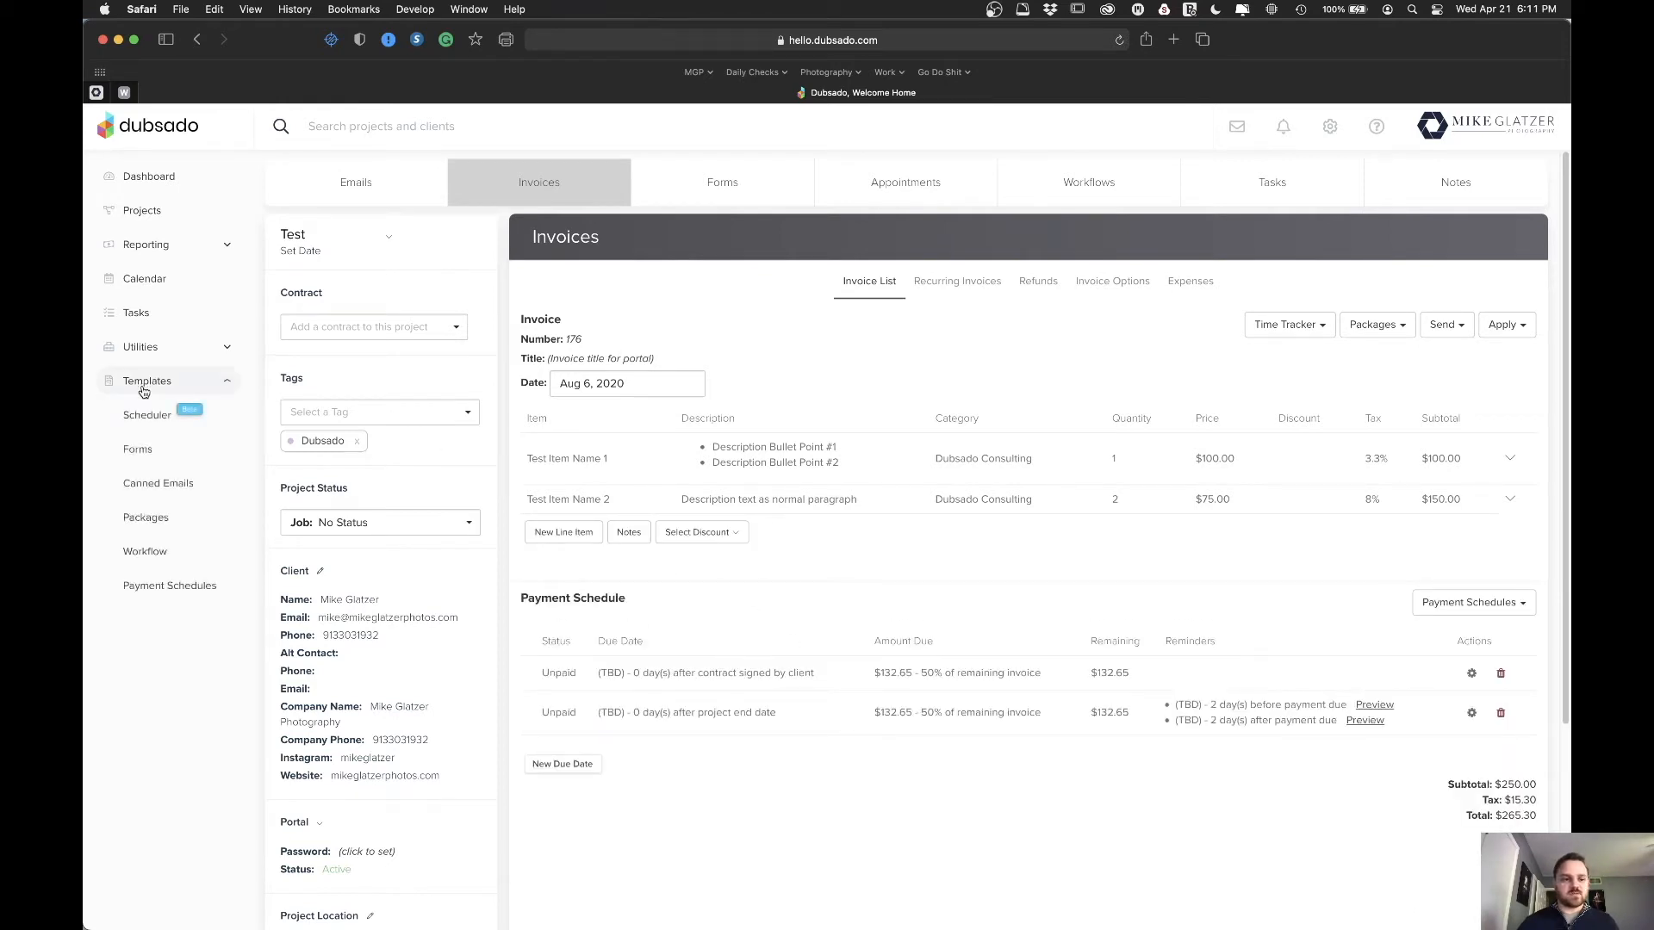
pyautogui.click(166, 517)
pyautogui.scroll(-10, 436, 546)
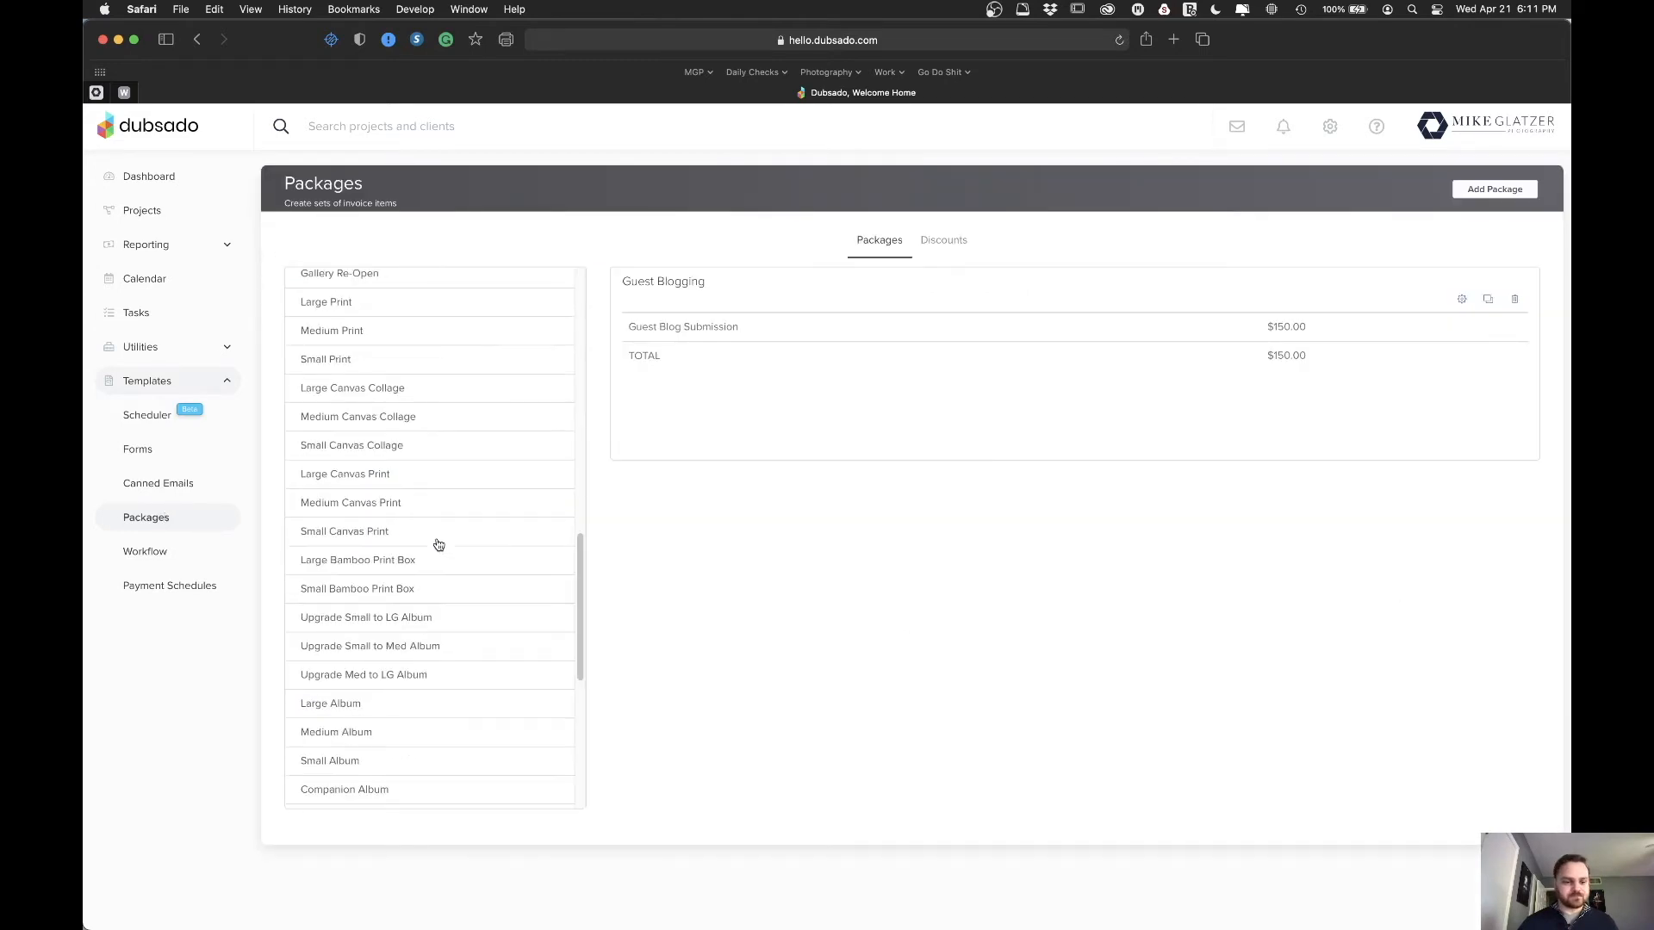
pyautogui.click(360, 770)
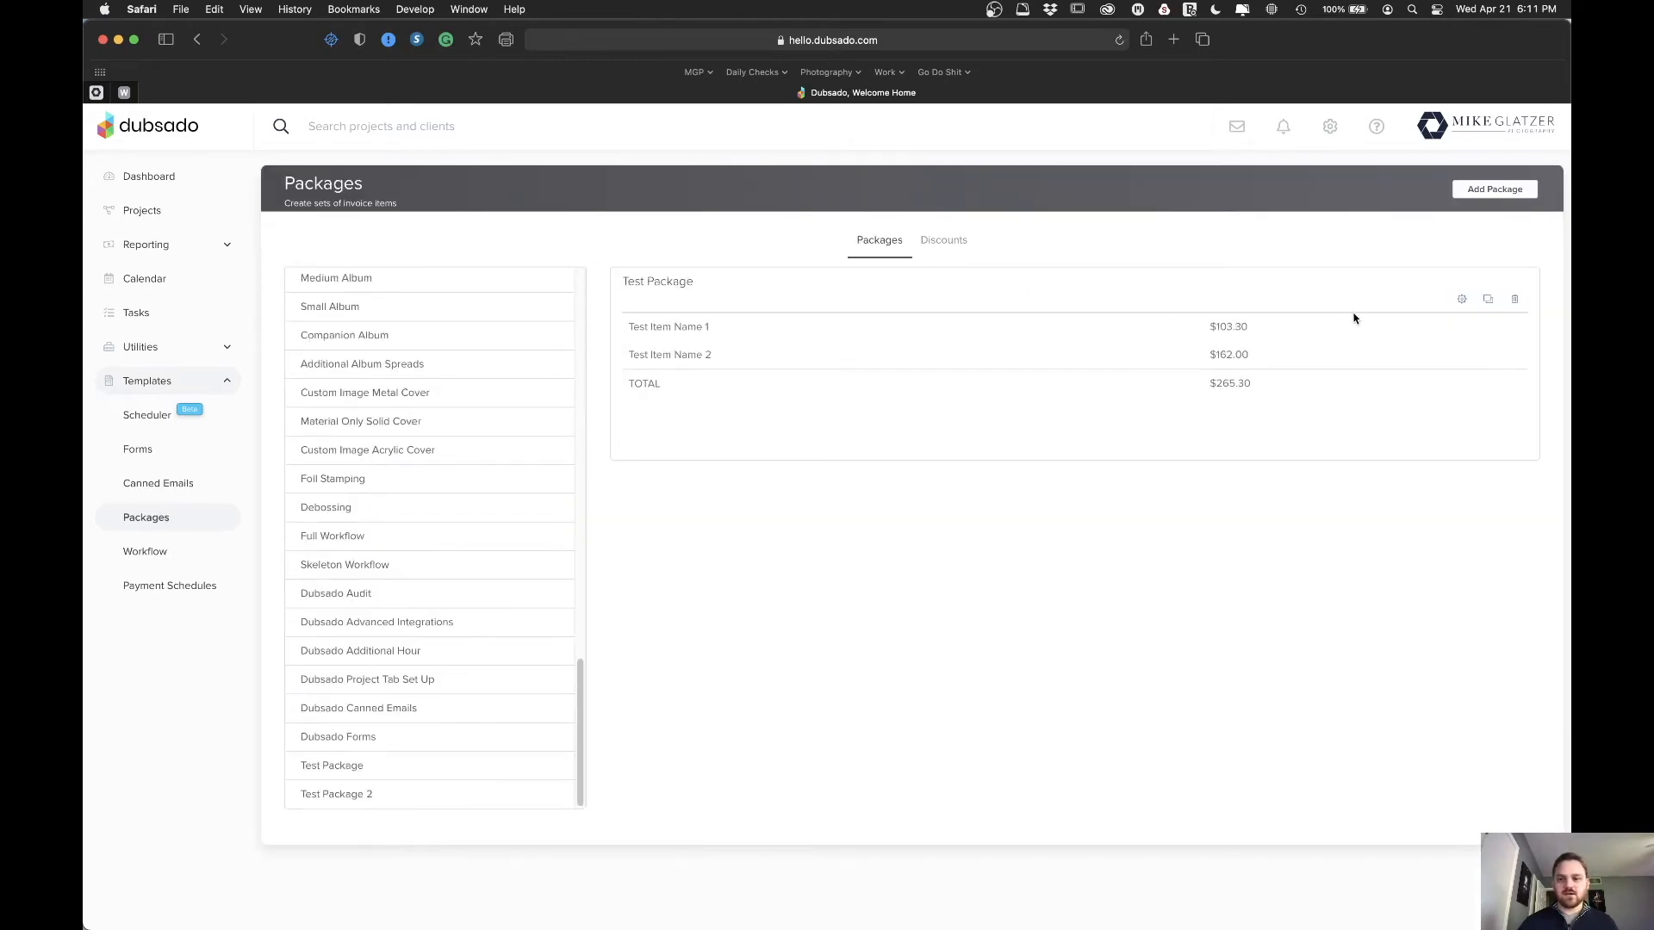
pyautogui.click(1462, 305)
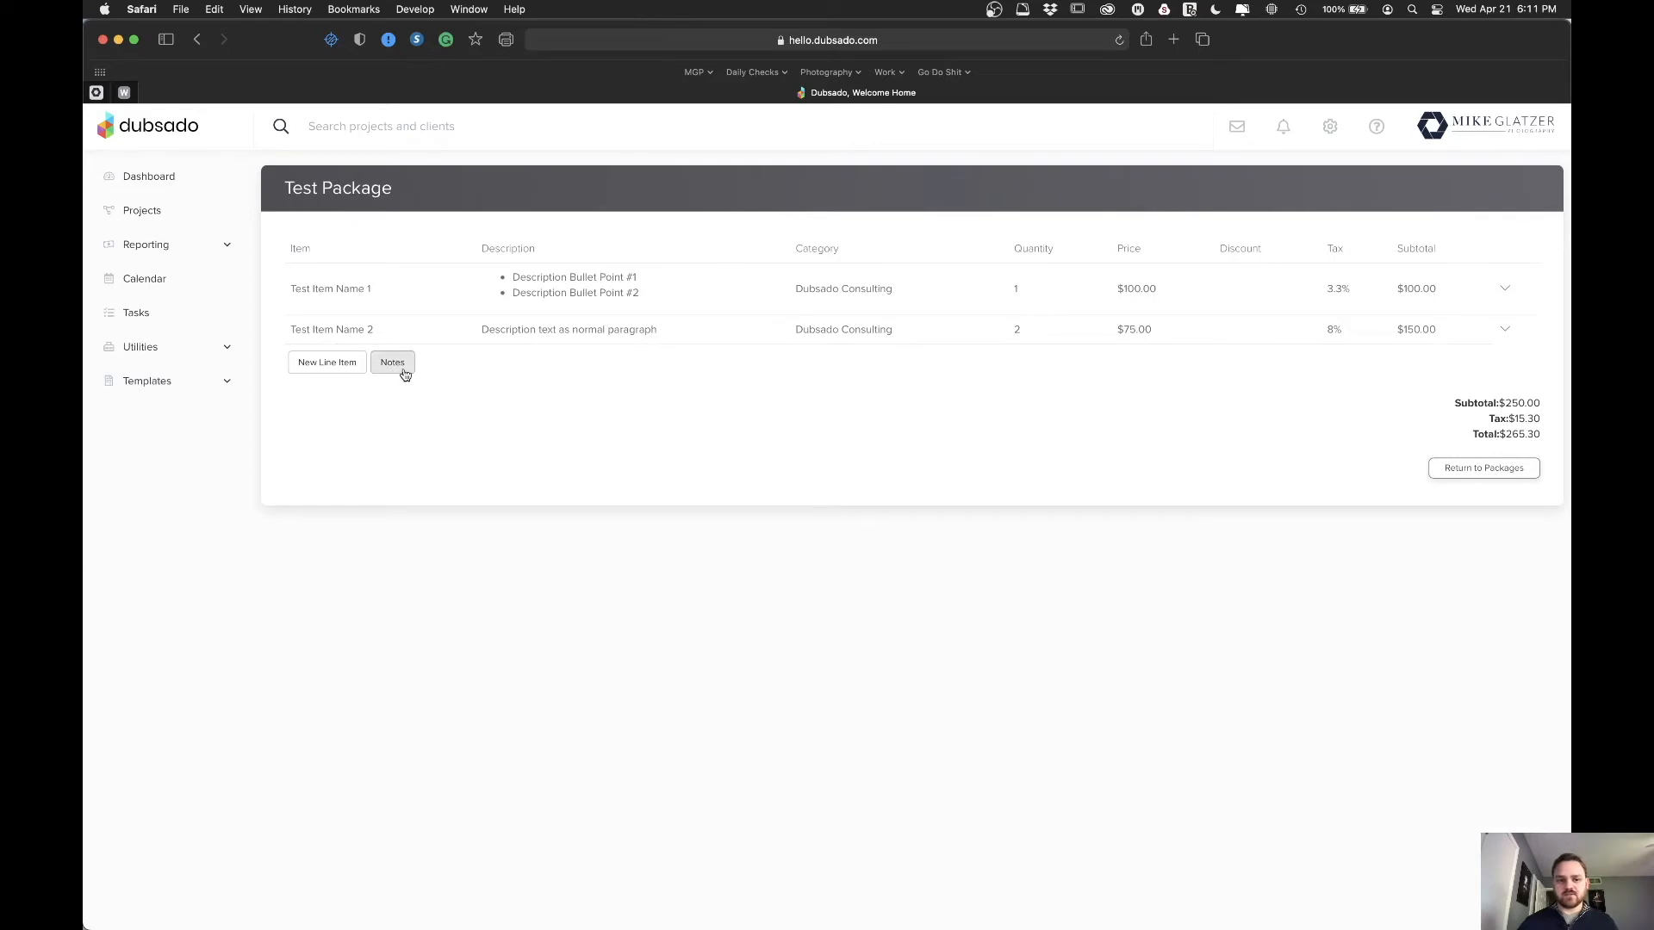
# - Add the client note "These are notes for the client" to Test Package and update the related proposal templates
pyautogui.click(392, 360)
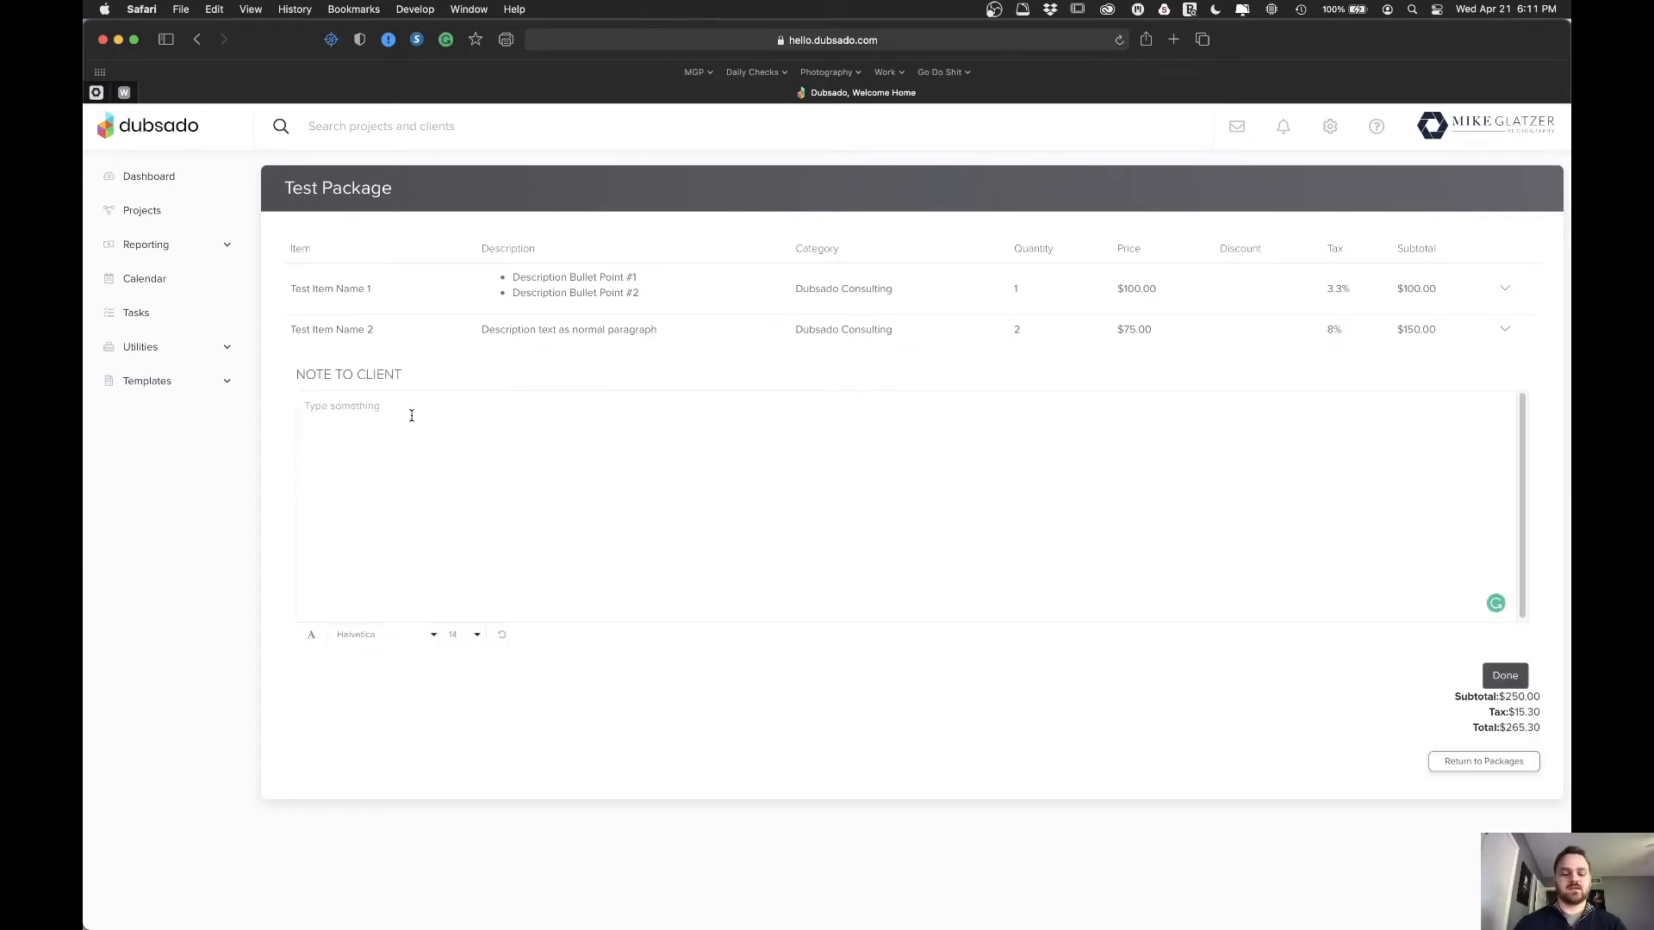
pyautogui.write('Thisese are notes')
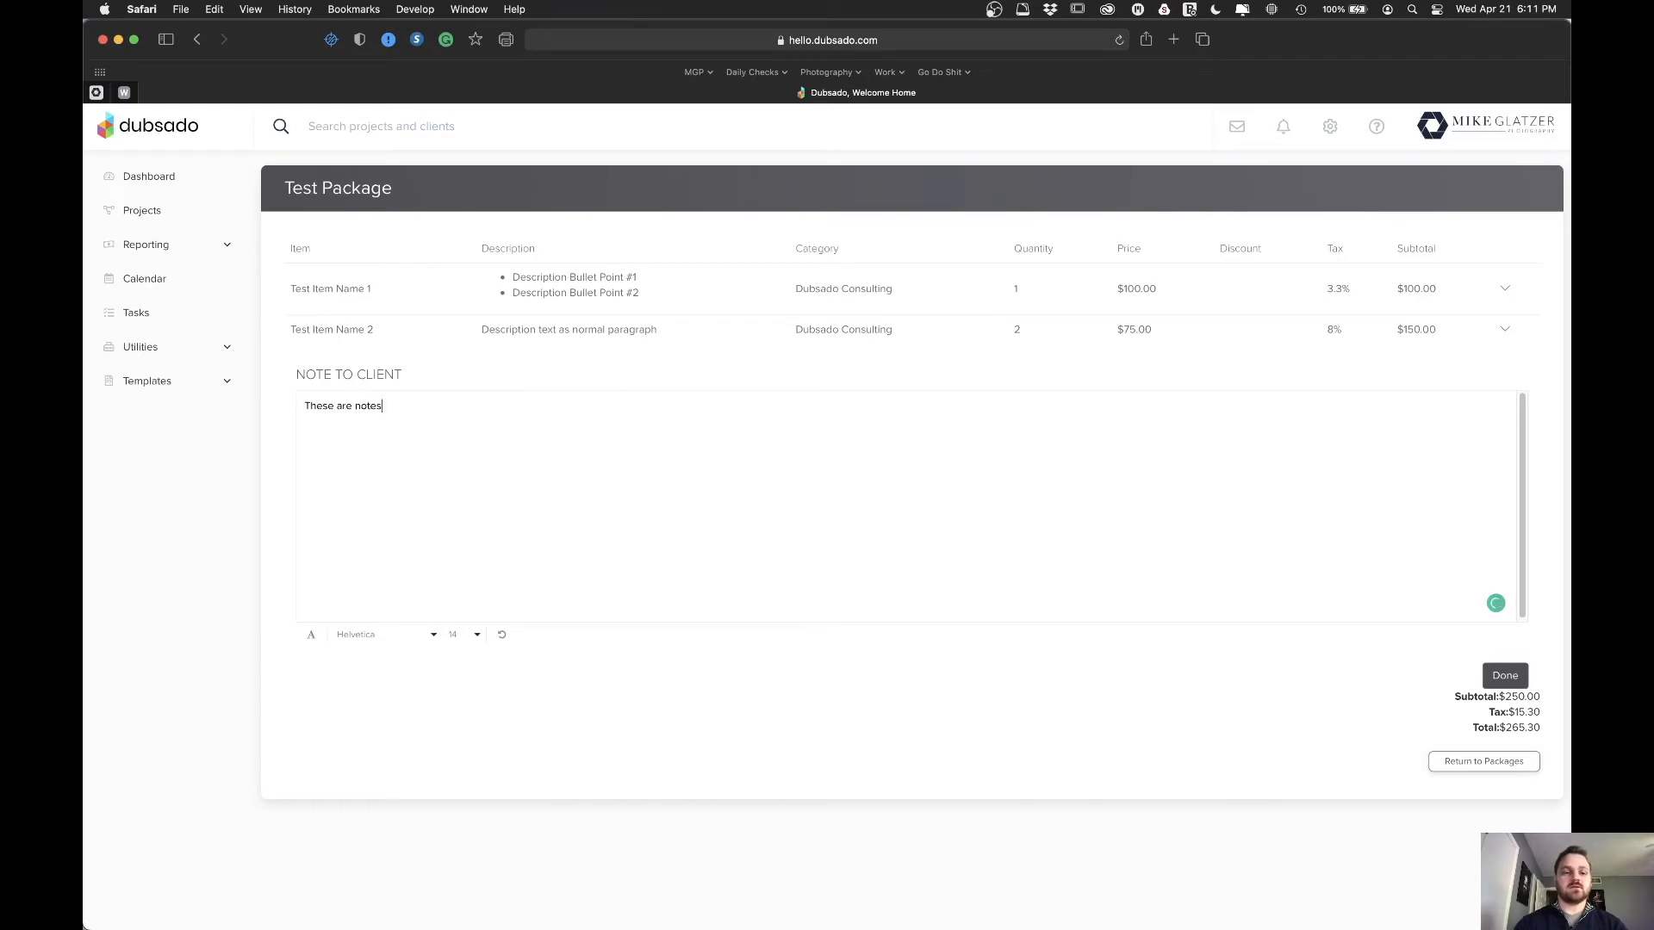
pyautogui.write(' for the client')
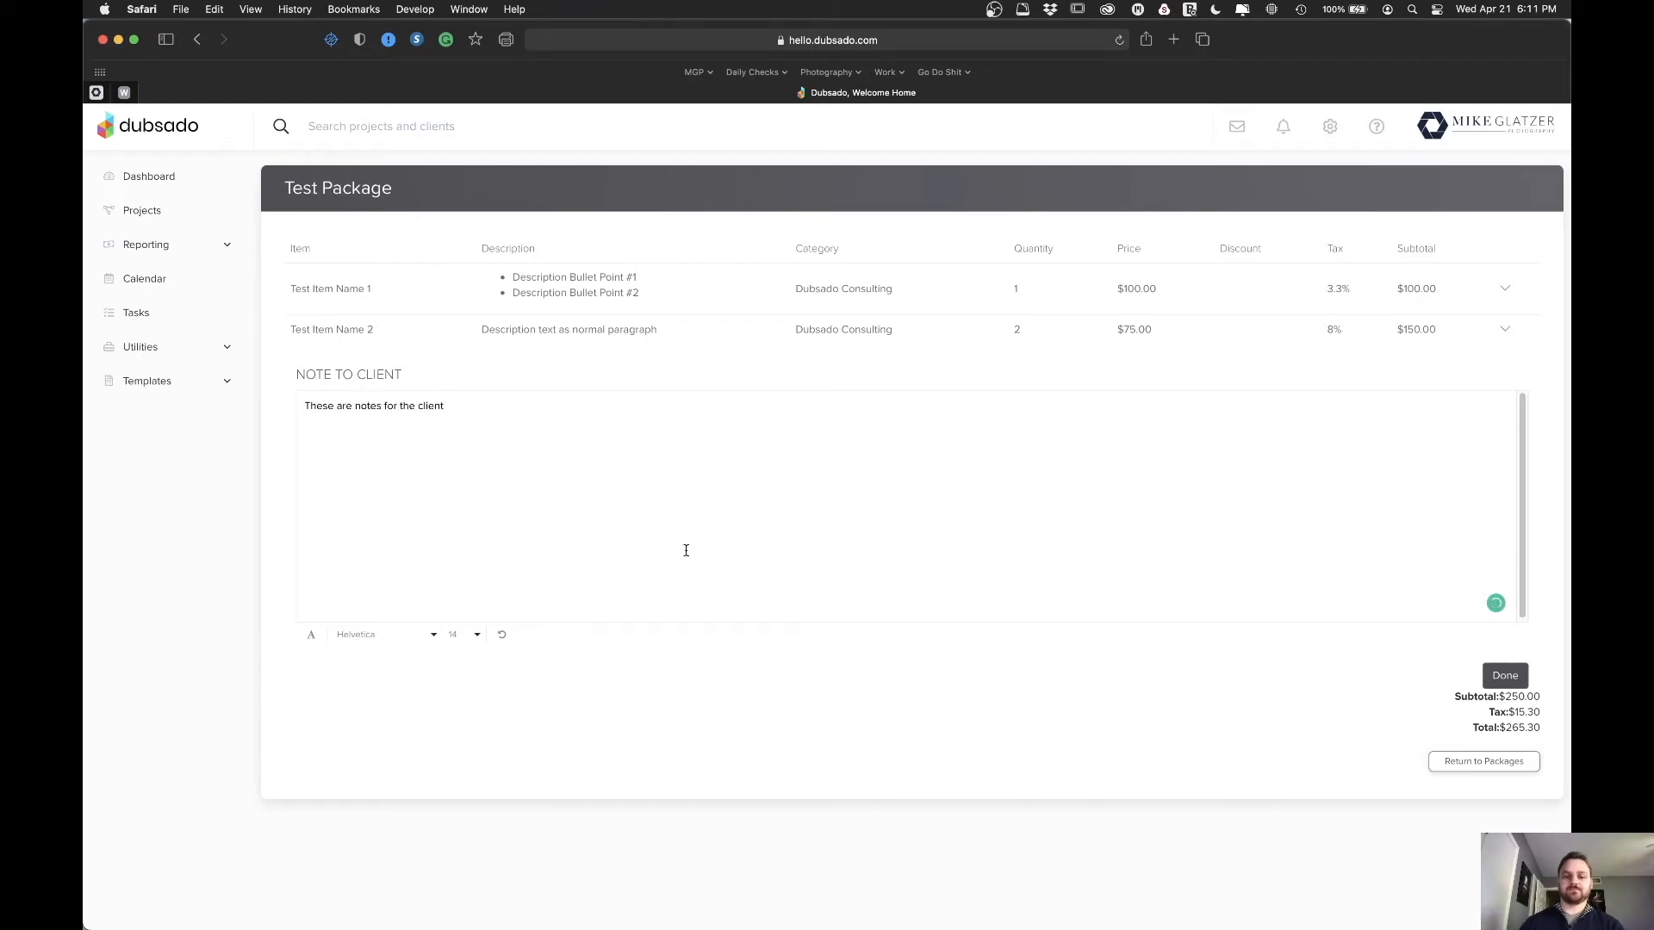
pyautogui.click(1495, 679)
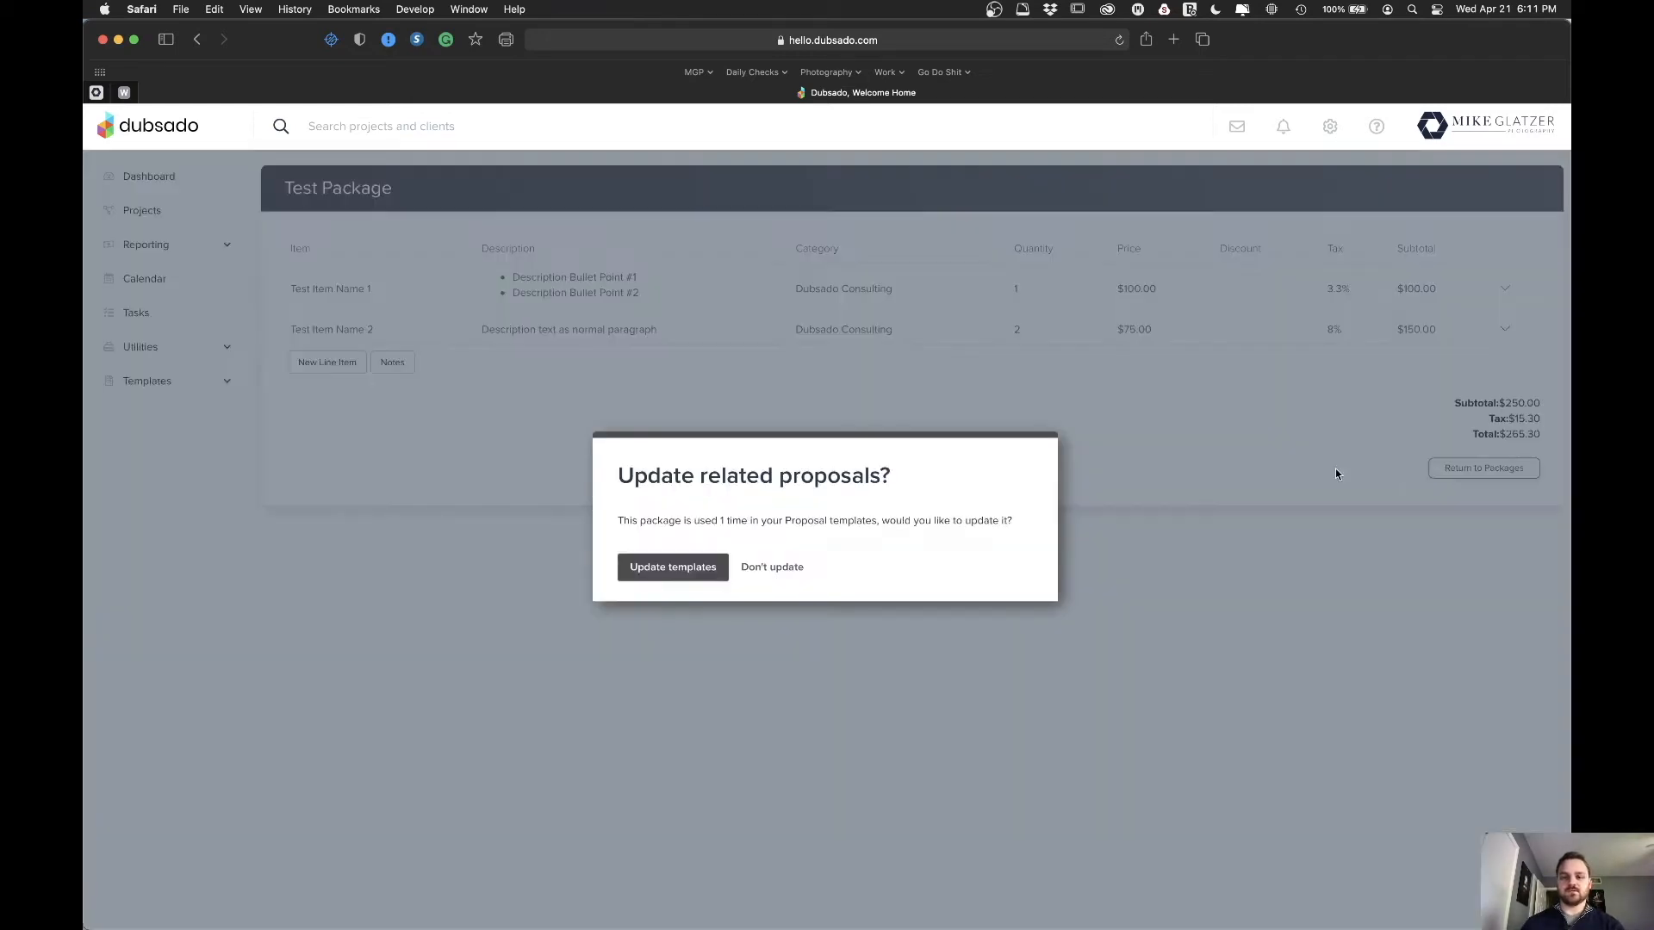
pyautogui.click(708, 574)
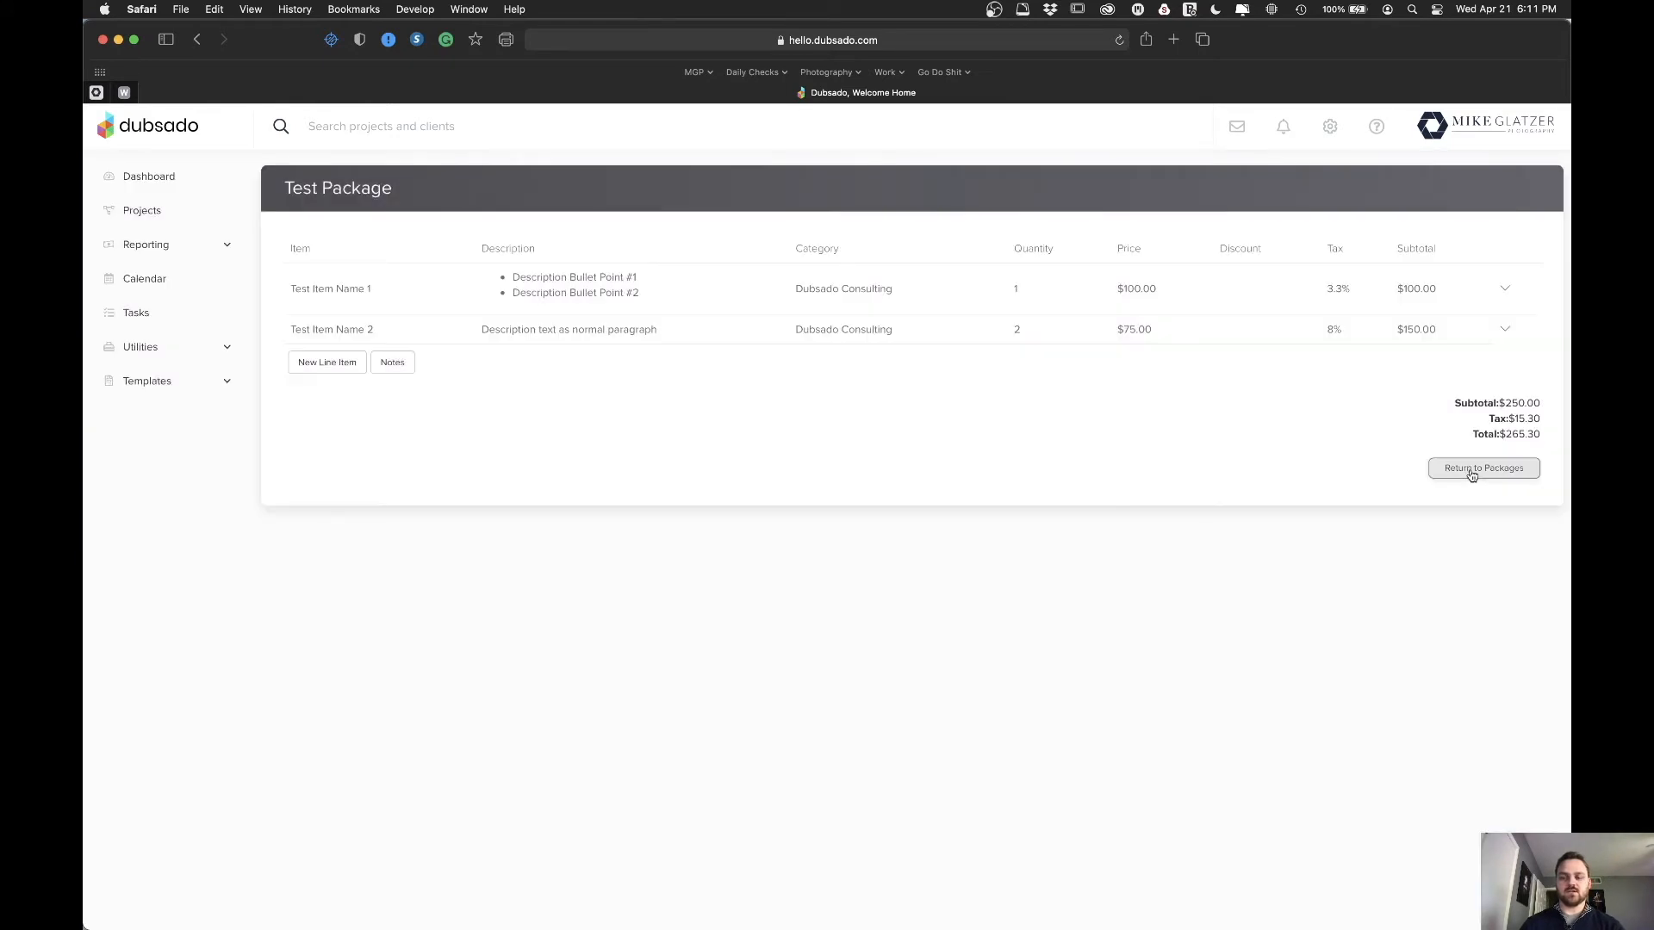
# - Open the "Test - Layout & Variables" proposal form and insert a new package block above its existing content, opening the block's settings
pyautogui.click(1472, 473)
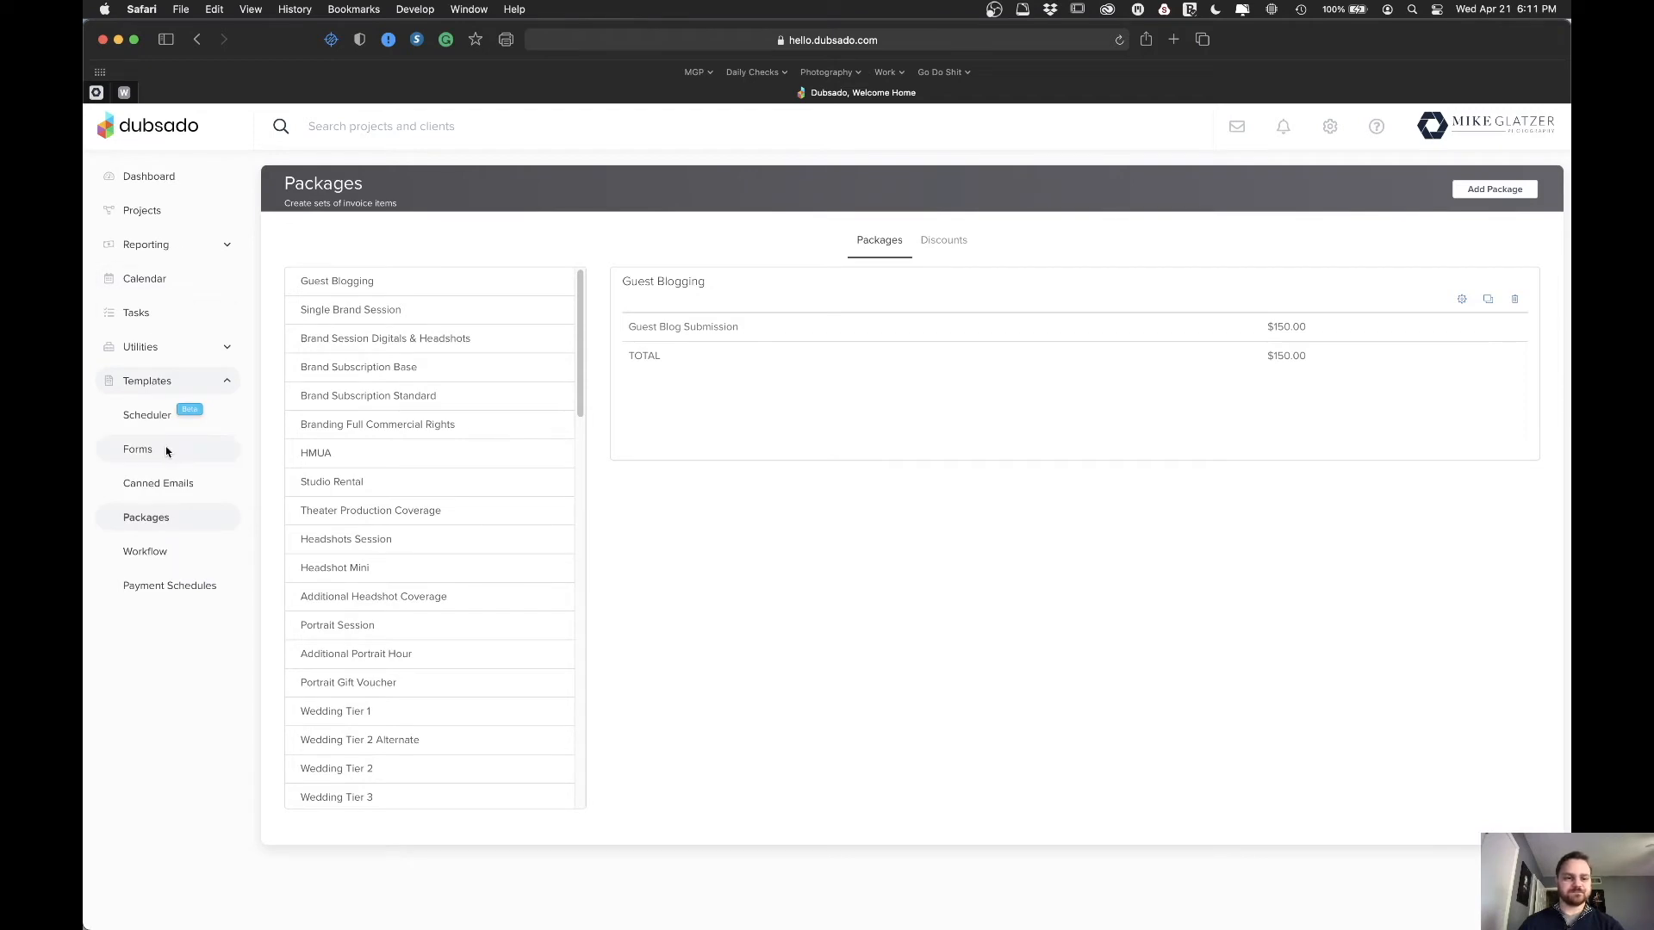
pyautogui.click(167, 452)
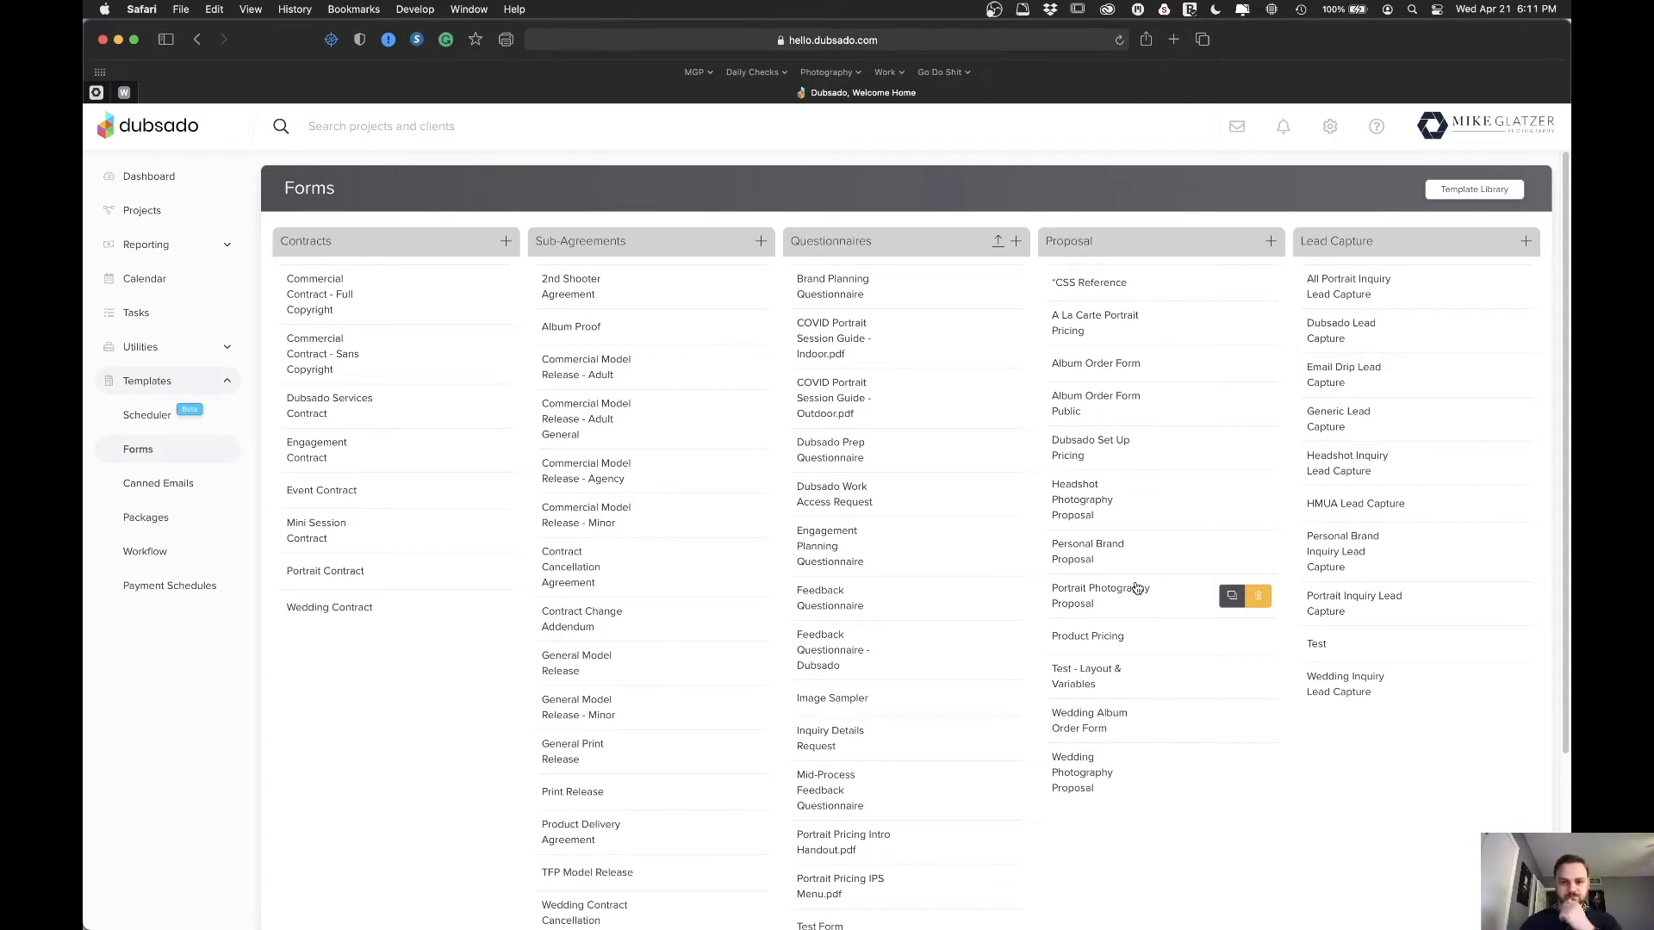
pyautogui.click(1092, 679)
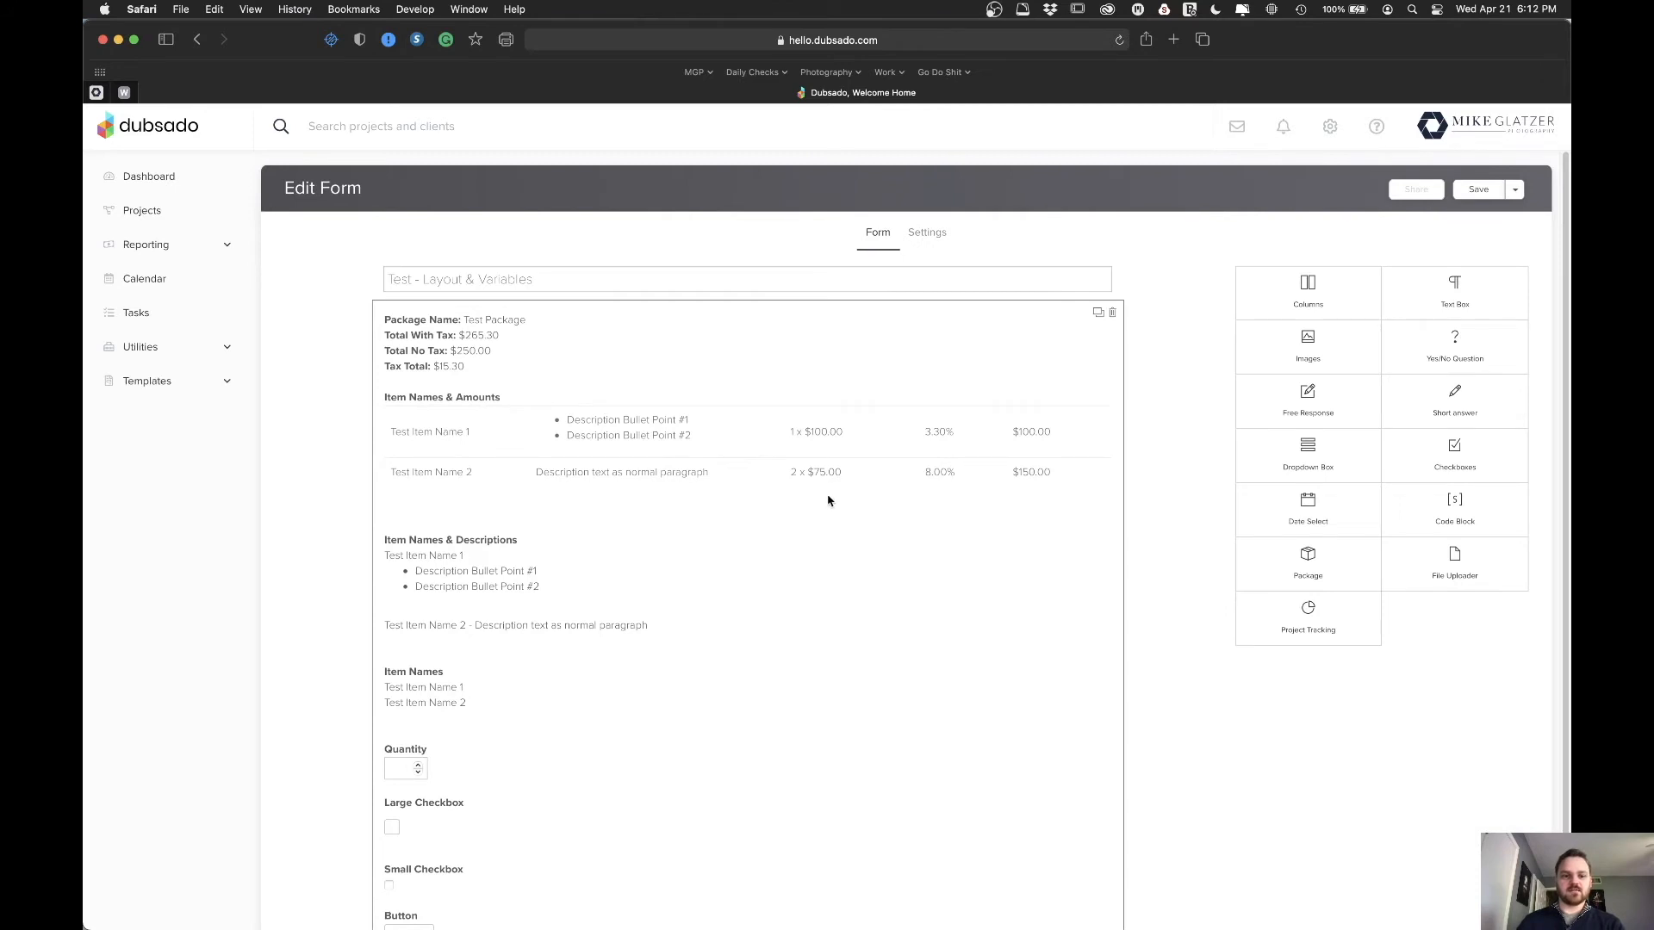
pyautogui.scroll(-2, 828, 501)
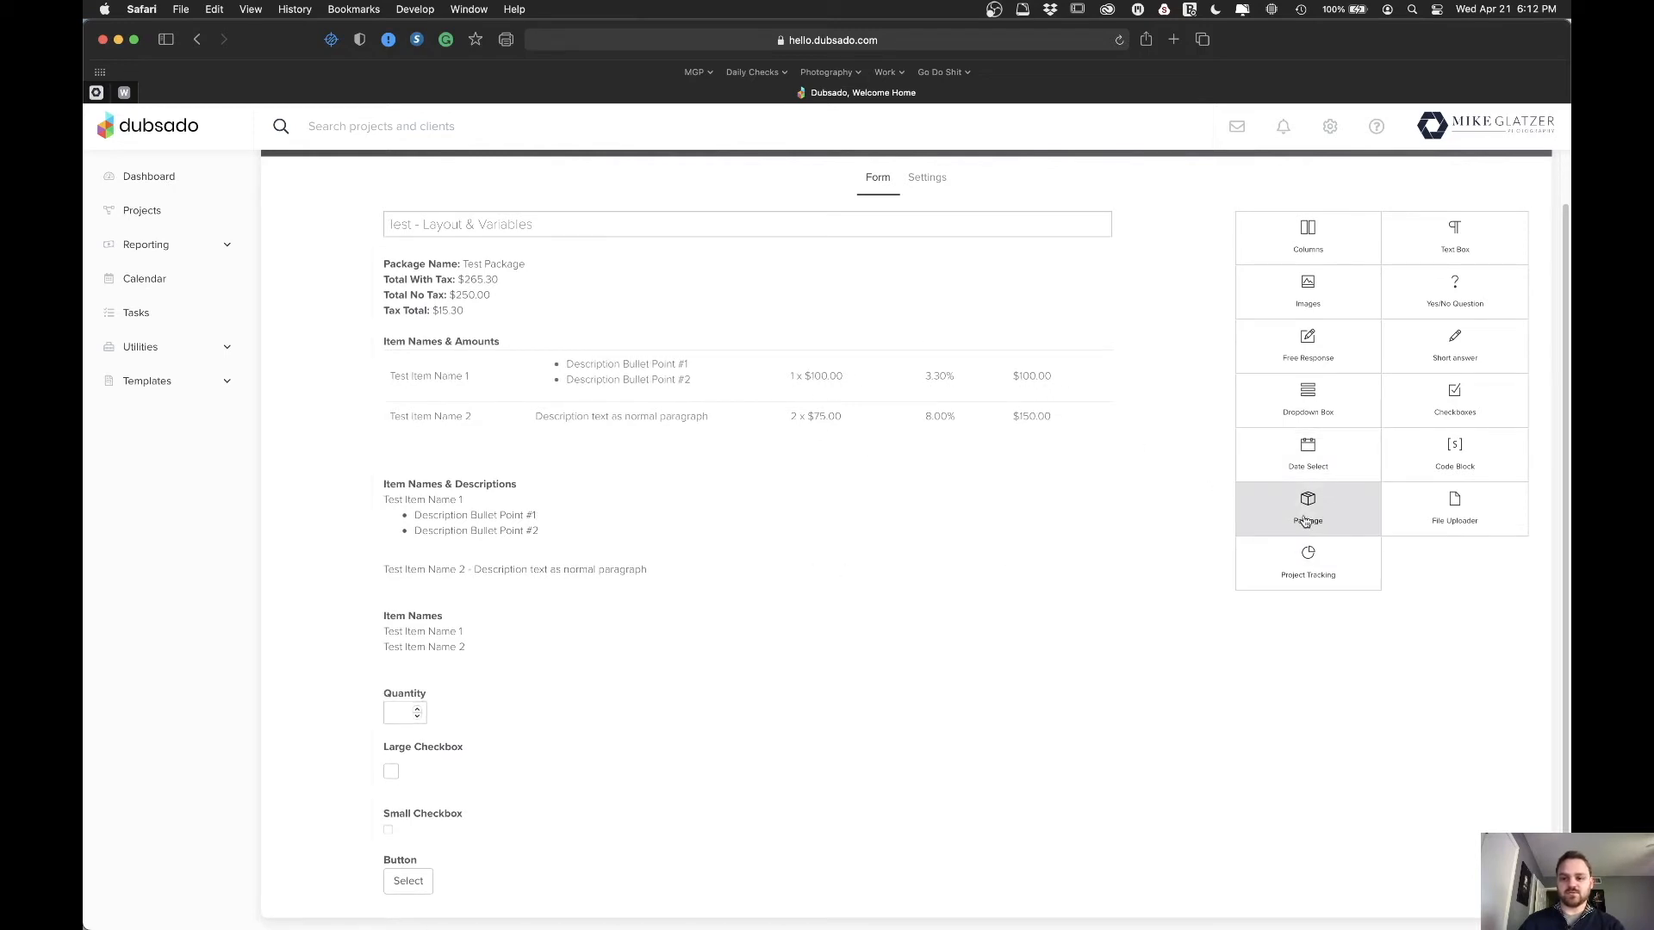
pyautogui.moveTo(1333, 511); pyautogui.dragTo(836, 260)
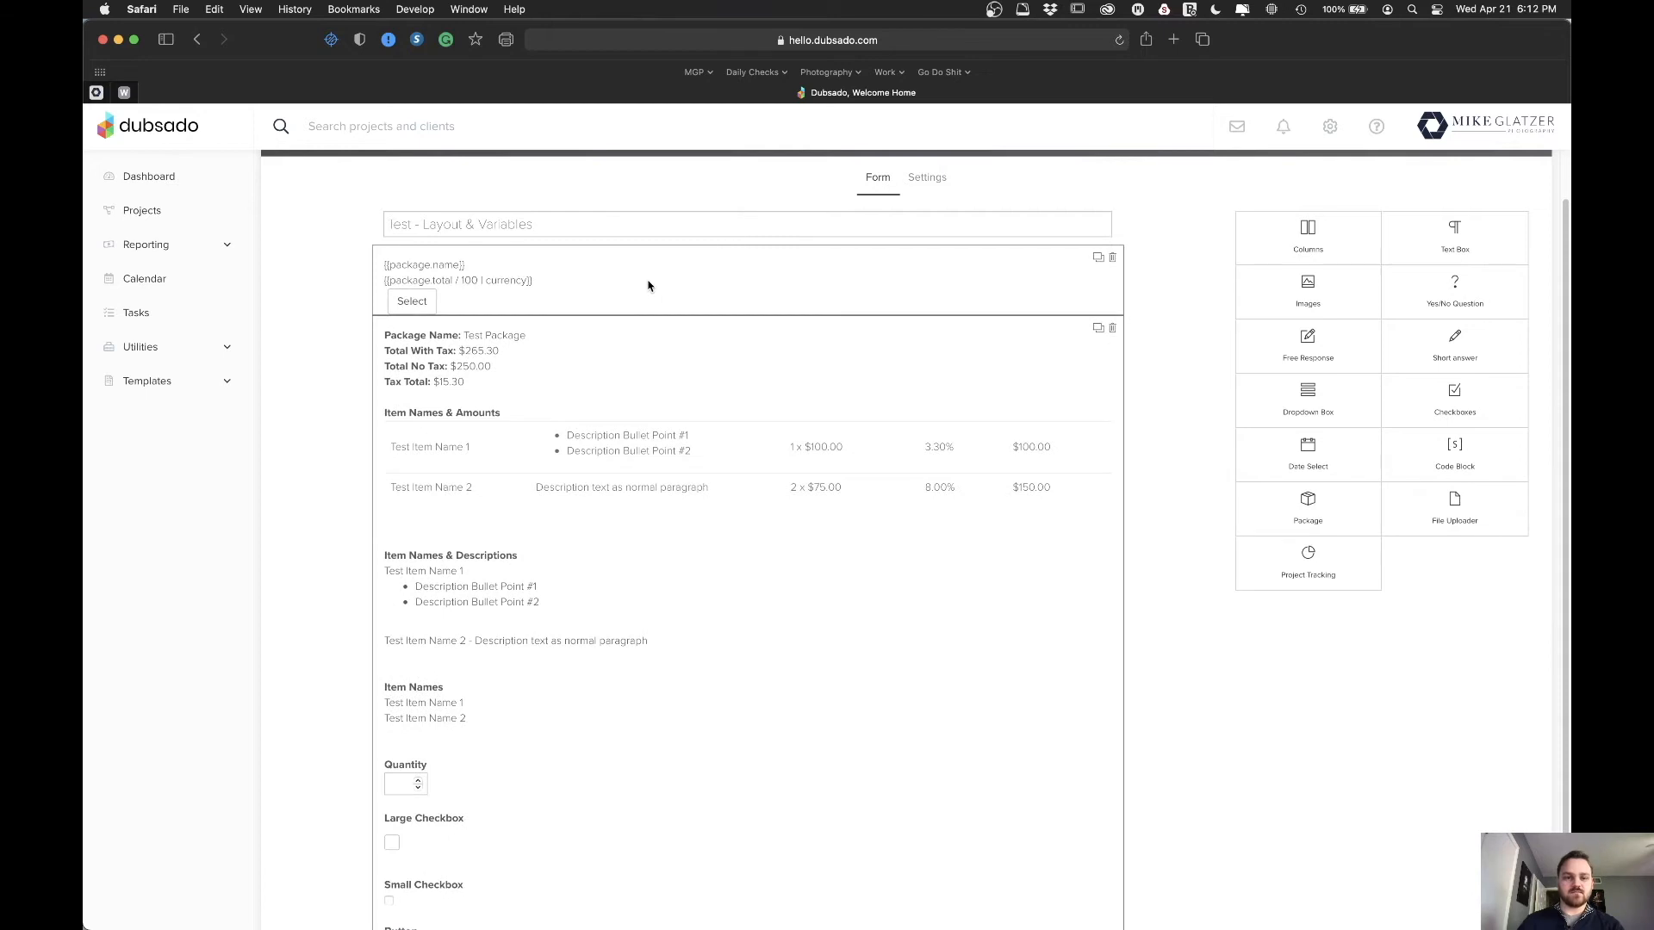
pyautogui.click(651, 286)
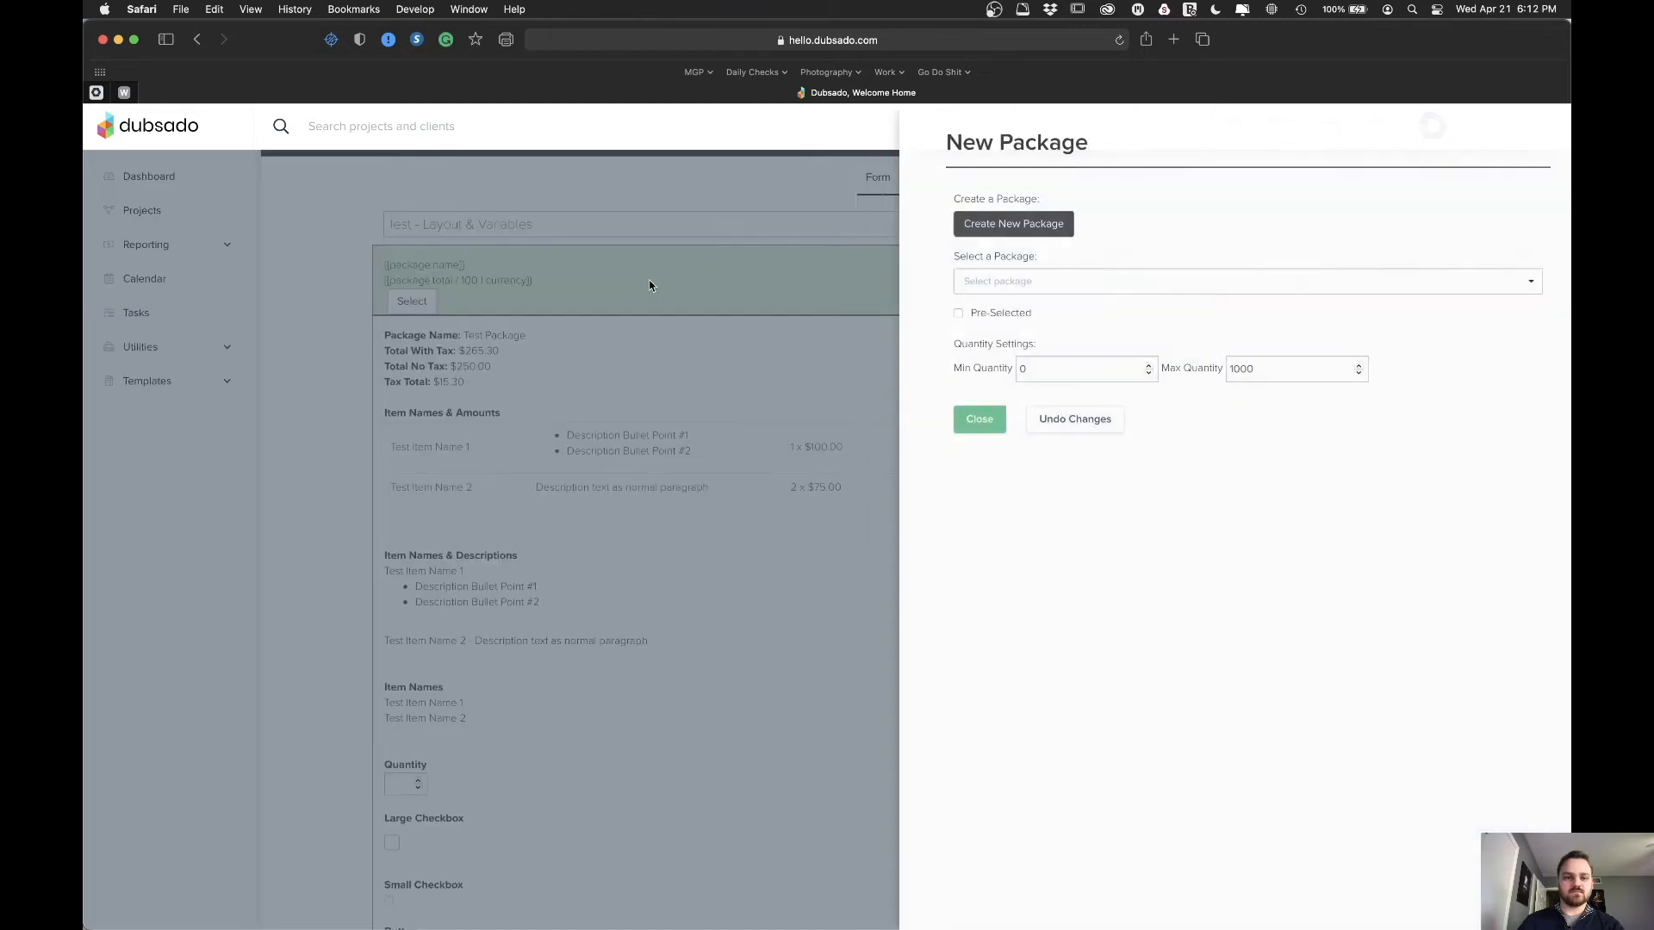
# - Start creating a new package named "Proposal Built Package" within the form's package block
pyautogui.click(986, 225)
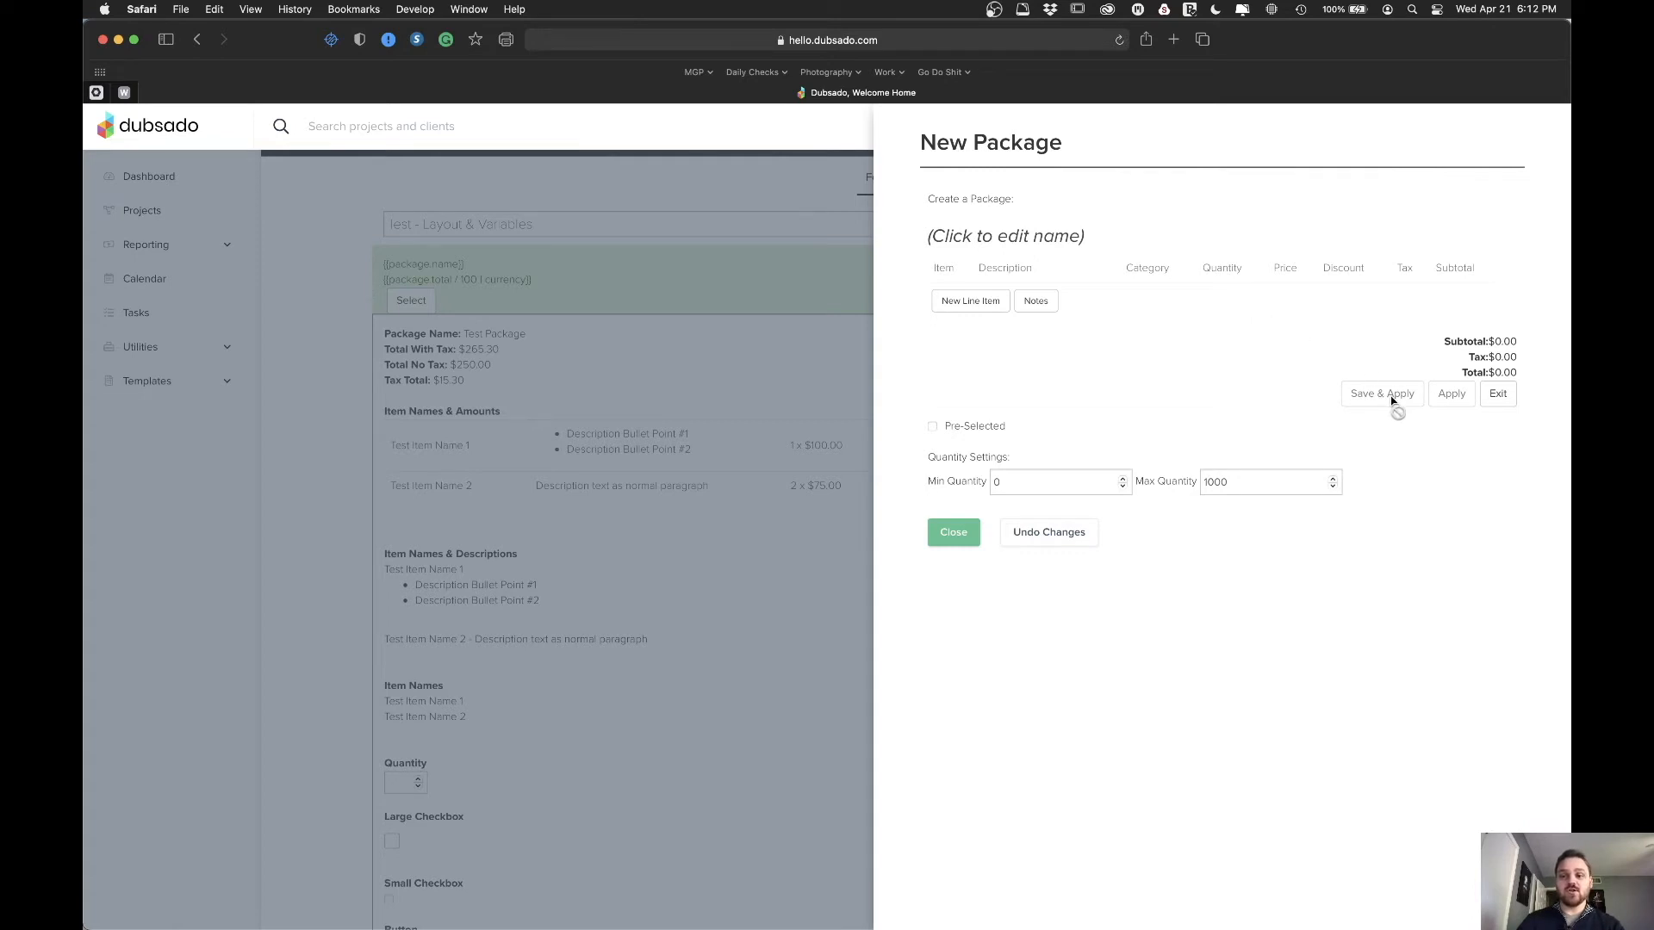
pyautogui.click(987, 239)
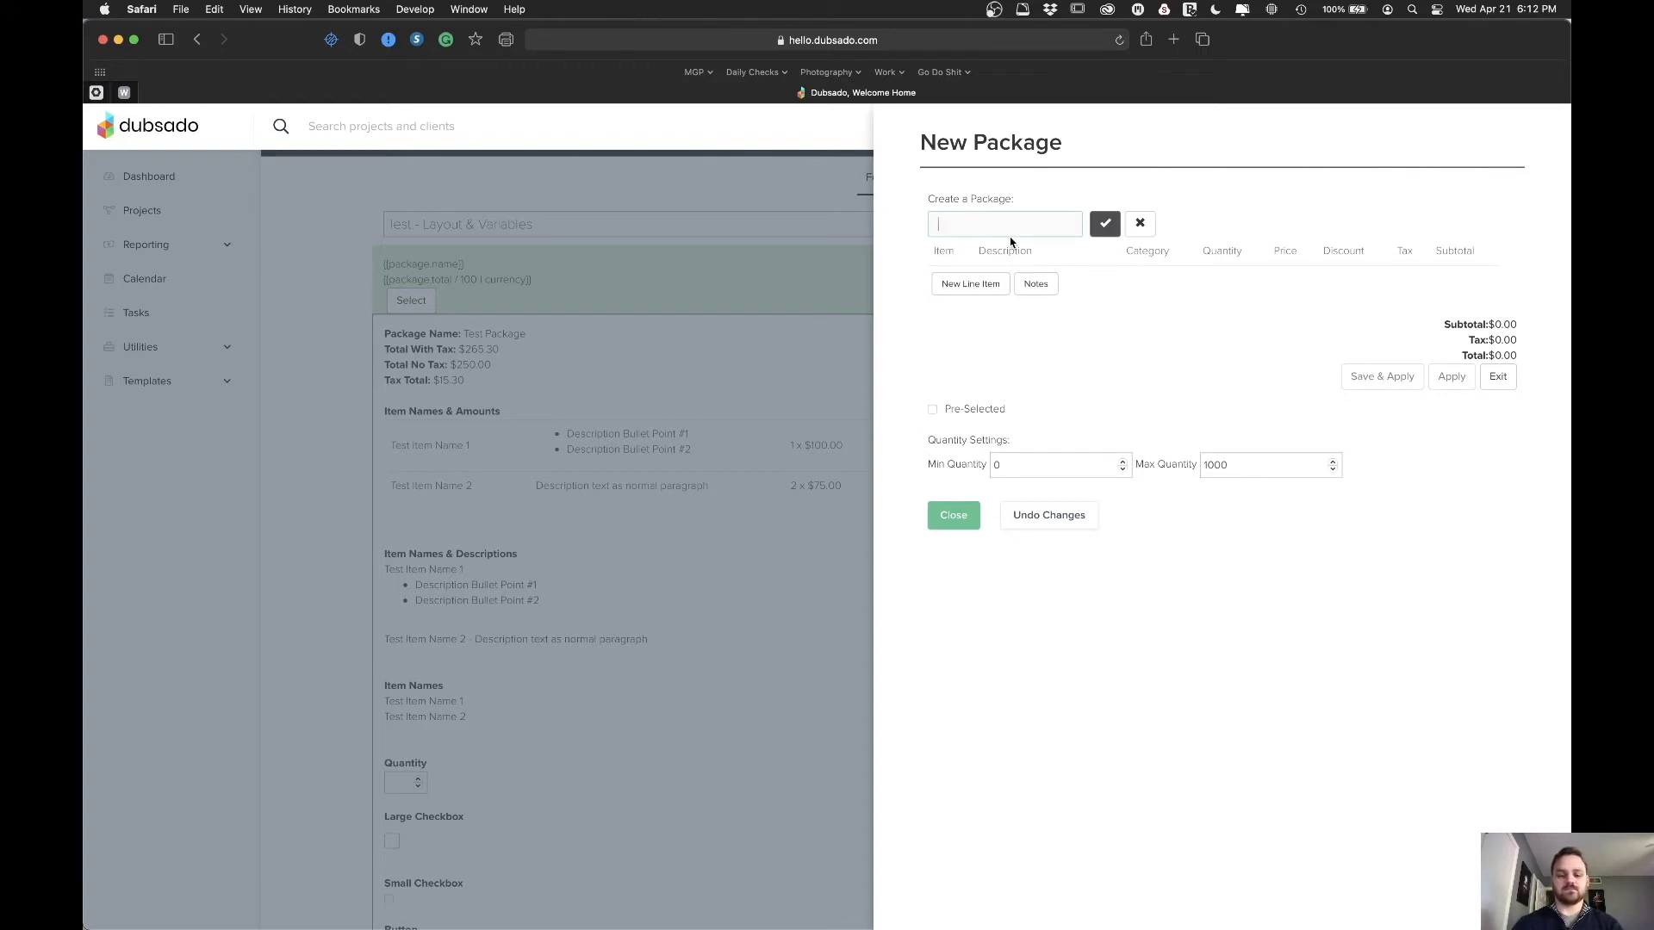
pyautogui.write('Proposal Built Package')
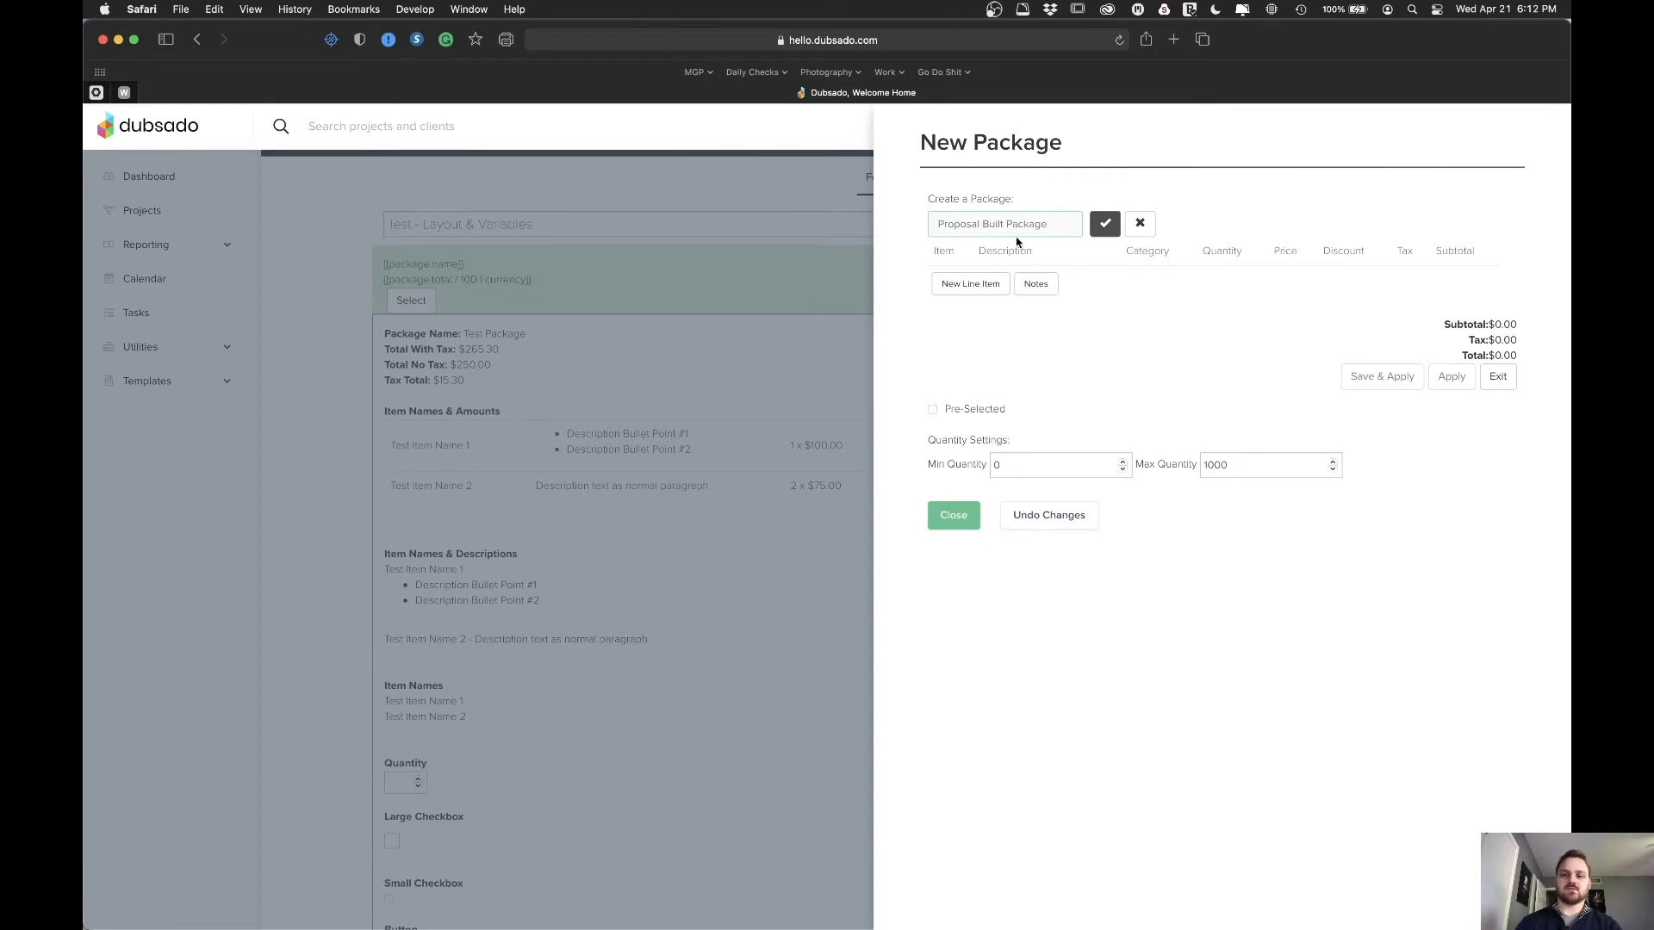
pyautogui.click(1105, 224)
# - Start a line item named "Test Item 2" in the new package, with quantity 1 and price $50
pyautogui.click(965, 303)
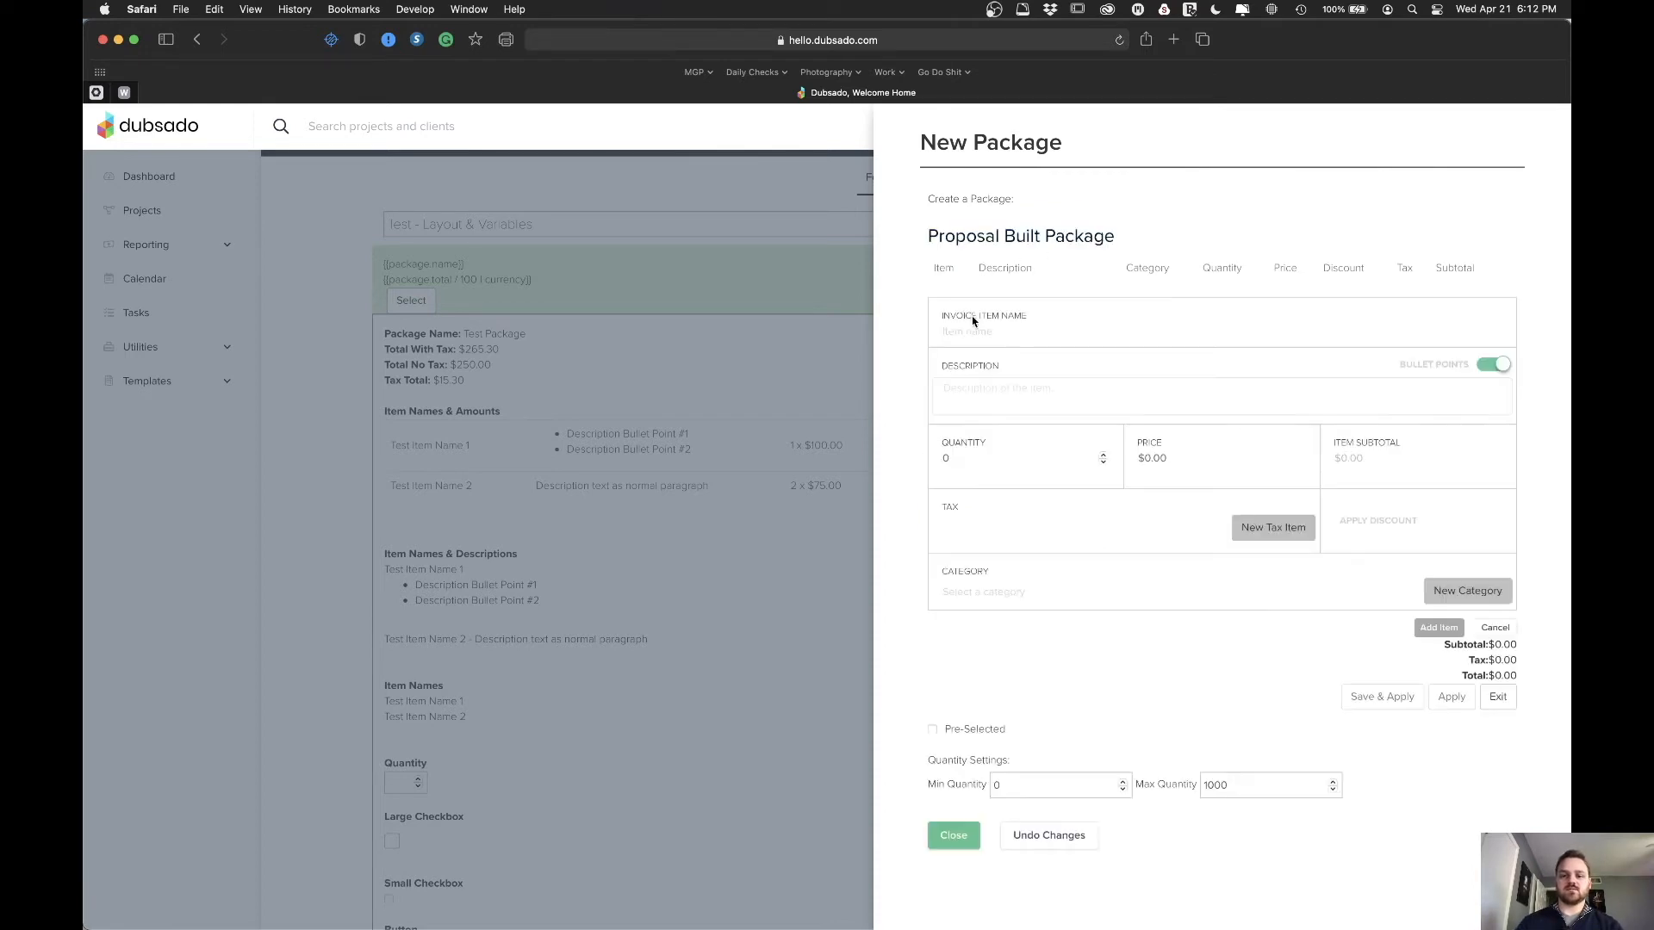
pyautogui.write('Test T')
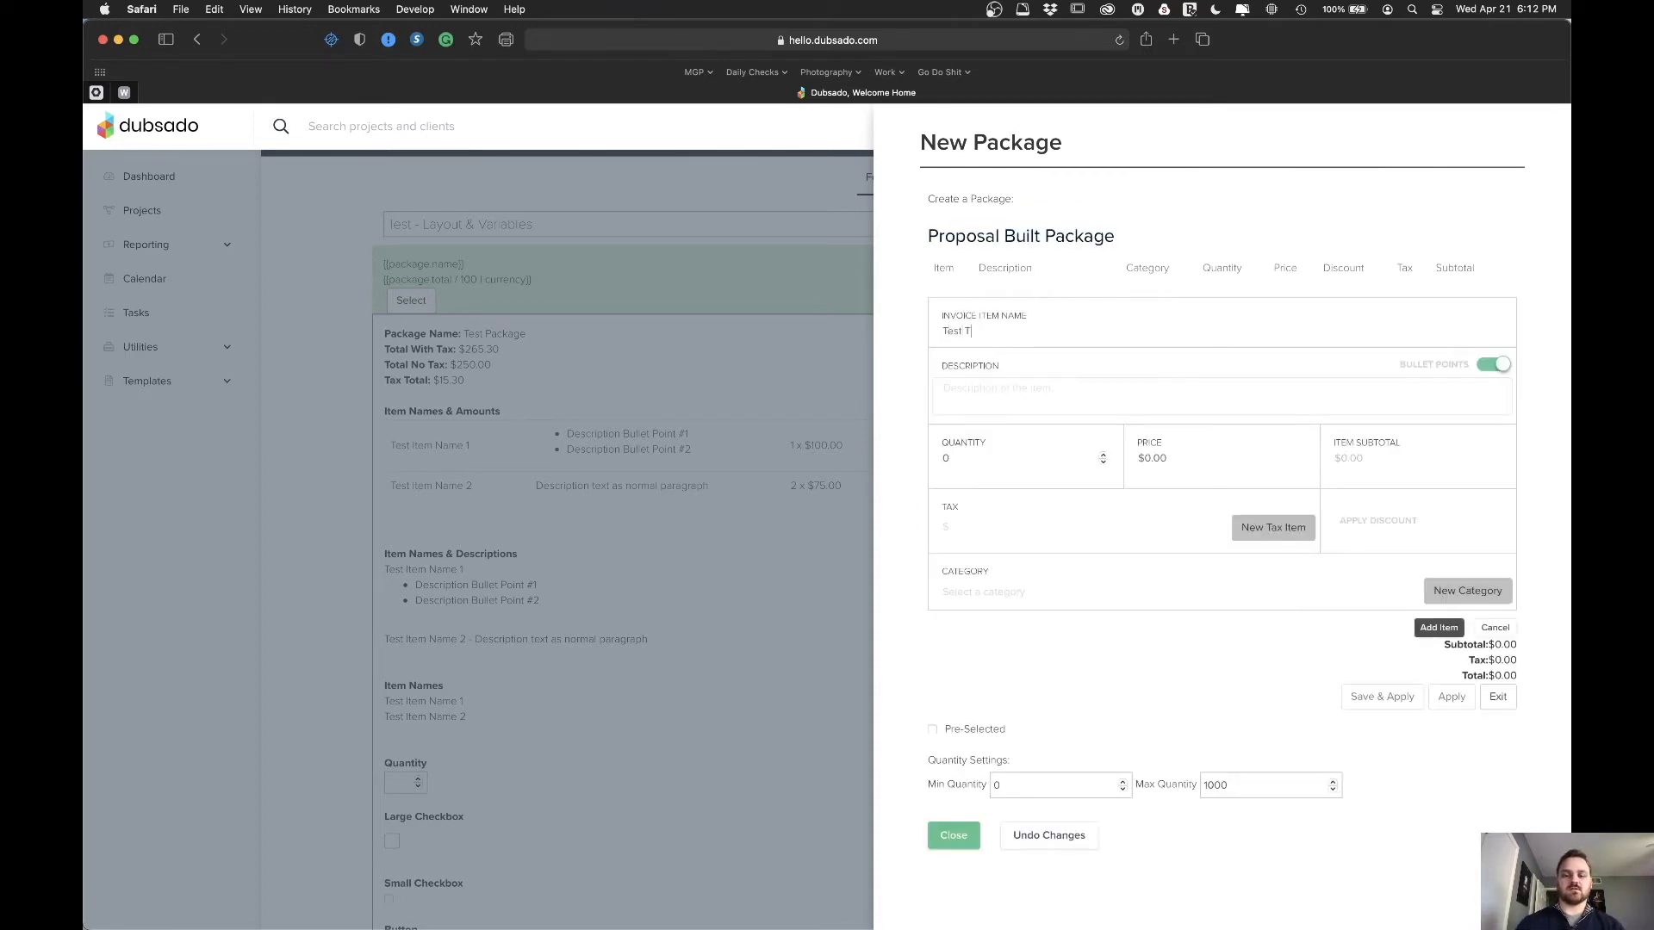
pyautogui.write('te')
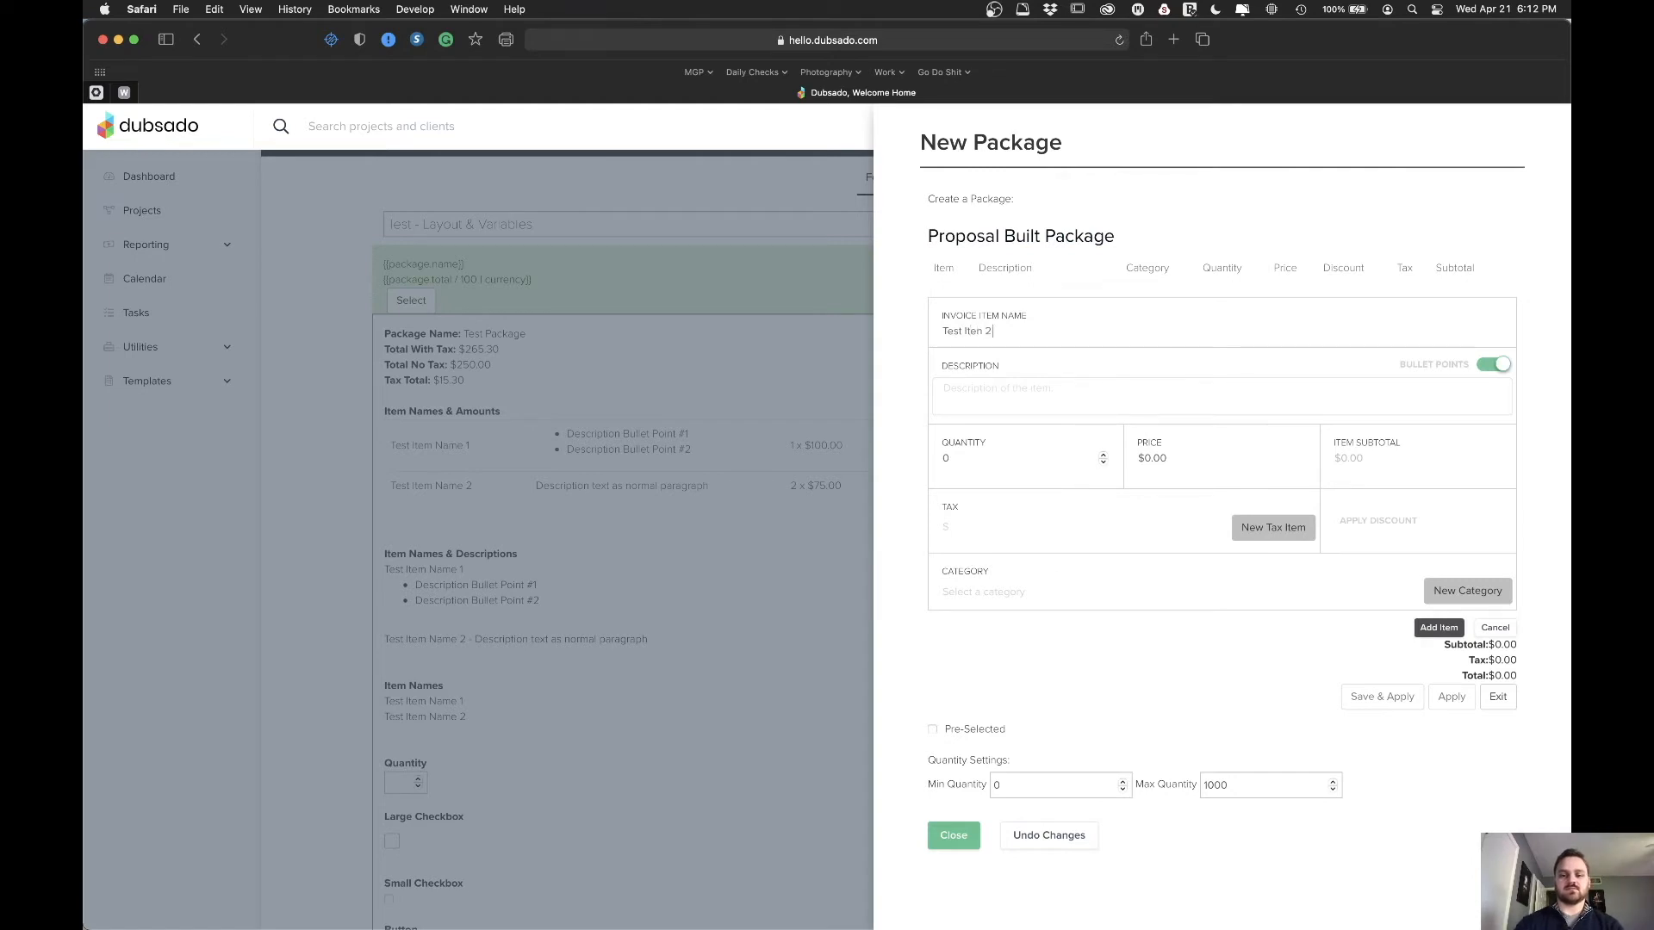
pyautogui.write('m 2')
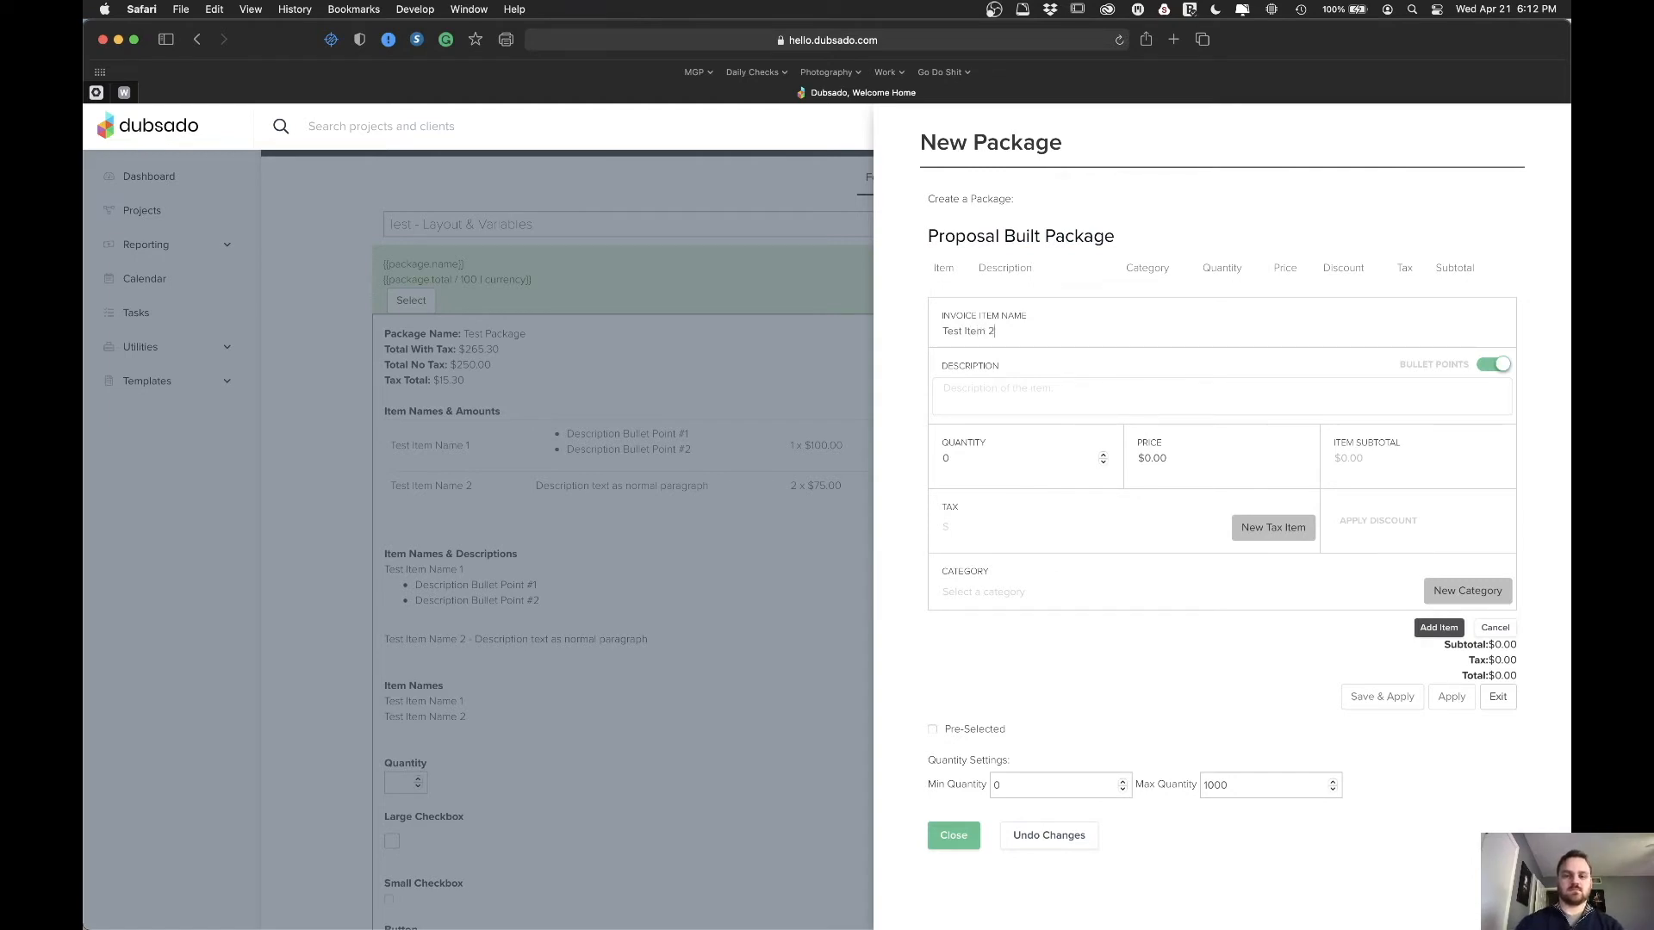
pyautogui.click(970, 464)
pyautogui.write('1')
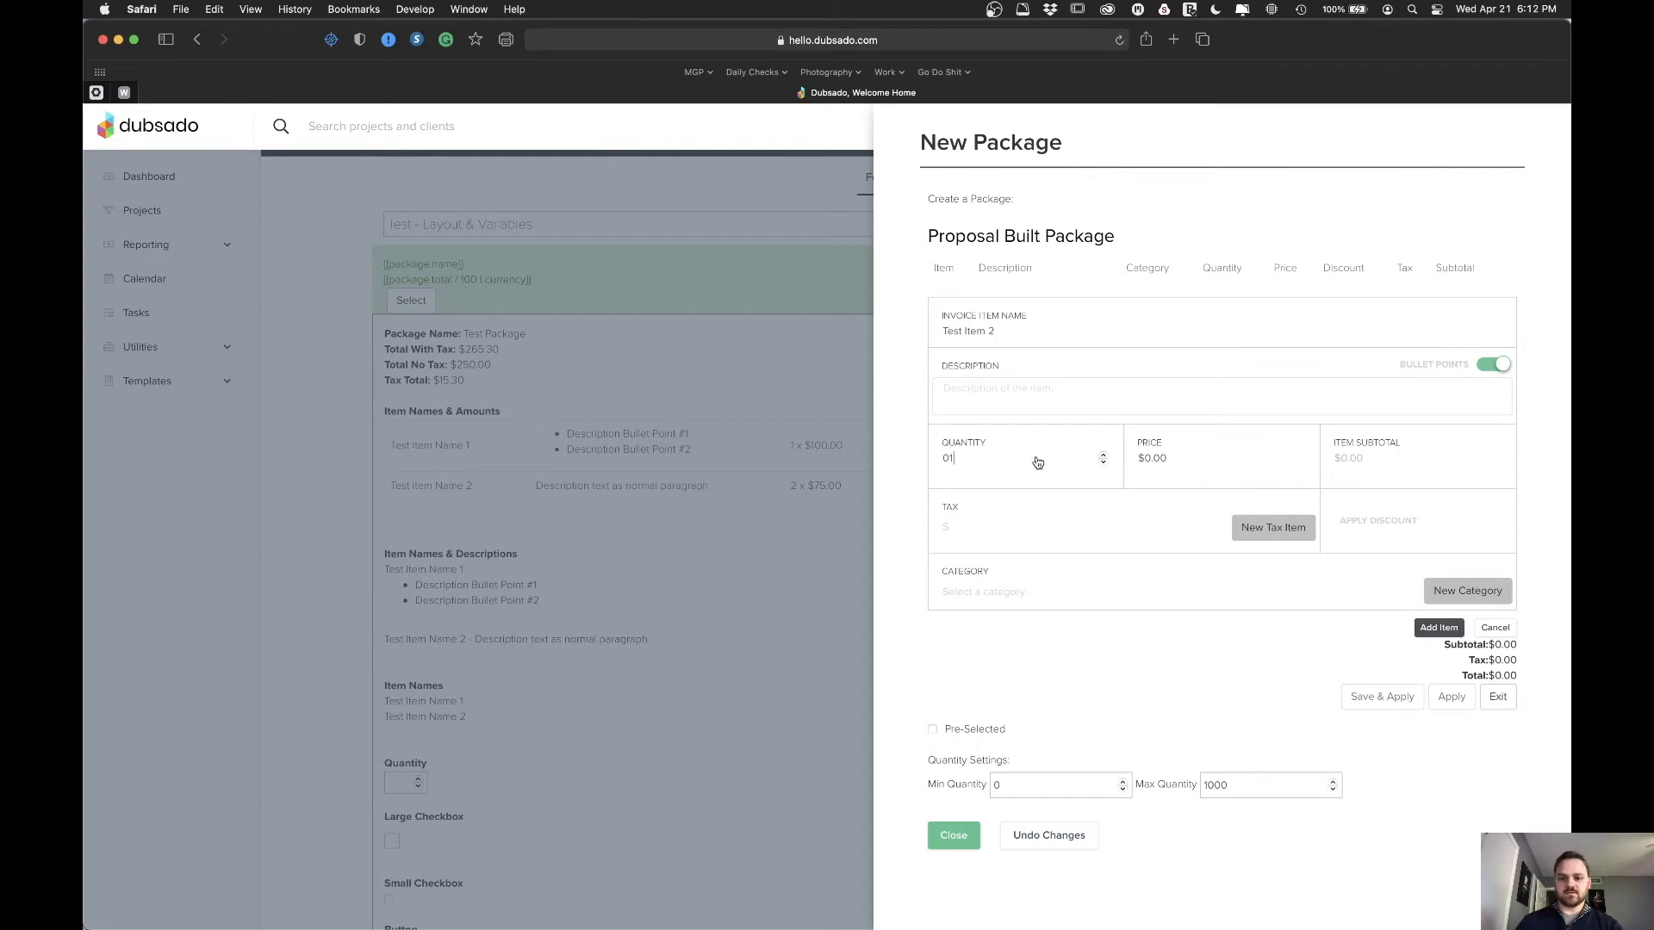
pyautogui.click(1149, 461)
pyautogui.write('50')
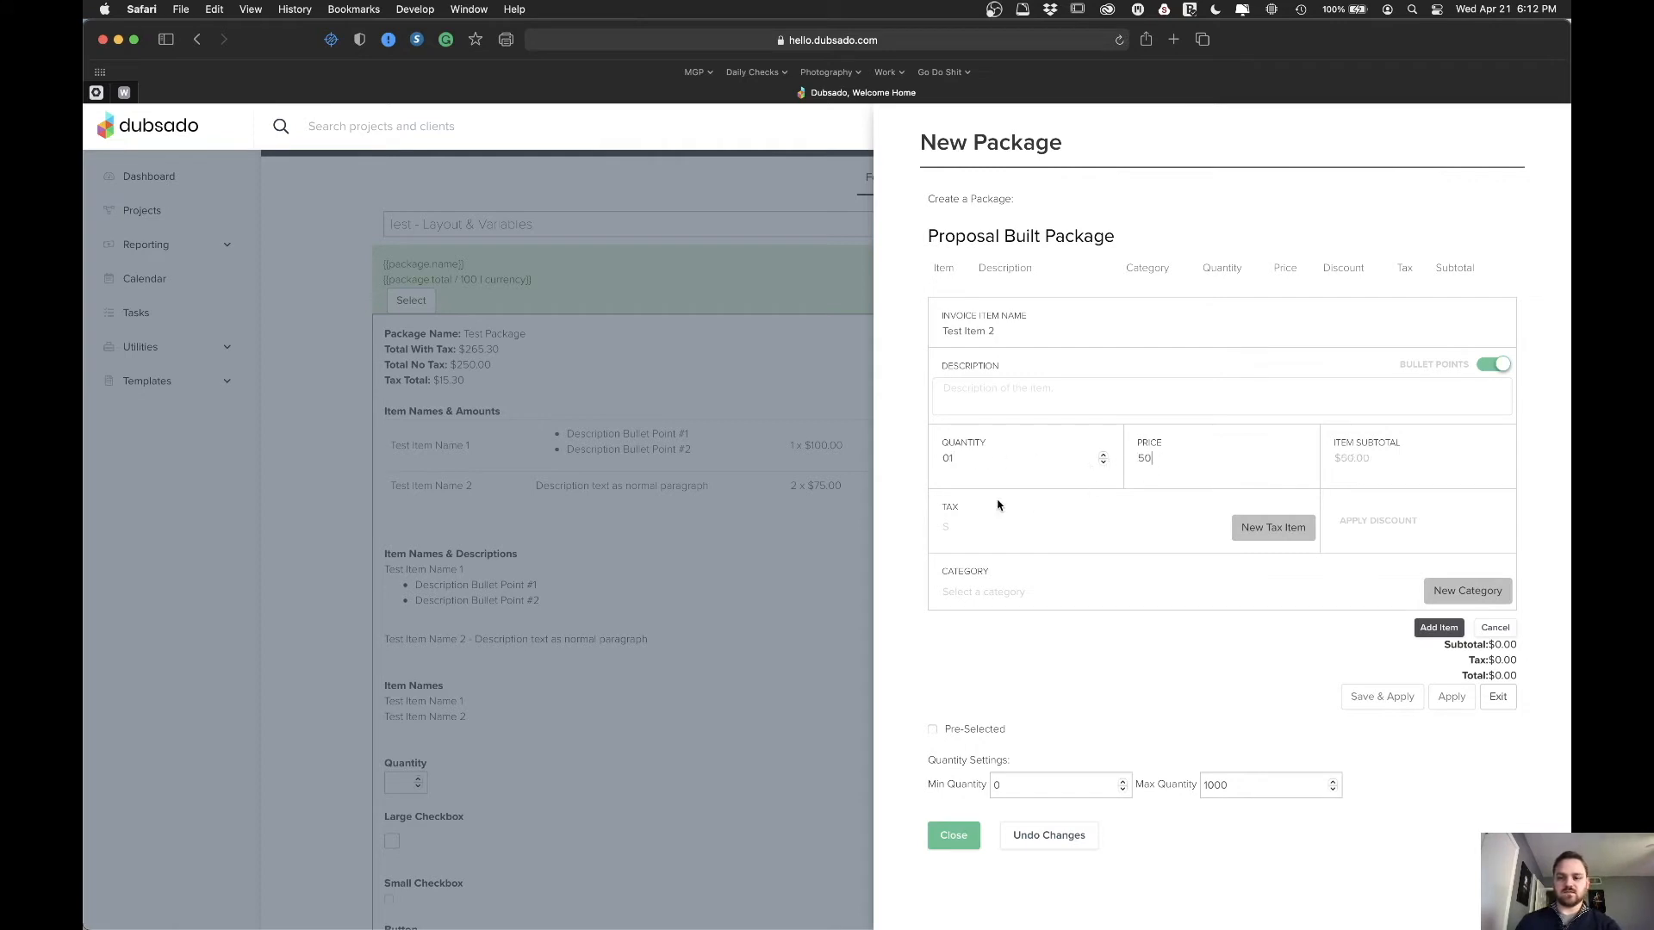
# - Add the item with the Credit Card Fee - 3.3% tax and the Dubsado Consulting - Services category, exiting package creation without applying it
pyautogui.click(969, 529)
pyautogui.click(945, 527)
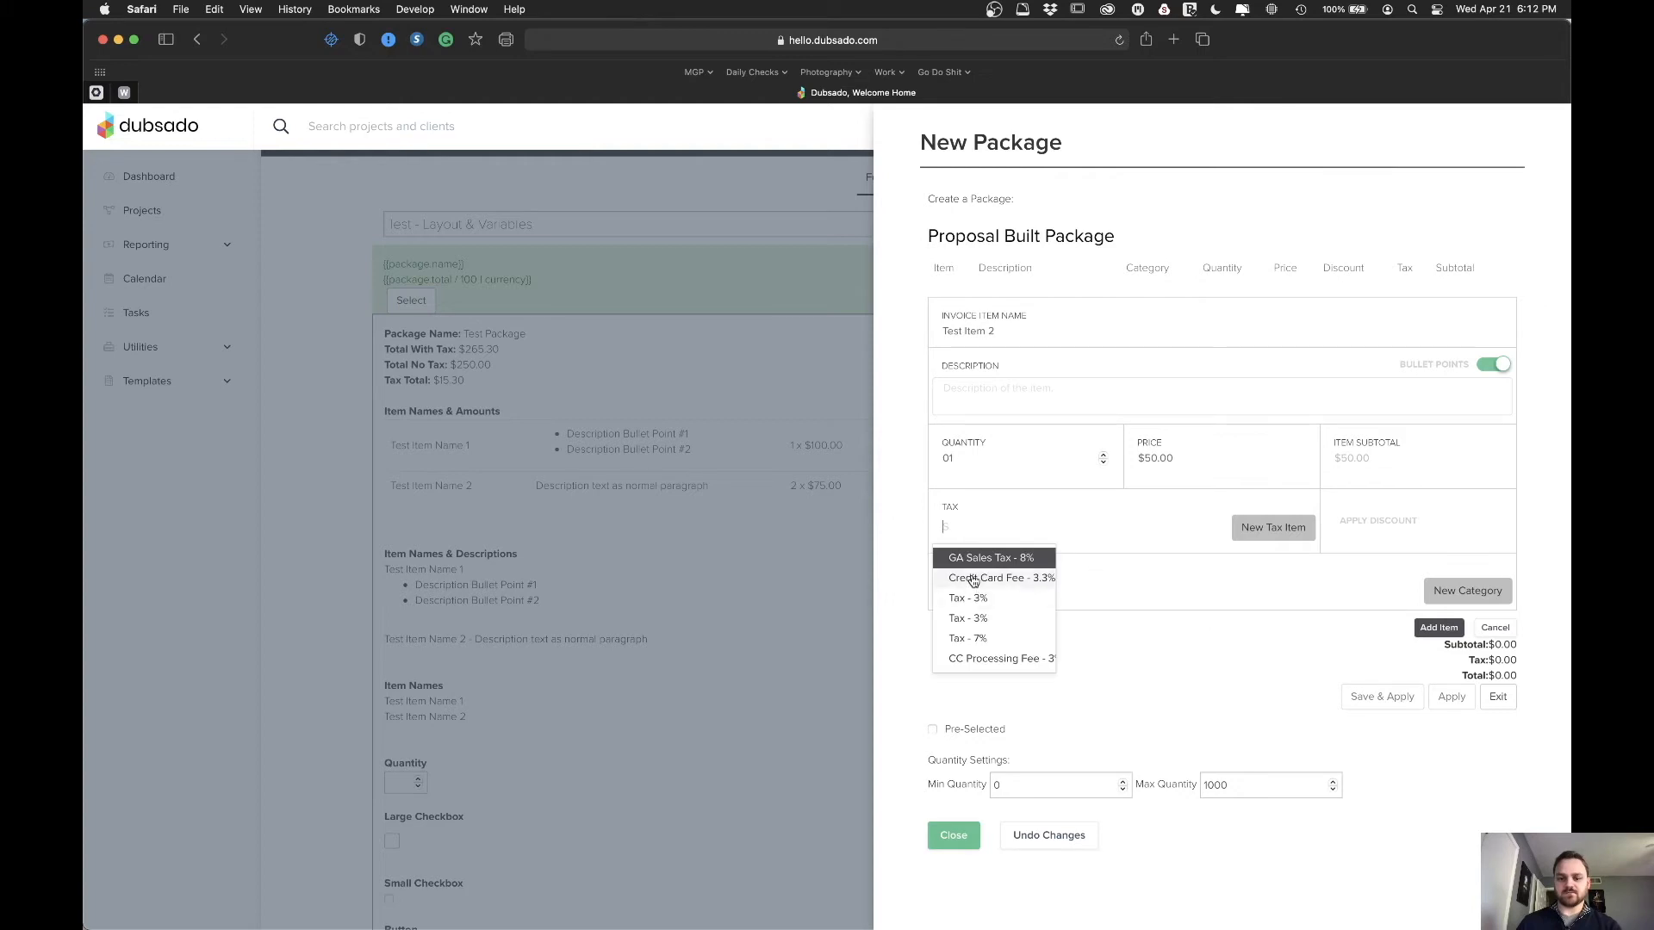
pyautogui.click(973, 578)
pyautogui.click(997, 599)
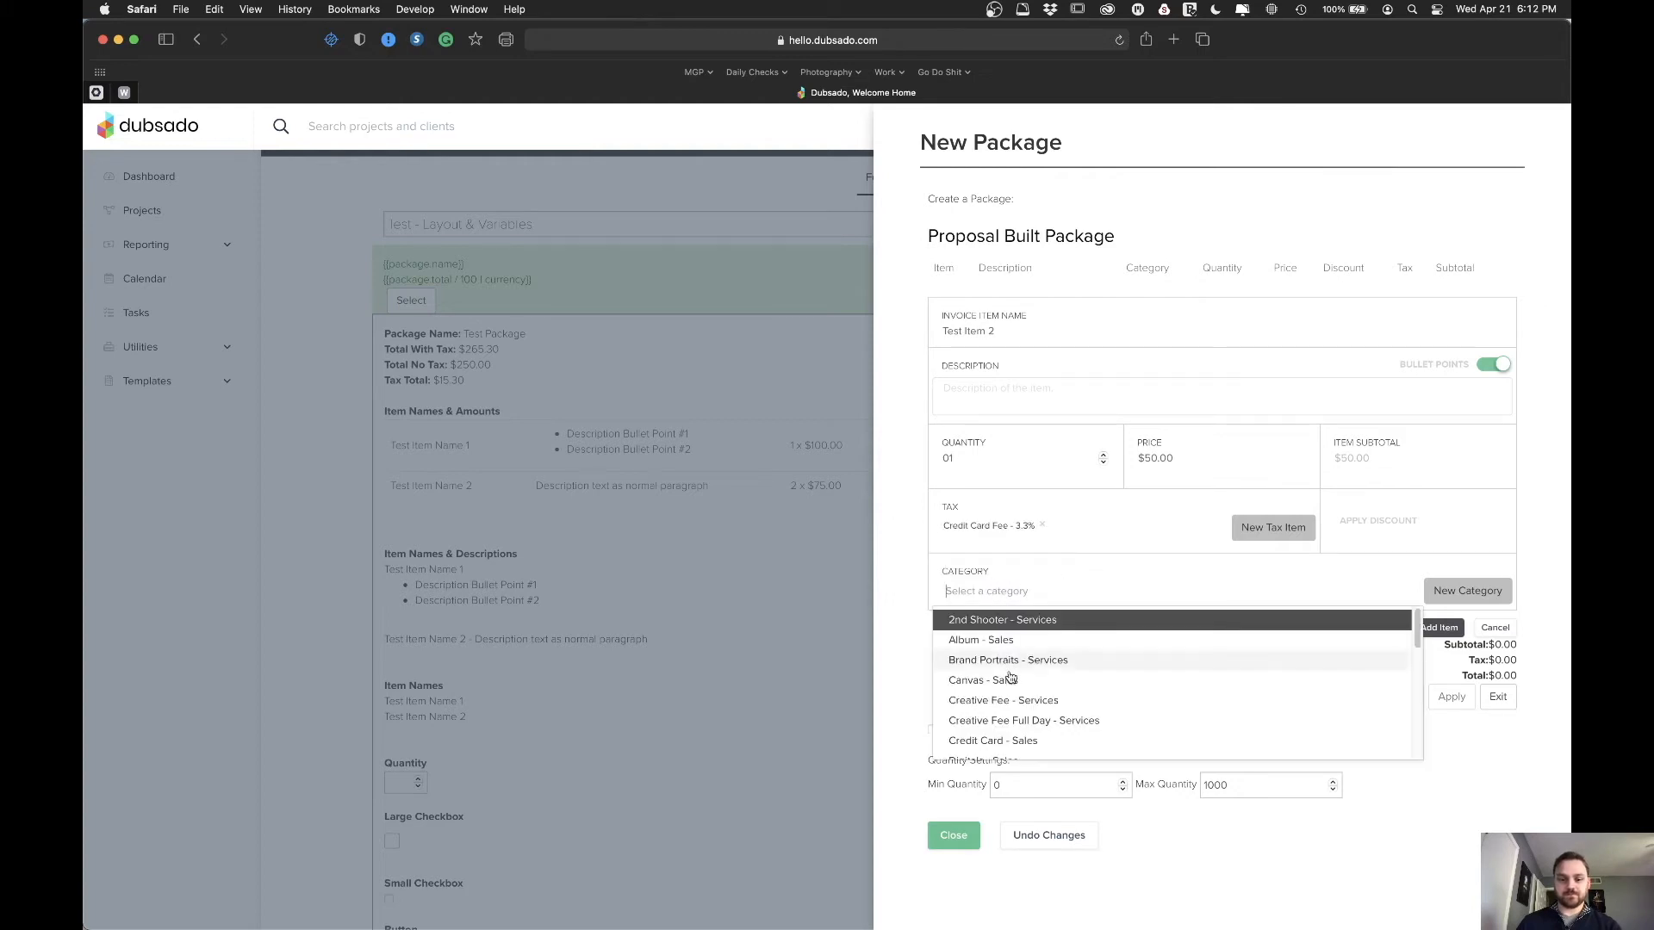
pyautogui.scroll(-5, 1000, 669)
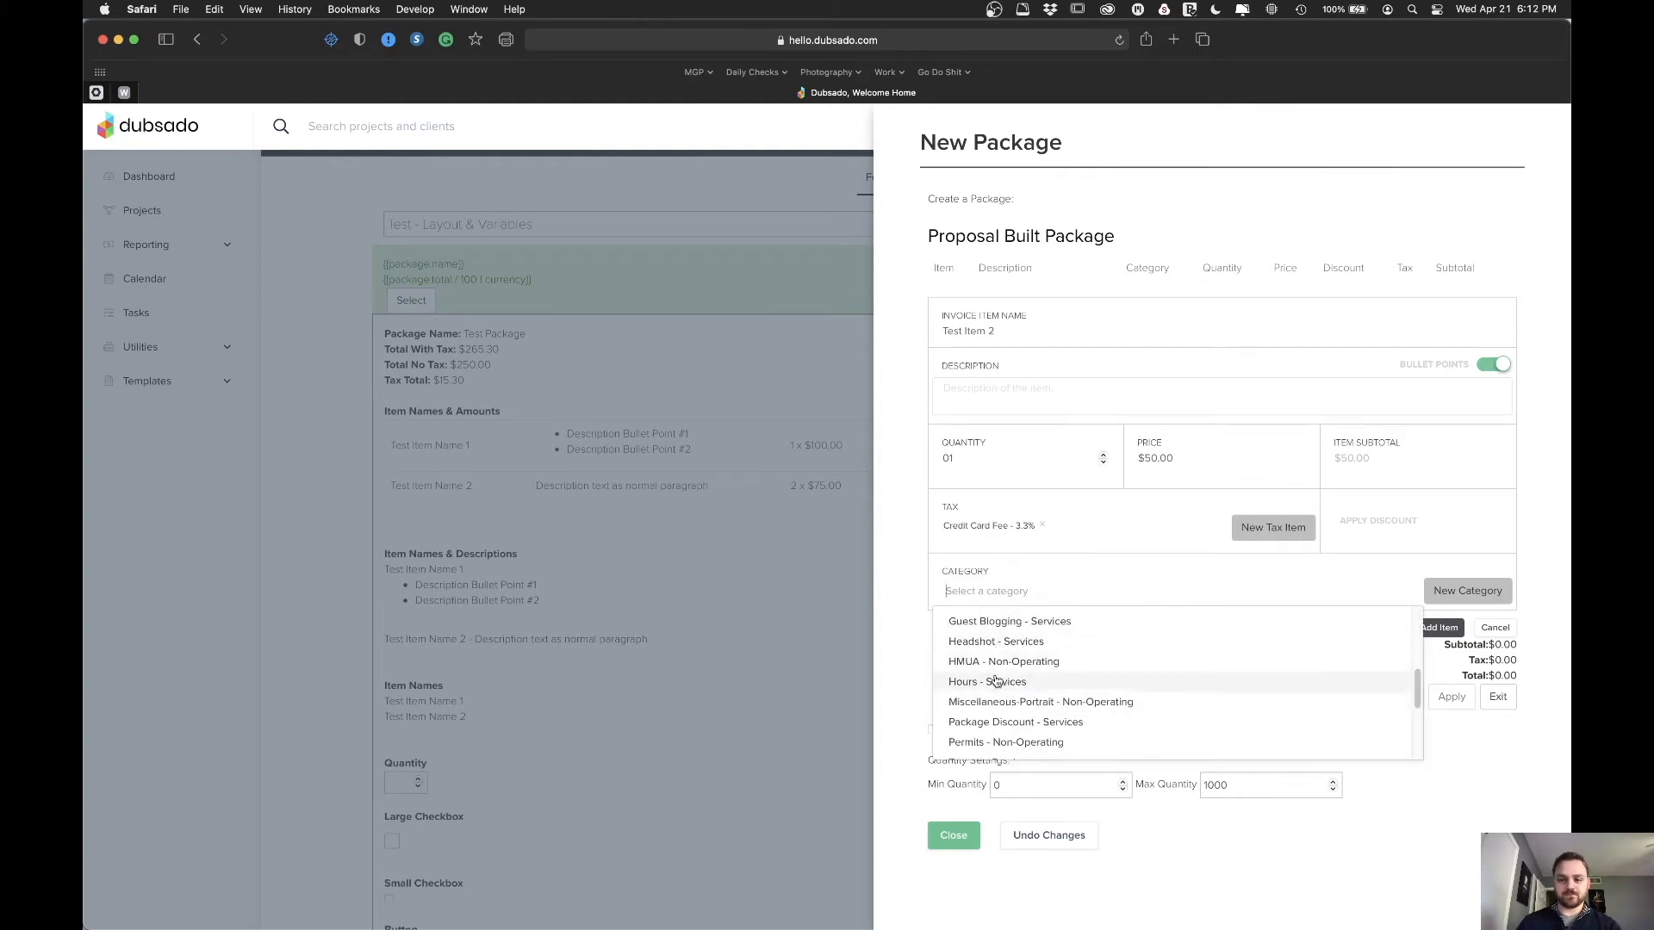
pyautogui.scroll(2, 1004, 681)
pyautogui.scroll(2, 1004, 681)
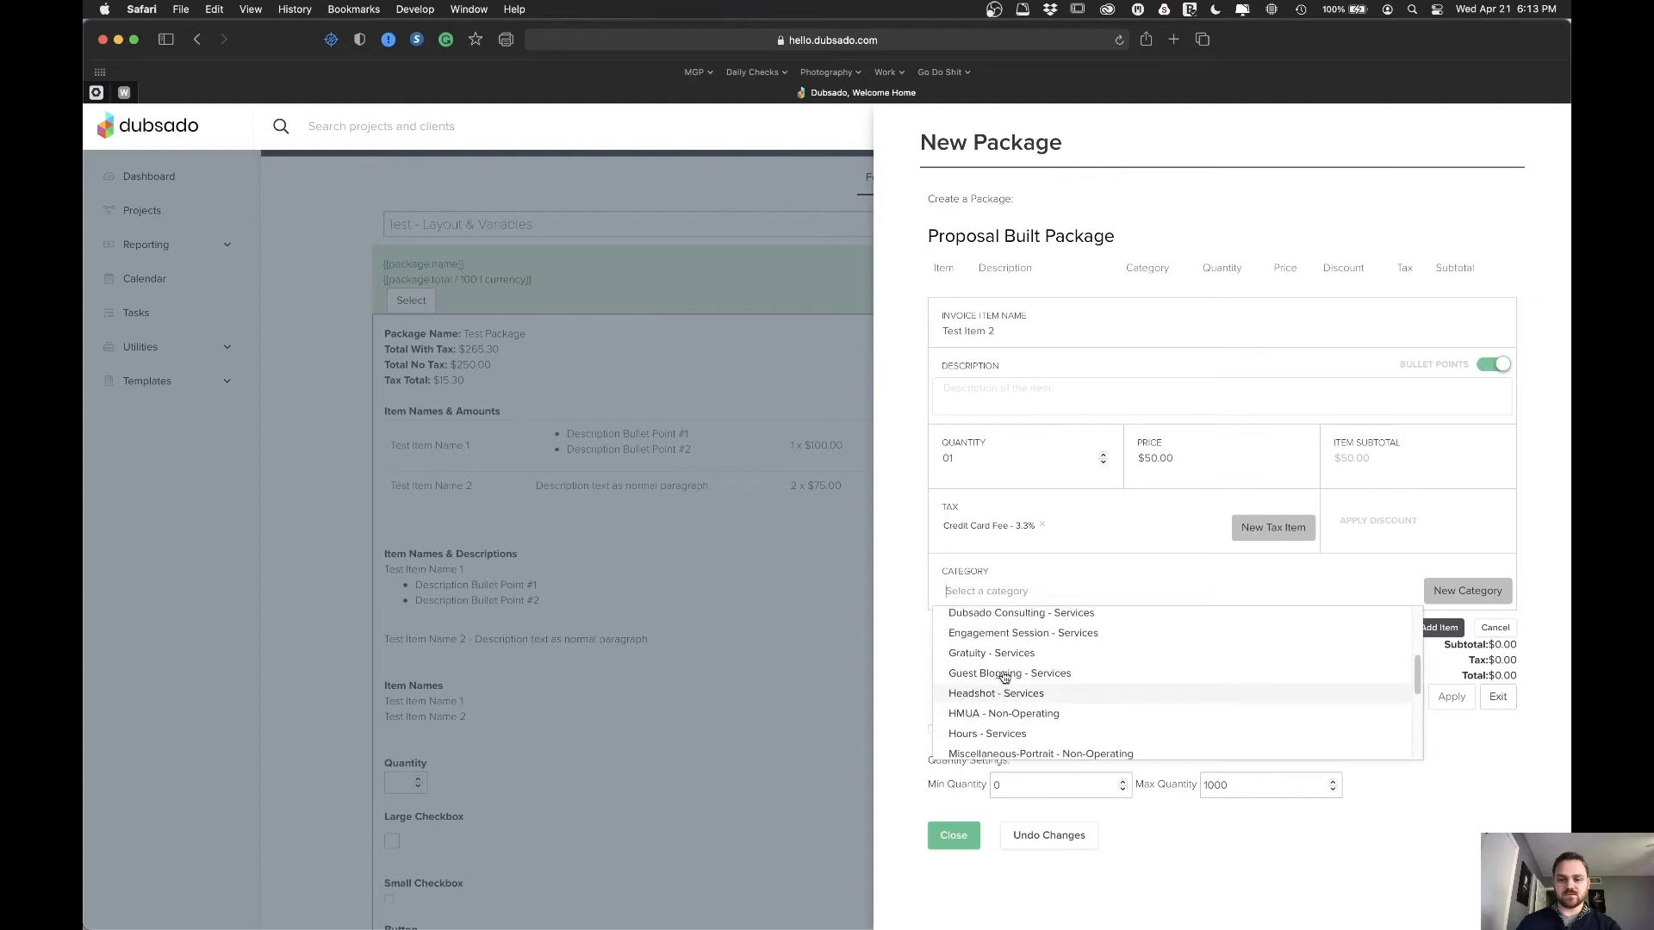
pyautogui.click(997, 618)
pyautogui.click(1436, 628)
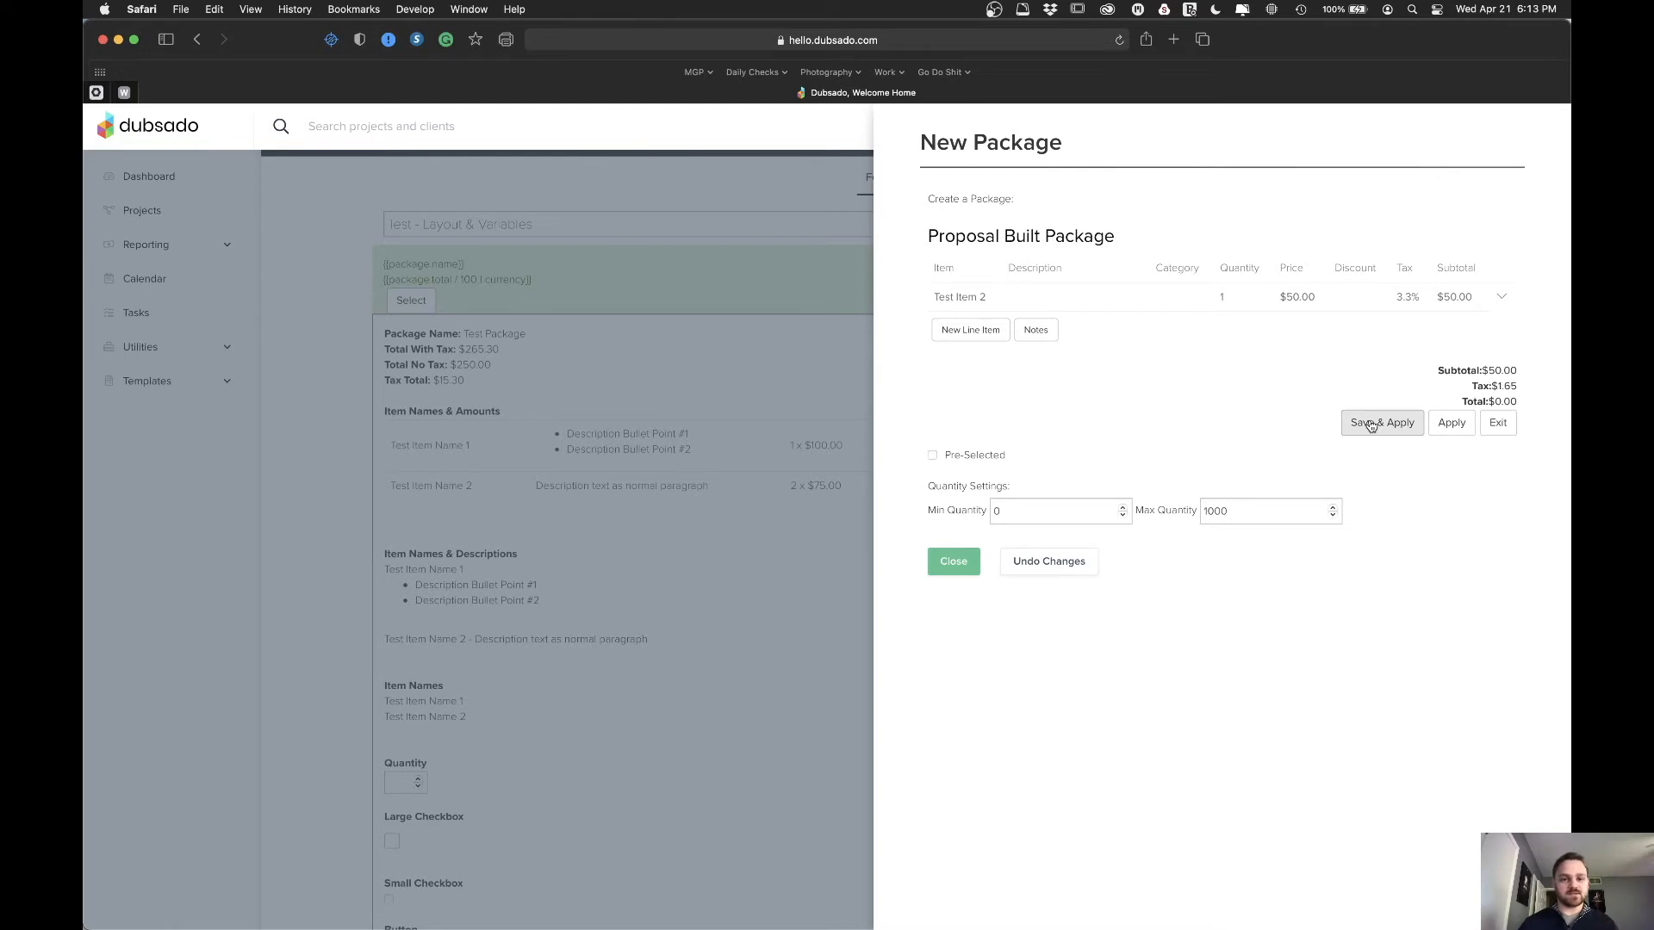
pyautogui.click(1498, 423)
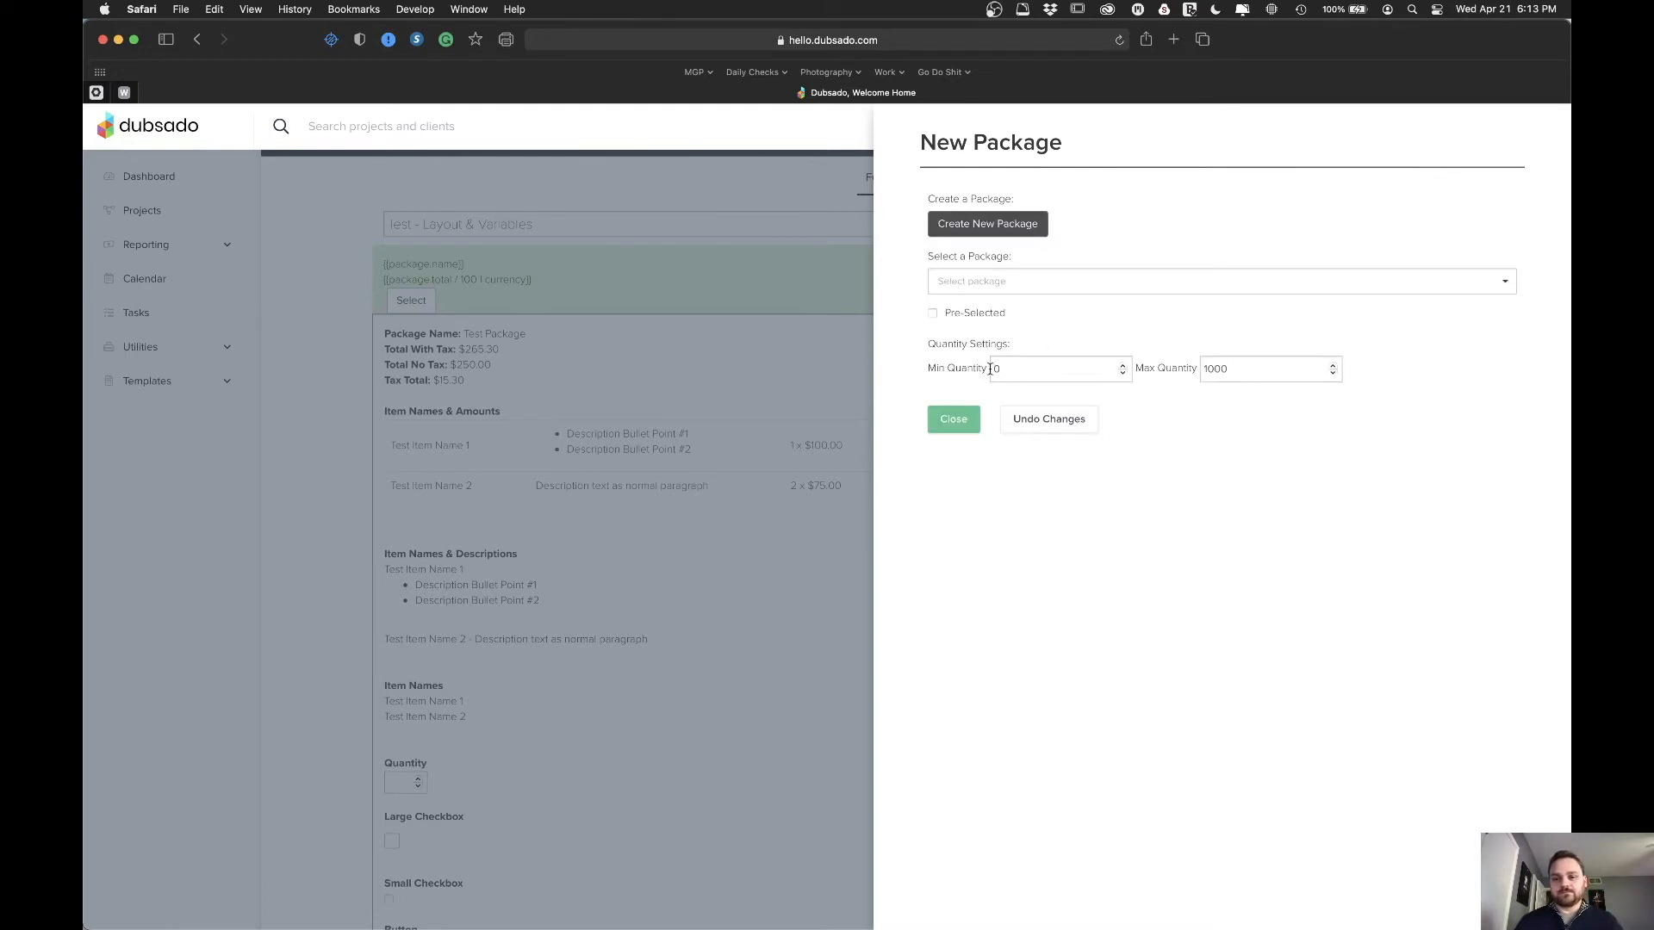
# - Assign the existing "Test Package" to the new package block
pyautogui.click(1068, 283)
pyautogui.scroll(-10, 1135, 371)
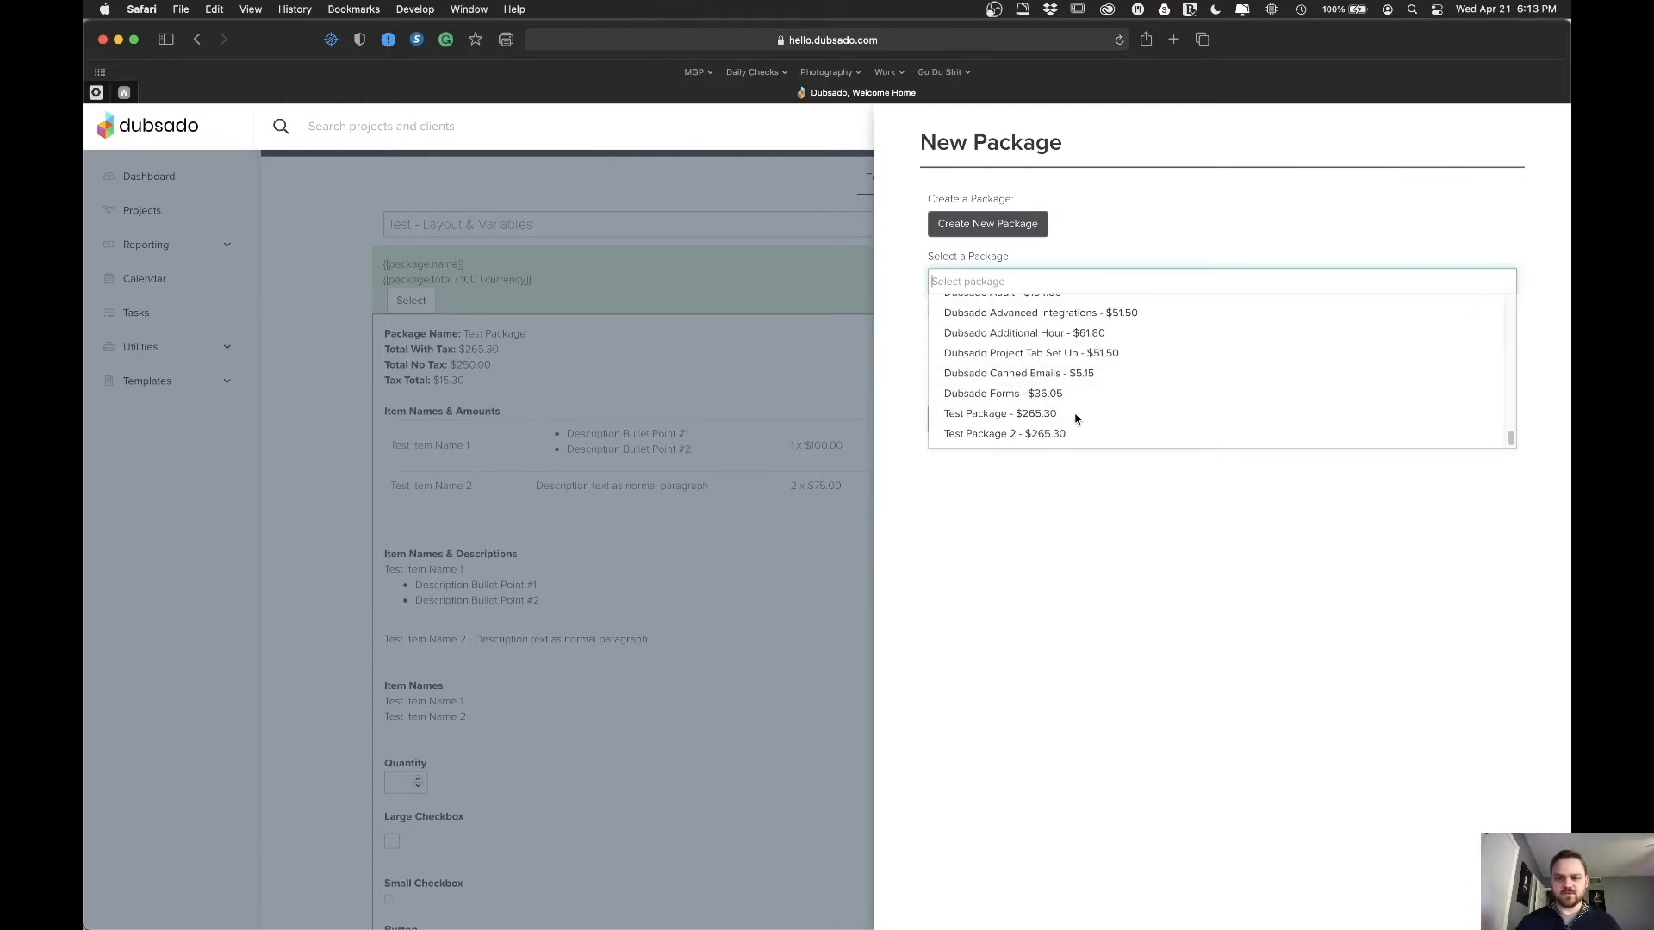
pyautogui.click(1017, 416)
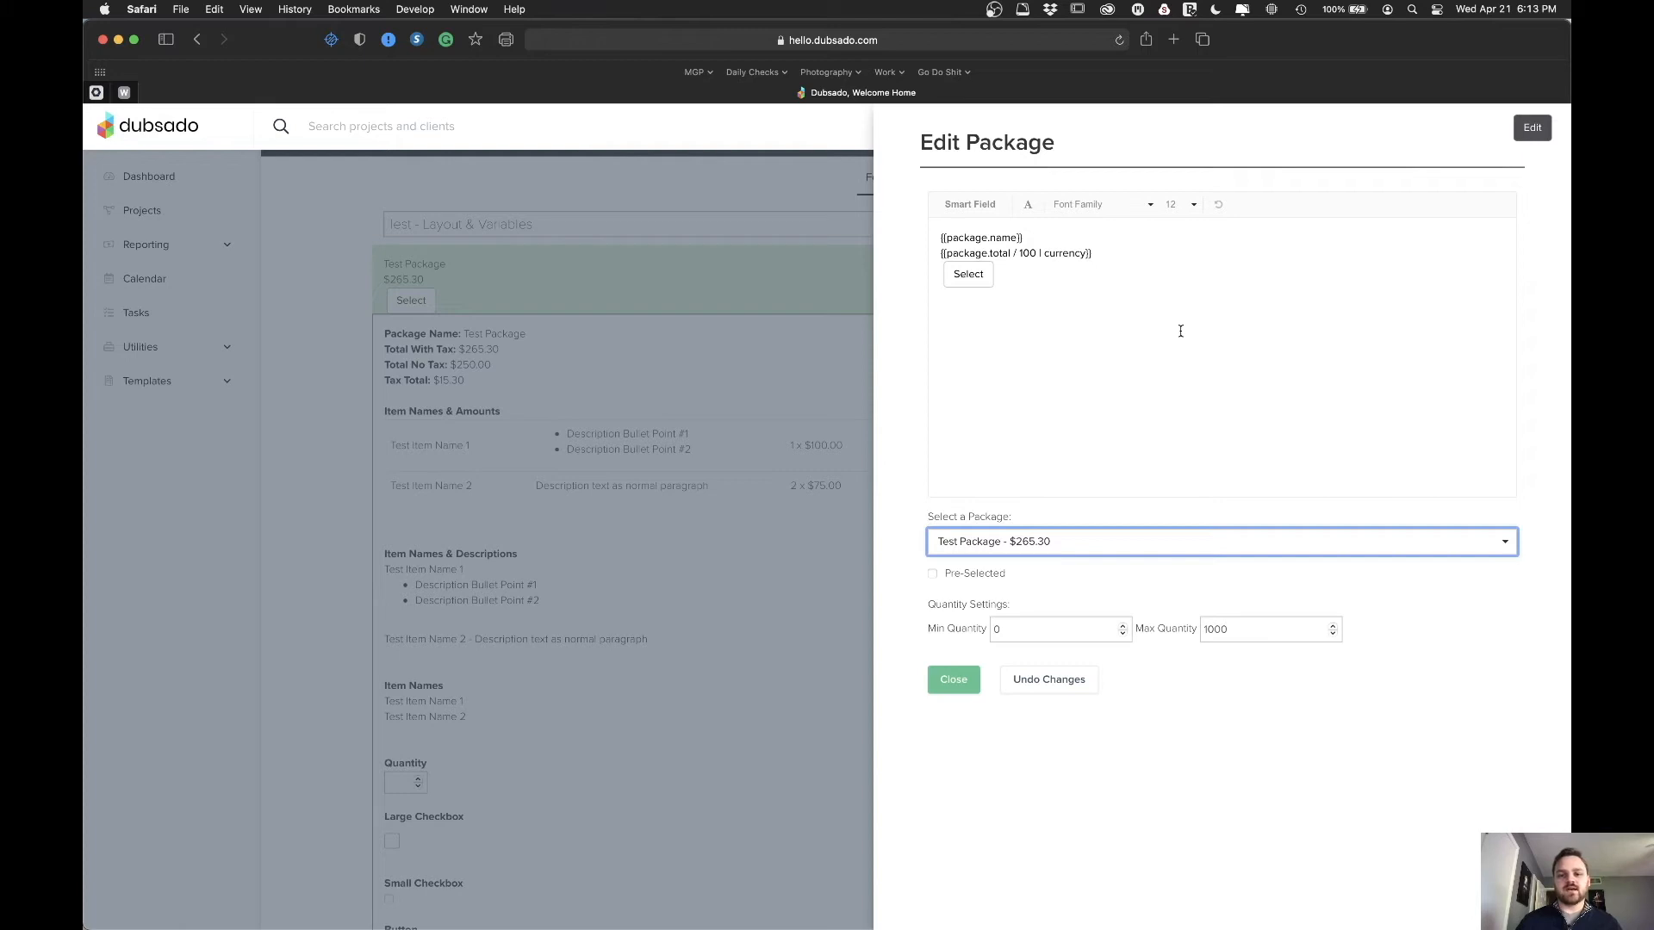
# - Look through the package smart fields available for the block's content, closing the block's settings without inserting any
pyautogui.click(1026, 310)
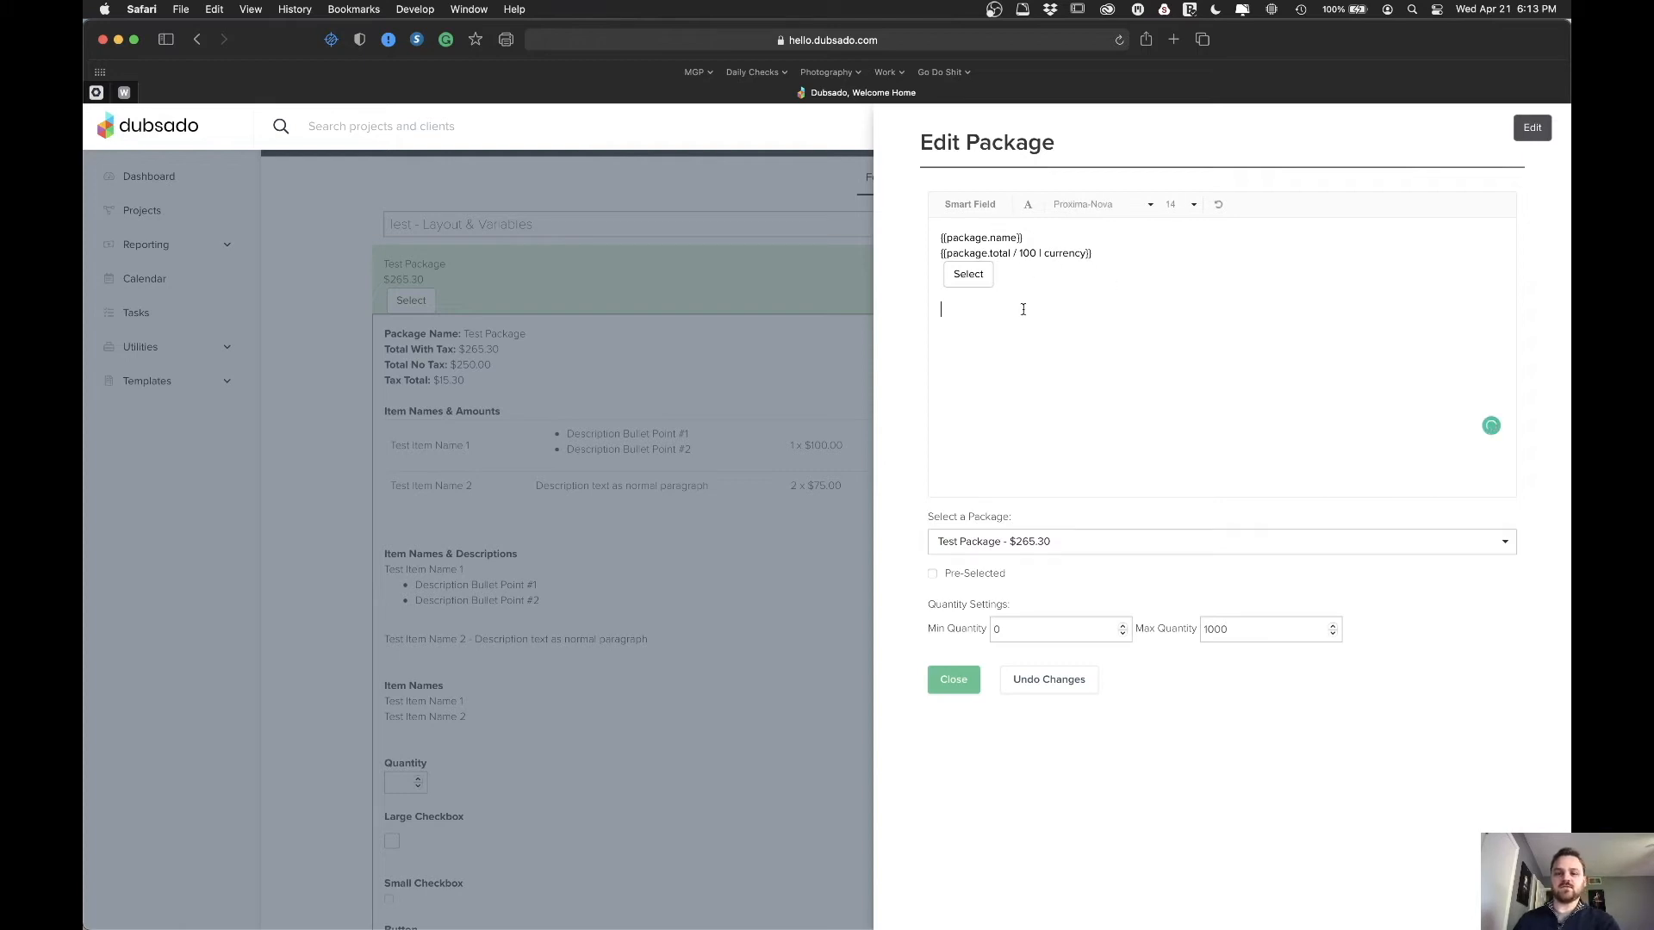
pyautogui.click(971, 205)
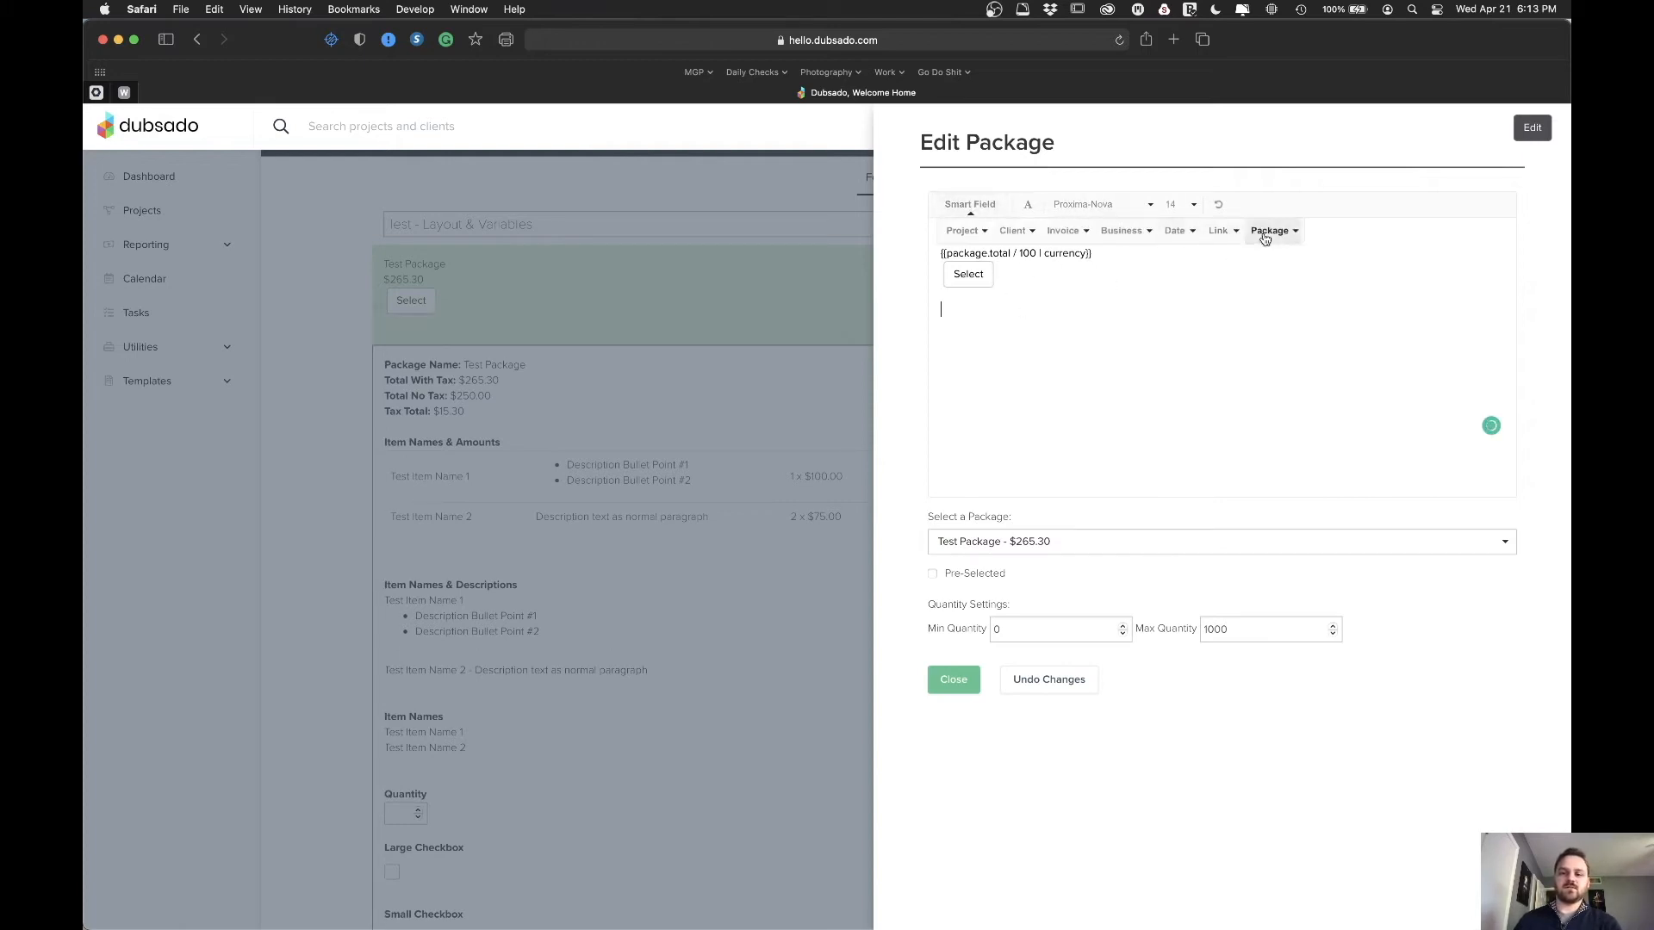
pyautogui.click(1272, 230)
pyautogui.scroll(-2, 1413, 340)
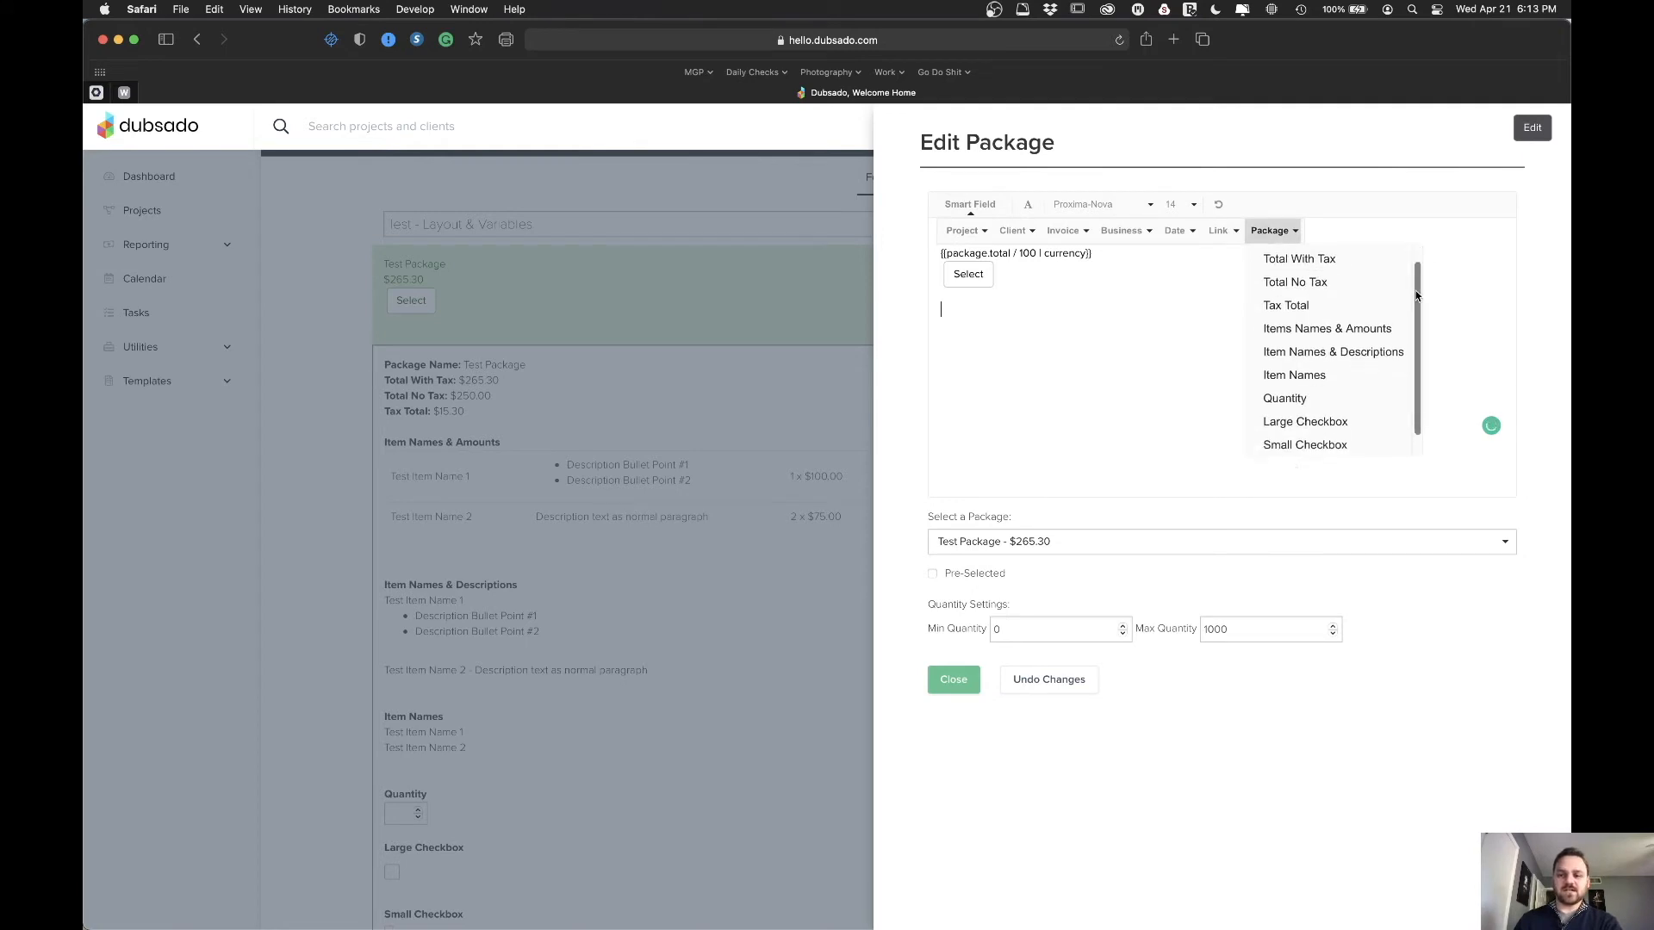
pyautogui.scroll(2, 1413, 343)
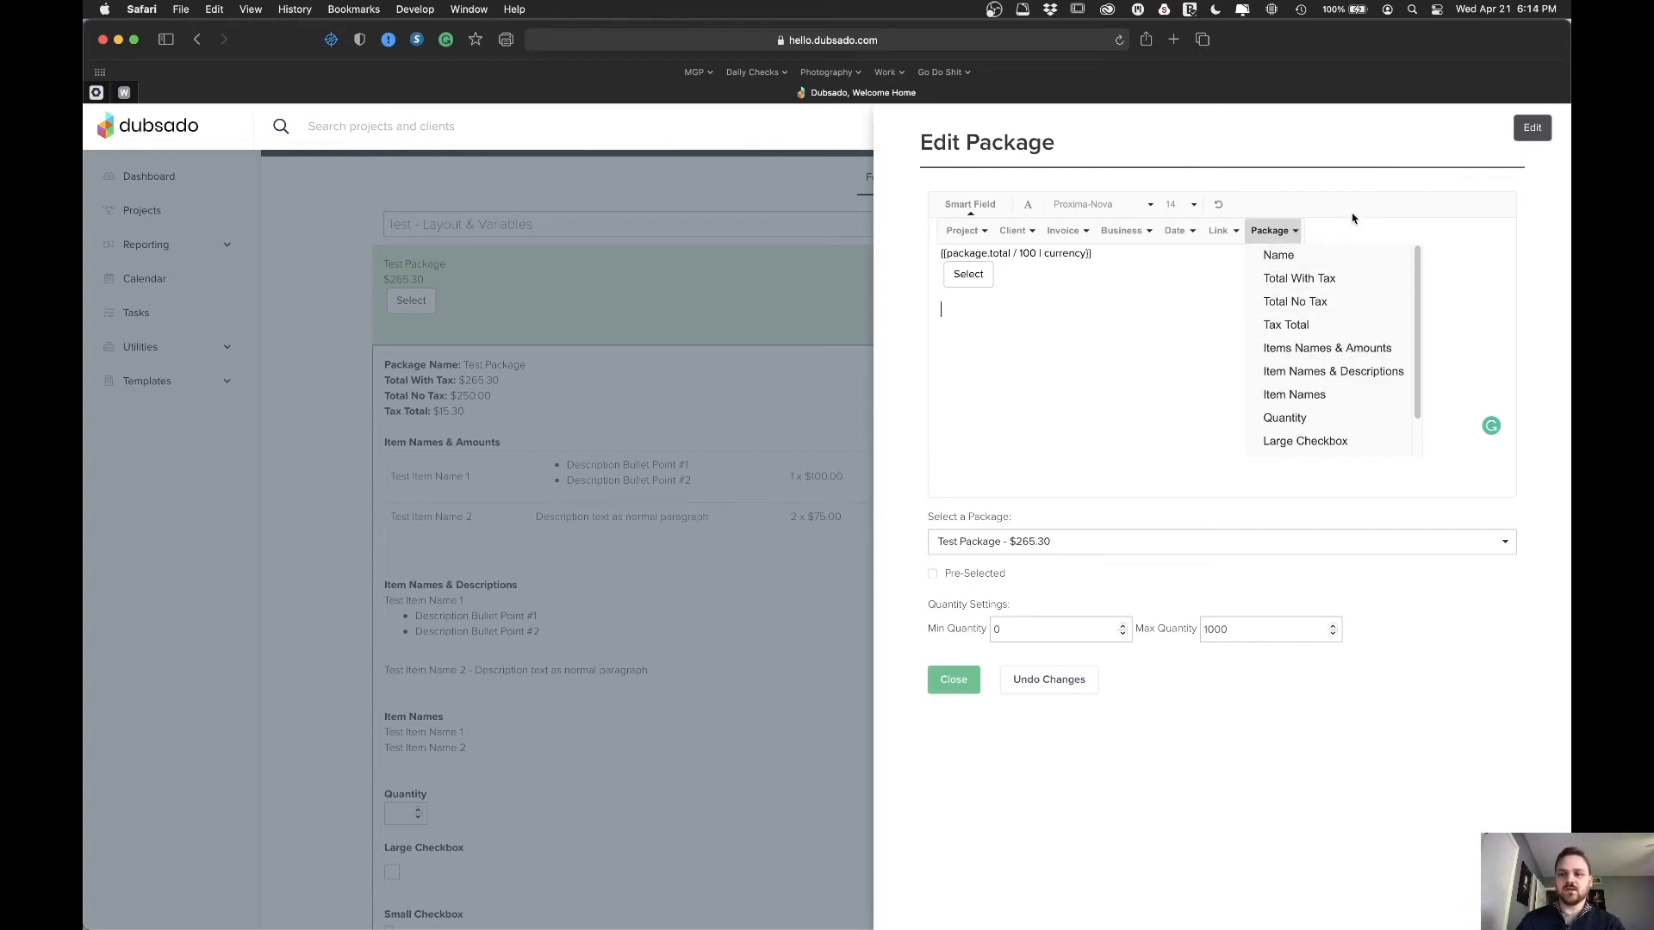
pyautogui.click(1285, 511)
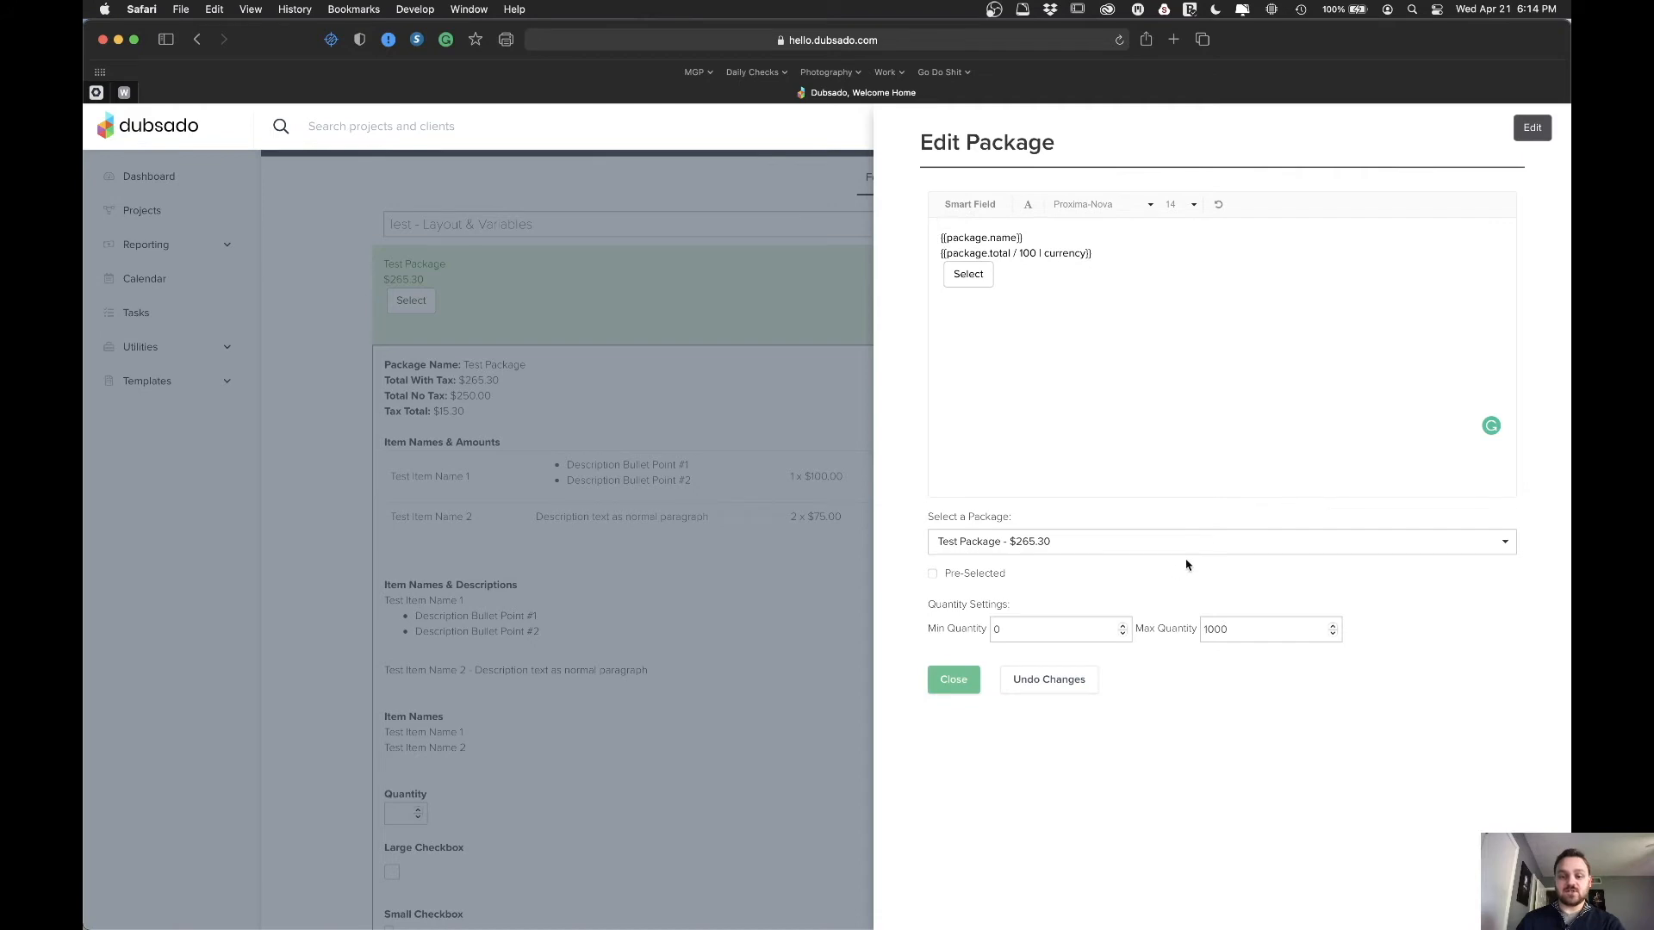
pyautogui.click(953, 689)
# - Open the form's existing detailed package block to examine the smart fields behind its names, totals and items
pyautogui.scroll(-2, 831, 544)
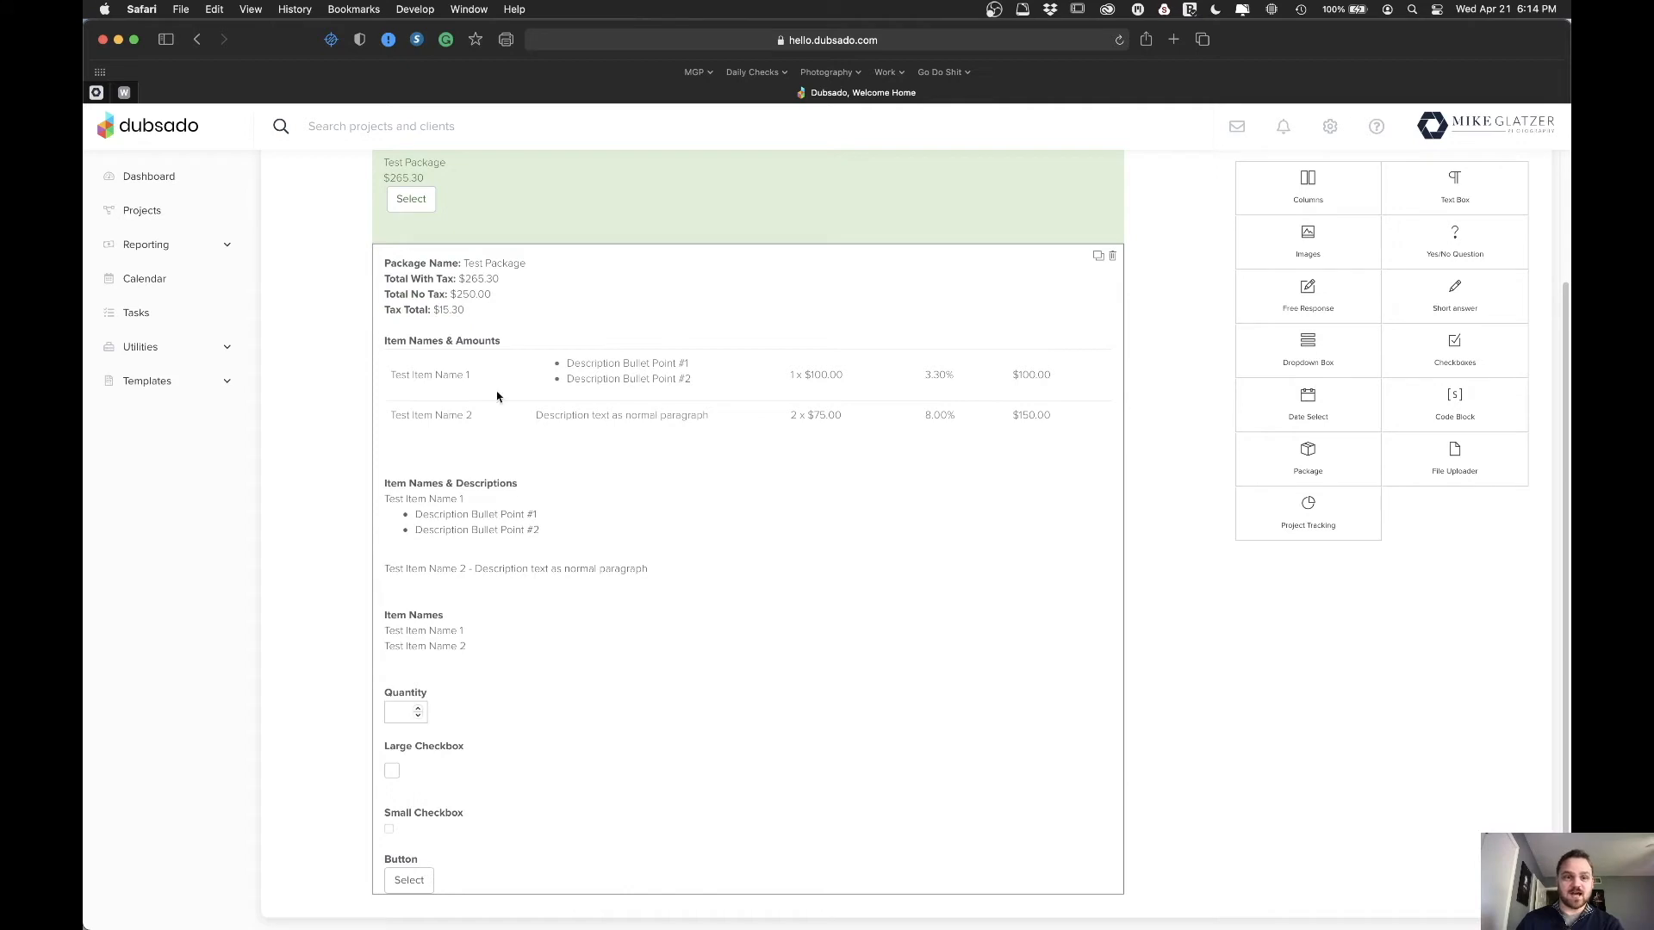
pyautogui.click(613, 276)
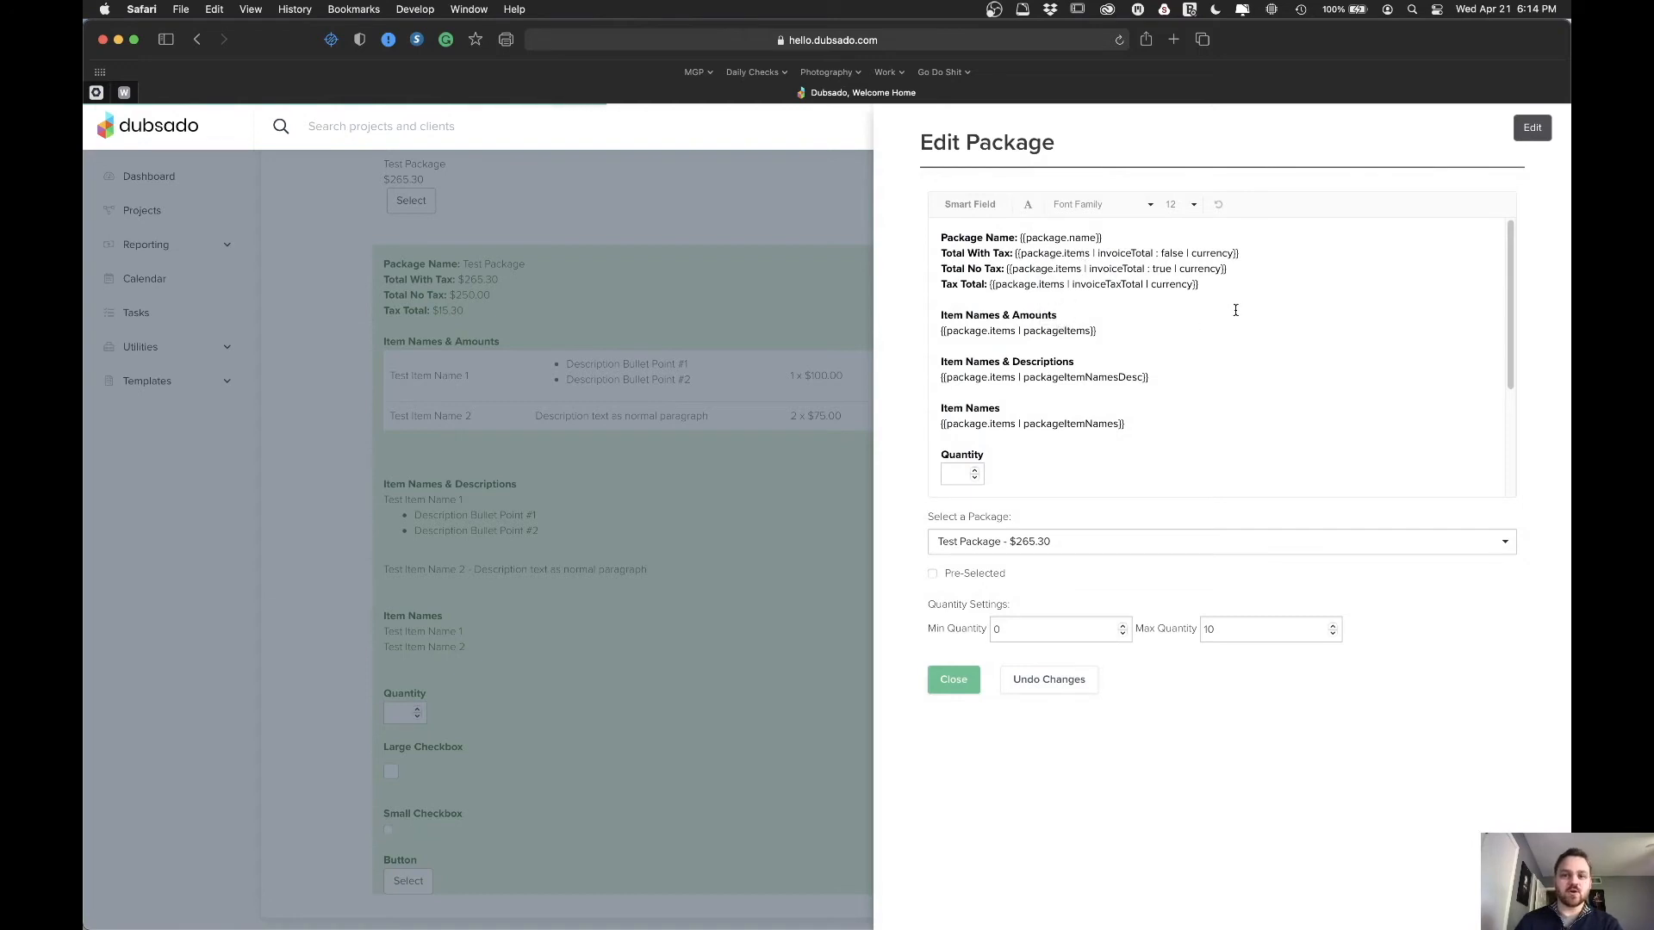
# - Examine the remaining smart fields in the detailed package block, close its settings, and compare them with the rendered package details
pyautogui.scroll(-1, 1185, 336)
pyautogui.scroll(-2, 1183, 336)
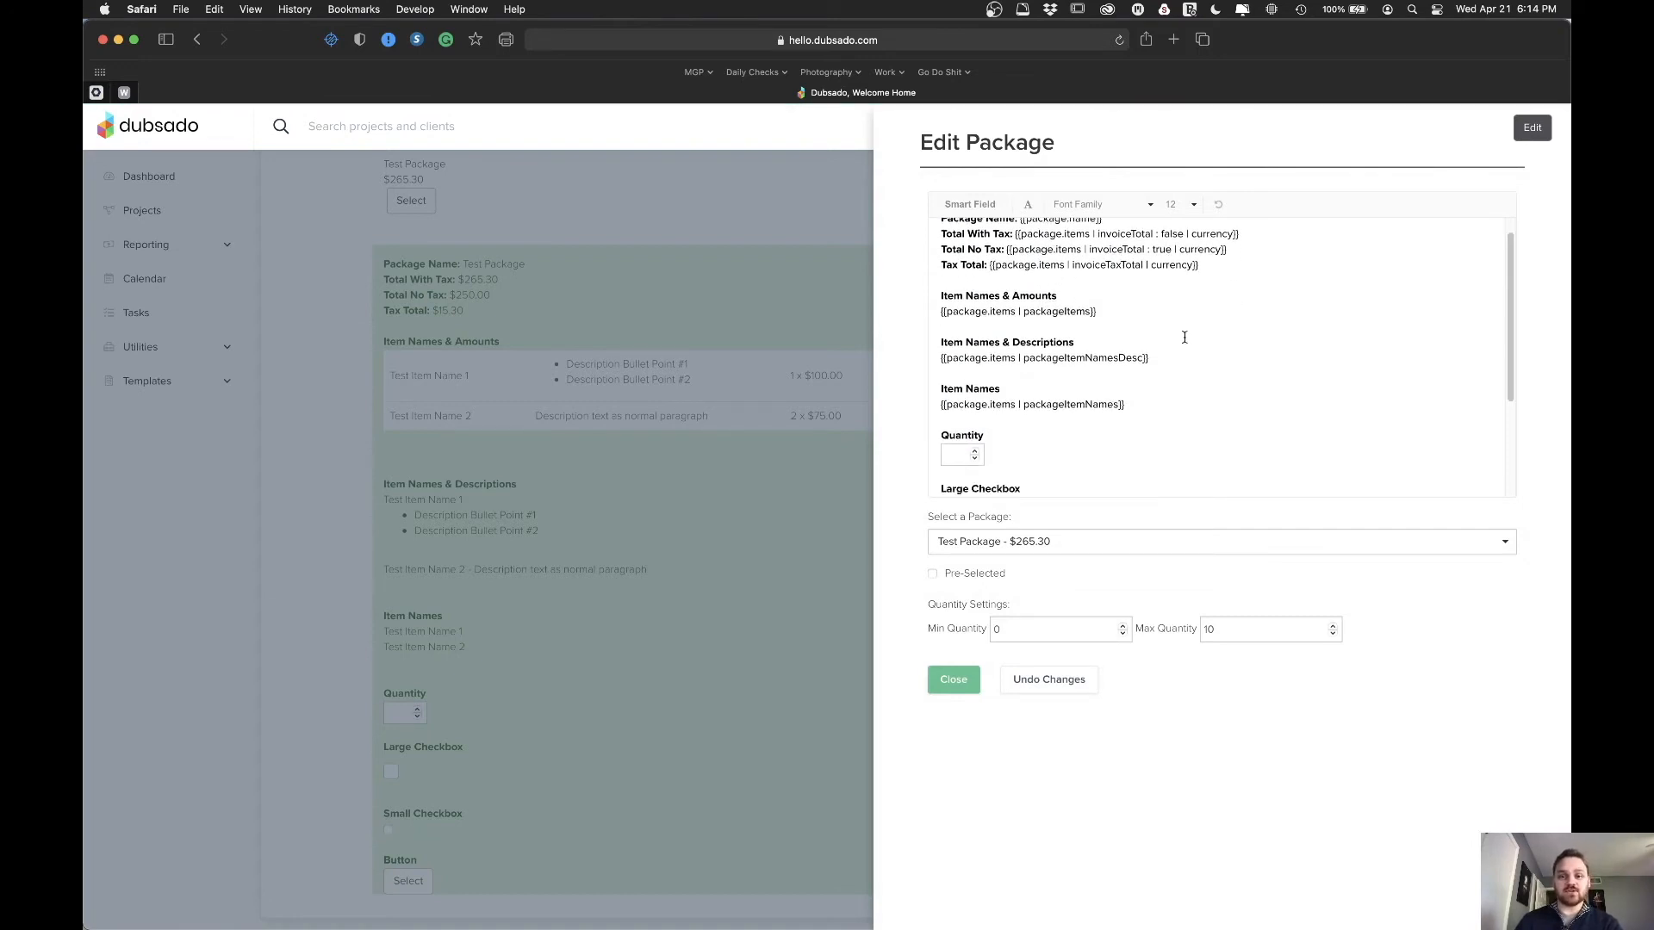
pyautogui.scroll(-1, 1159, 311)
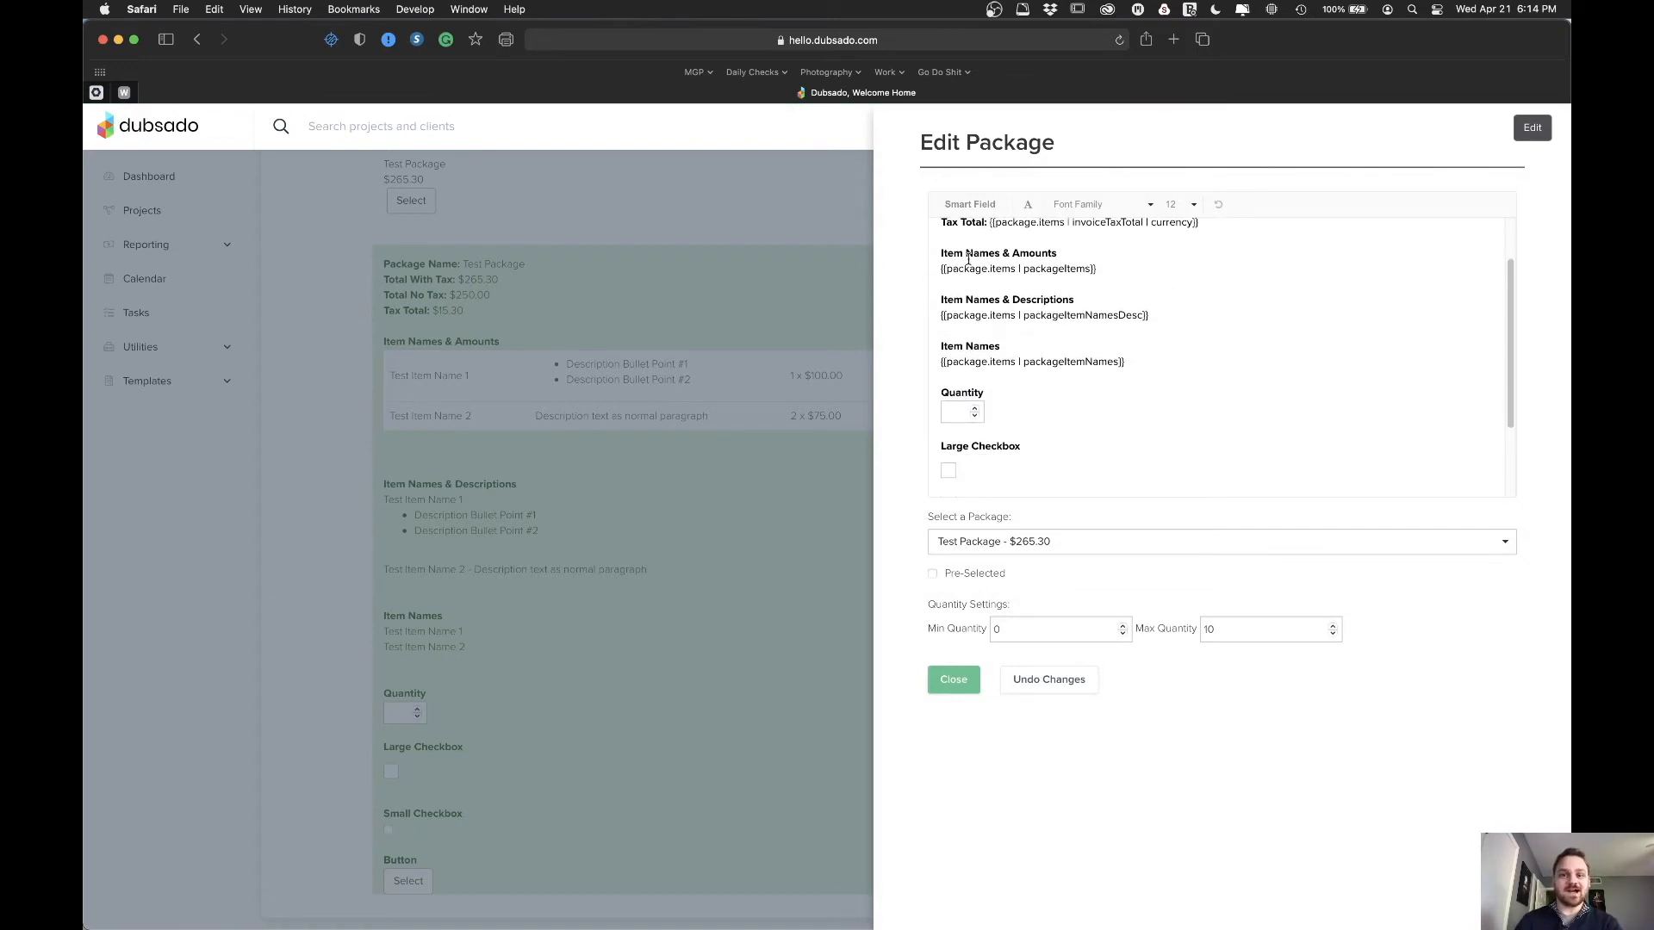
pyautogui.click(953, 680)
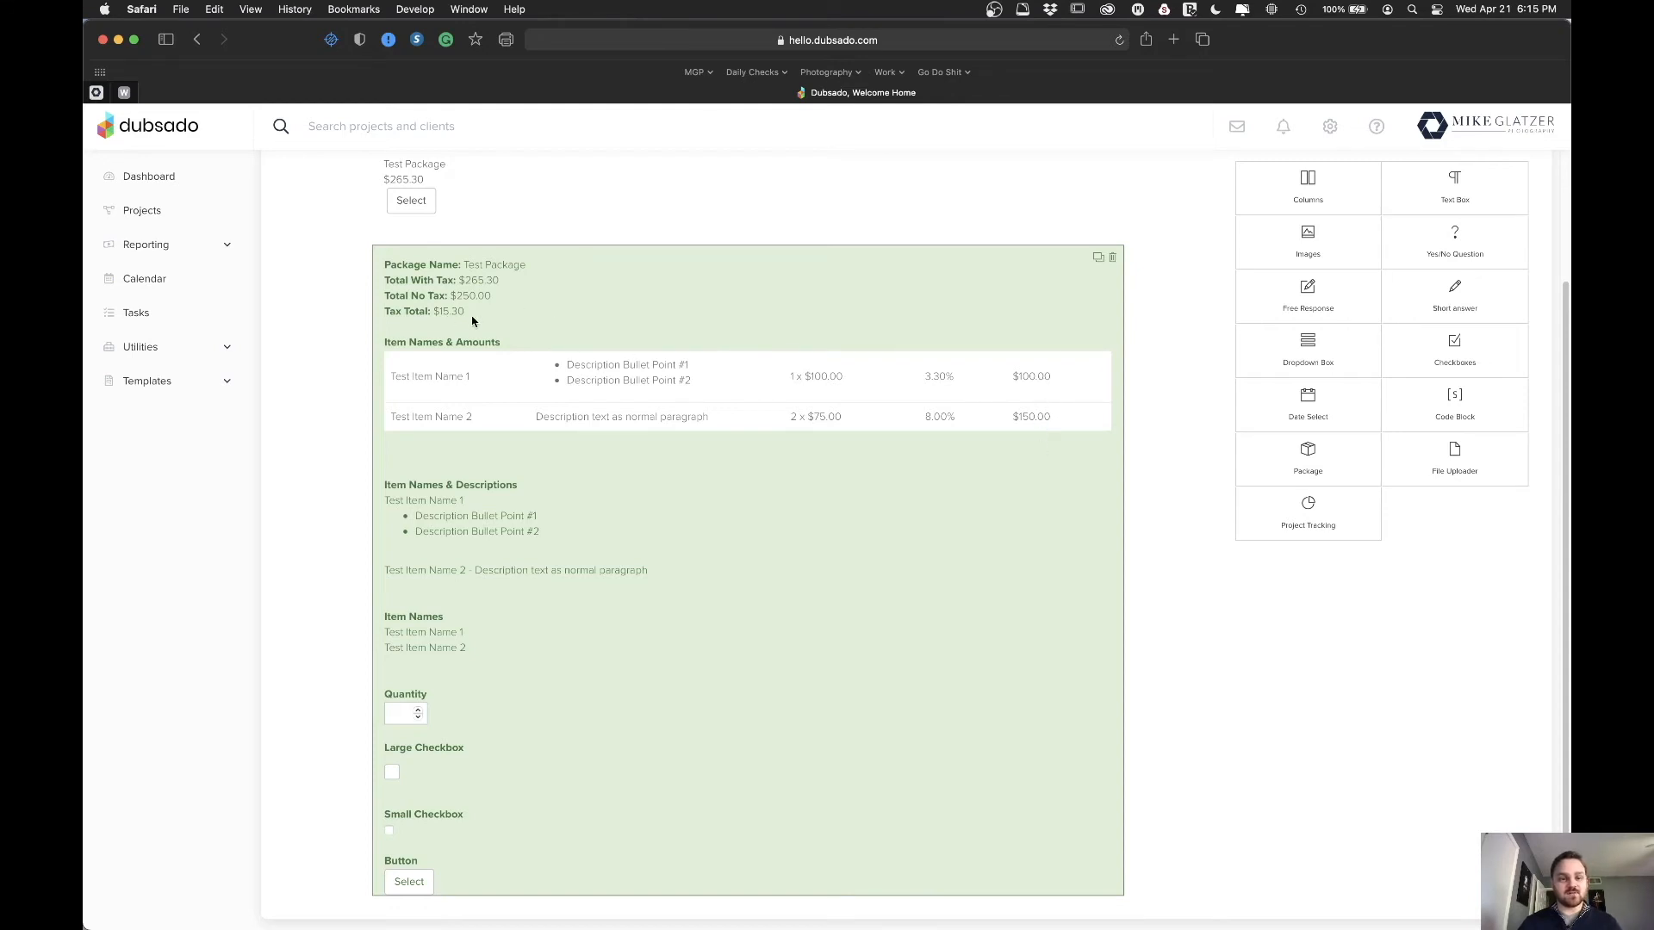
pyautogui.scroll(-1, 683, 513)
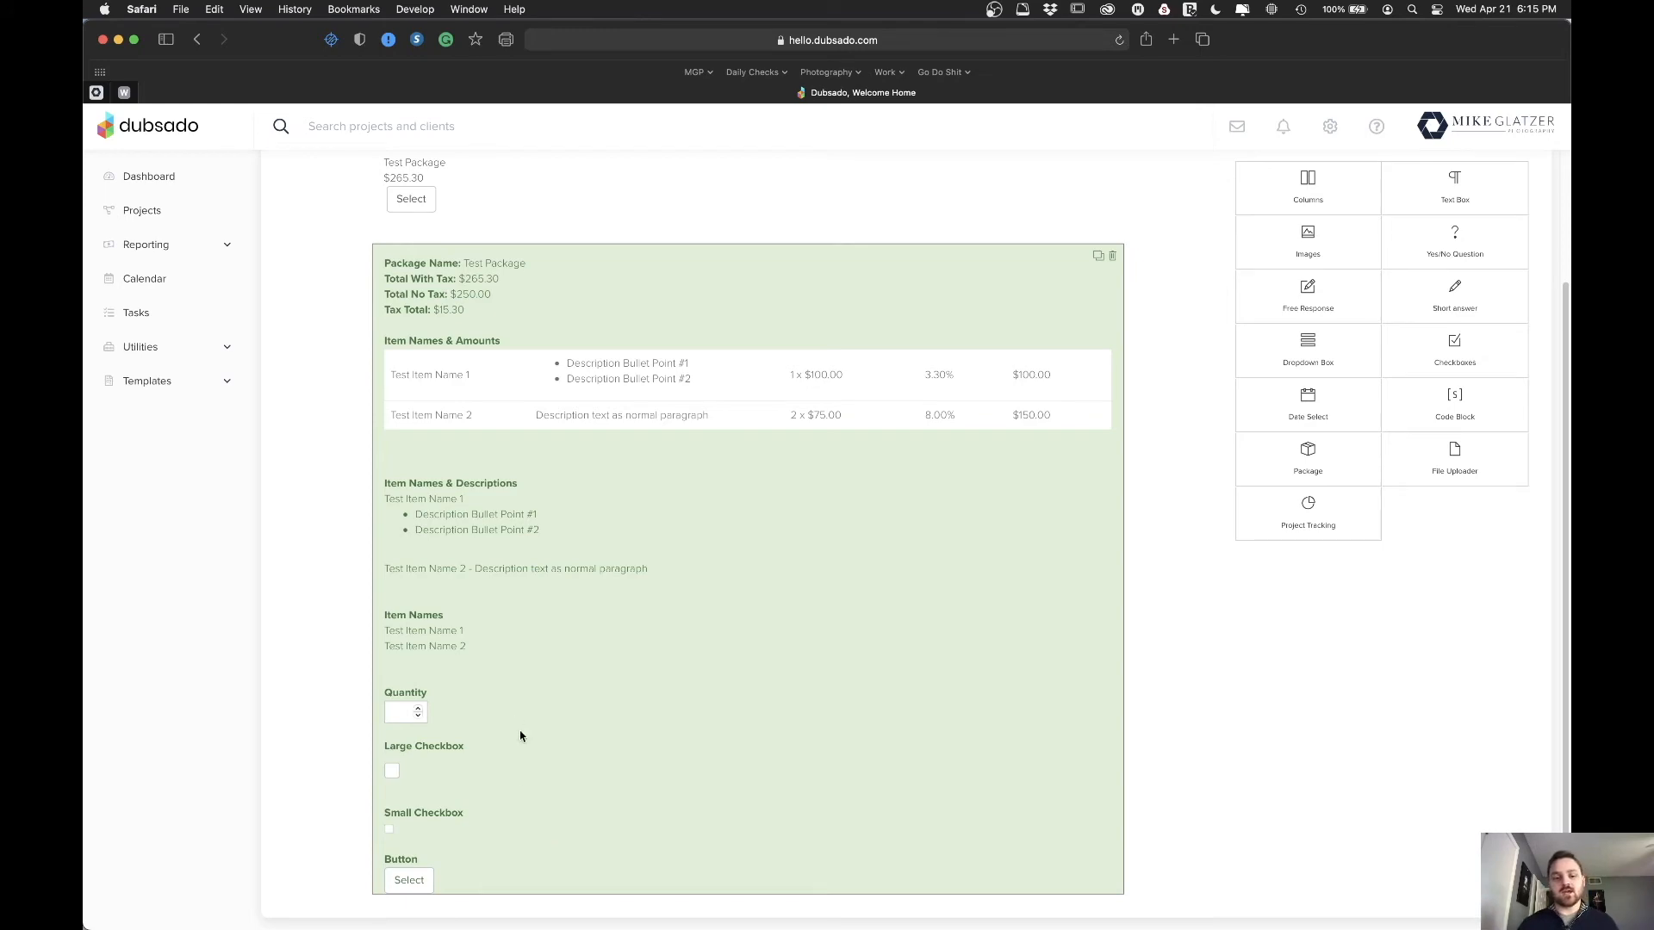
# - Set the quantity in the detailed package block's preview to 1 and close the block's settings
pyautogui.click(419, 713)
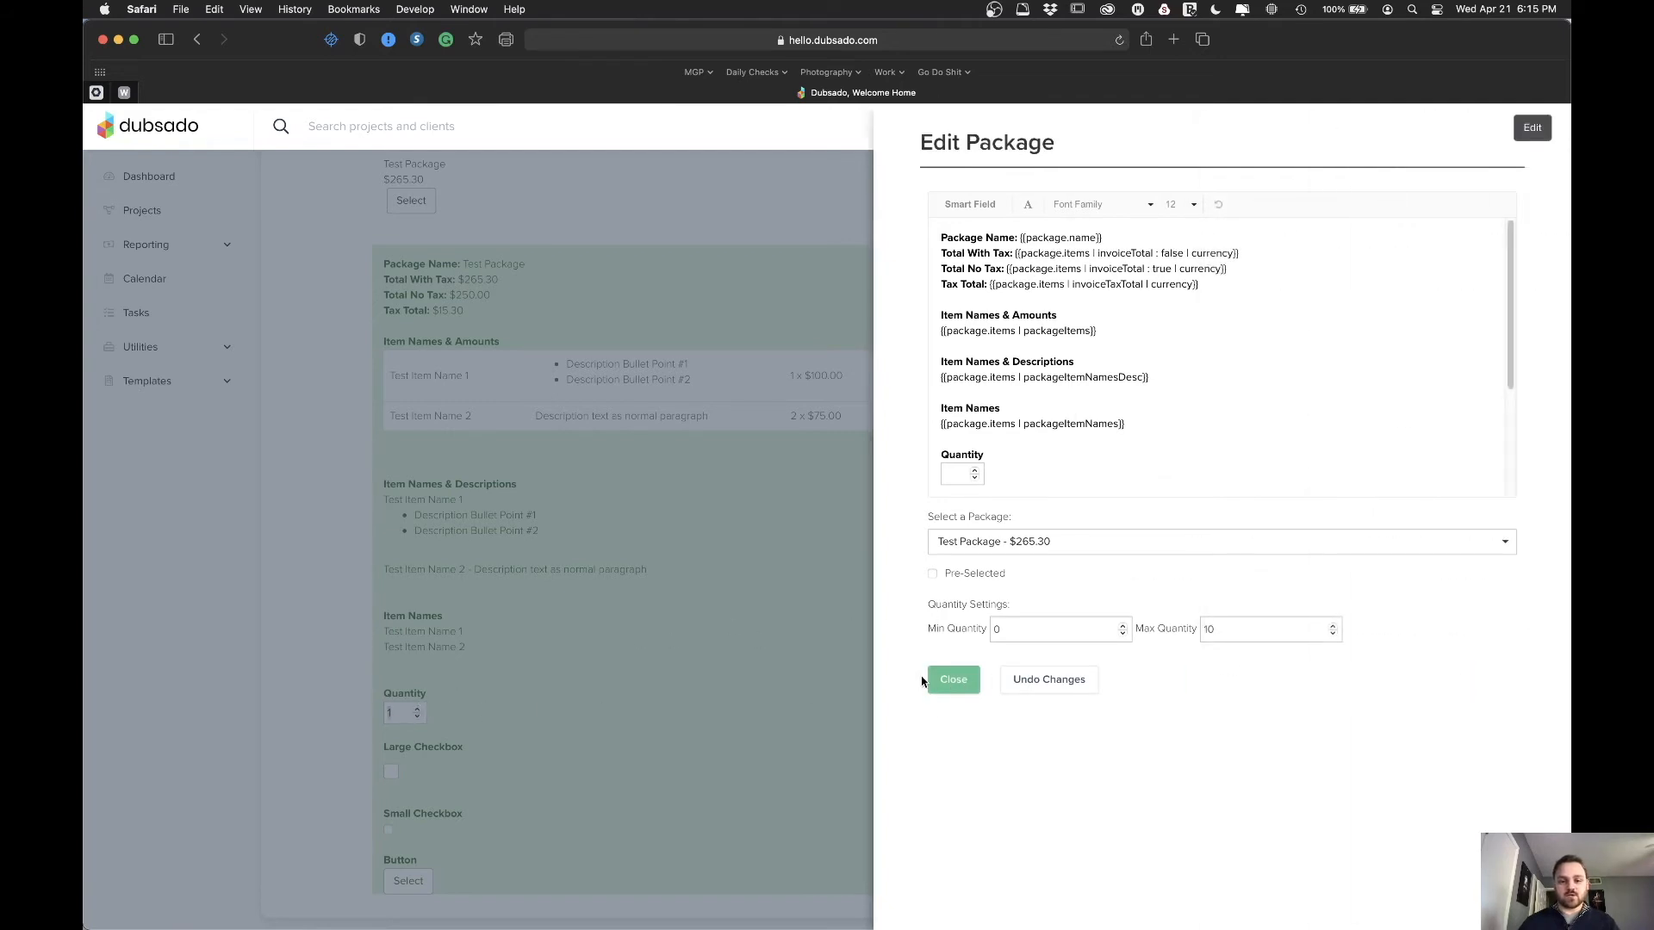
pyautogui.click(953, 682)
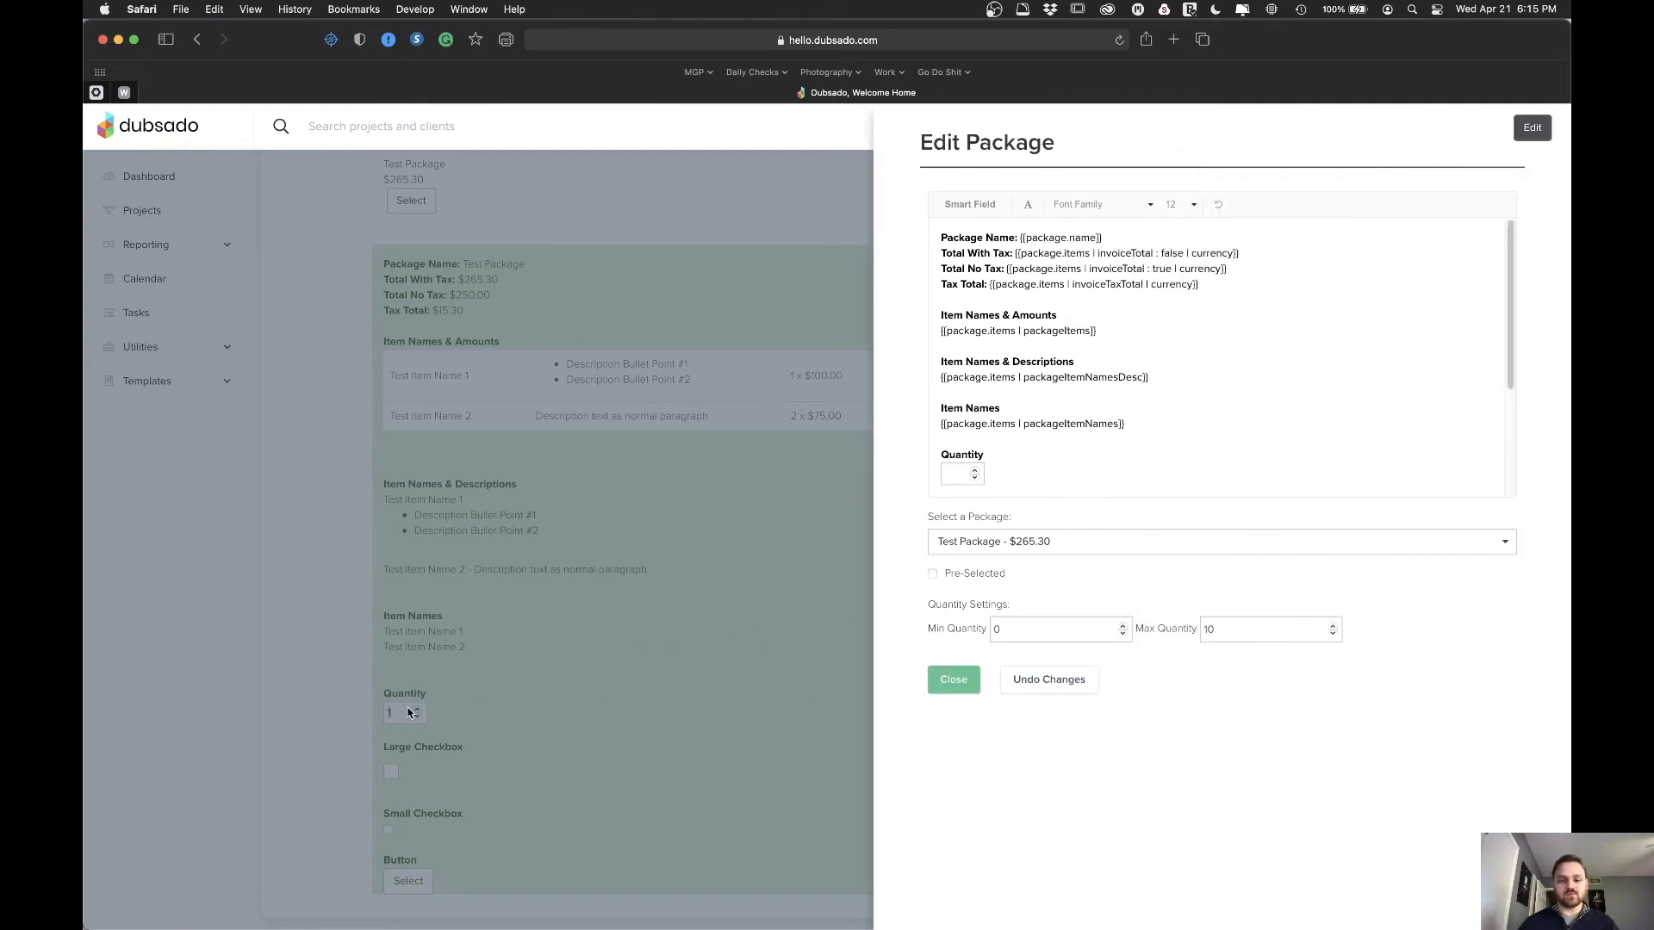
pyautogui.click(958, 677)
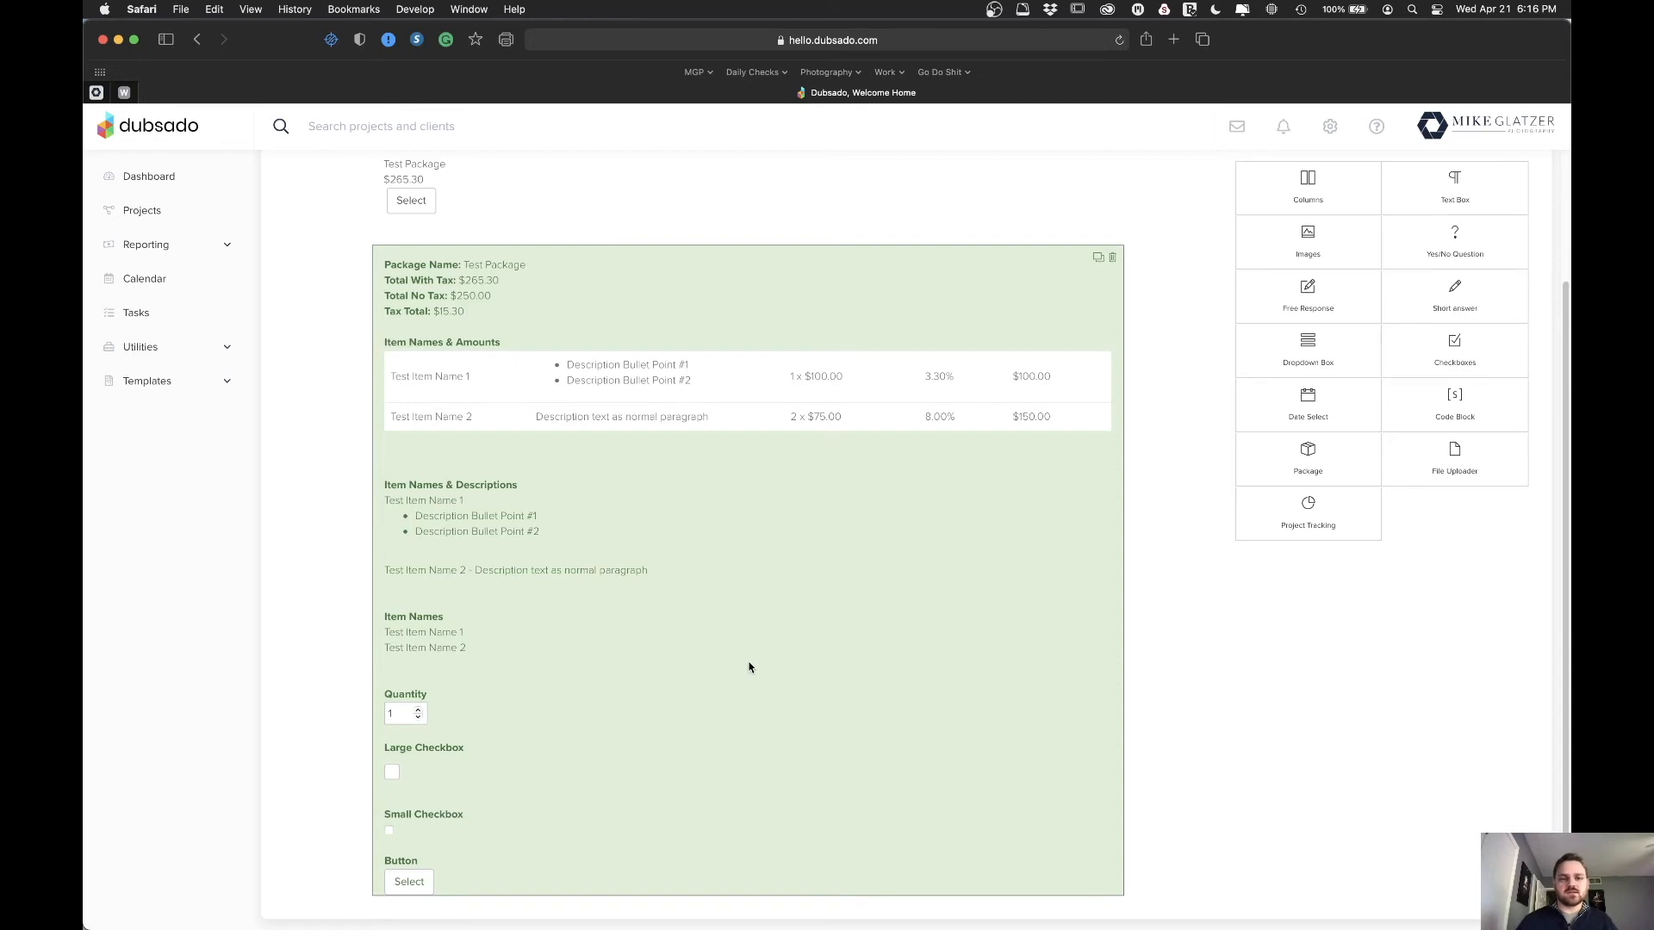
# - Open the settings of the simple package block below the form title and try the Pre-Selected option, switching it back off
pyautogui.scroll(4, 747, 668)
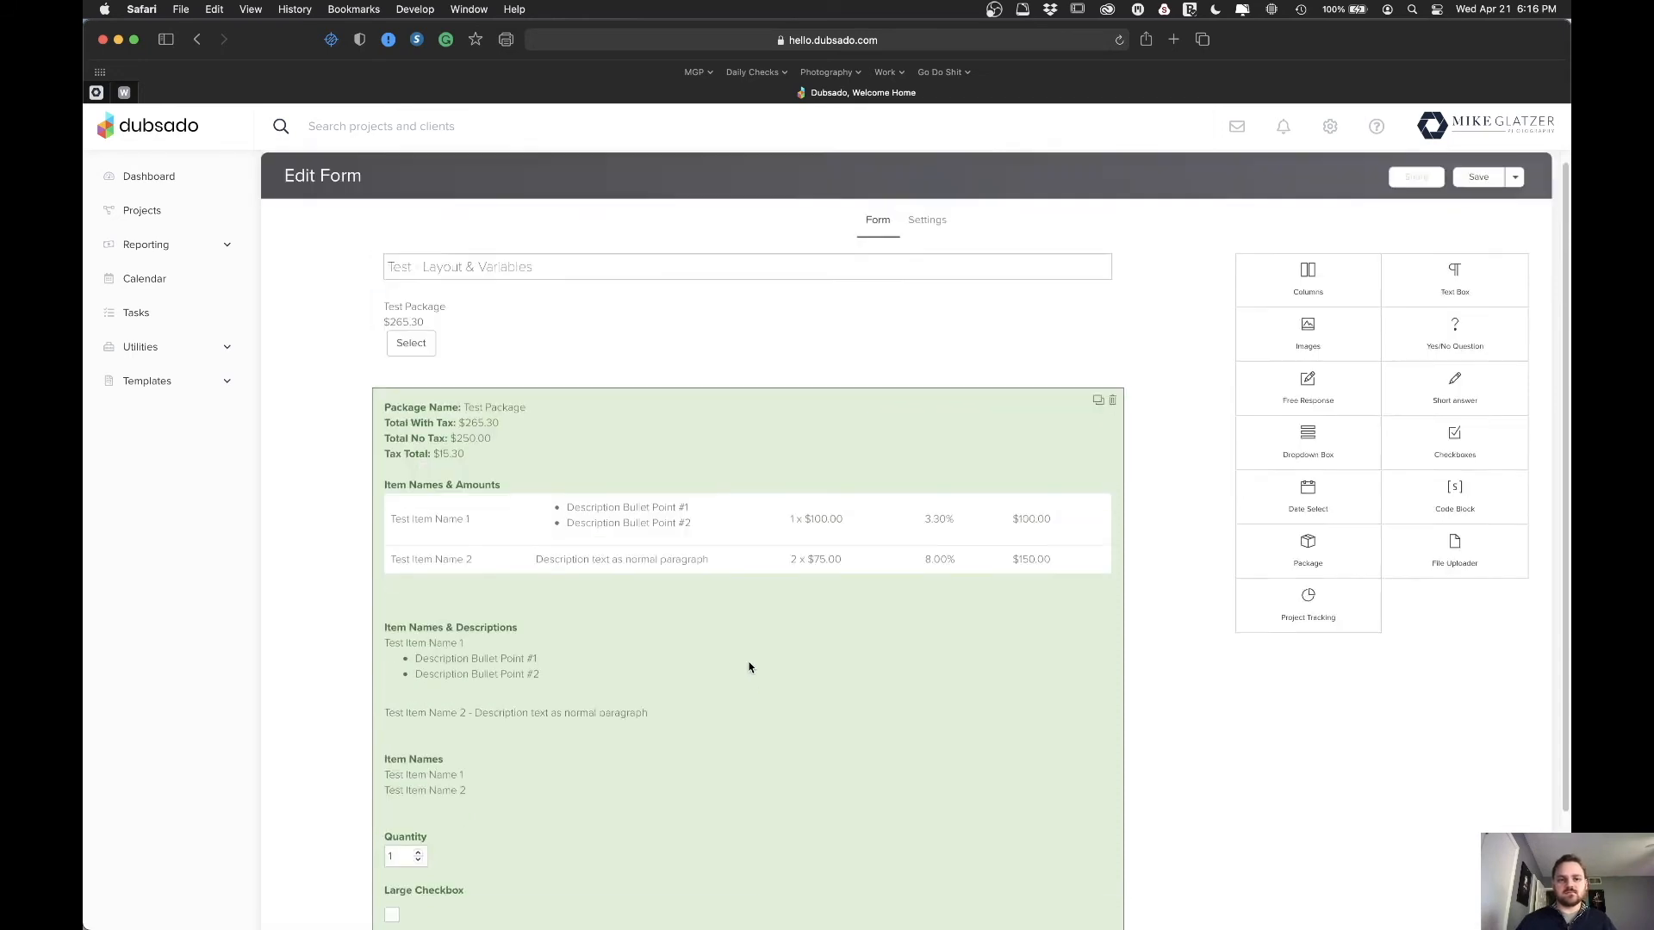
pyautogui.click(601, 360)
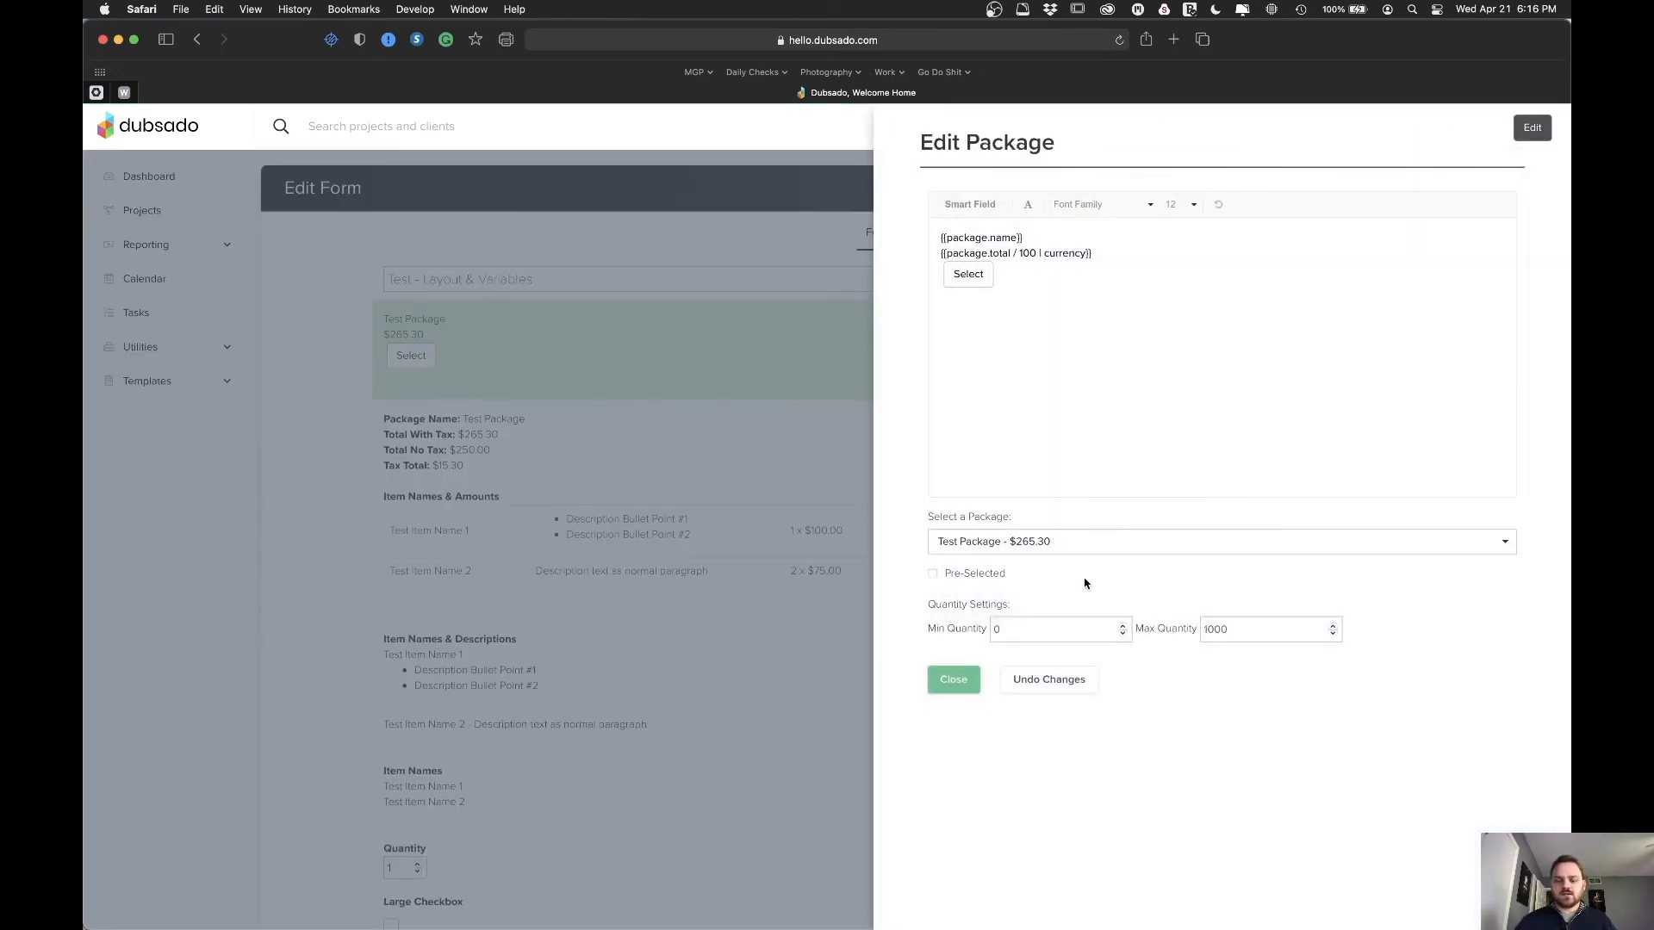
pyautogui.click(933, 573)
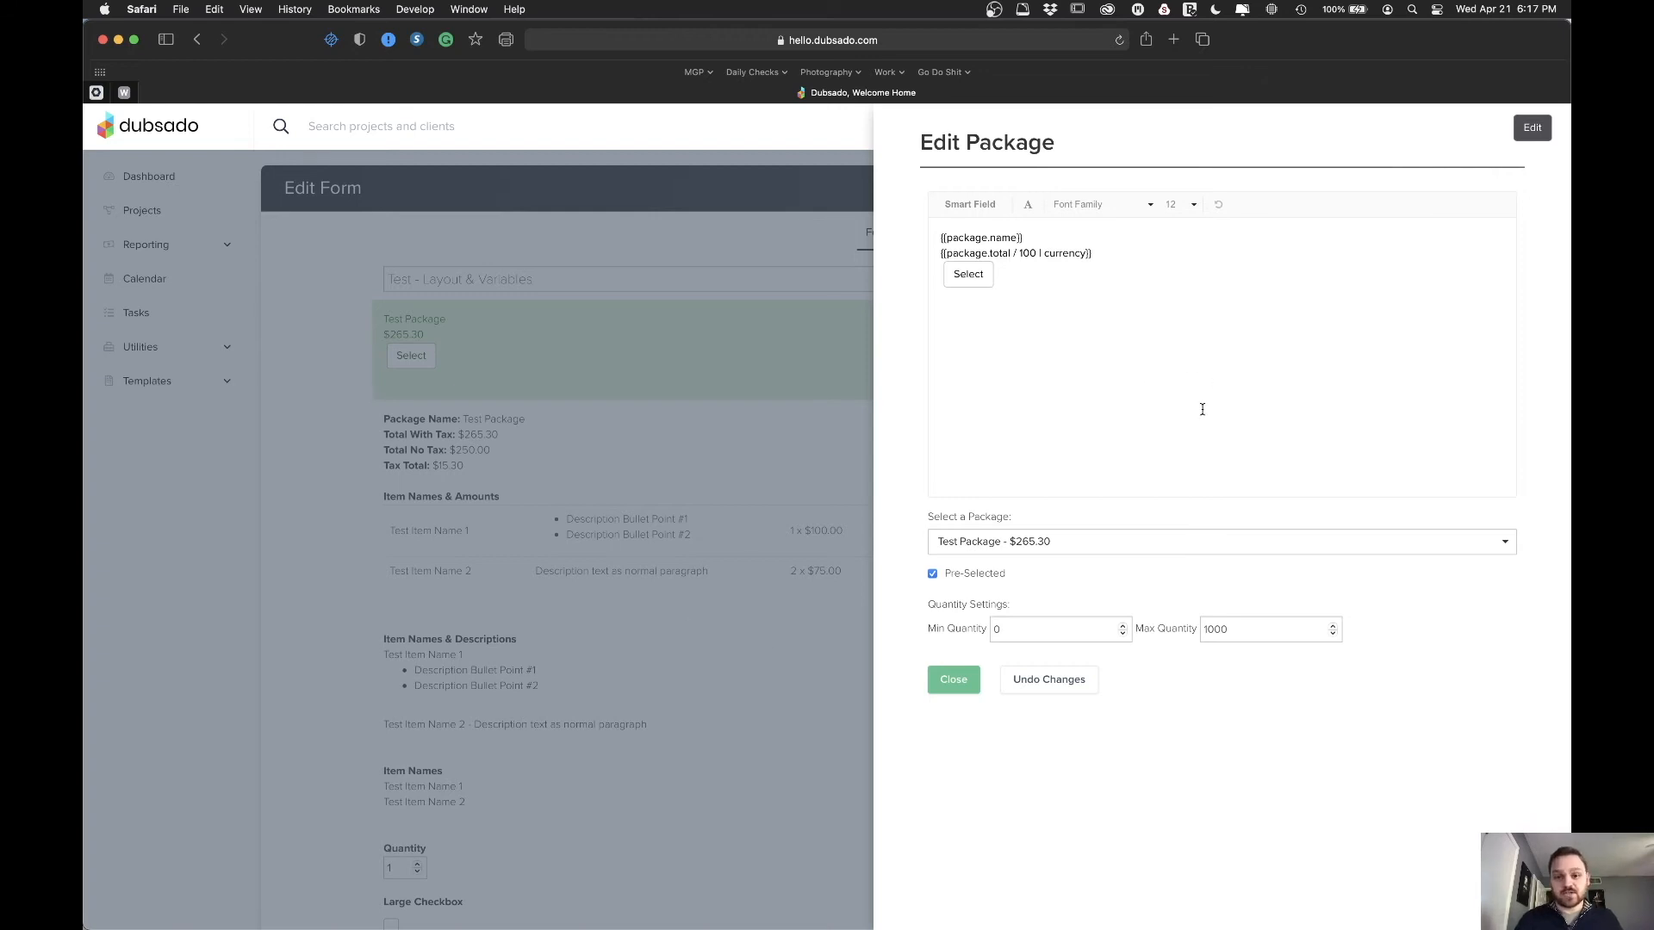
pyautogui.click(932, 574)
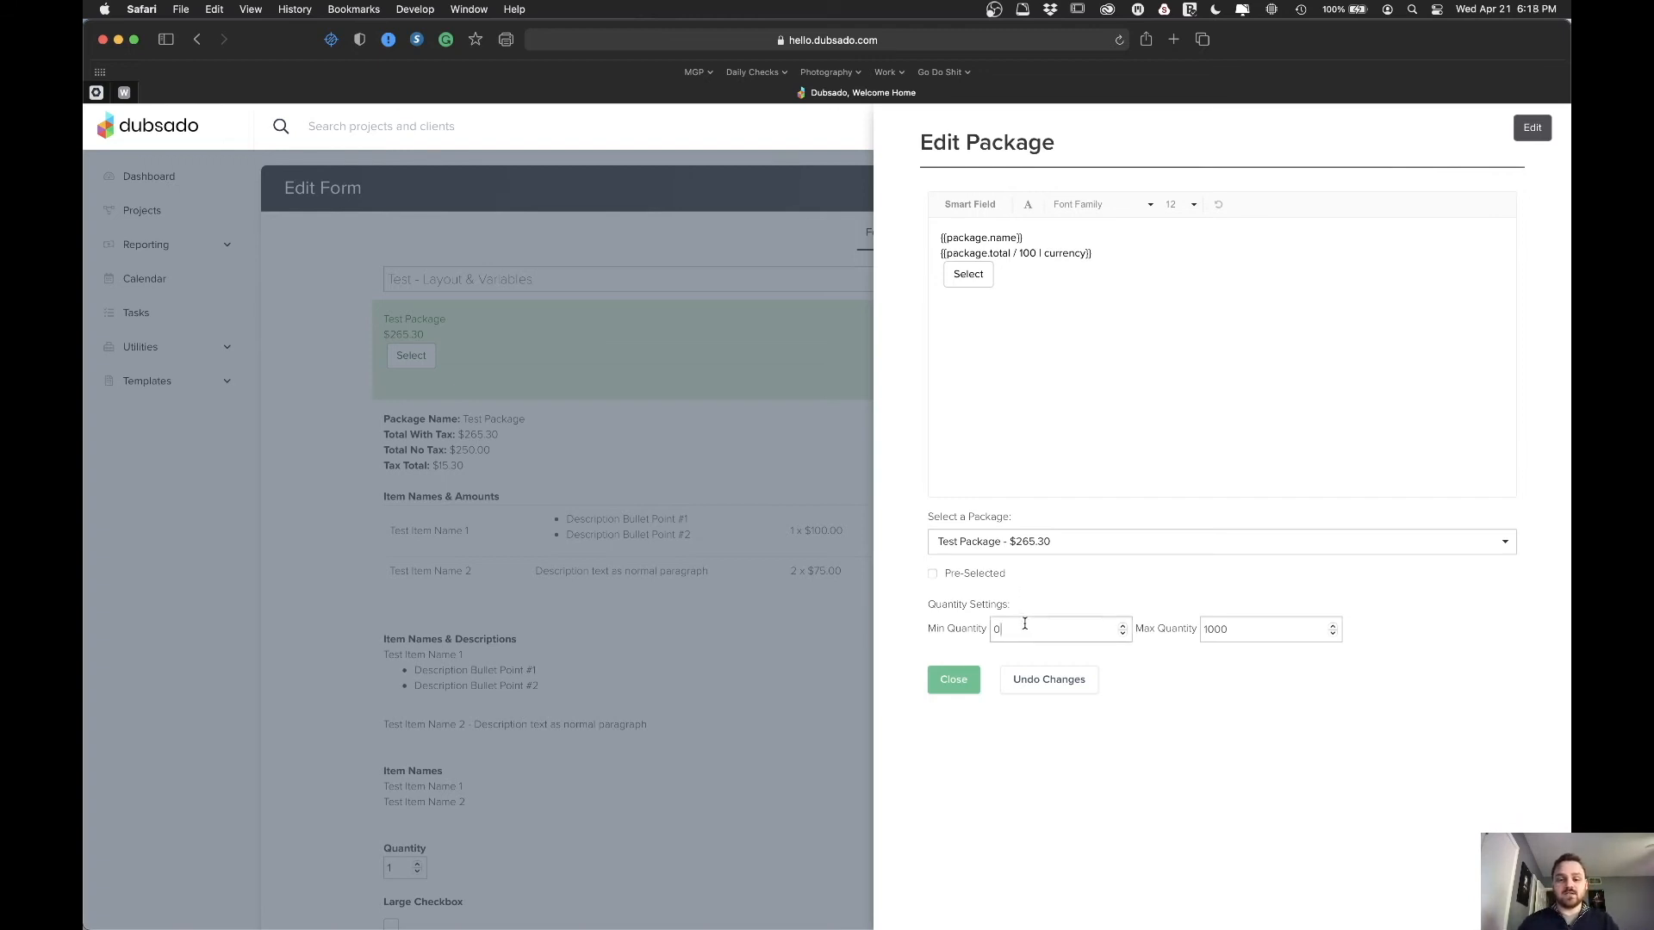
# - Set the simple package block's minimum quantity to 5 and maximum quantity to 50, closing its settings
pyautogui.moveTo(1022, 628); pyautogui.dragTo(982, 635)
pyautogui.write('5')
pyautogui.moveTo(1229, 629); pyautogui.dragTo(1213, 636)
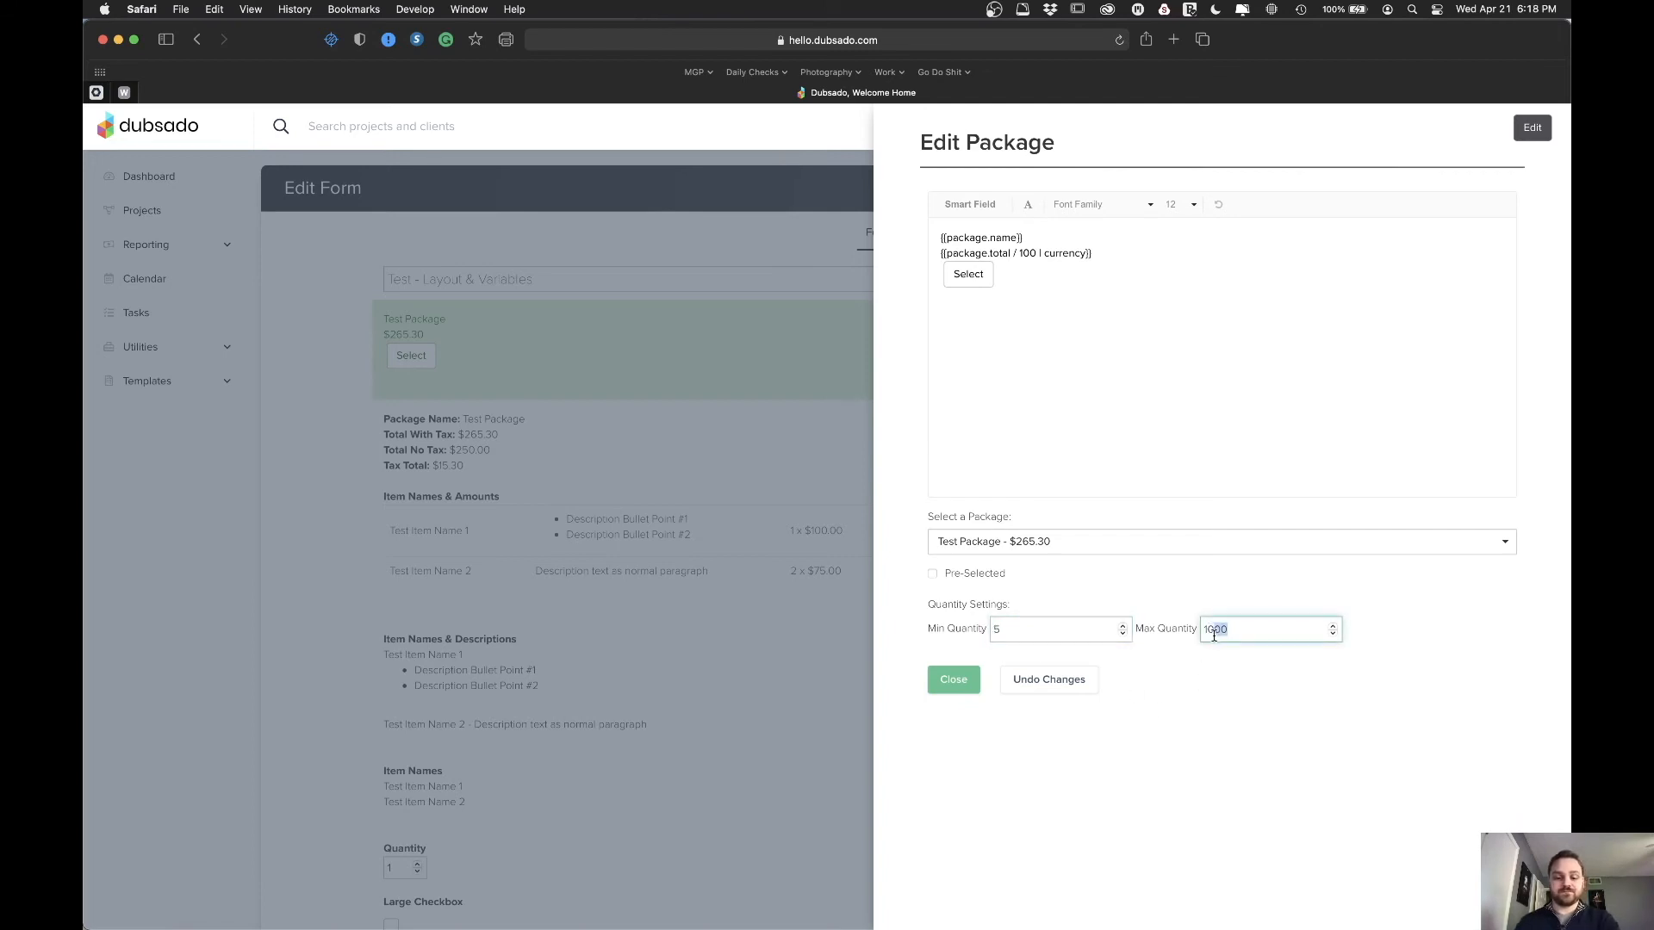
pyautogui.press('BackSpace')
pyautogui.press('BackSpace')
pyautogui.press('BackSpace')
pyautogui.write('50')
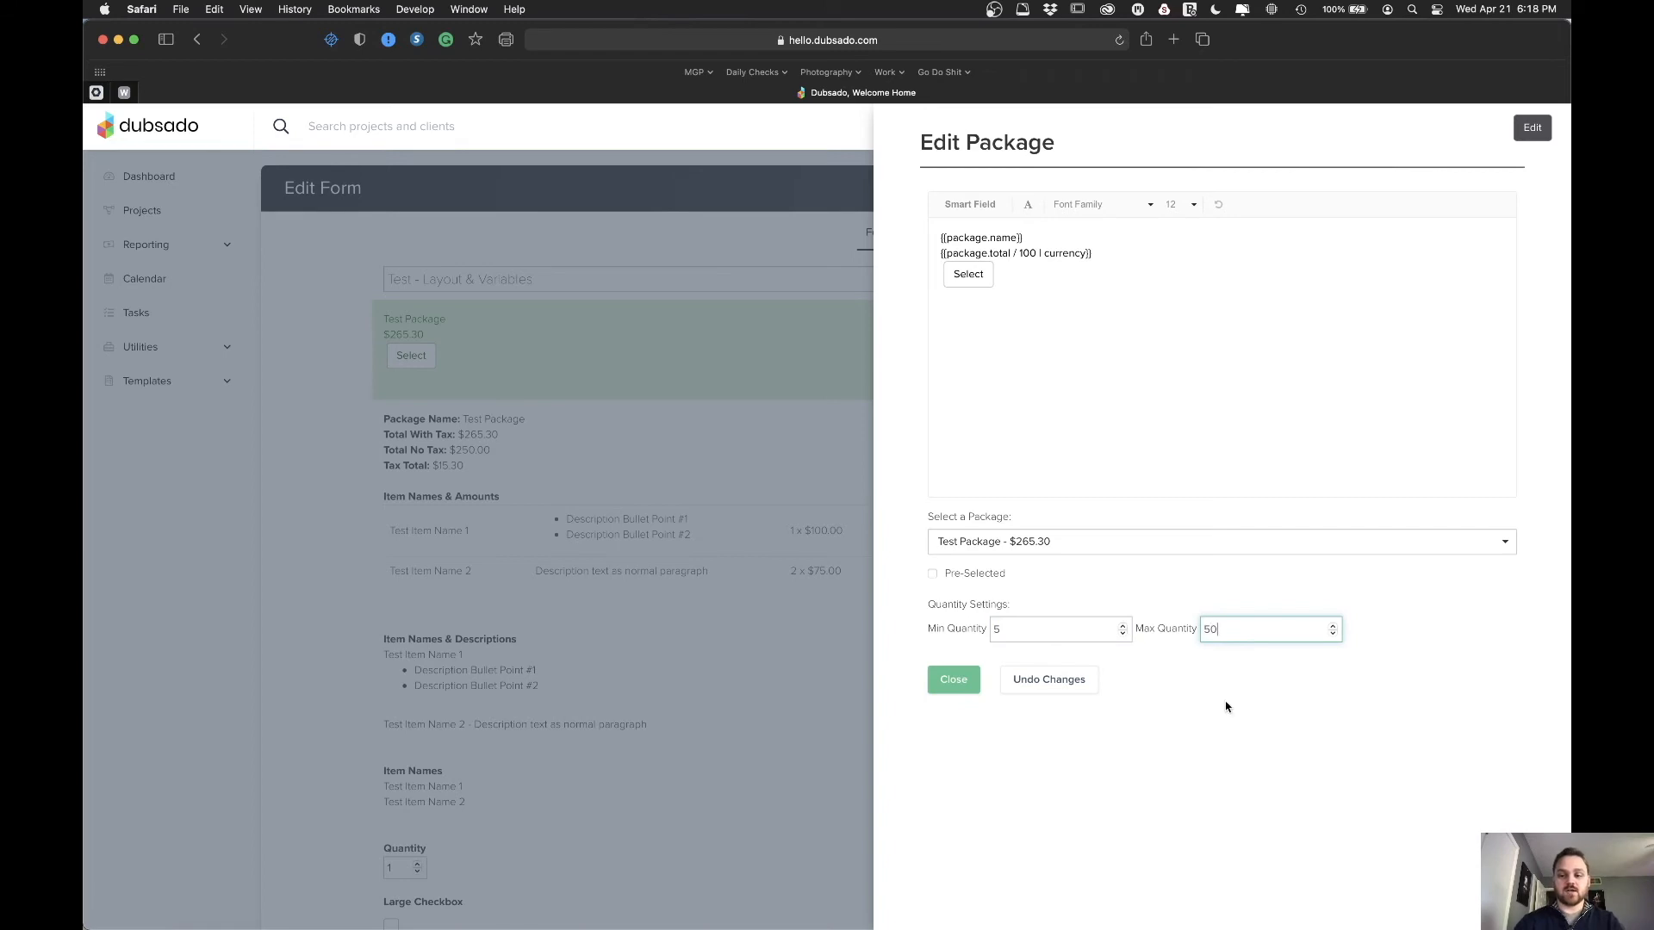
pyautogui.click(1228, 723)
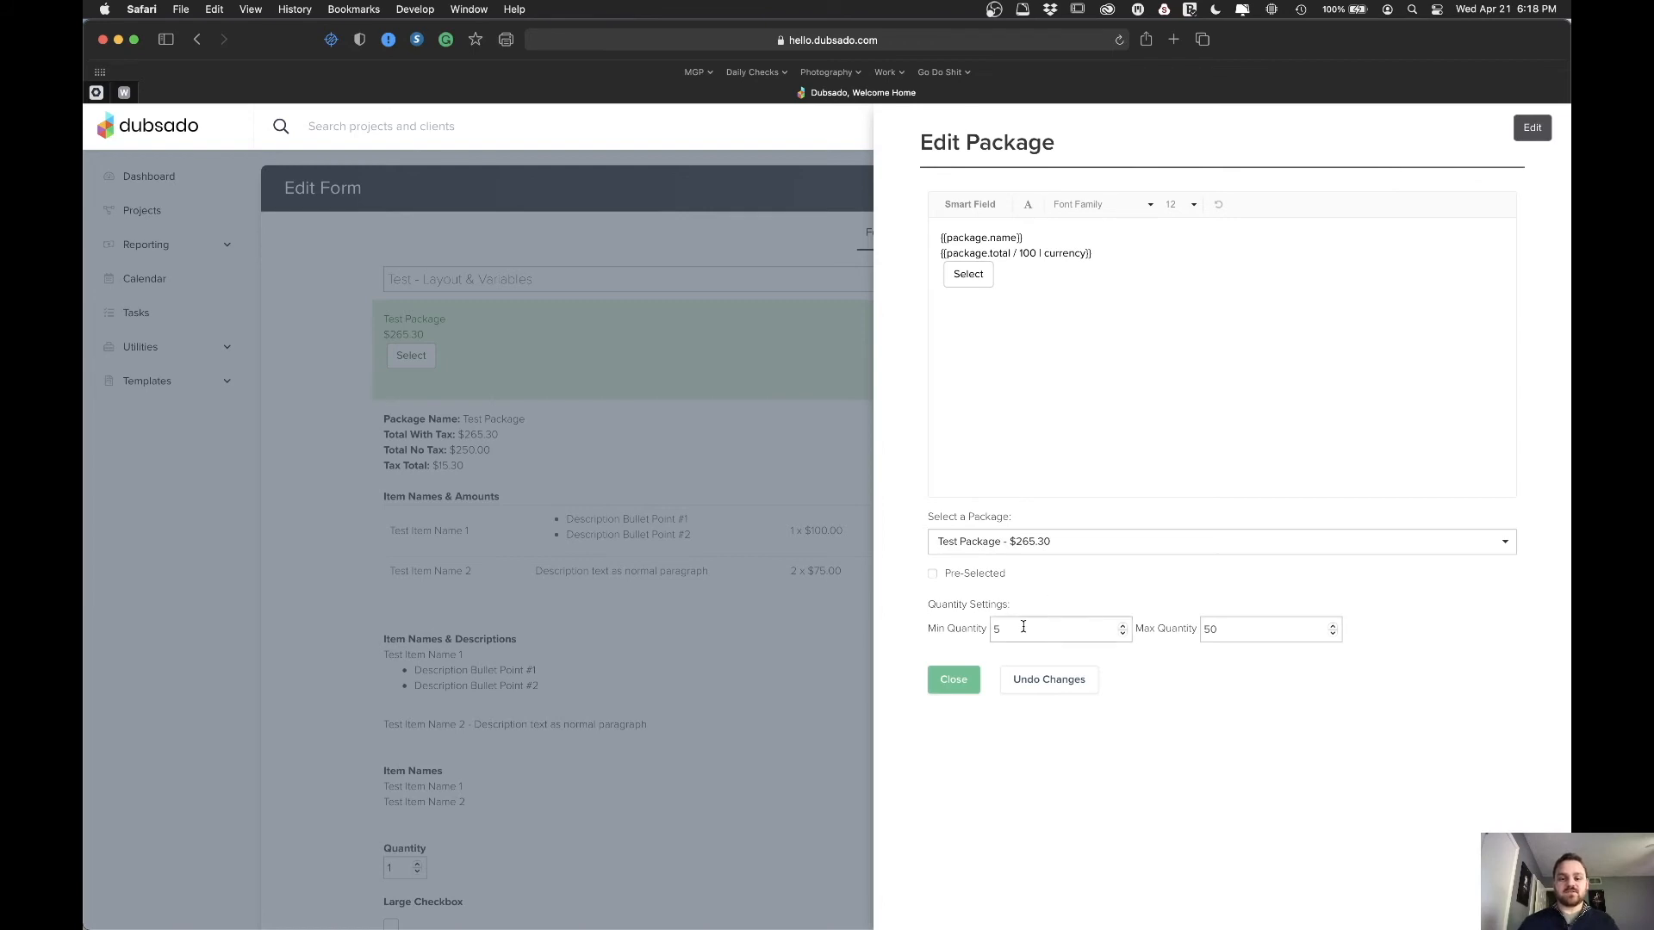
pyautogui.click(963, 684)
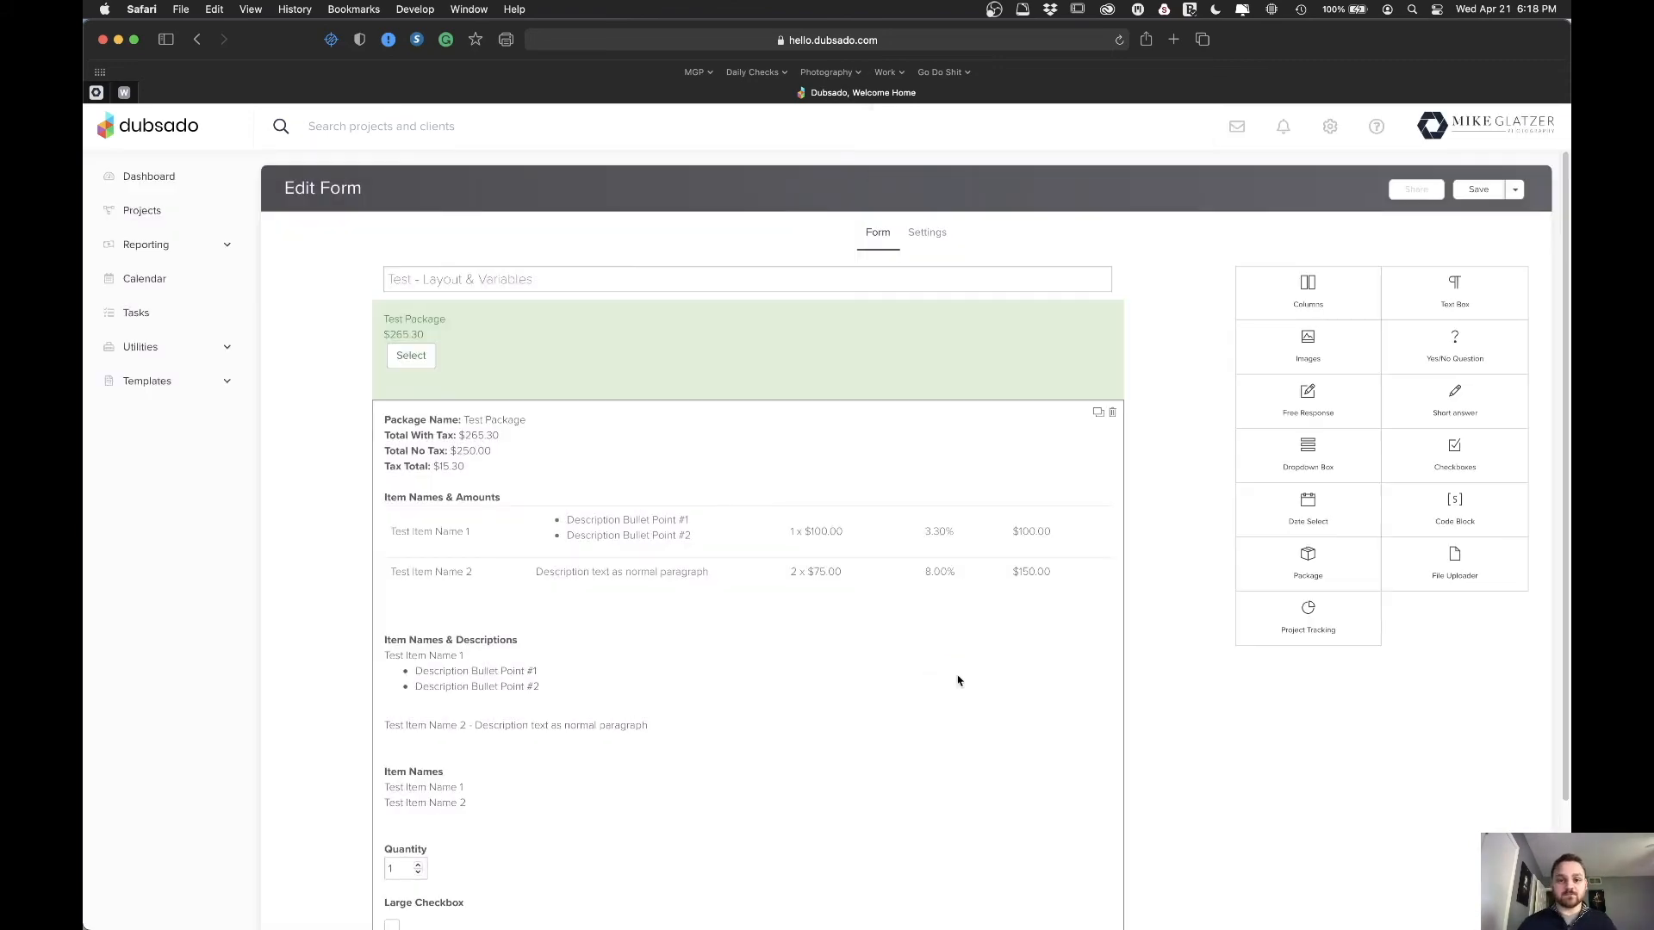
# - Duplicate the form's detailed "Test Package" block
pyautogui.scroll(-3, 1174, 462)
pyautogui.scroll(3, 947, 457)
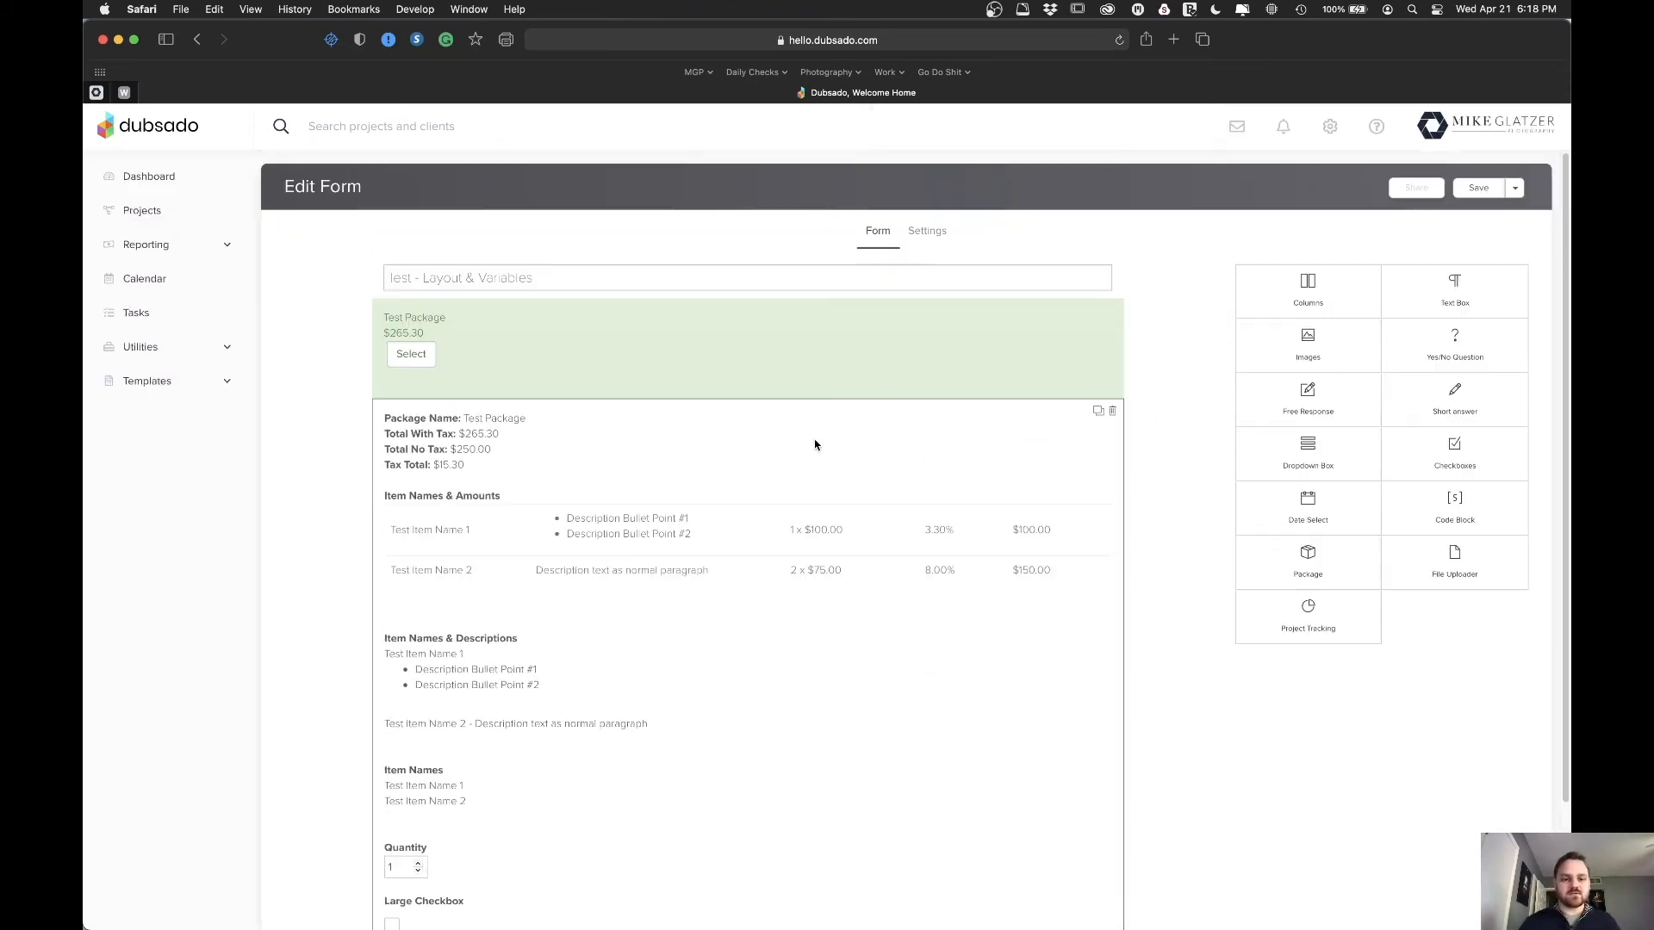
pyautogui.scroll(-3, 817, 448)
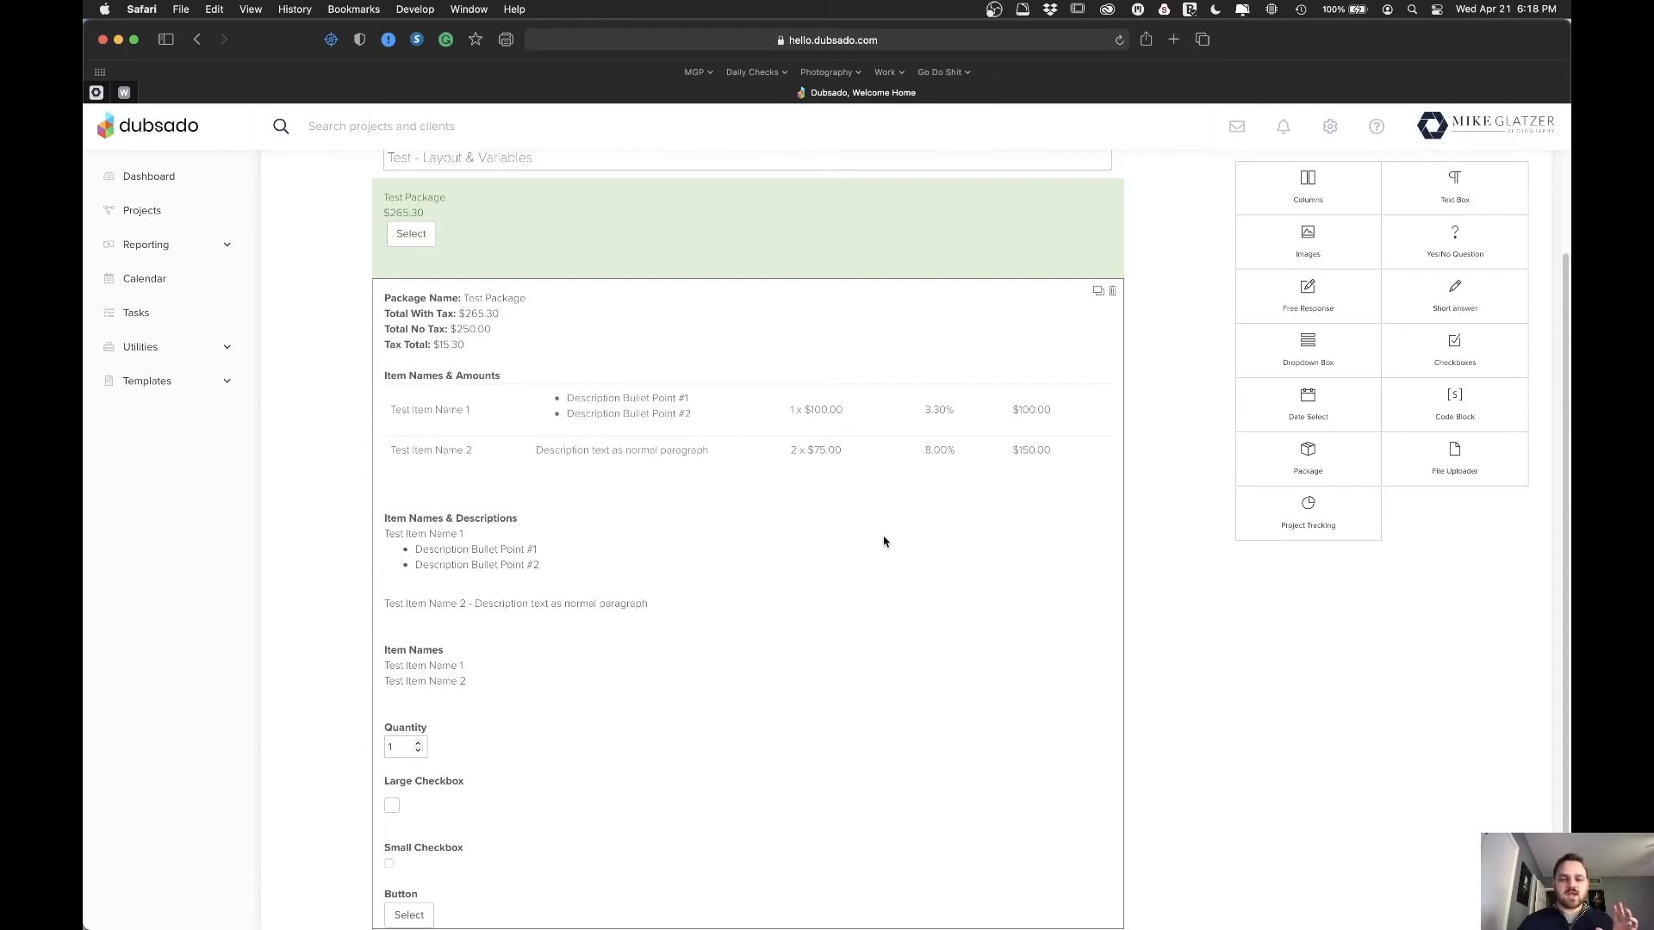
pyautogui.scroll(-1, 871, 509)
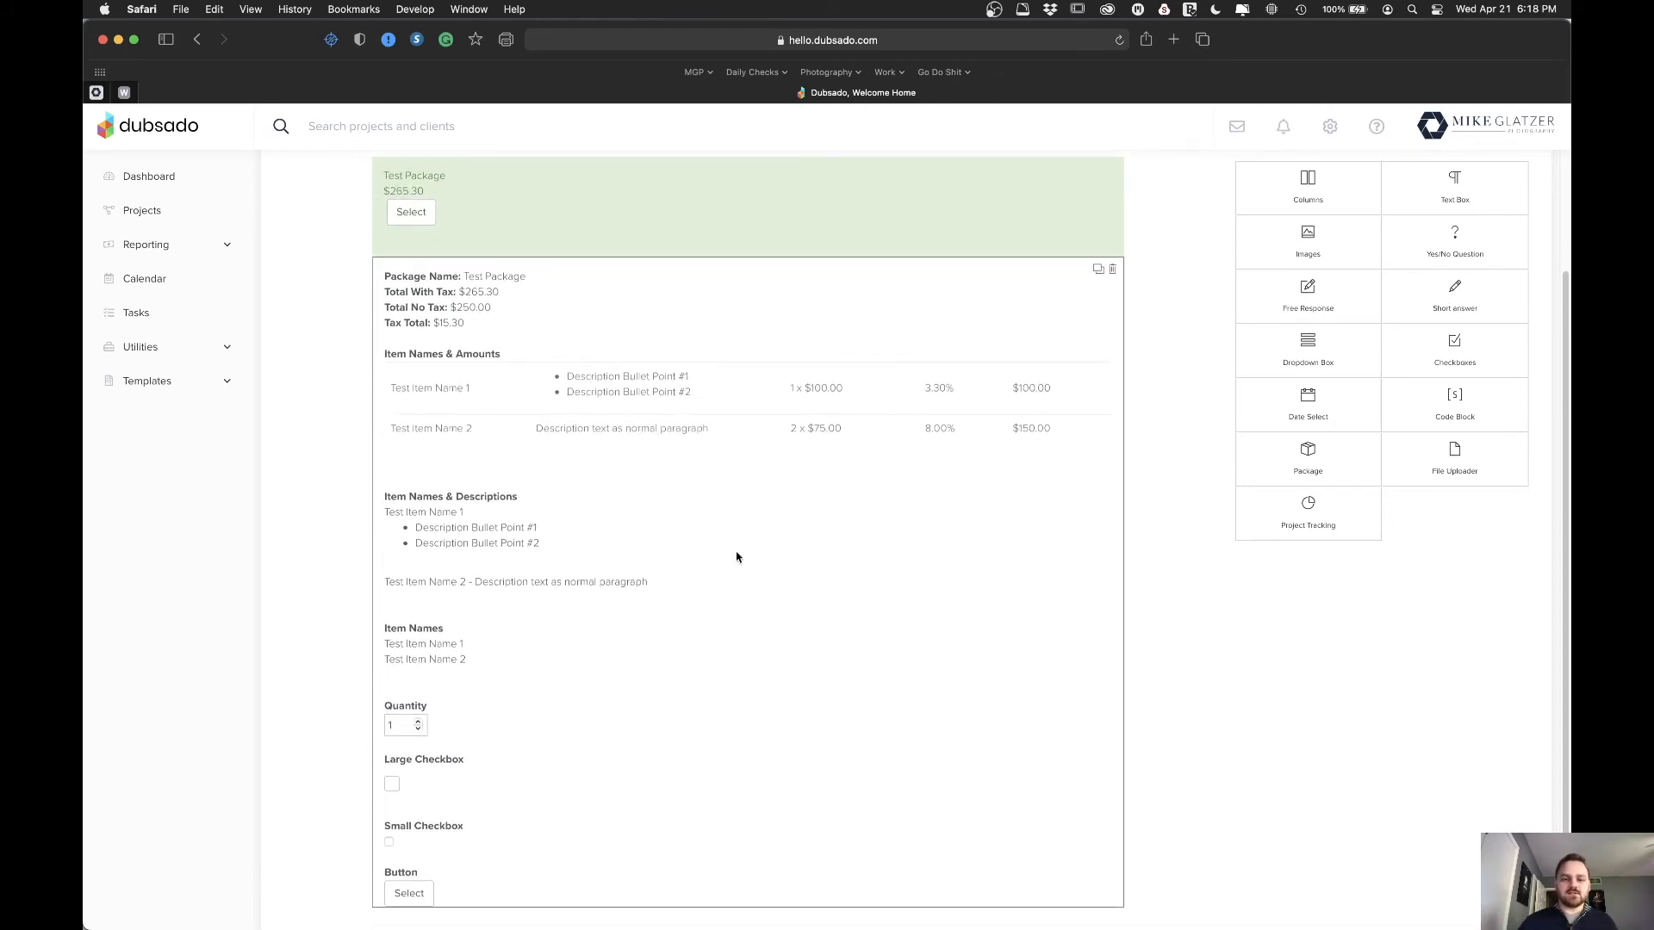
pyautogui.scroll(1, 785, 572)
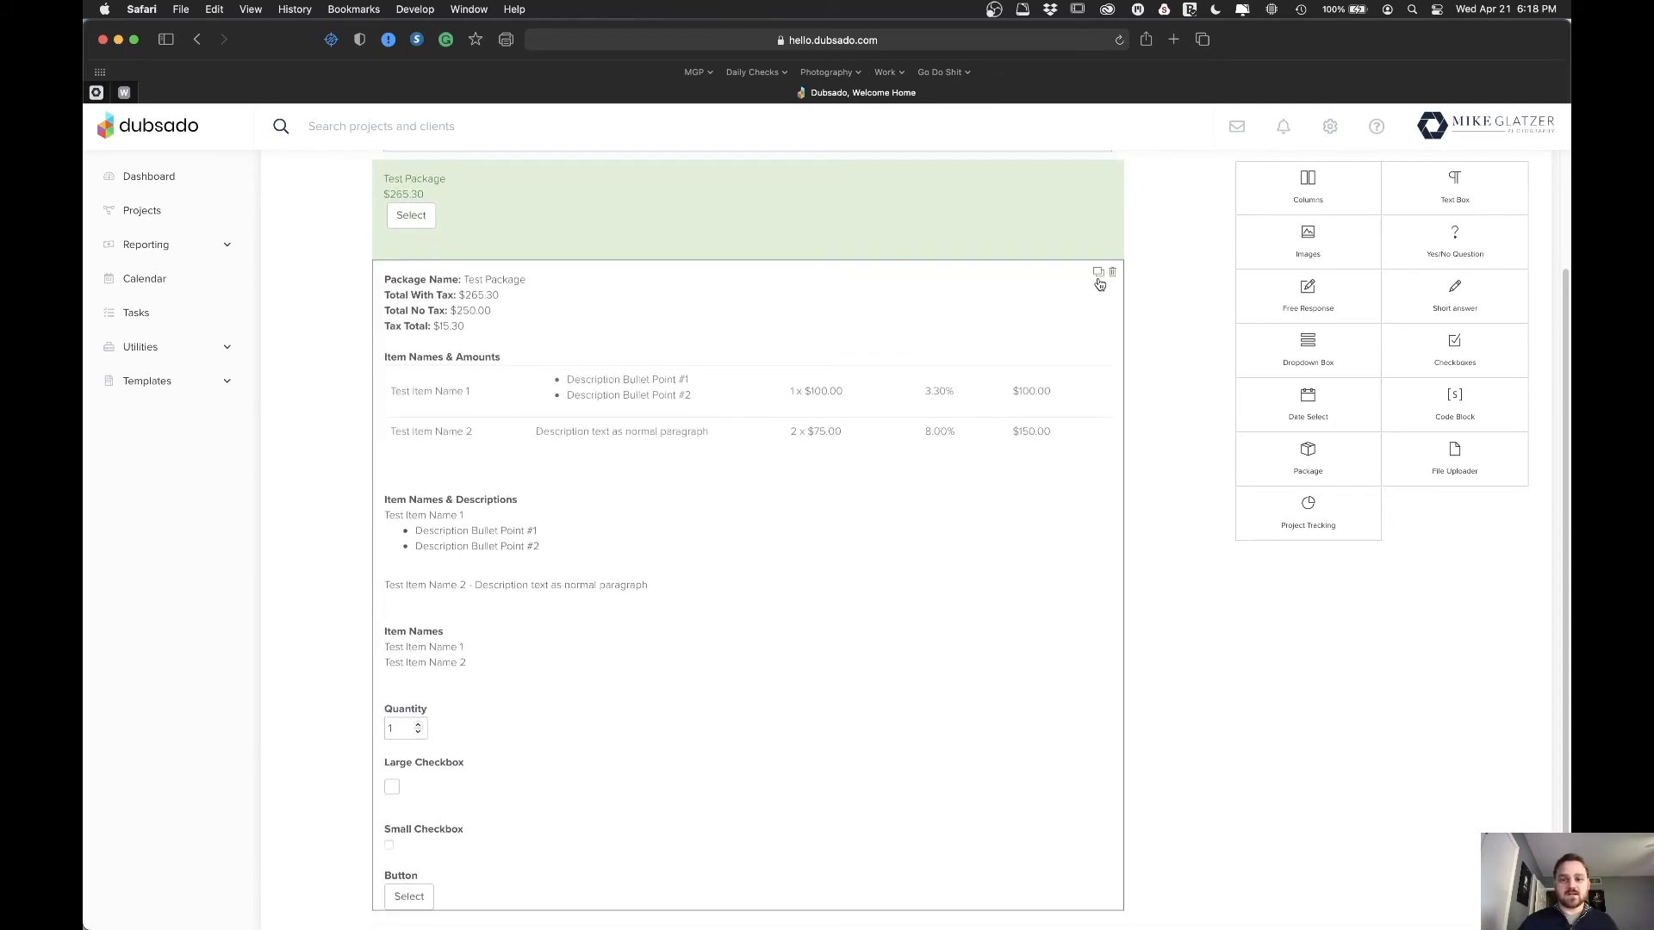
pyautogui.click(1099, 277)
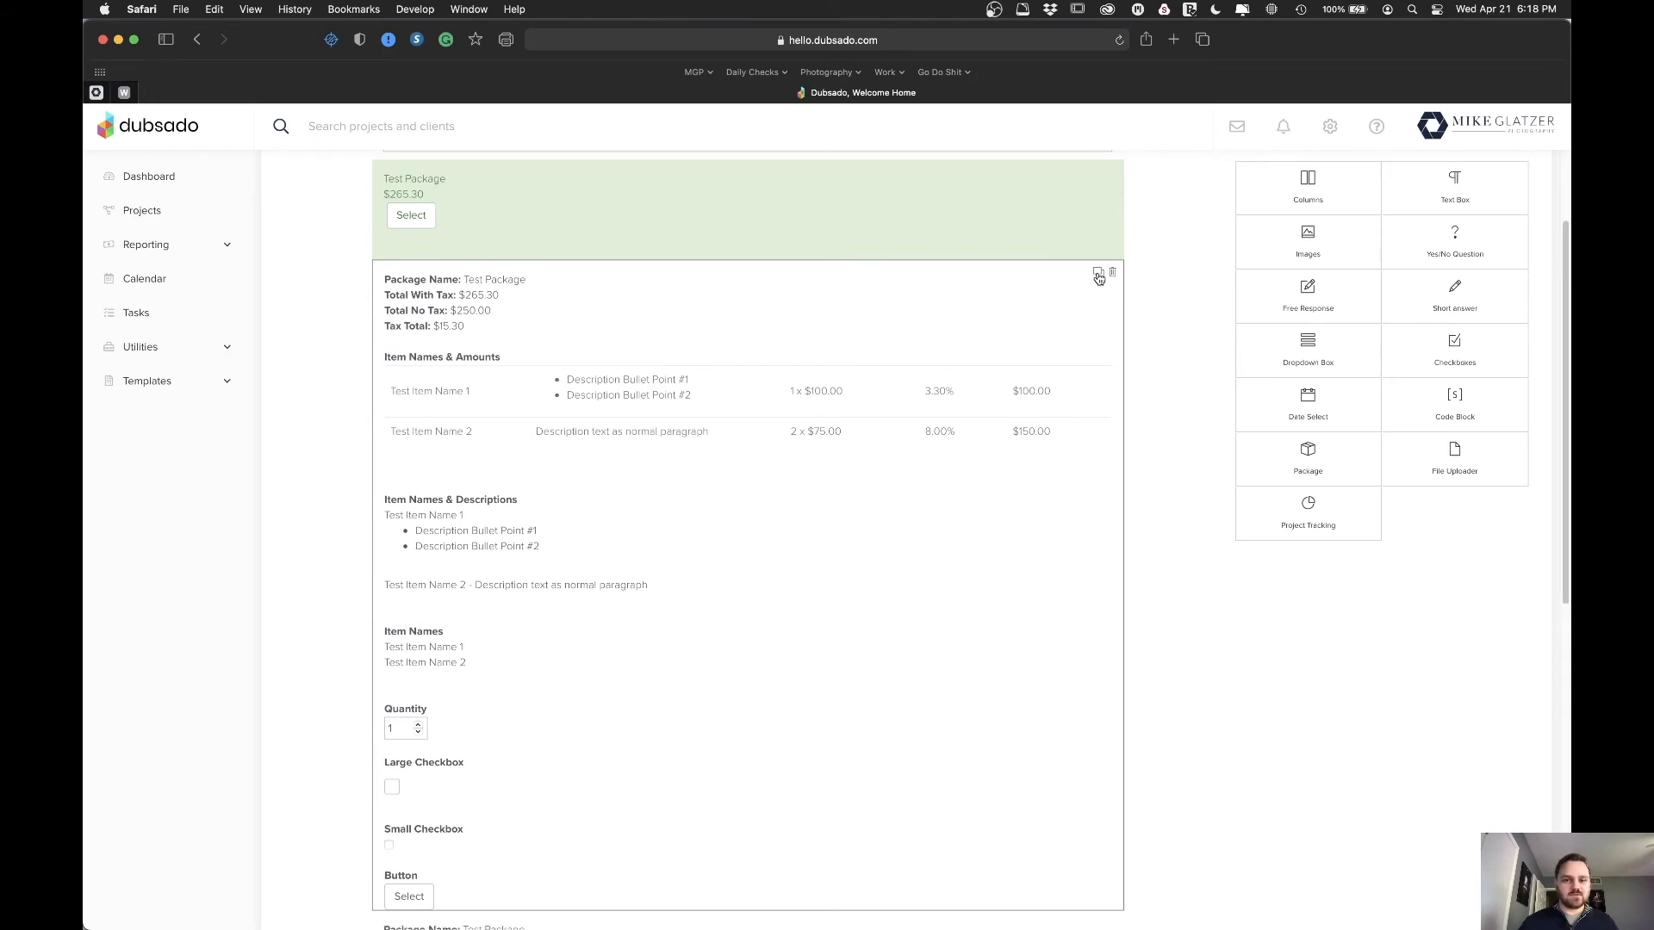
# - Assign the "Wedding Tier 1" package to the duplicated detailed block and close its settings
pyautogui.scroll(-10, 878, 418)
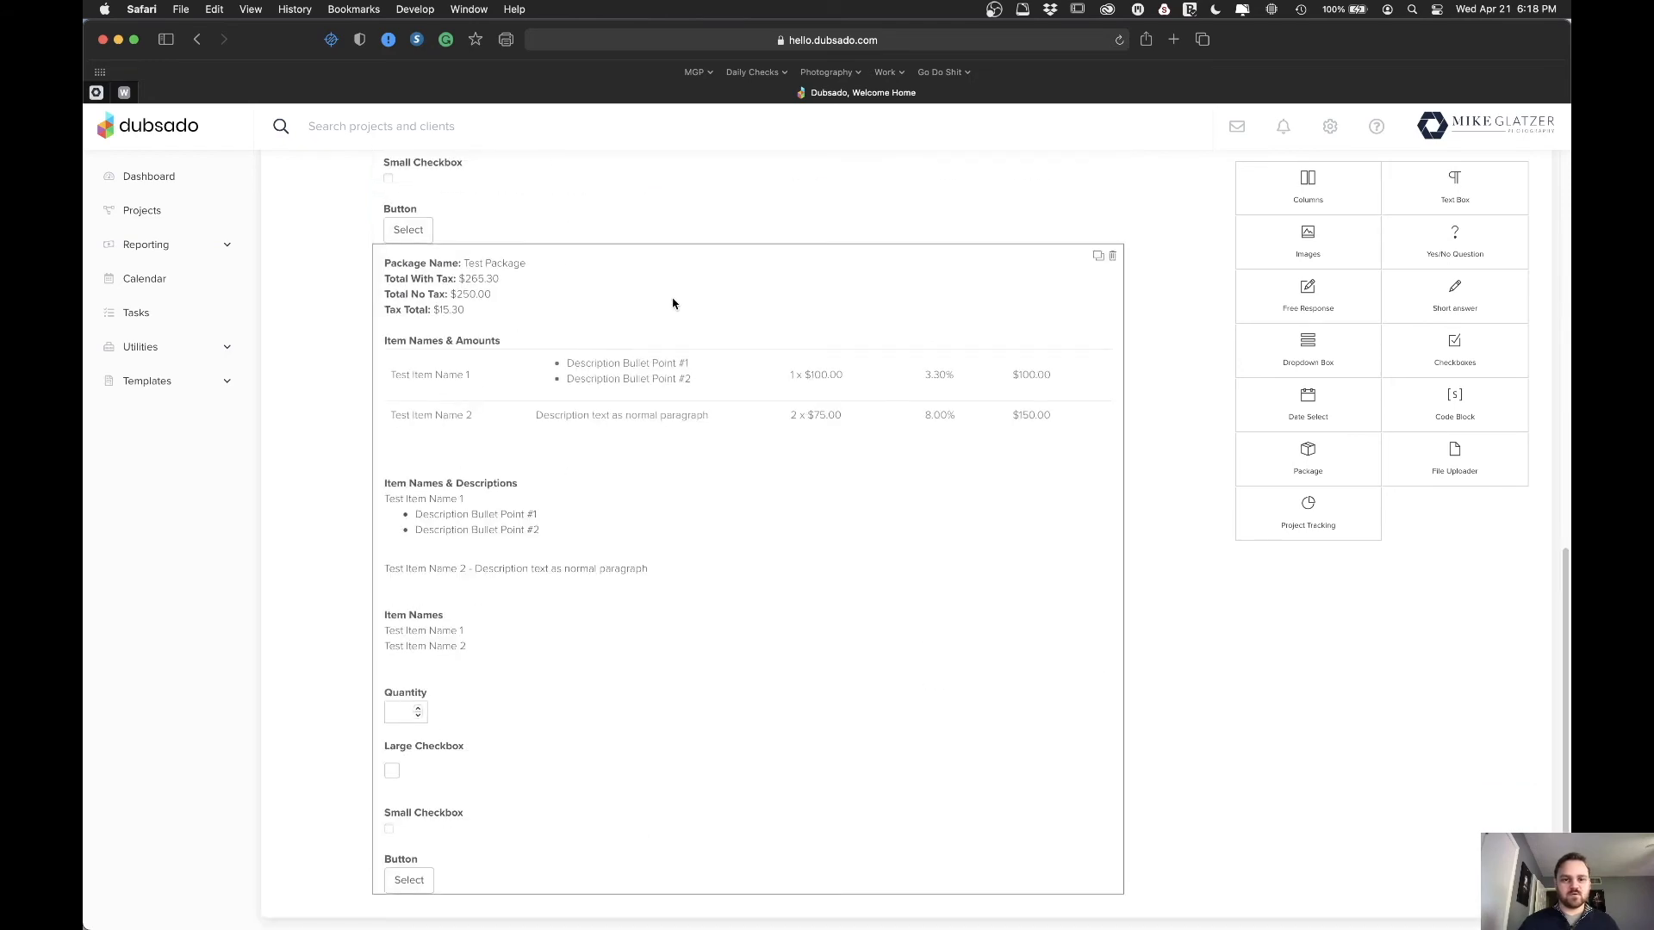
pyautogui.click(673, 303)
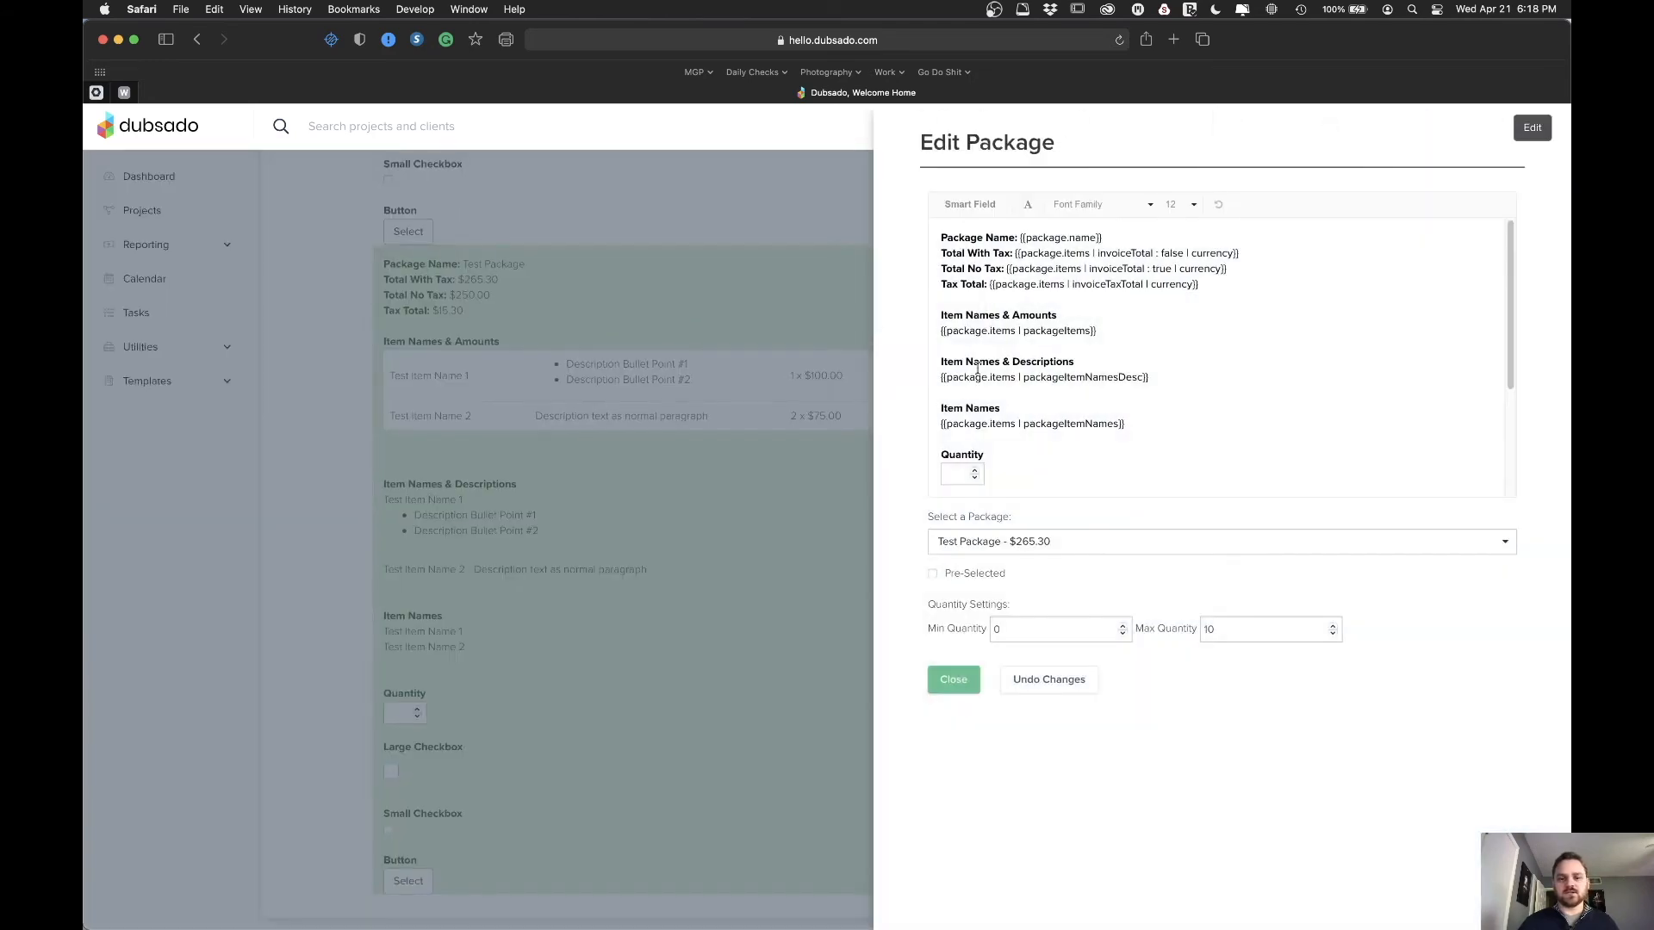
pyautogui.click(1060, 542)
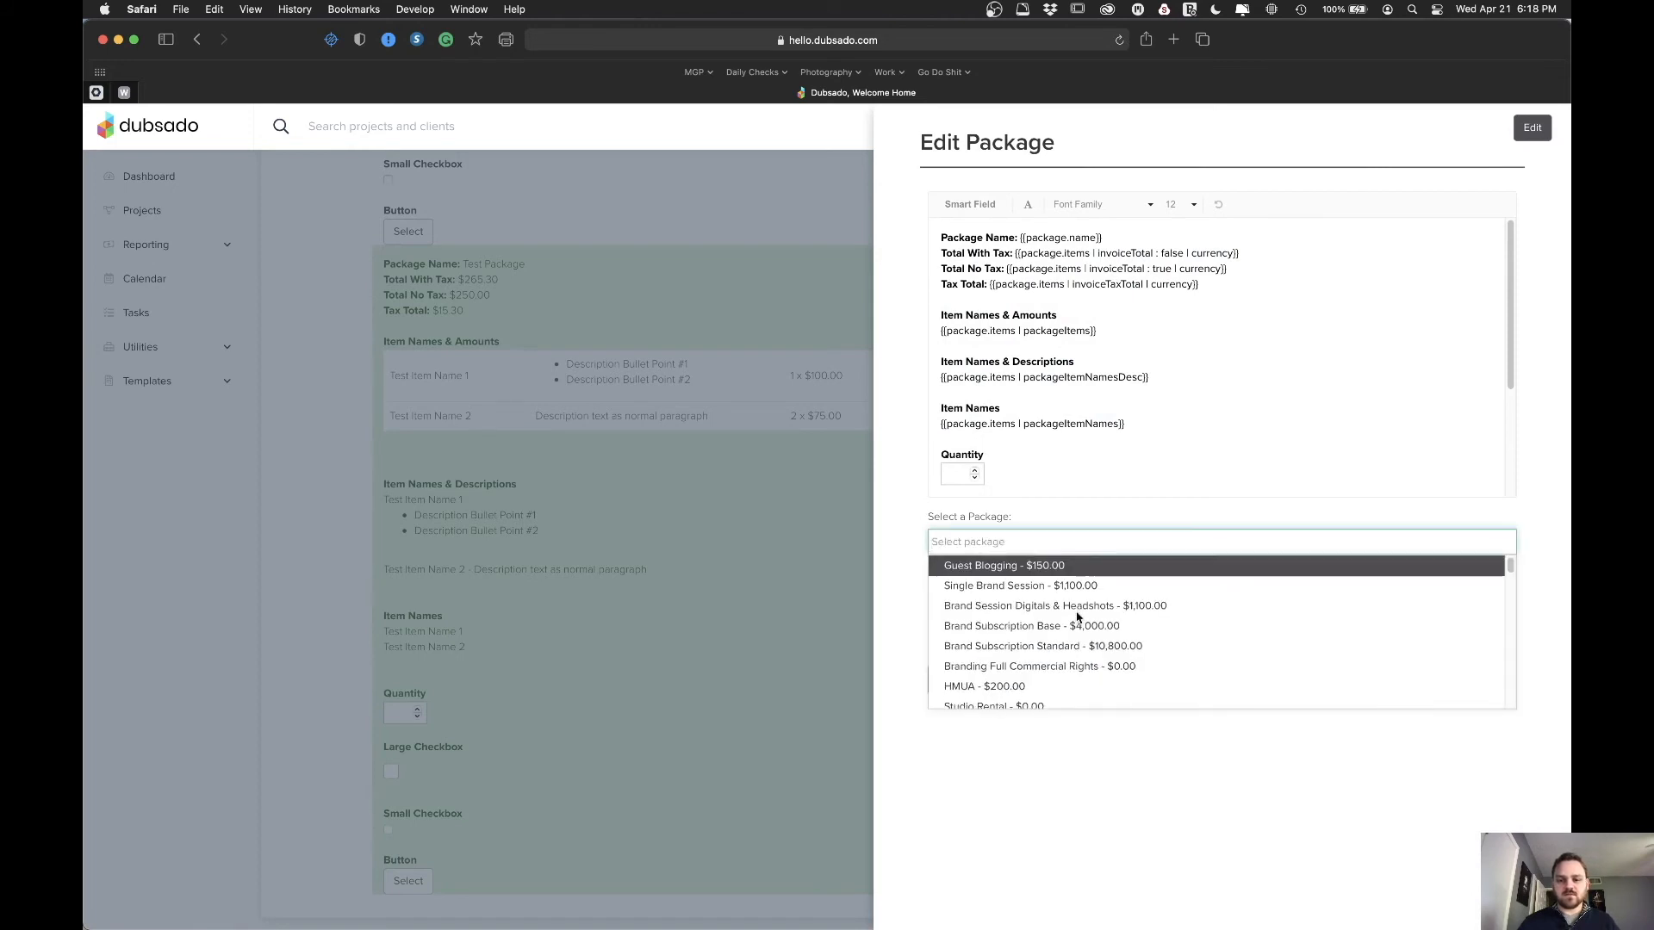
pyautogui.scroll(-2, 1075, 618)
pyautogui.scroll(-5, 1075, 617)
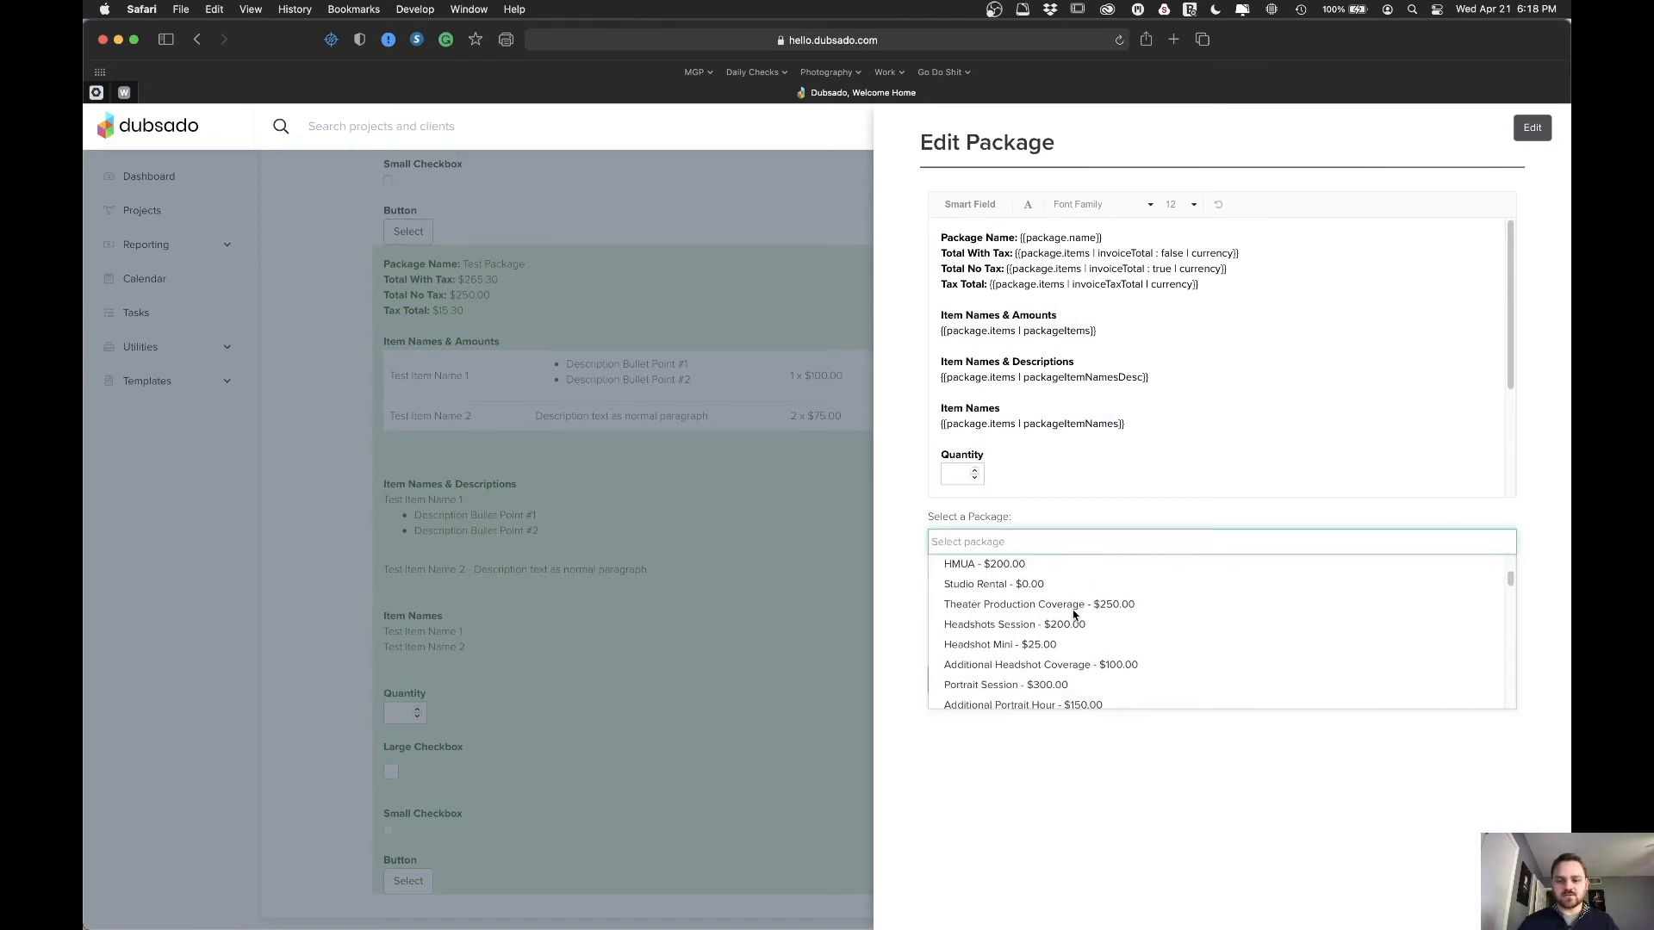
pyautogui.scroll(-3, 1075, 617)
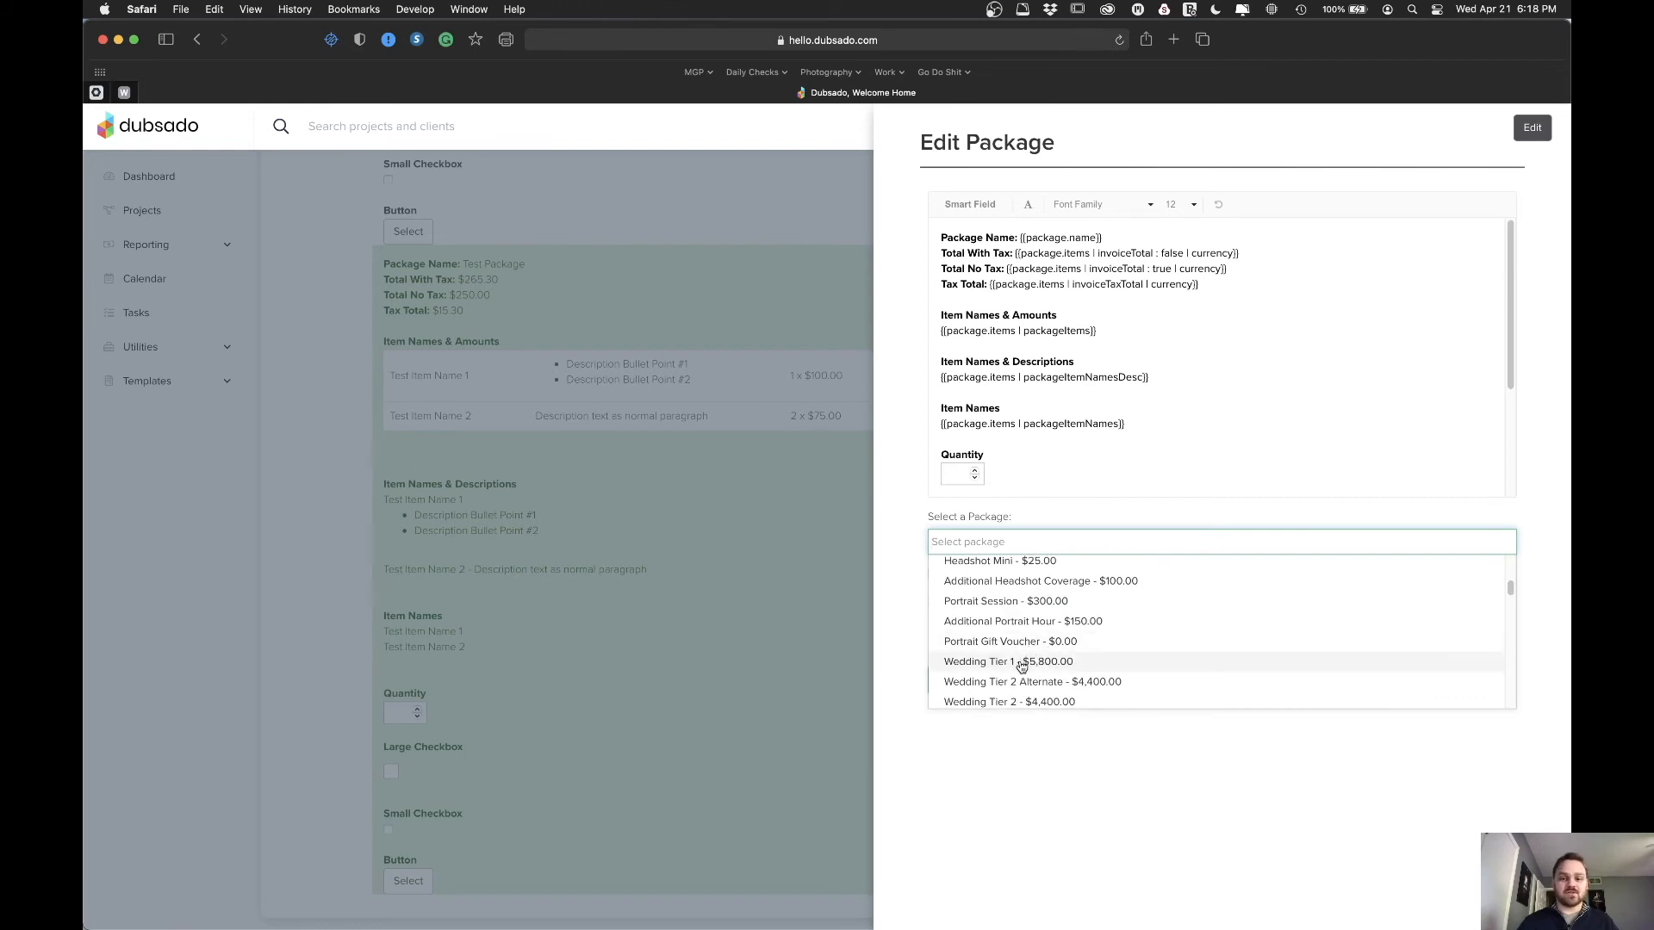
pyautogui.click(1022, 663)
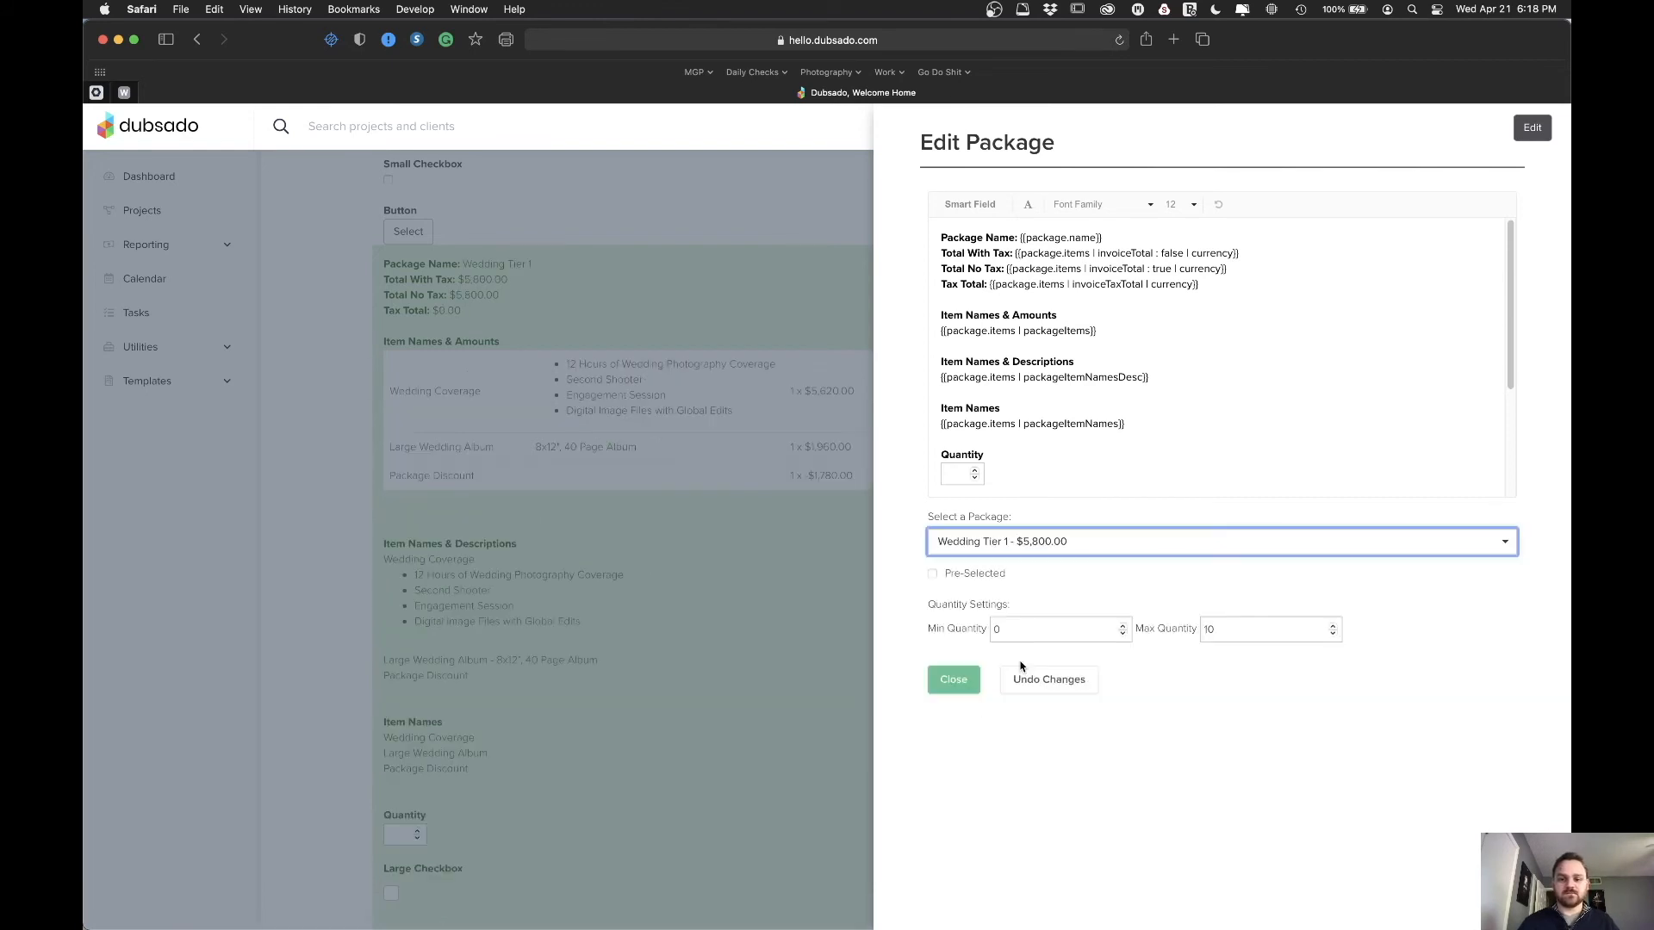
pyautogui.click(954, 681)
# - Review the "Wedding Tier 1" block's rendered details and duplicate the block
pyautogui.scroll(-2, 831, 560)
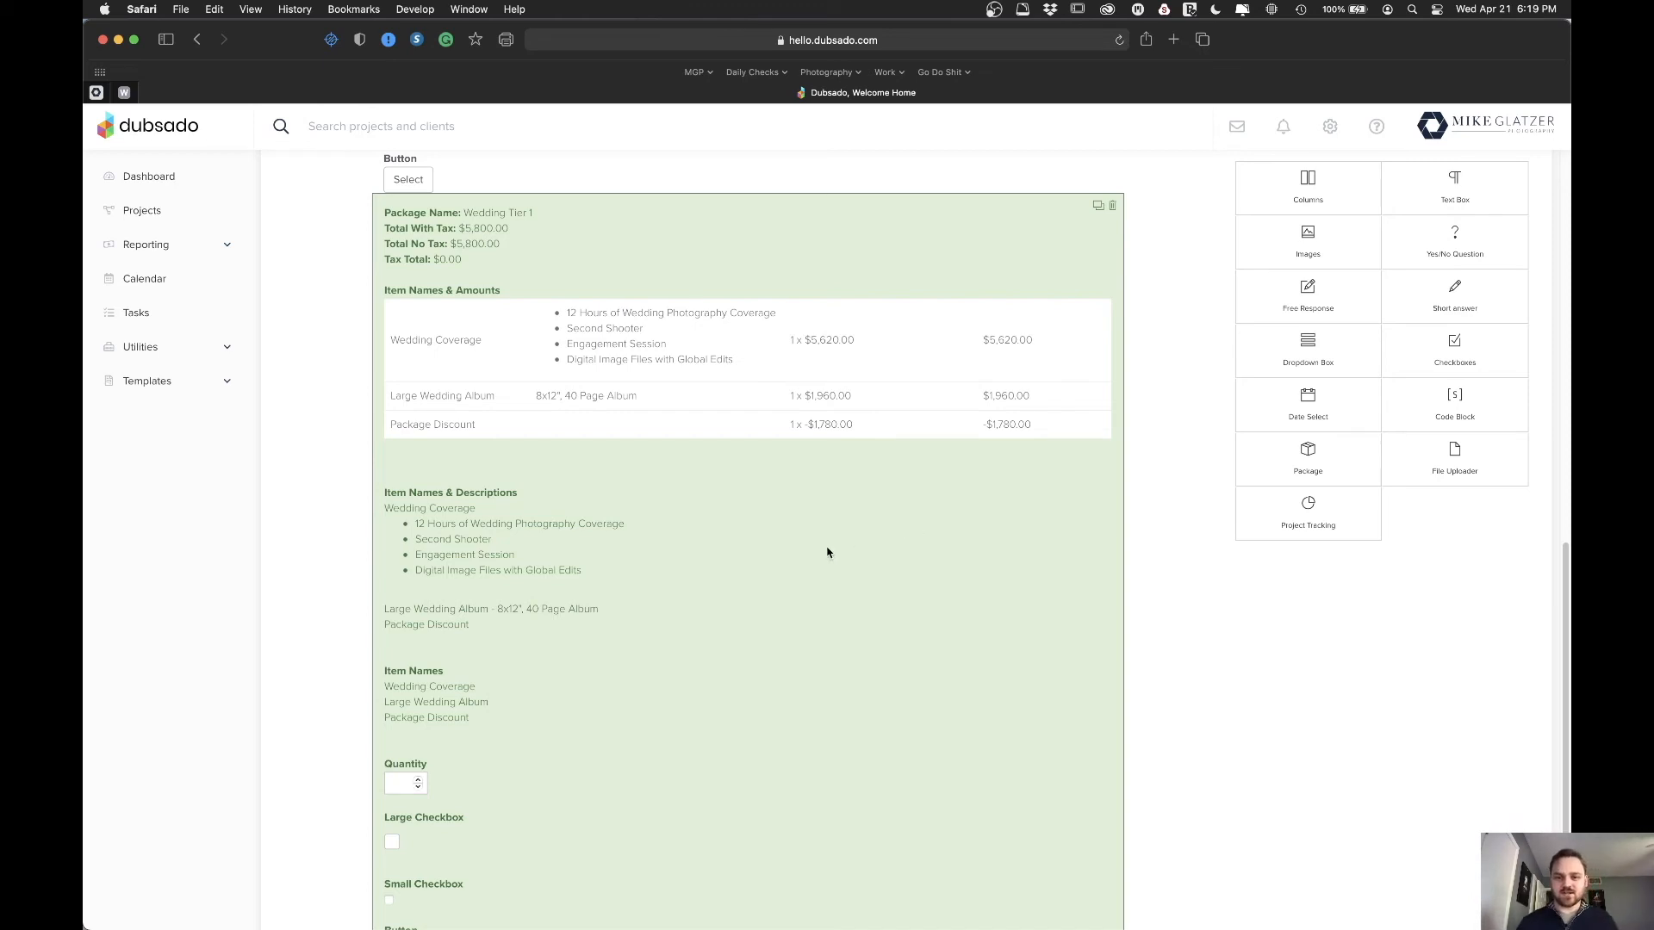
pyautogui.scroll(-2, 824, 526)
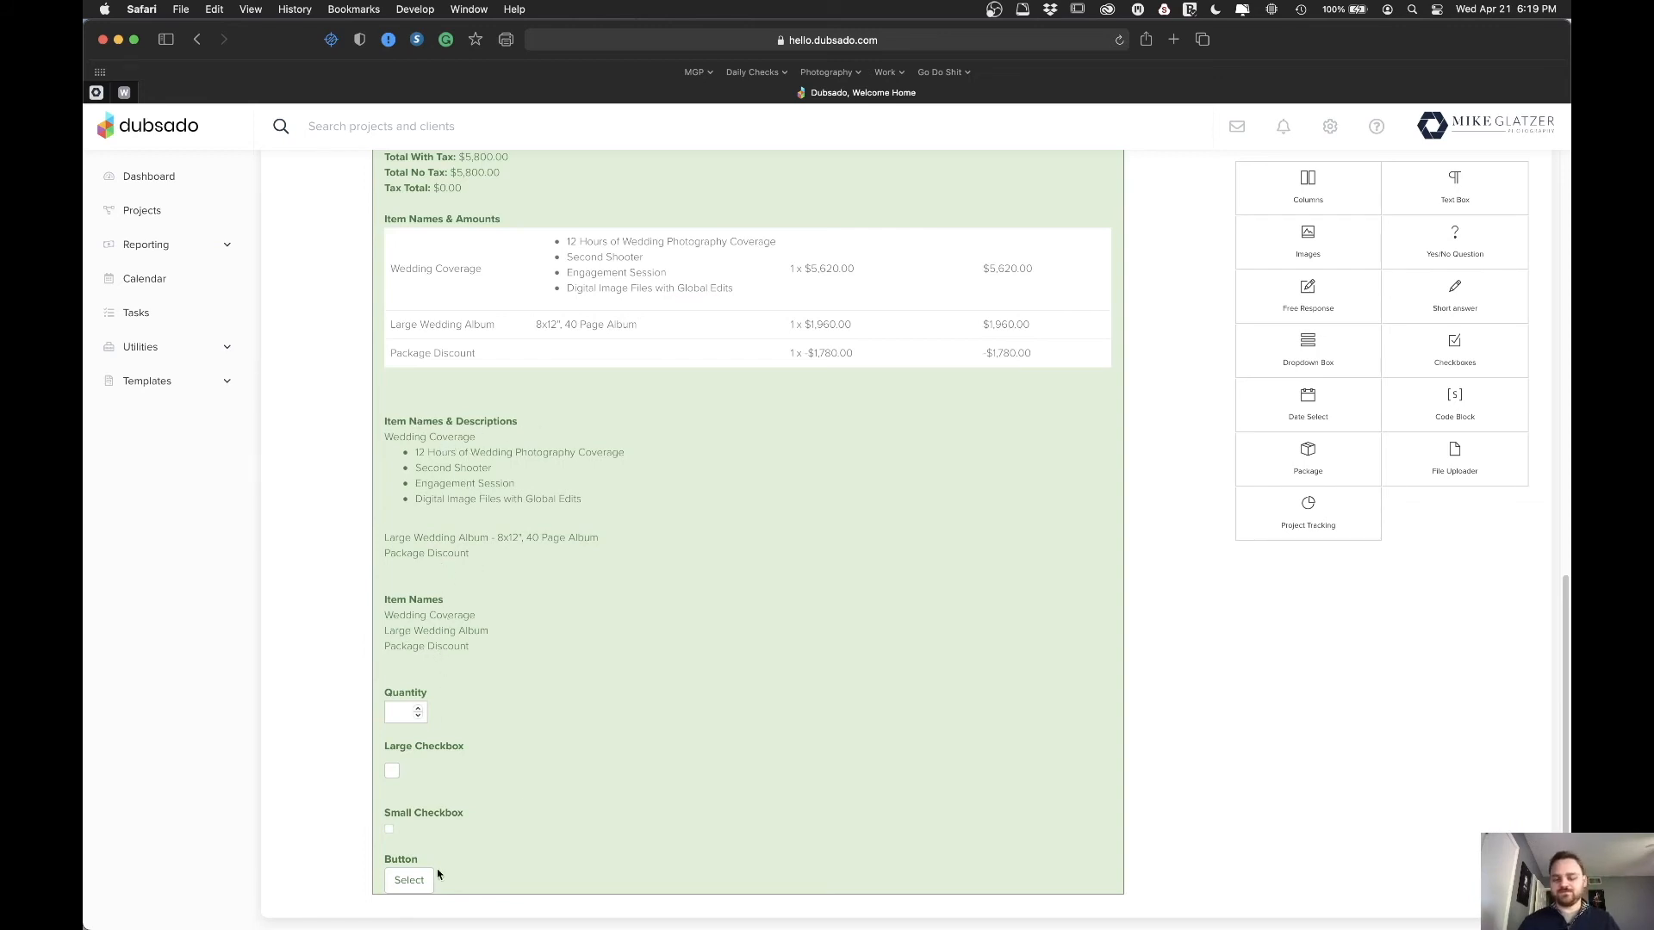
pyautogui.scroll(3, 731, 591)
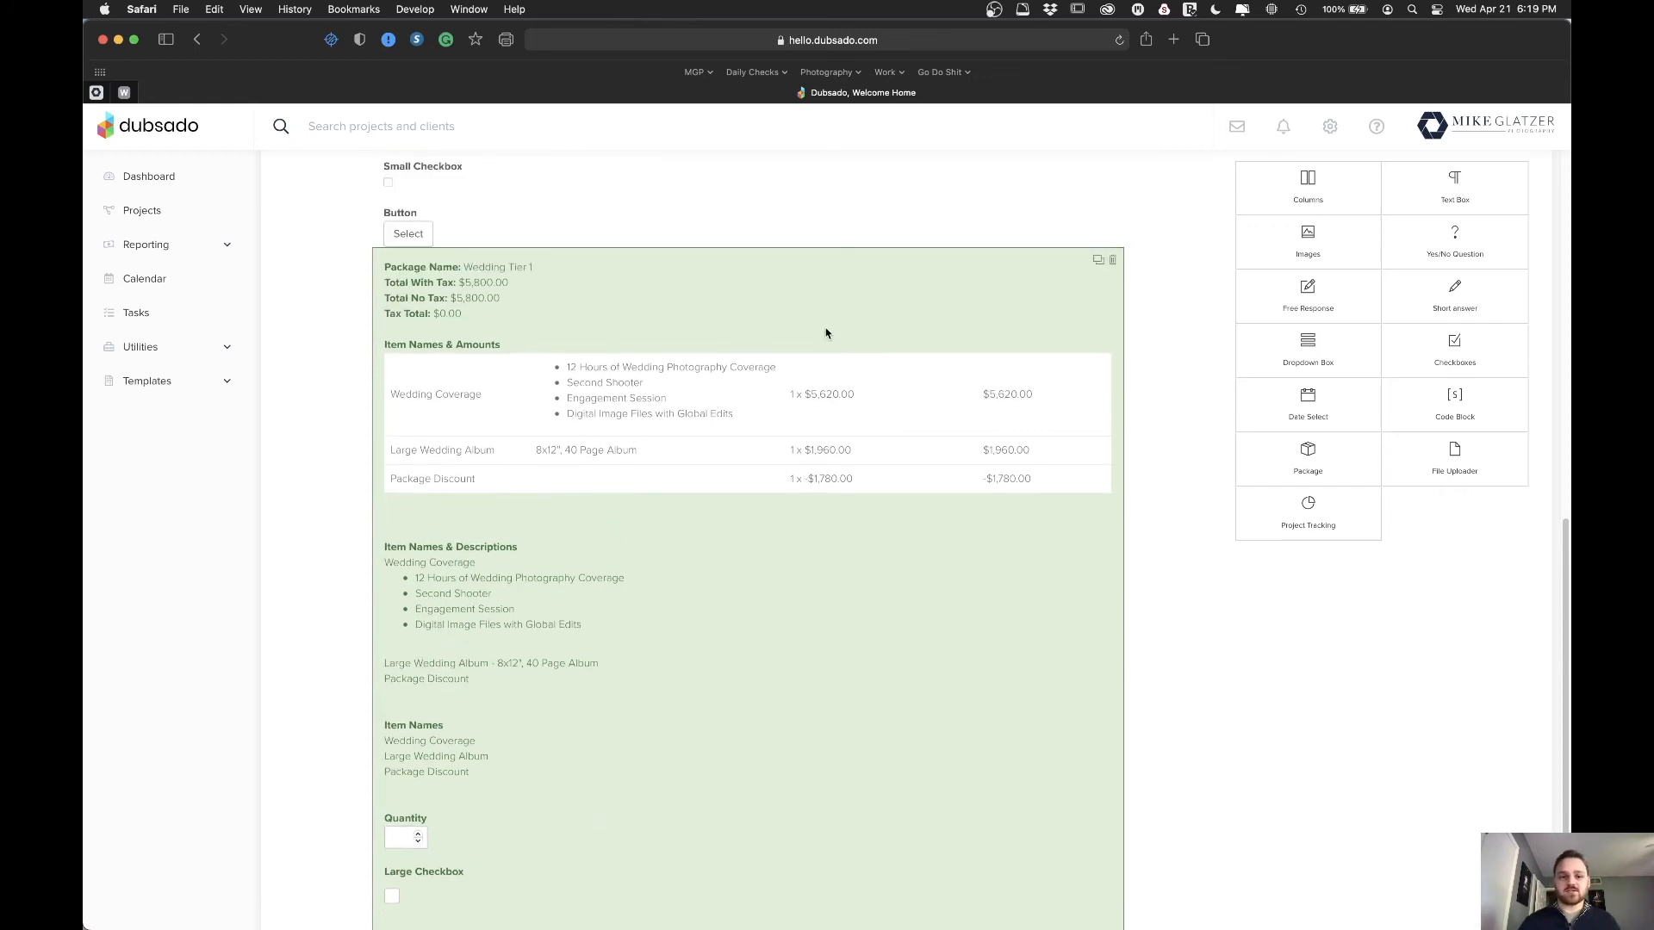
pyautogui.click(1099, 262)
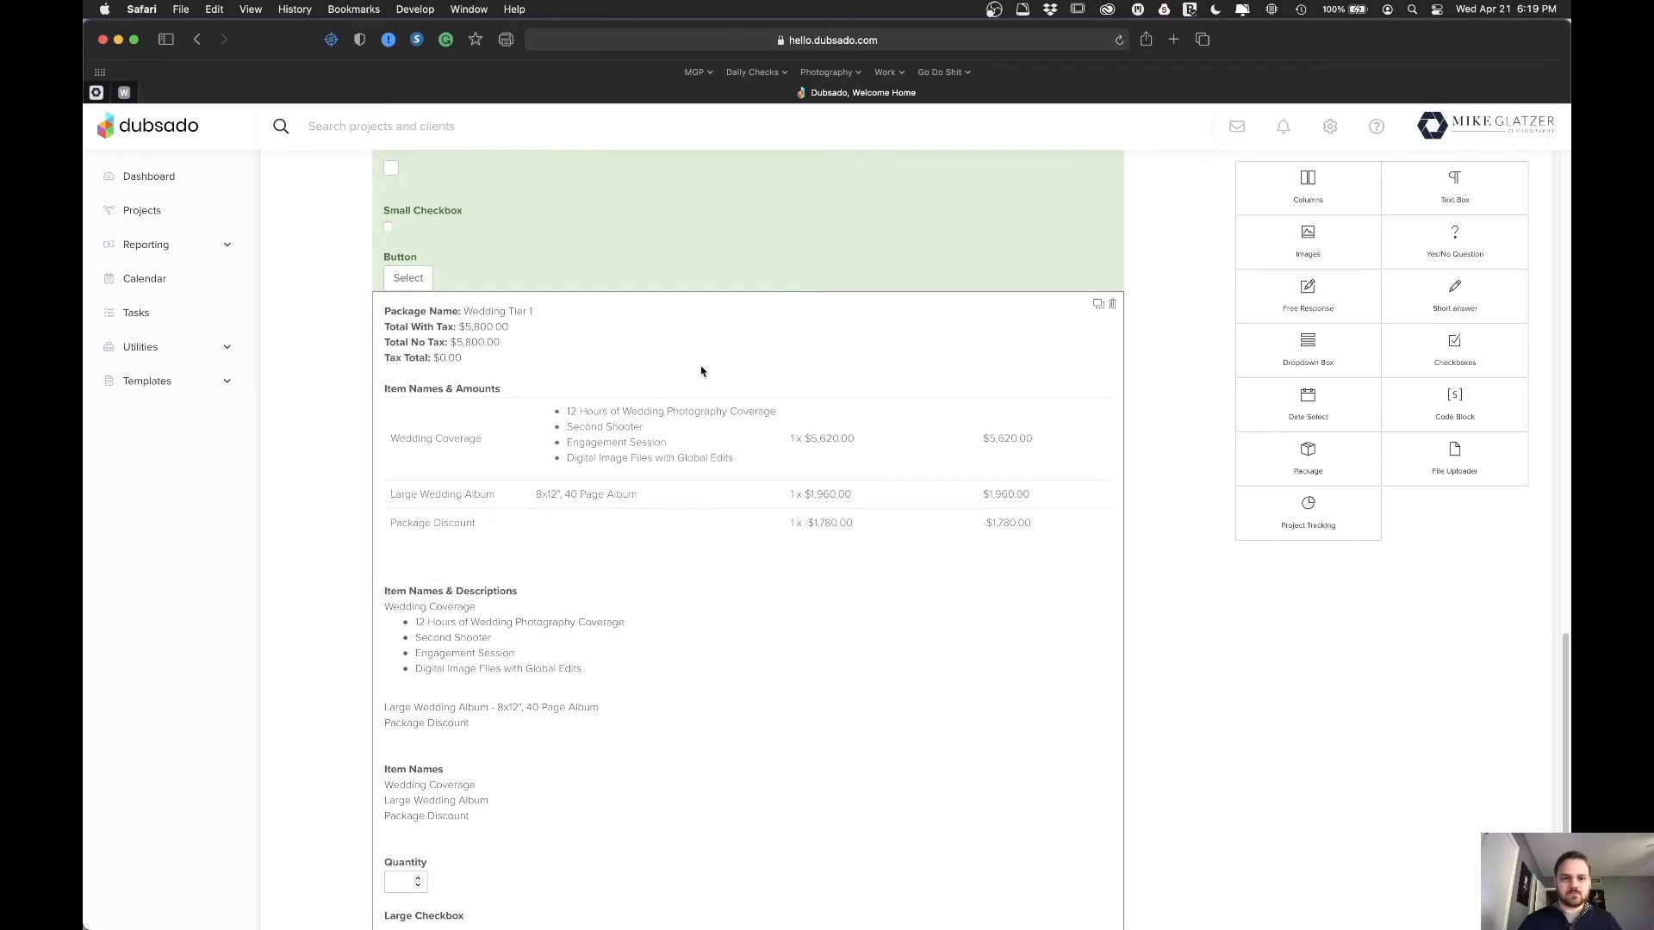
# - Assign the "Large Print" package to the new copy of the "Wedding Tier 1" block
pyautogui.click(702, 371)
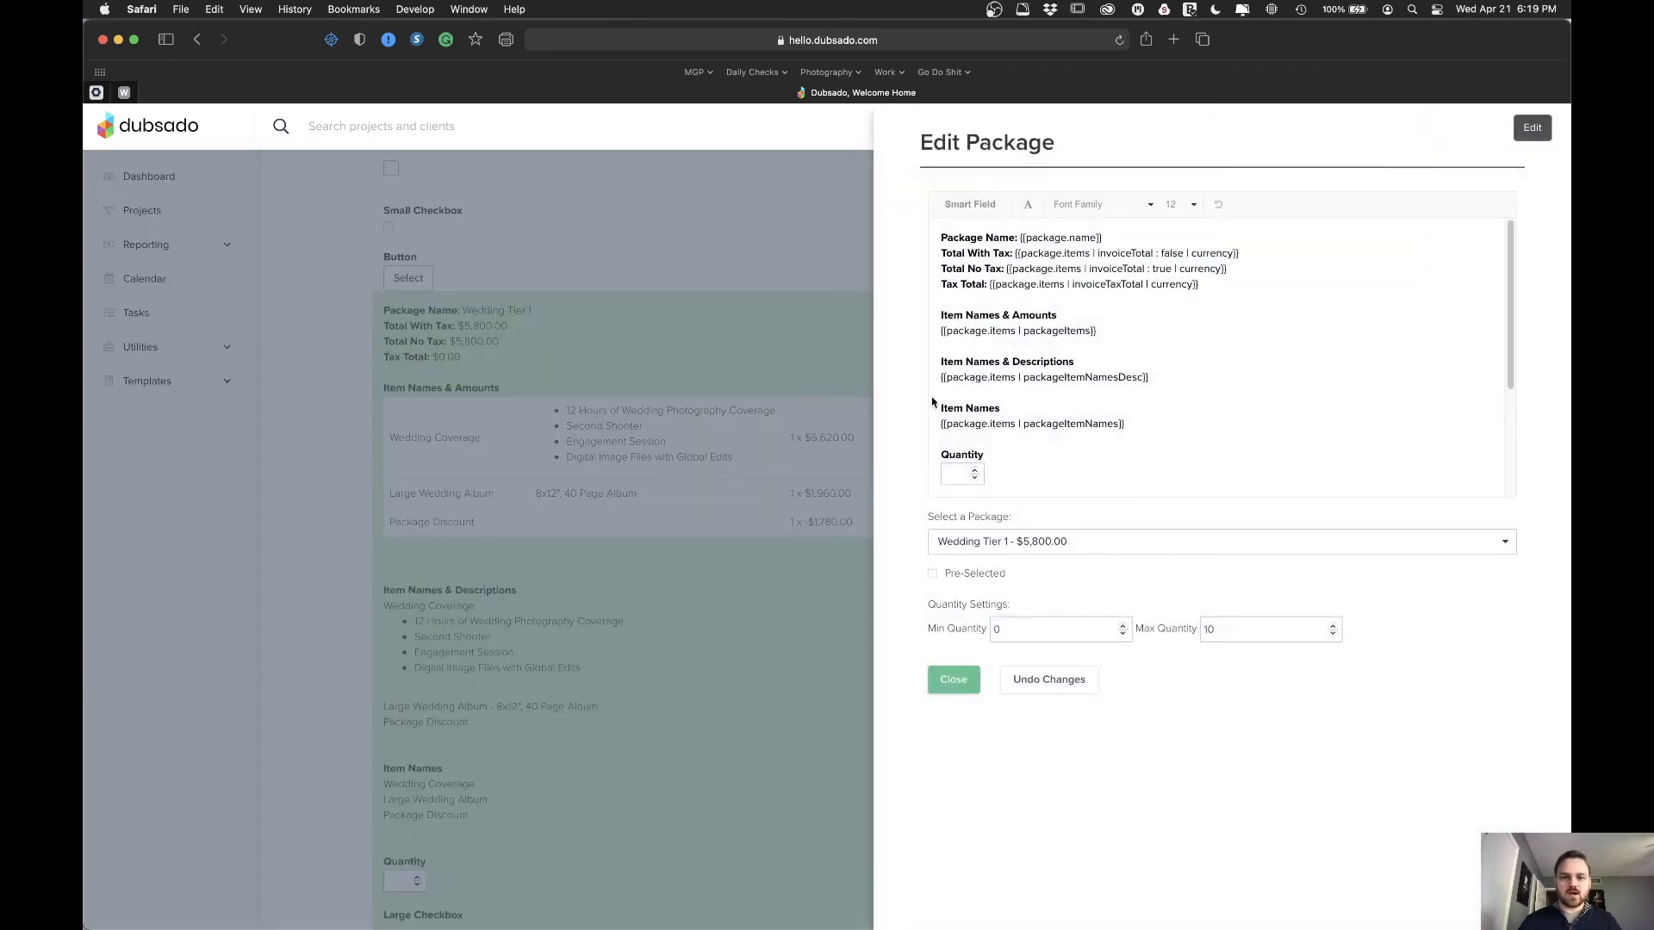
pyautogui.click(1125, 543)
pyautogui.scroll(-10, 1118, 622)
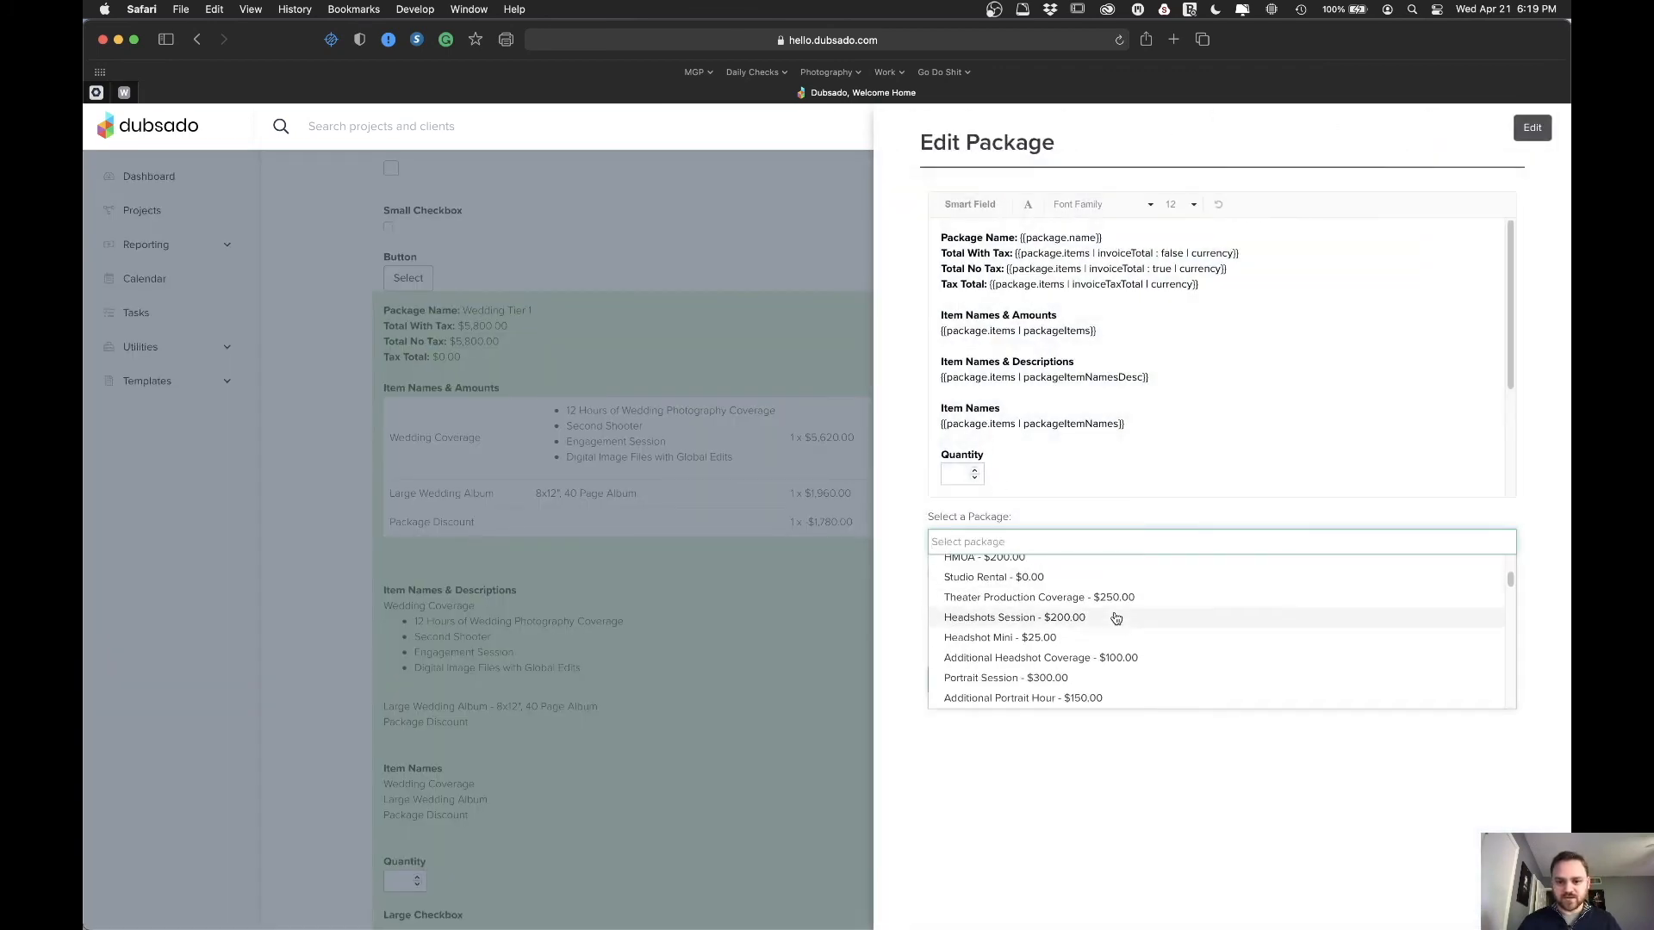
pyautogui.scroll(-10, 1119, 629)
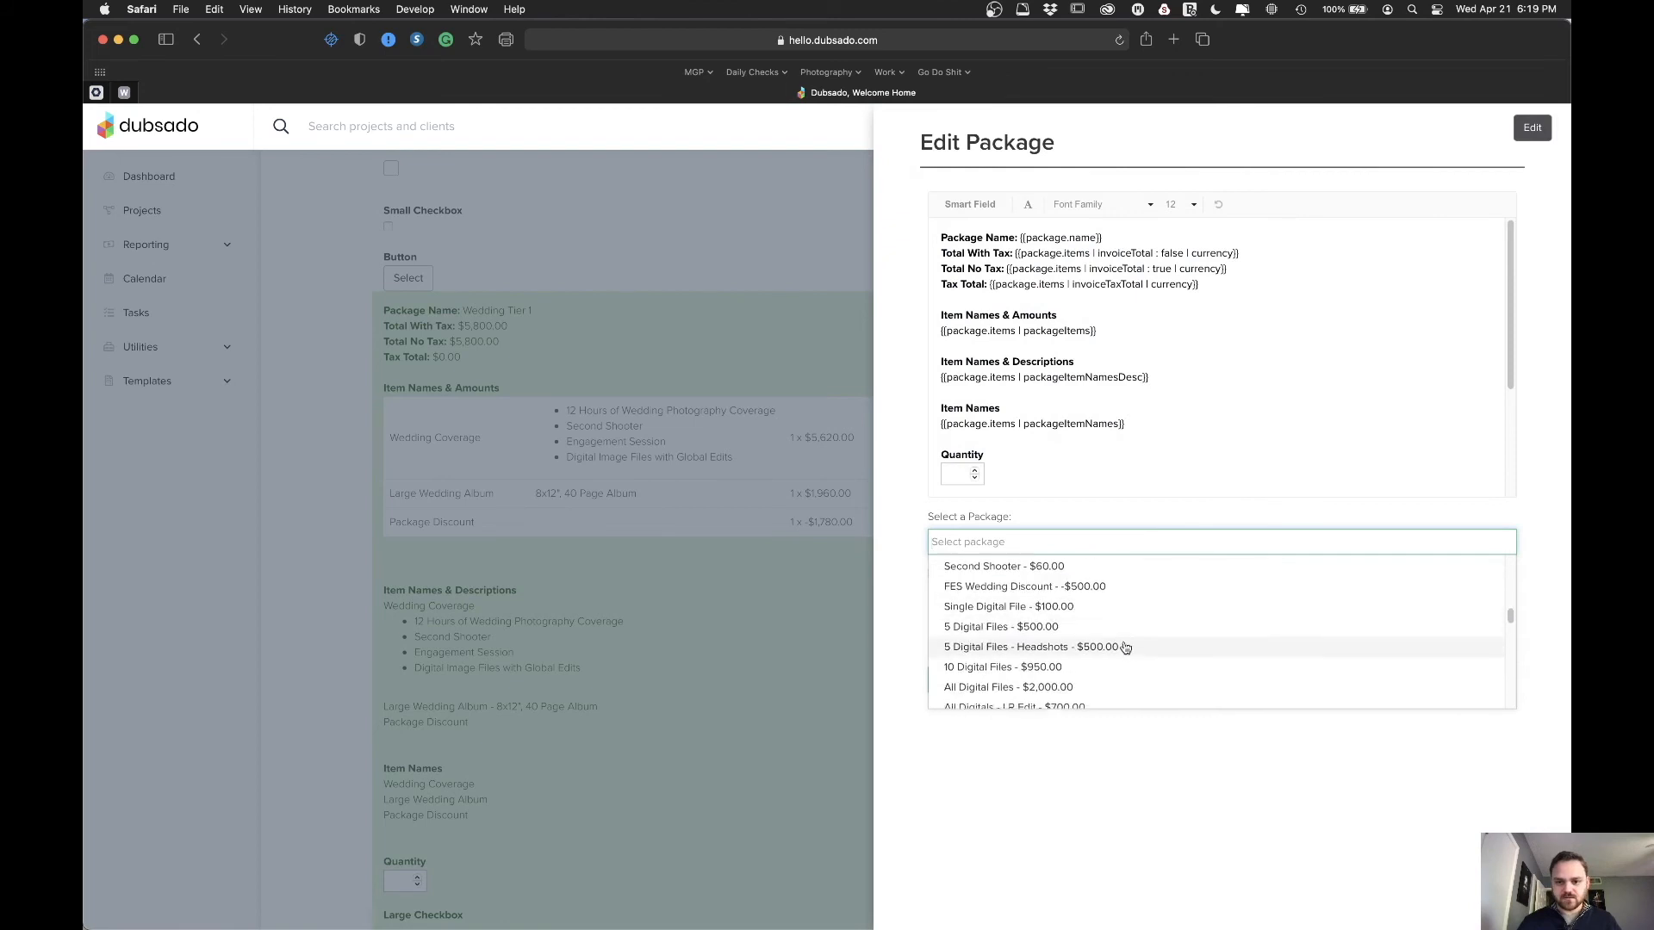
pyautogui.scroll(-4, 1124, 659)
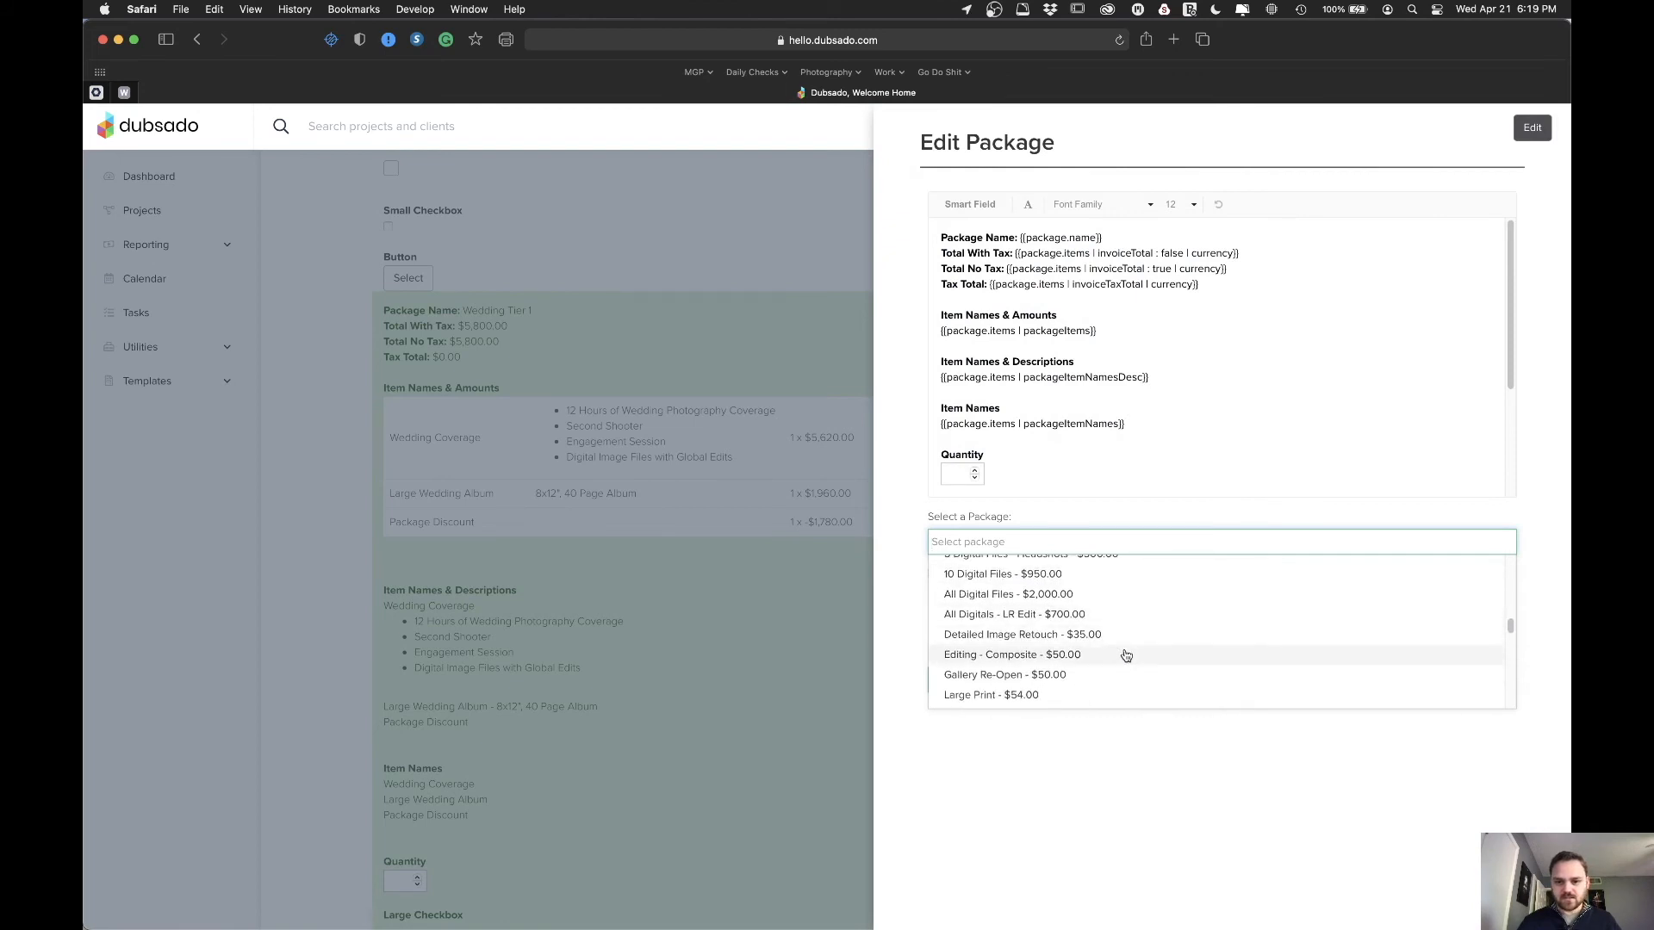
pyautogui.click(1099, 671)
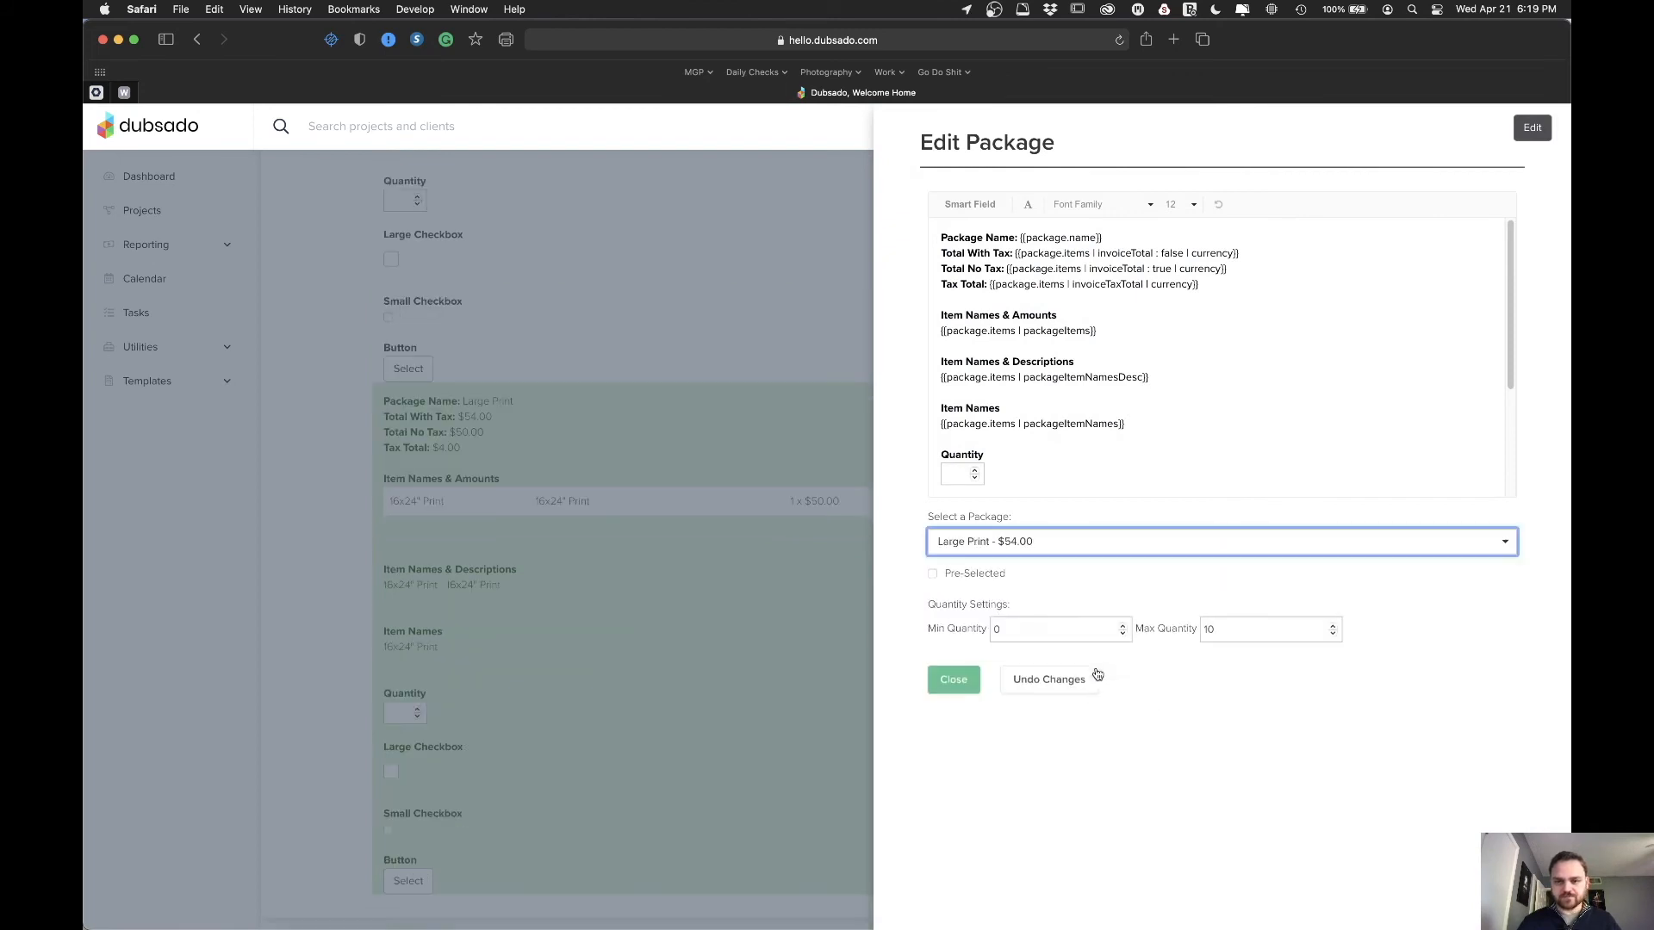
# - Close the "Large Print" package block's settings and duplicate the block
pyautogui.click(953, 680)
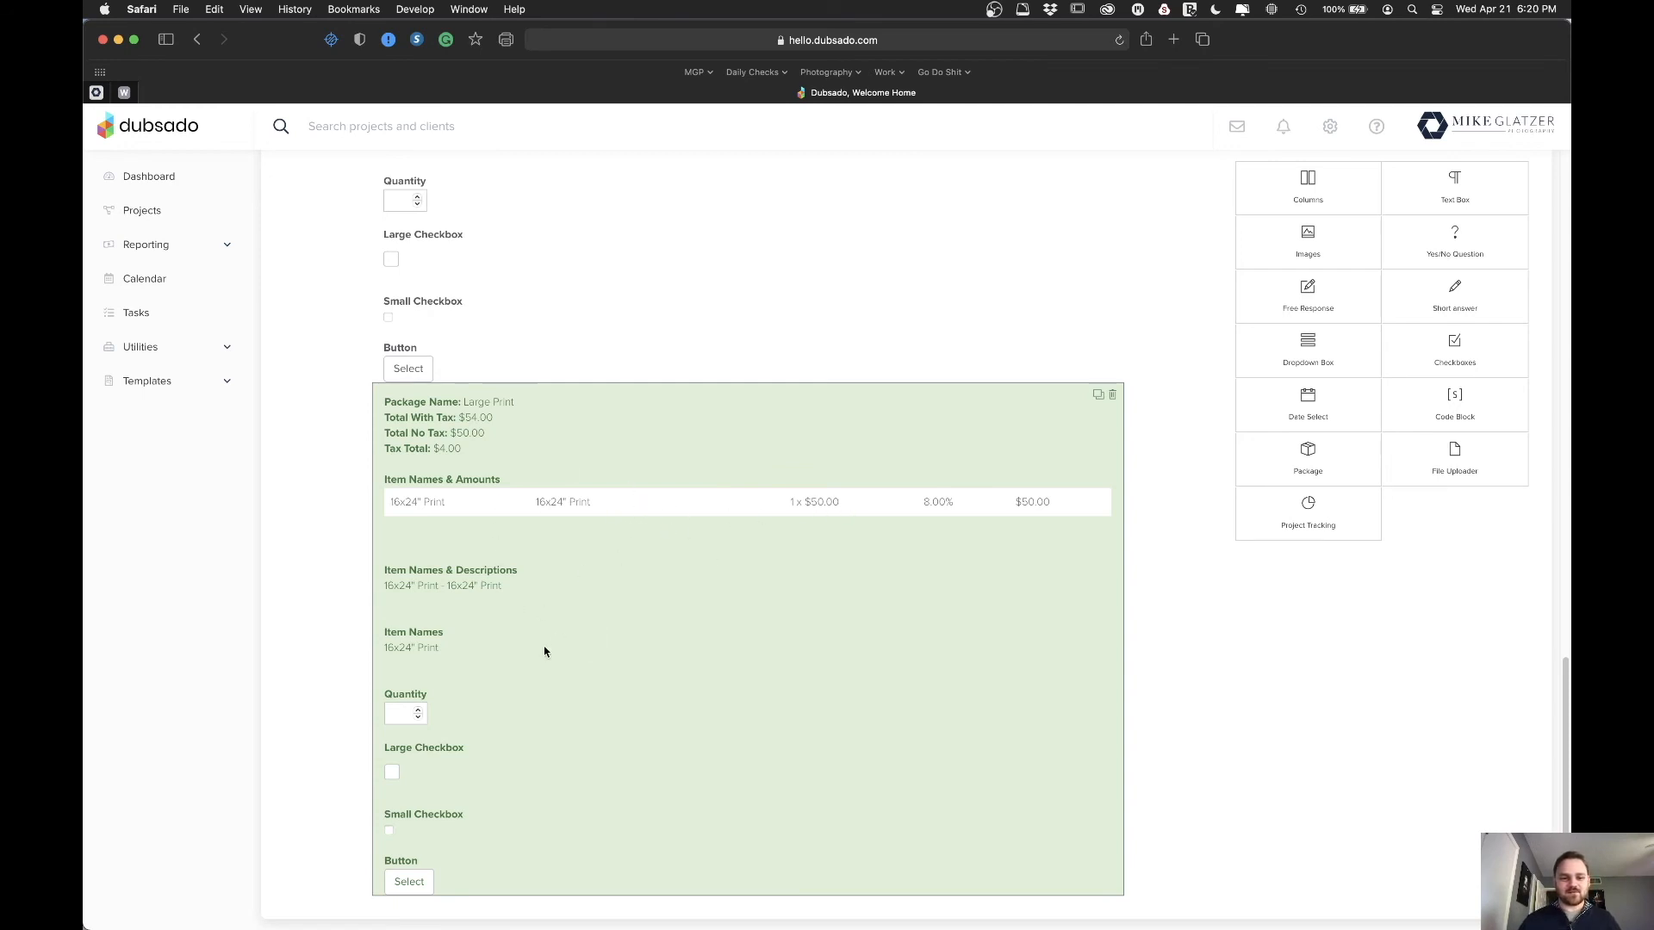
pyautogui.scroll(-1, 724, 553)
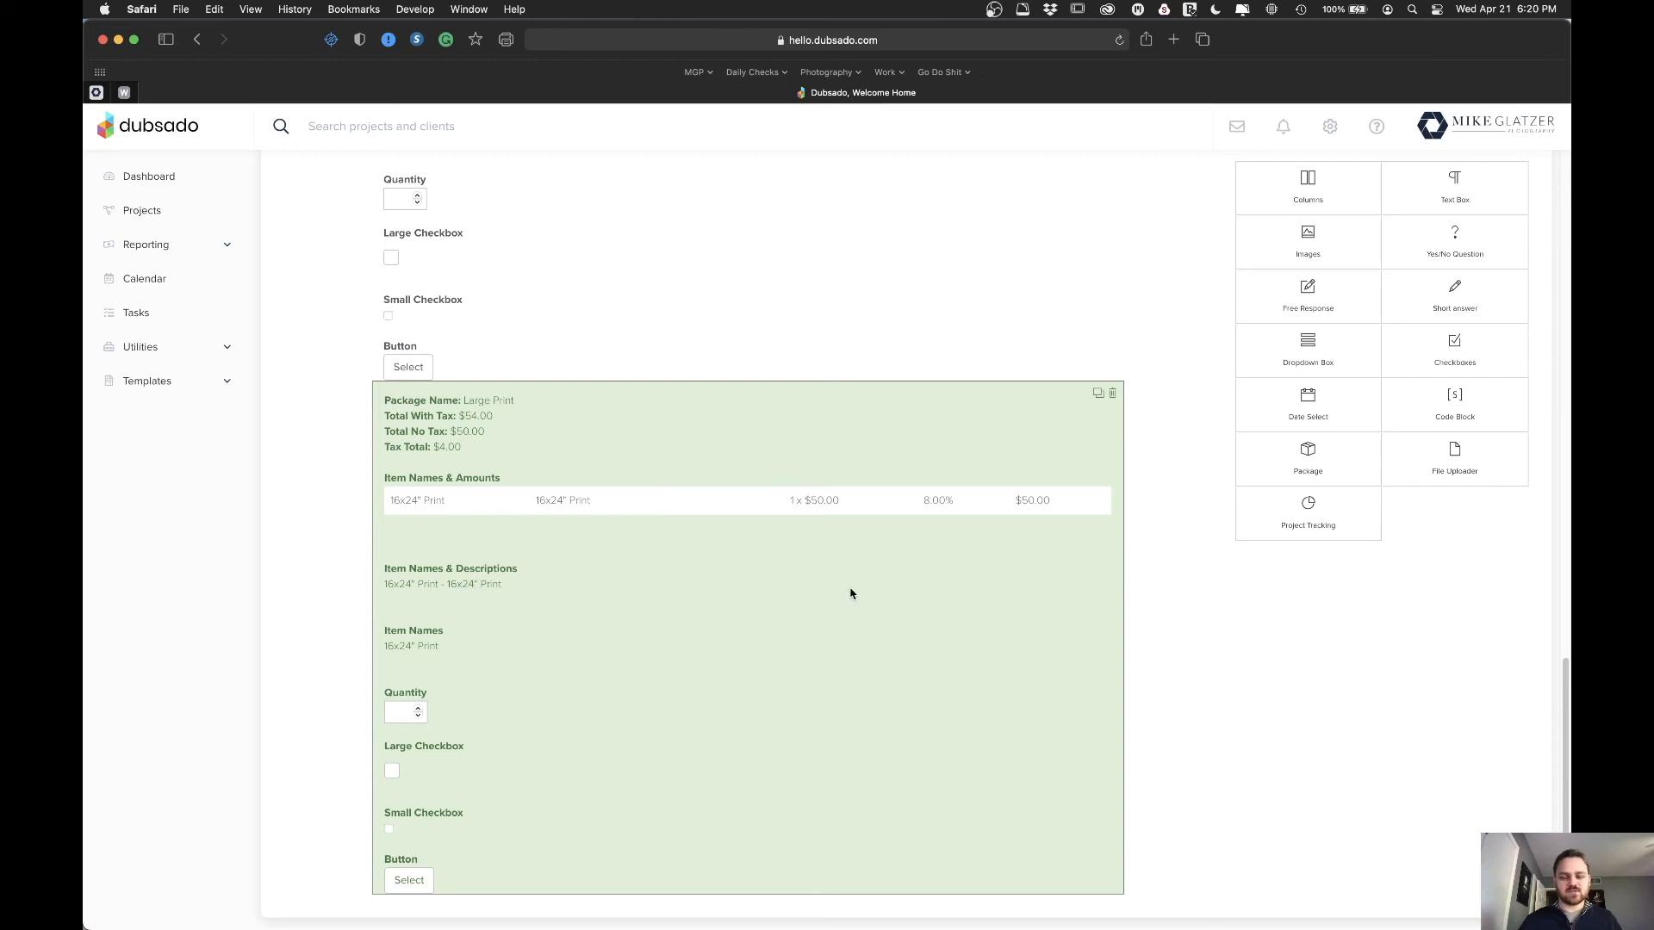
pyautogui.click(1096, 401)
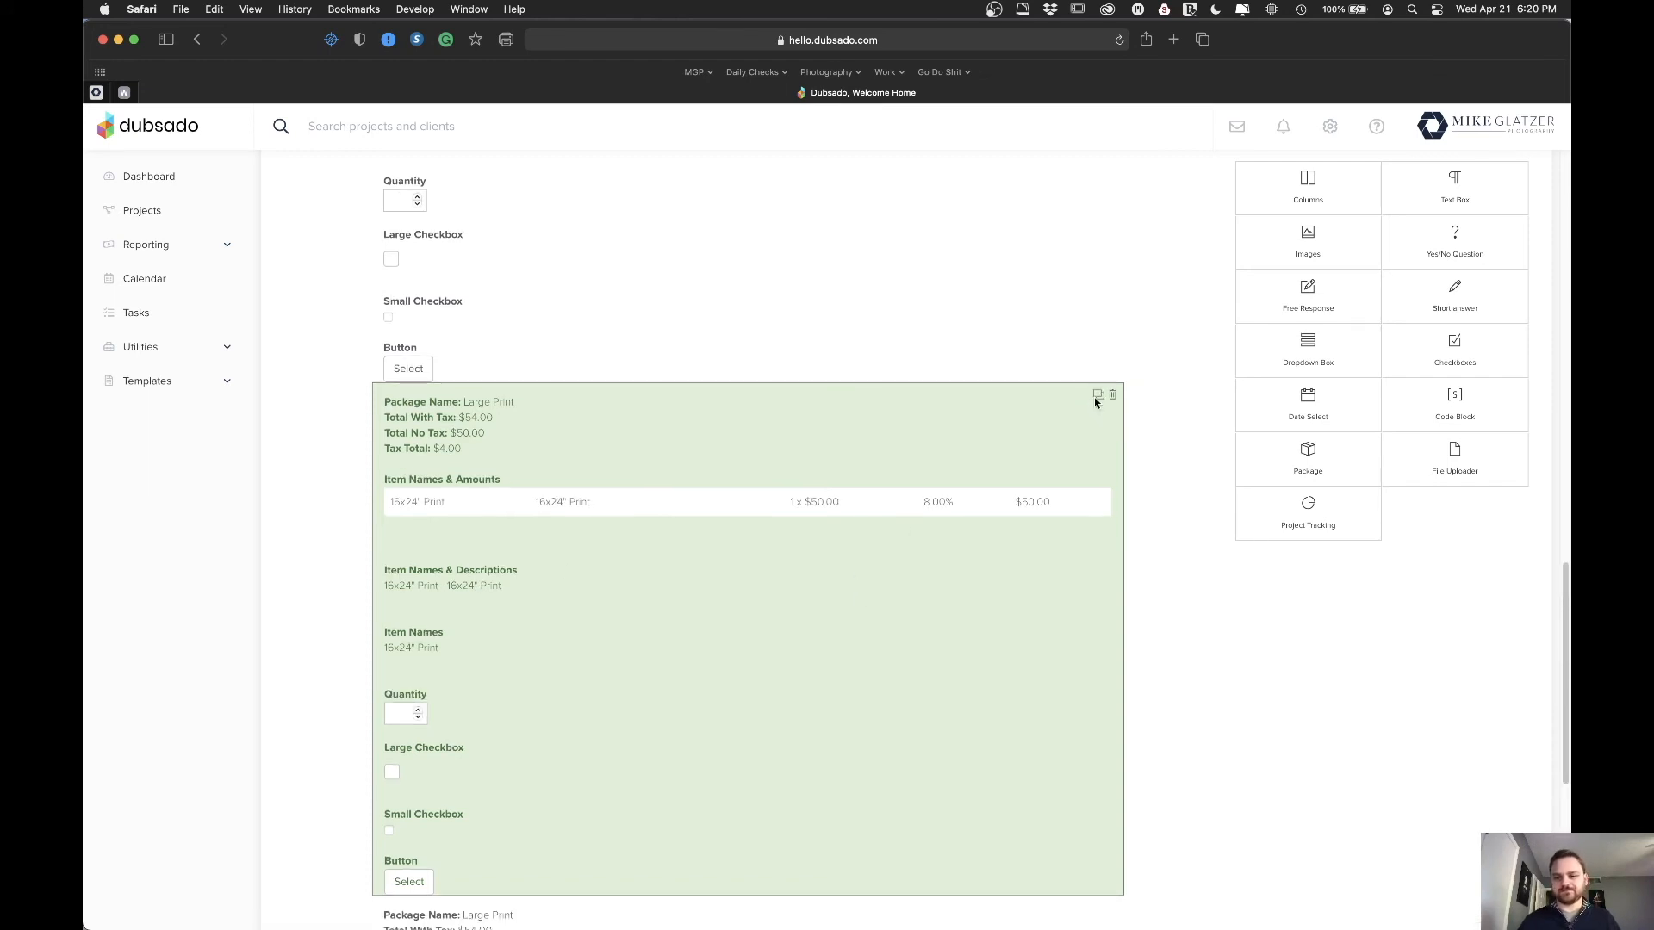
# - Assign the "Large Canvas Collage" package to the upper of the two "Large Print" blocks and close its settings
pyautogui.click(963, 425)
pyautogui.click(1052, 540)
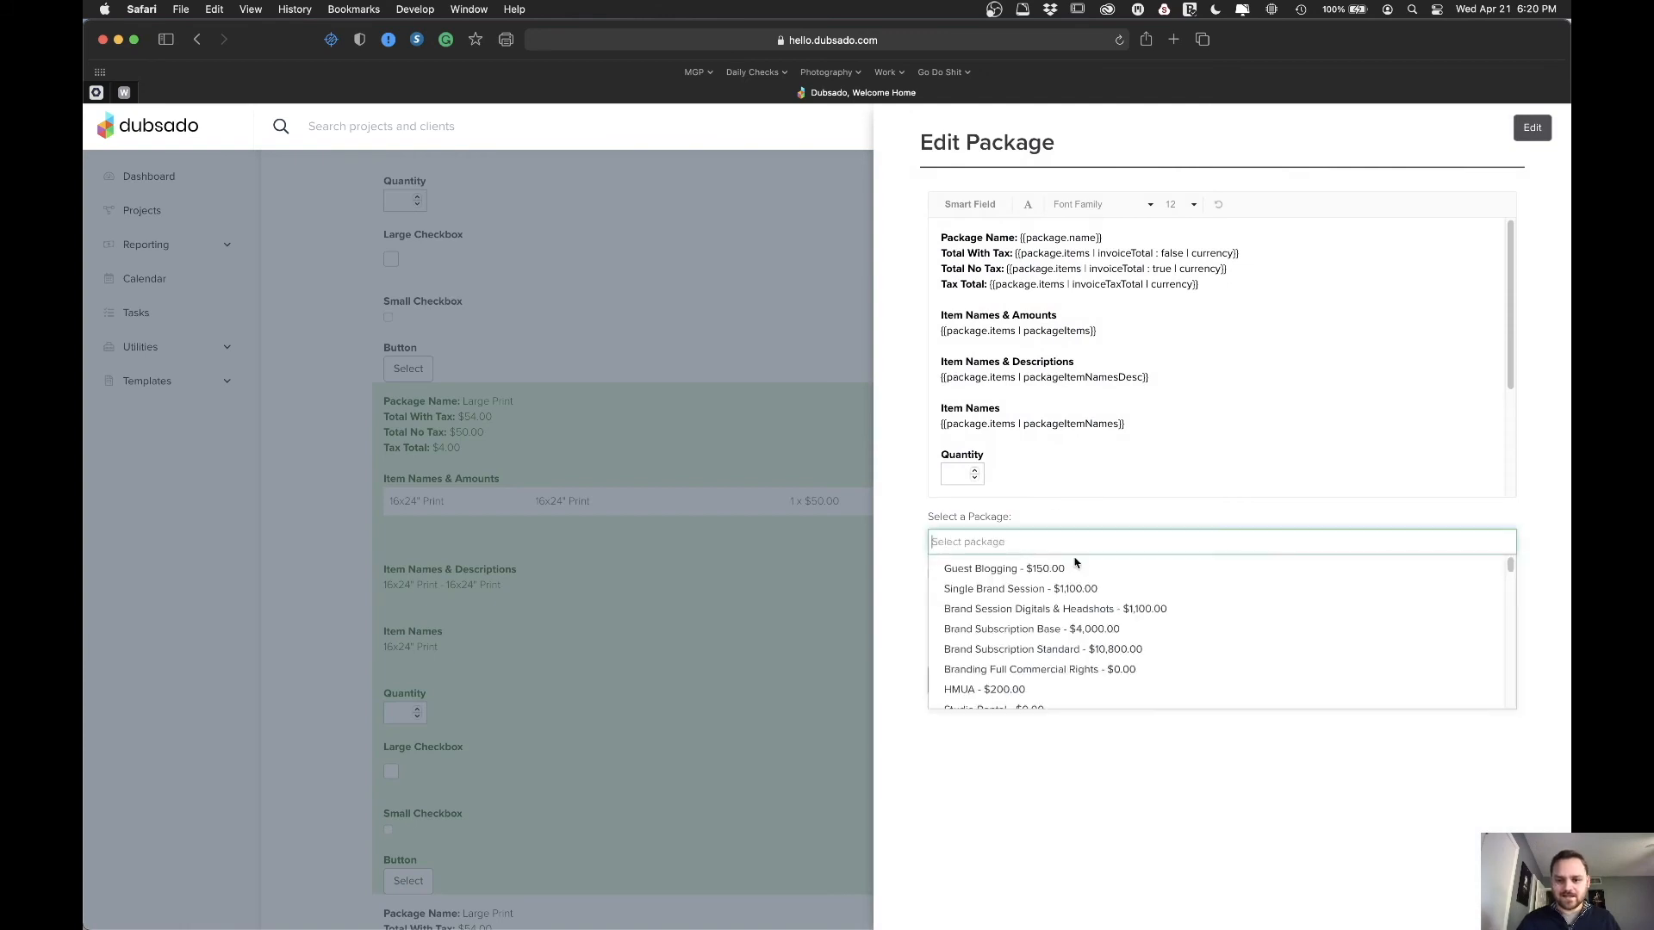
pyautogui.scroll(-4, 1092, 615)
pyautogui.scroll(-10, 1093, 615)
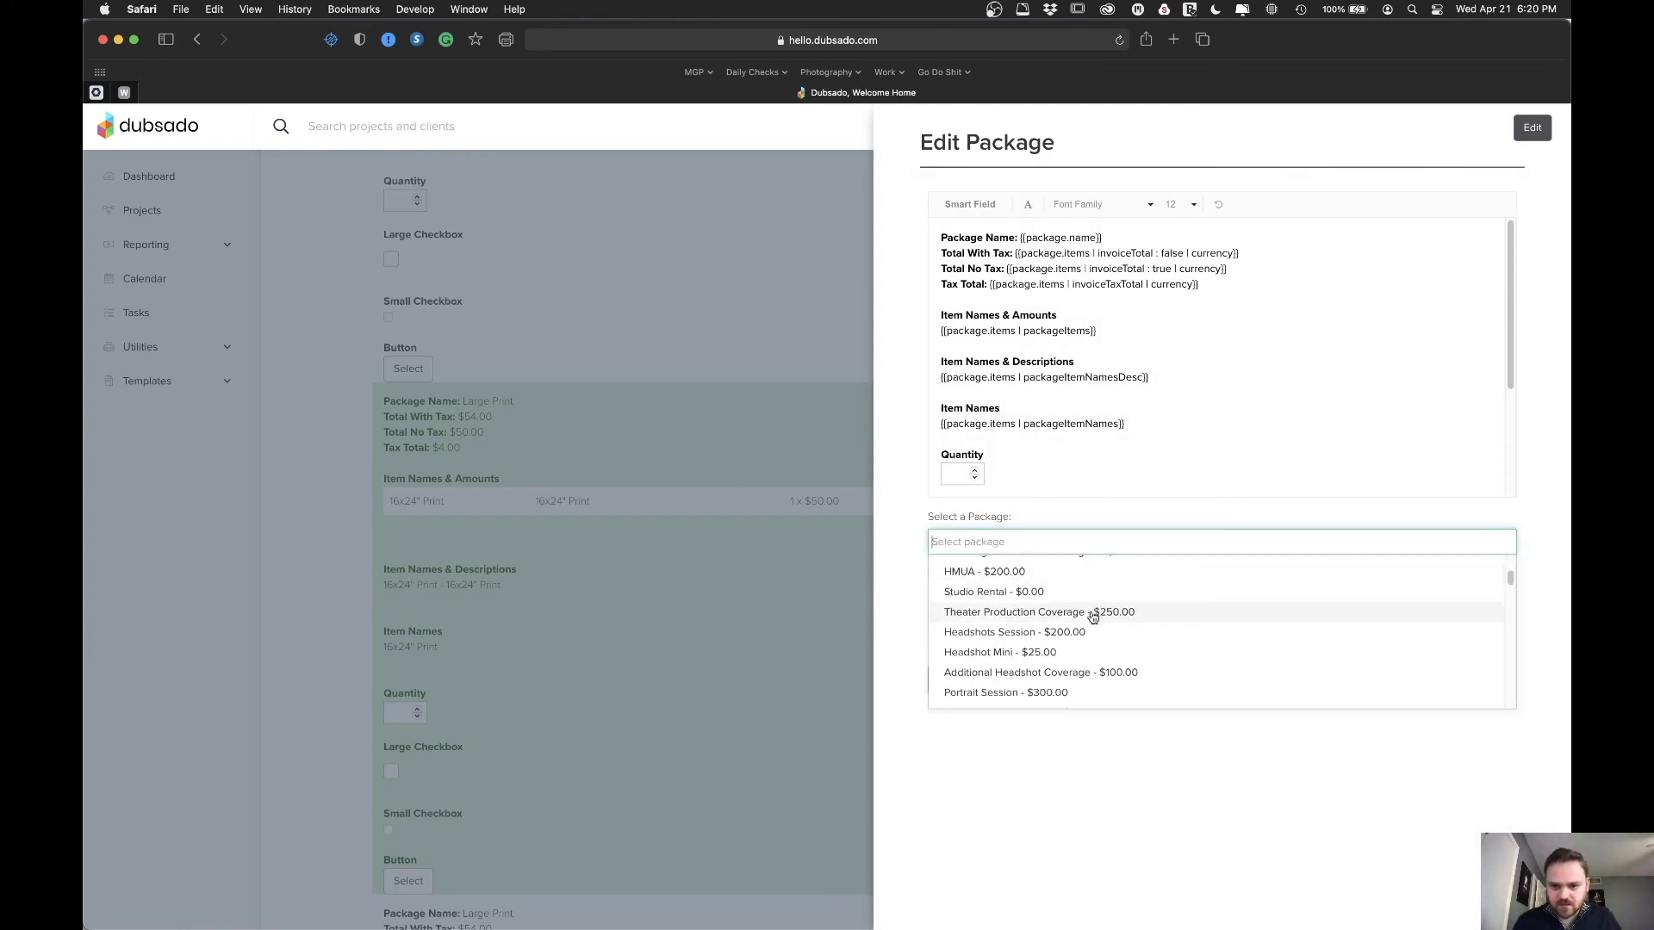
pyautogui.scroll(-5, 1092, 621)
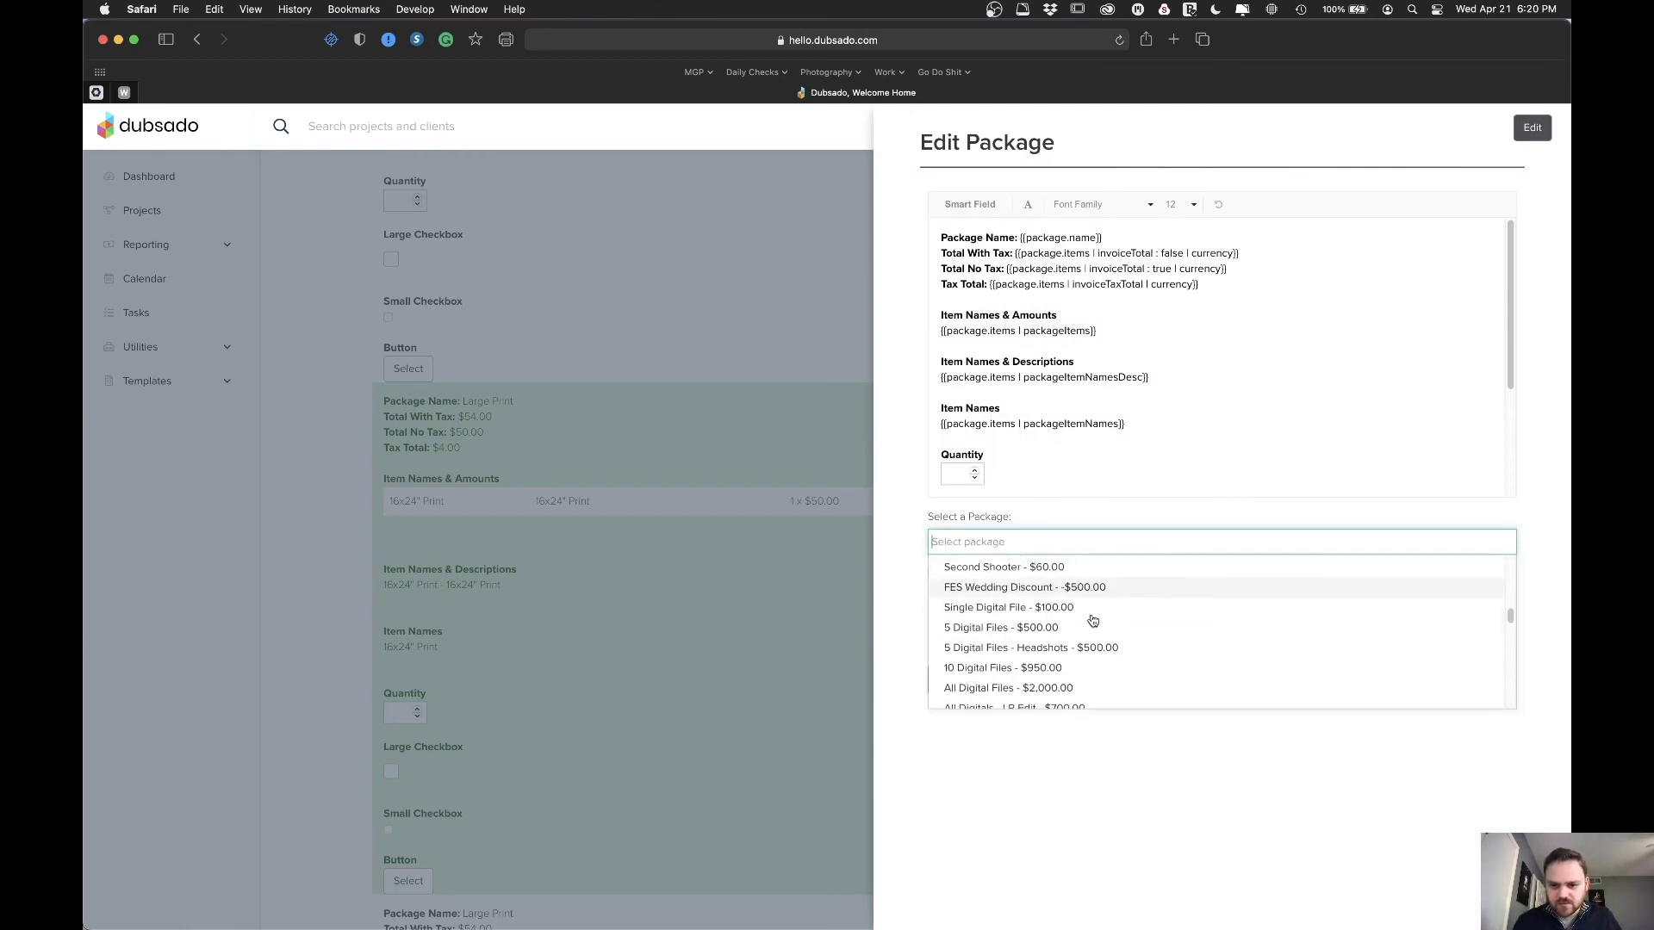
pyautogui.scroll(-2, 1092, 621)
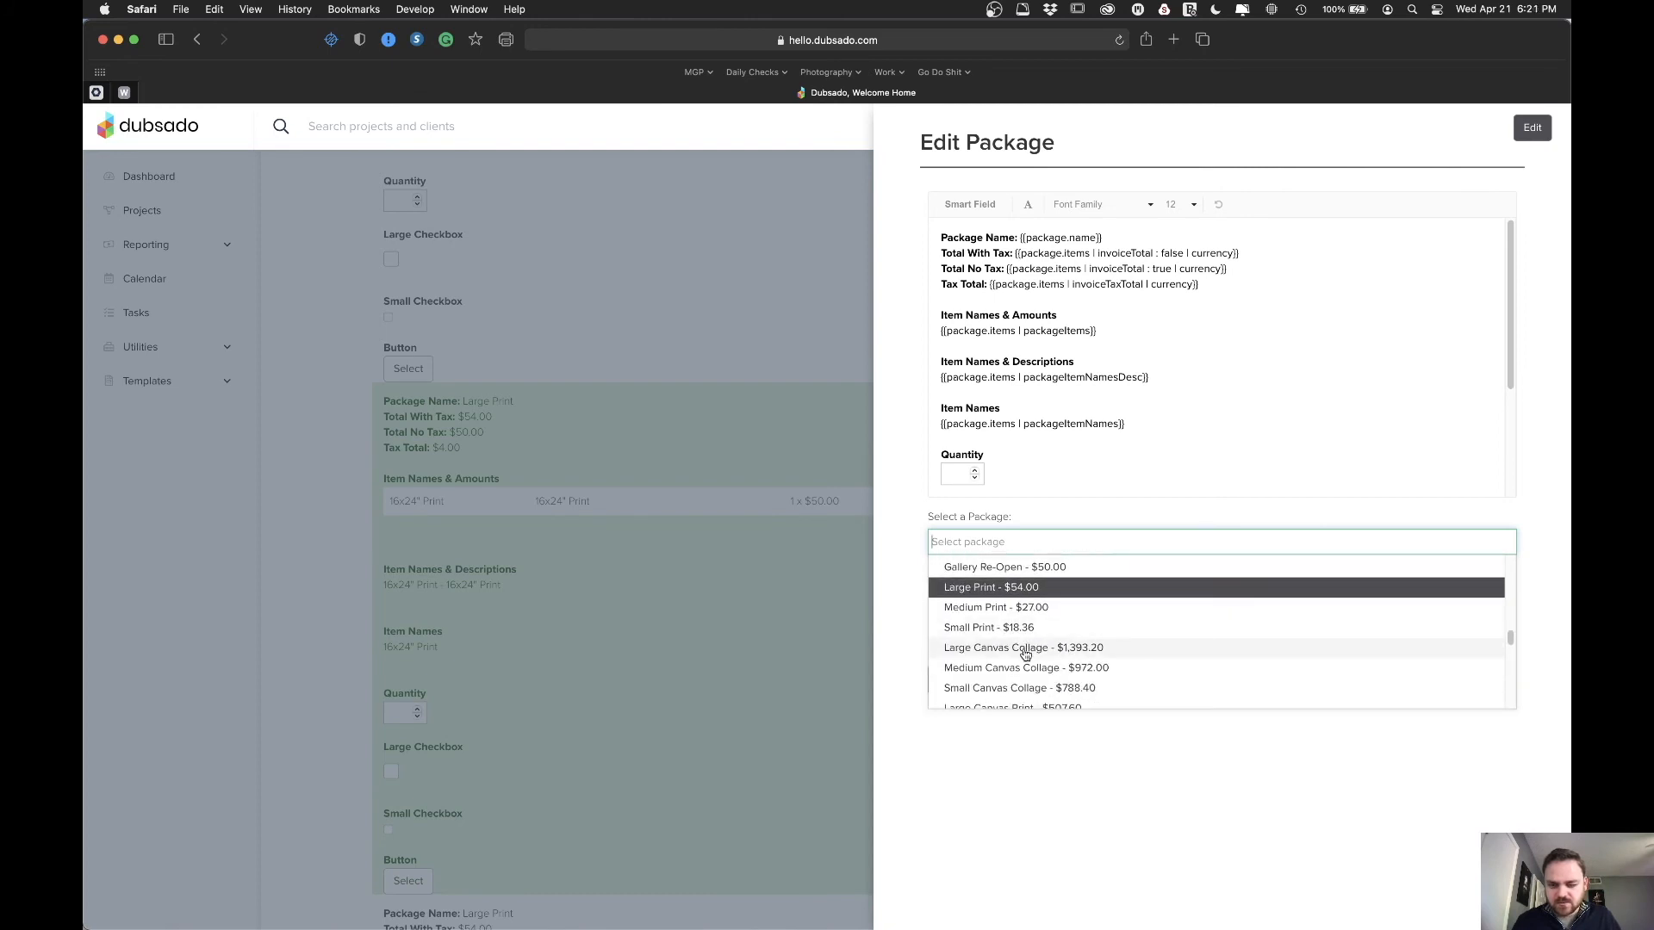
pyautogui.scroll(-2, 1026, 654)
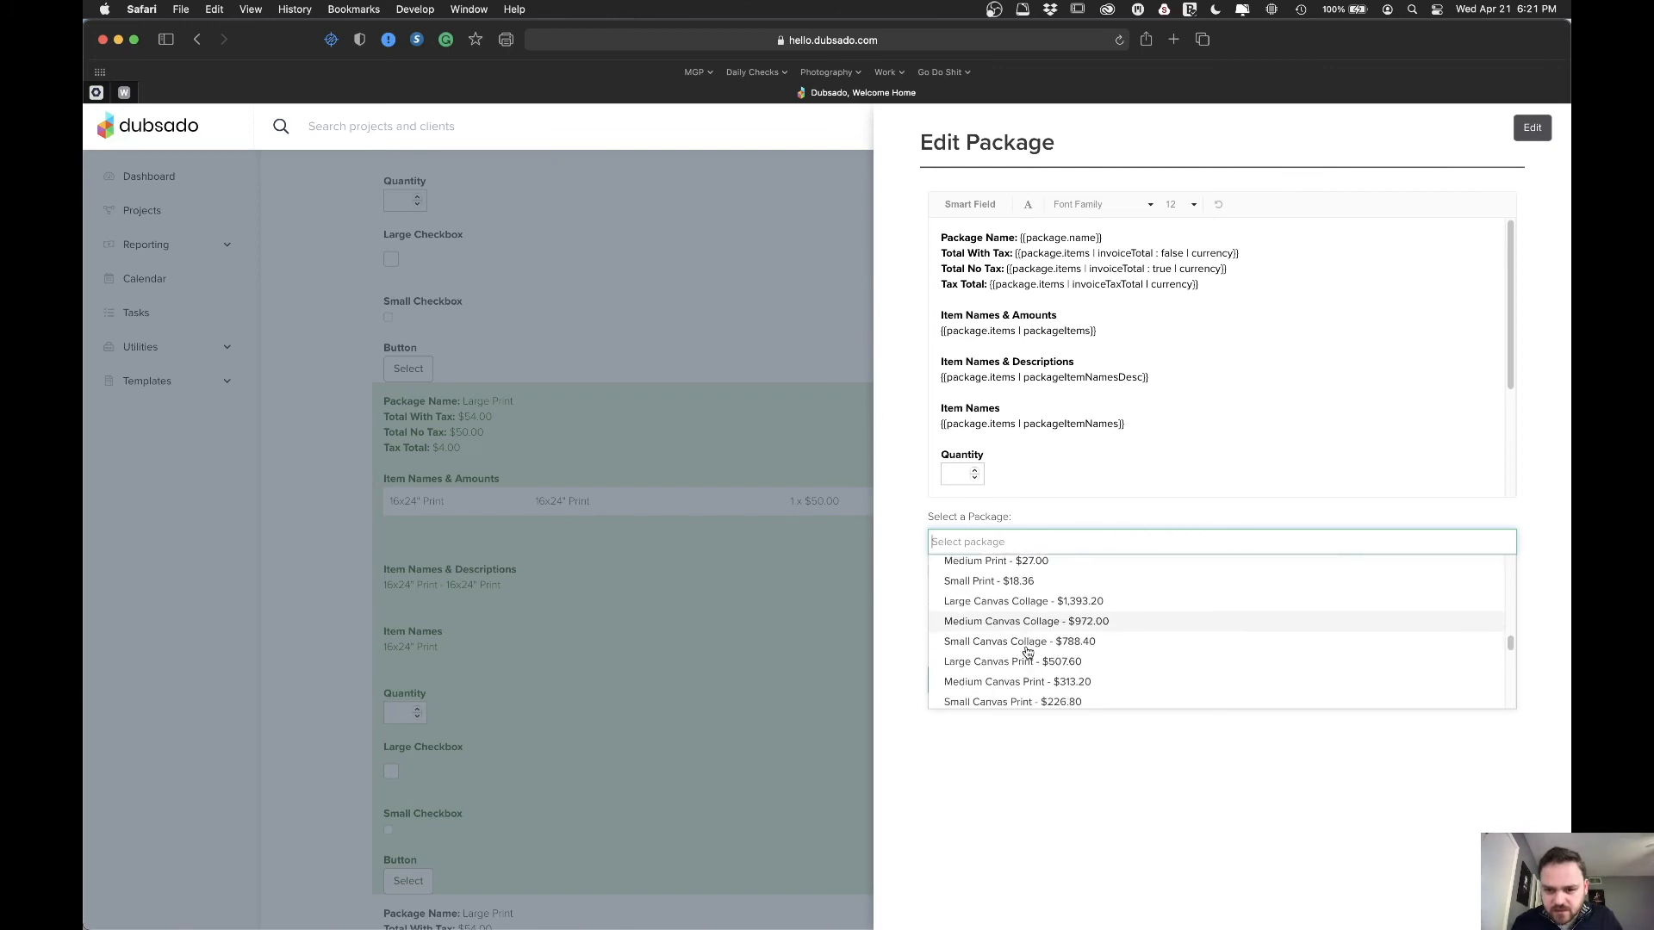
pyautogui.scroll(-3, 1028, 652)
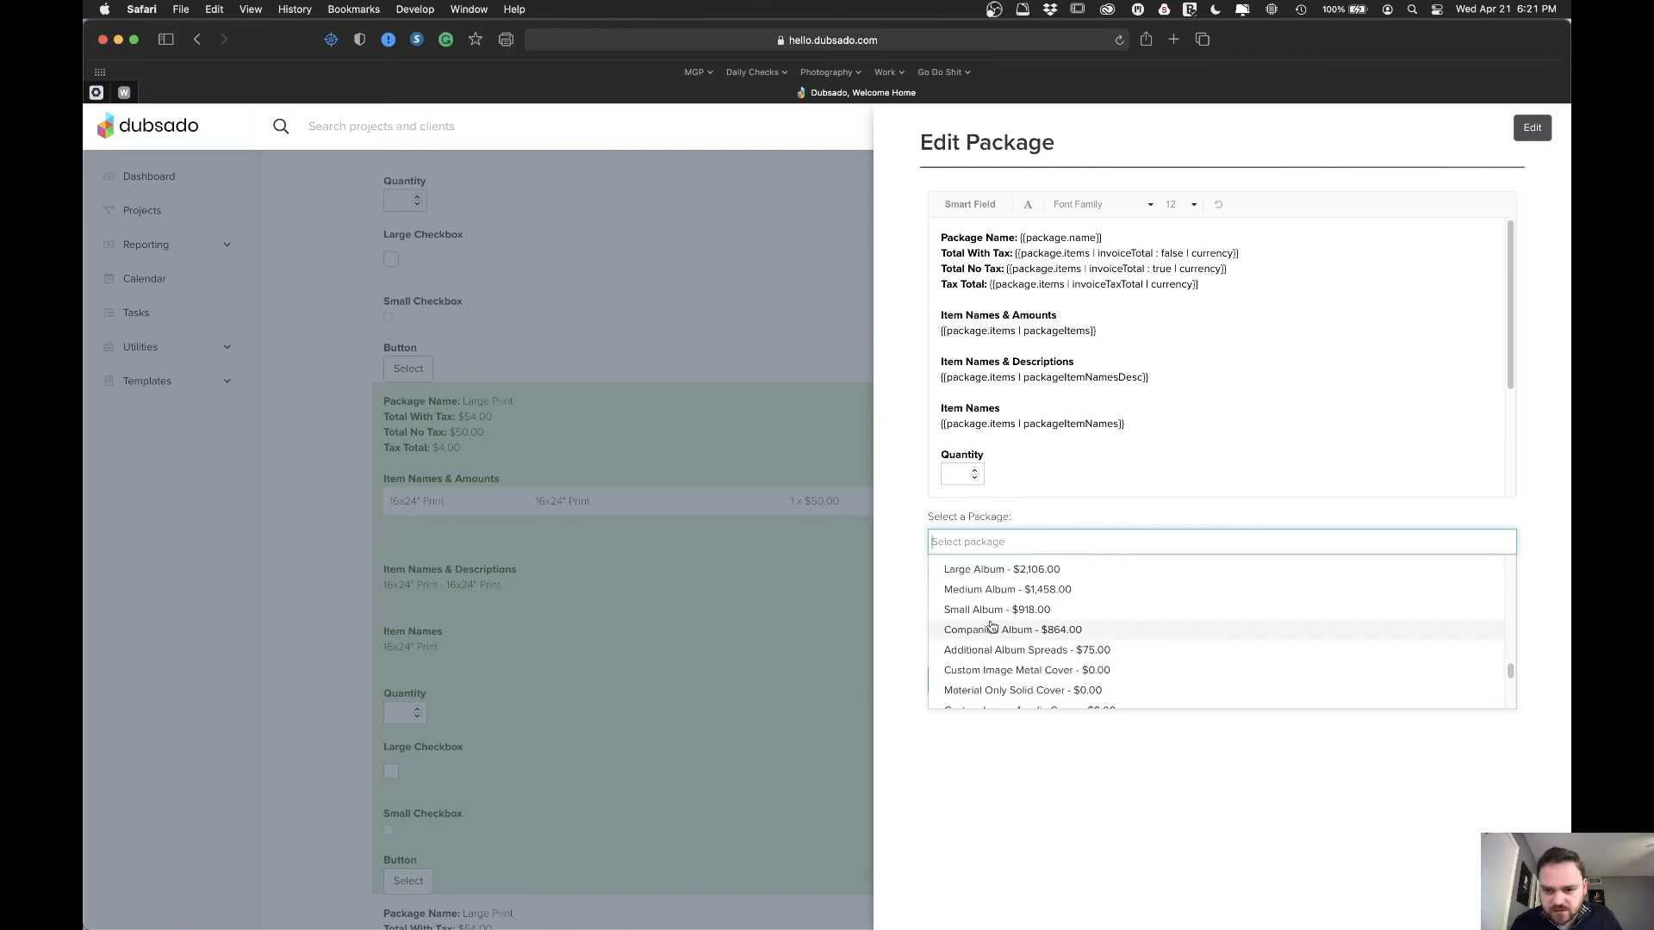
pyautogui.scroll(-2, 995, 633)
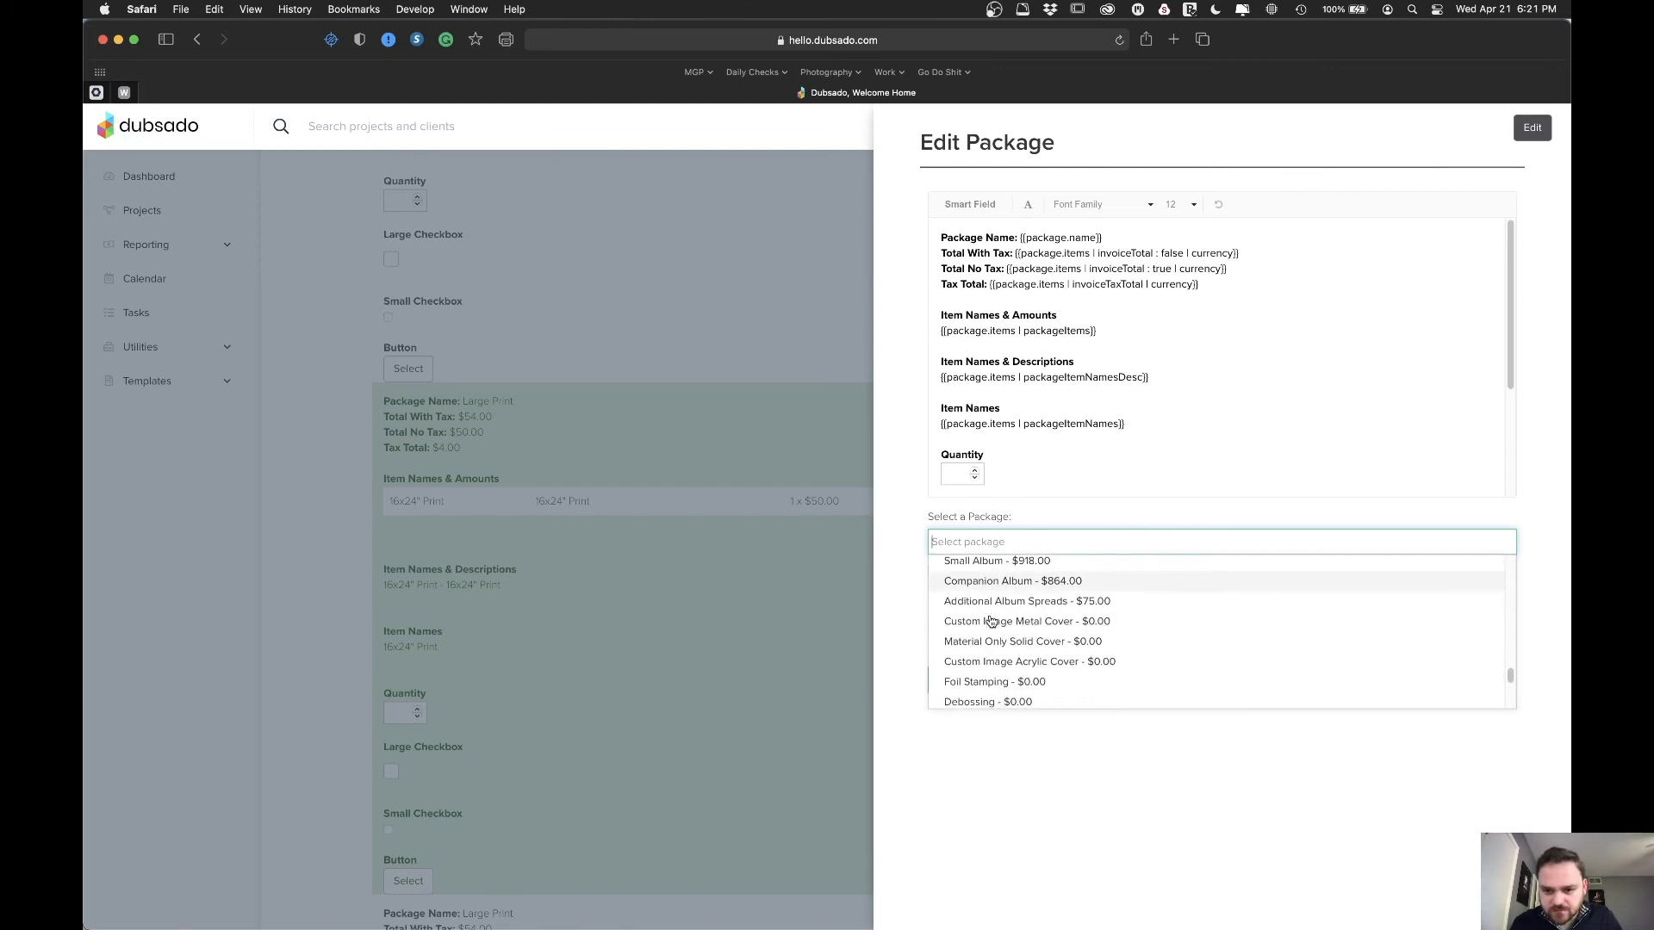
pyautogui.scroll(-1, 991, 621)
pyautogui.scroll(6, 992, 621)
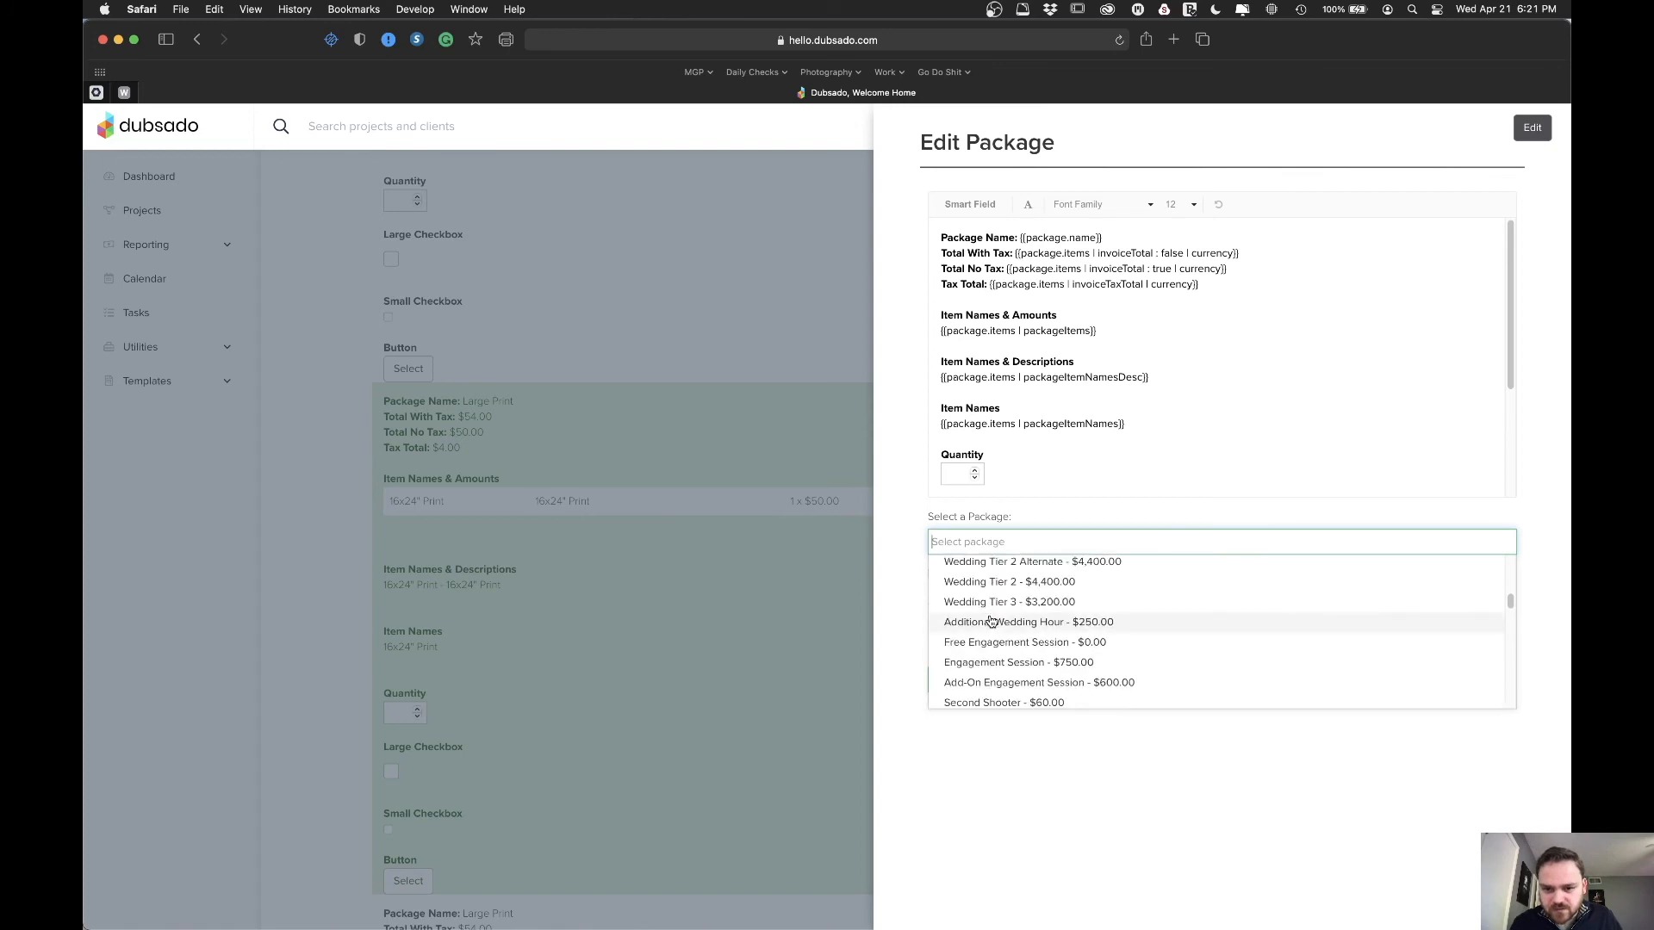
pyautogui.scroll(-4, 993, 623)
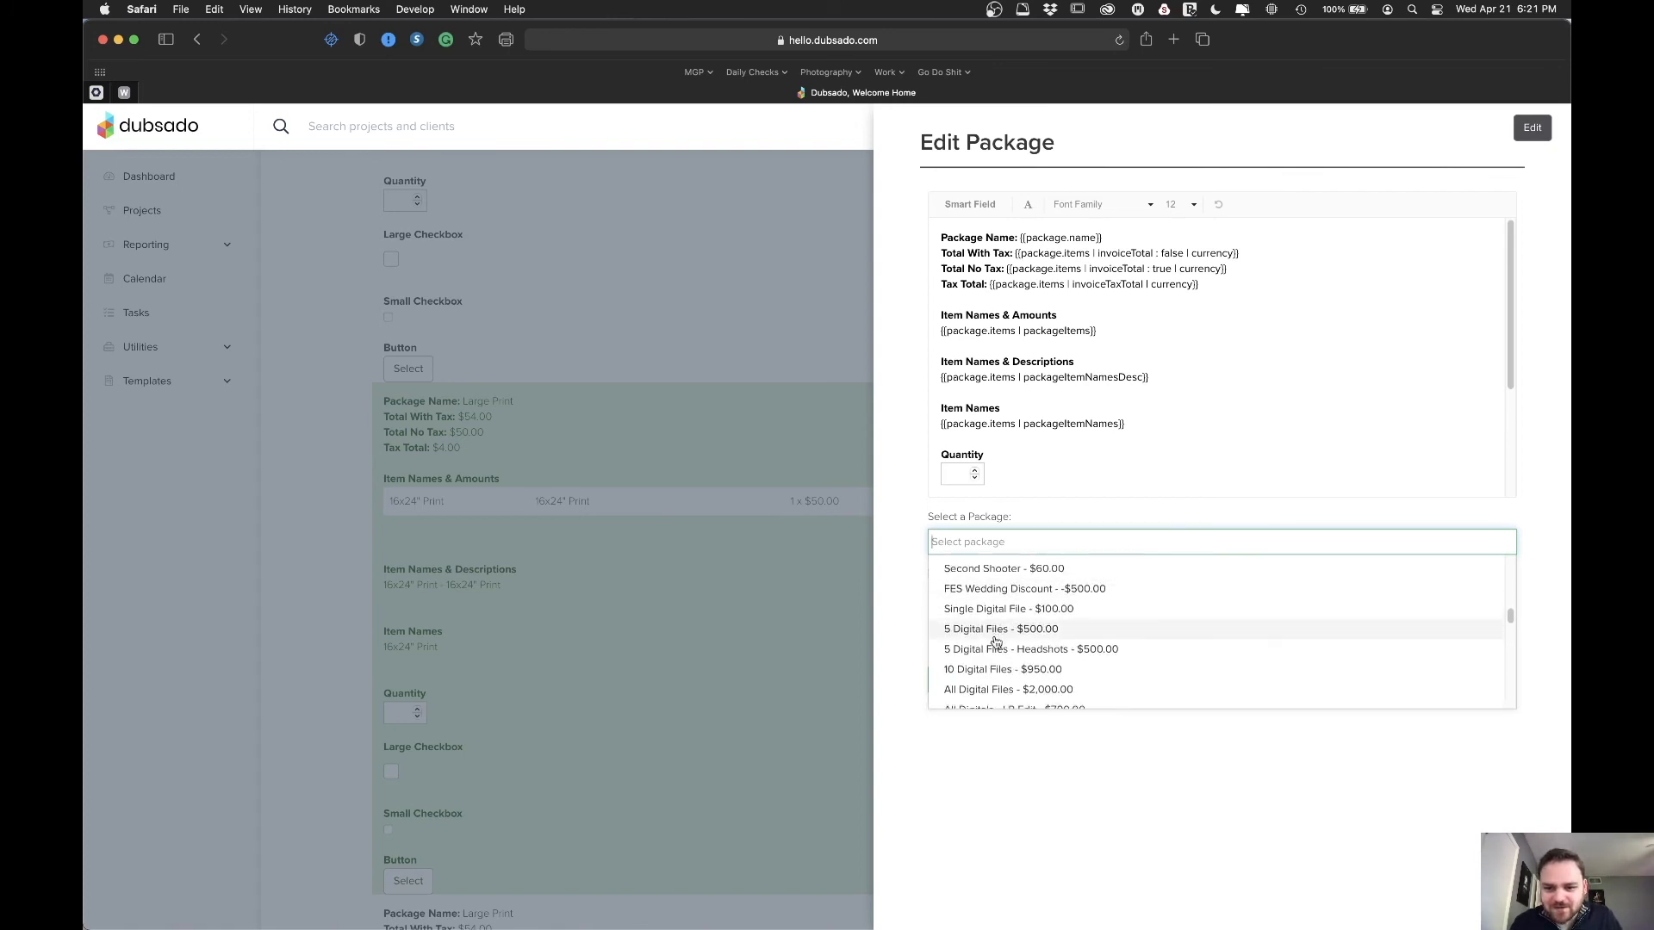
pyautogui.scroll(-3, 995, 629)
pyautogui.scroll(-5, 994, 642)
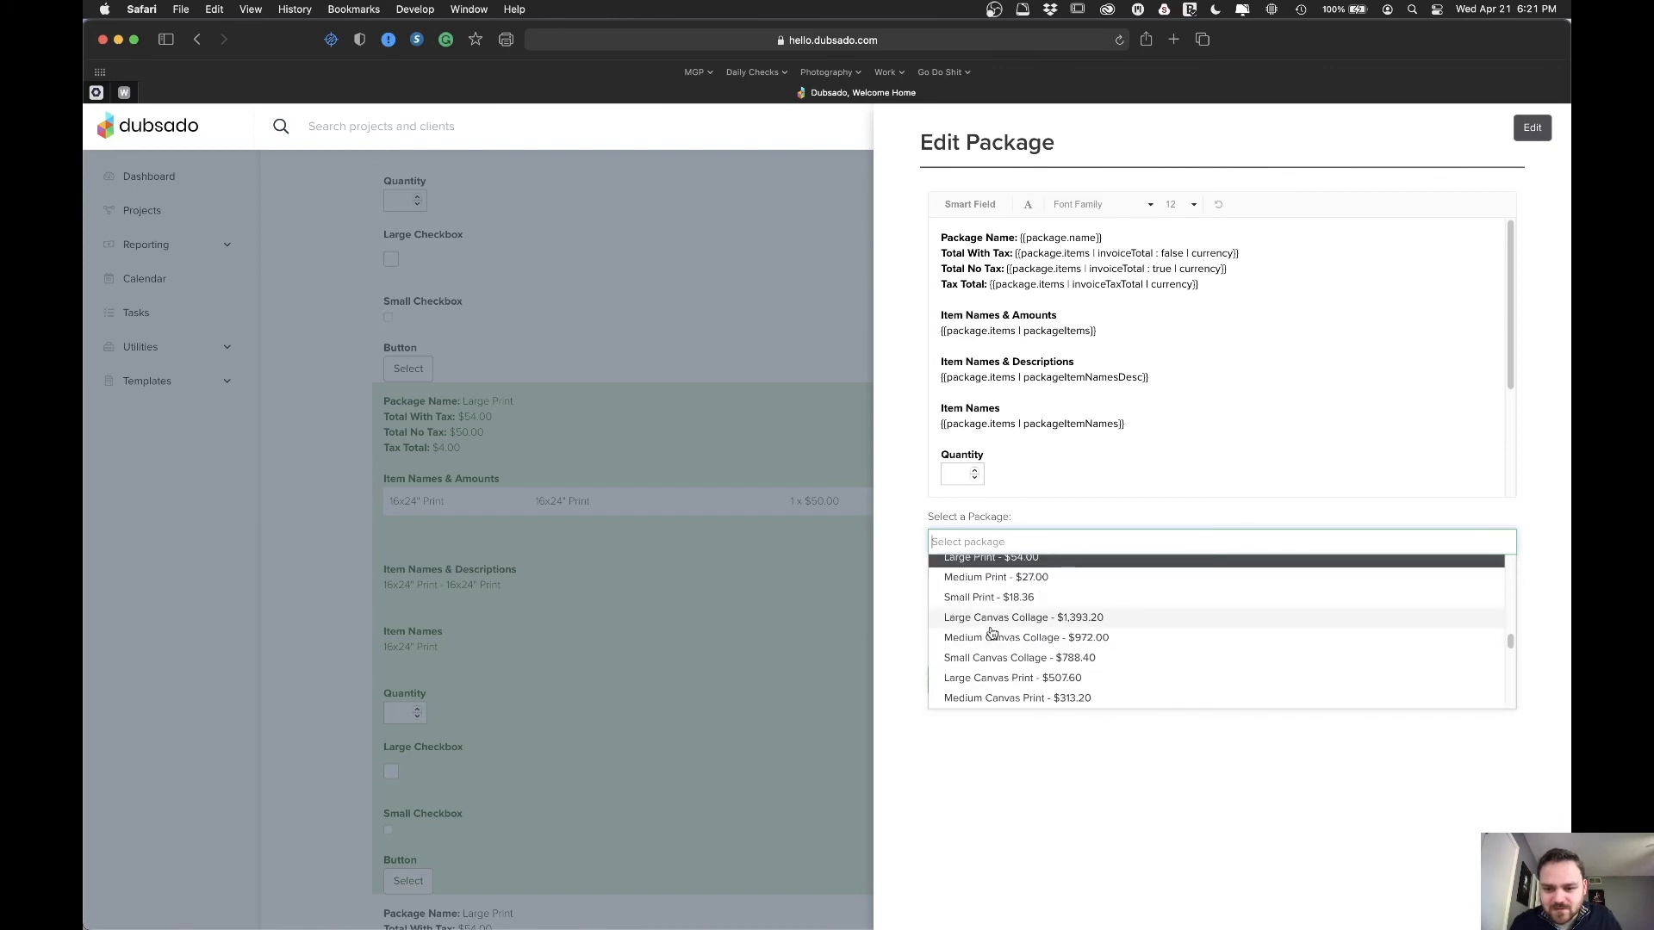
pyautogui.click(992, 620)
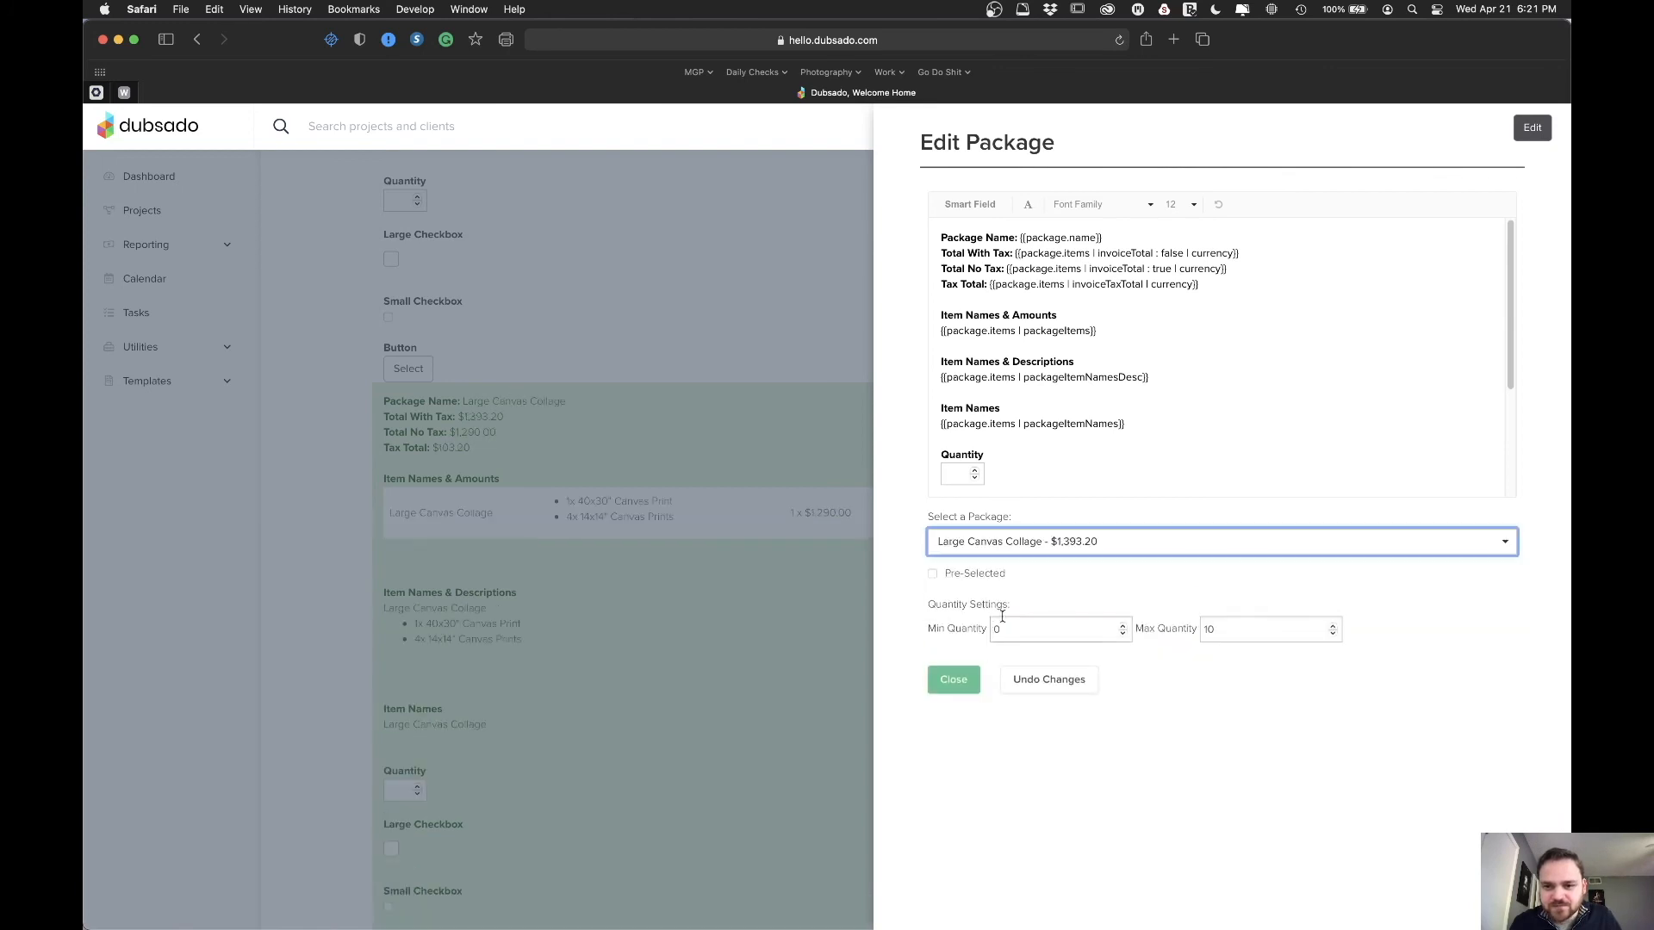
pyautogui.click(954, 681)
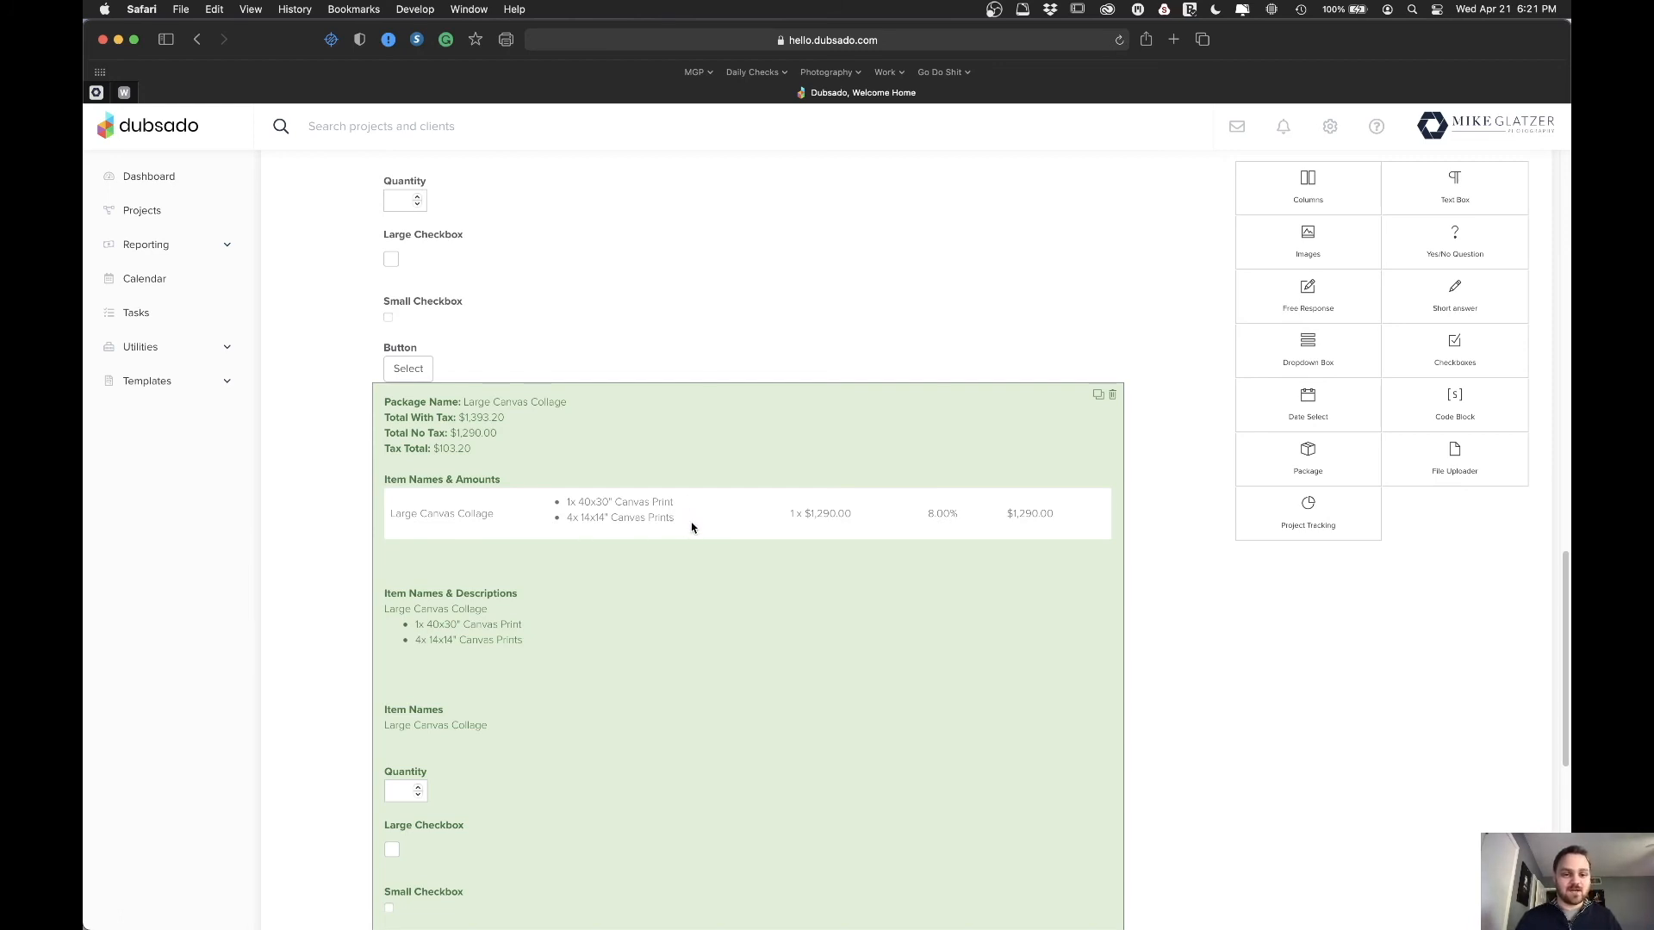
# - Assign the "Skeleton Workflow" package to the remaining "Large Print" block at the form's end and close its settings
pyautogui.scroll(-3, 775, 646)
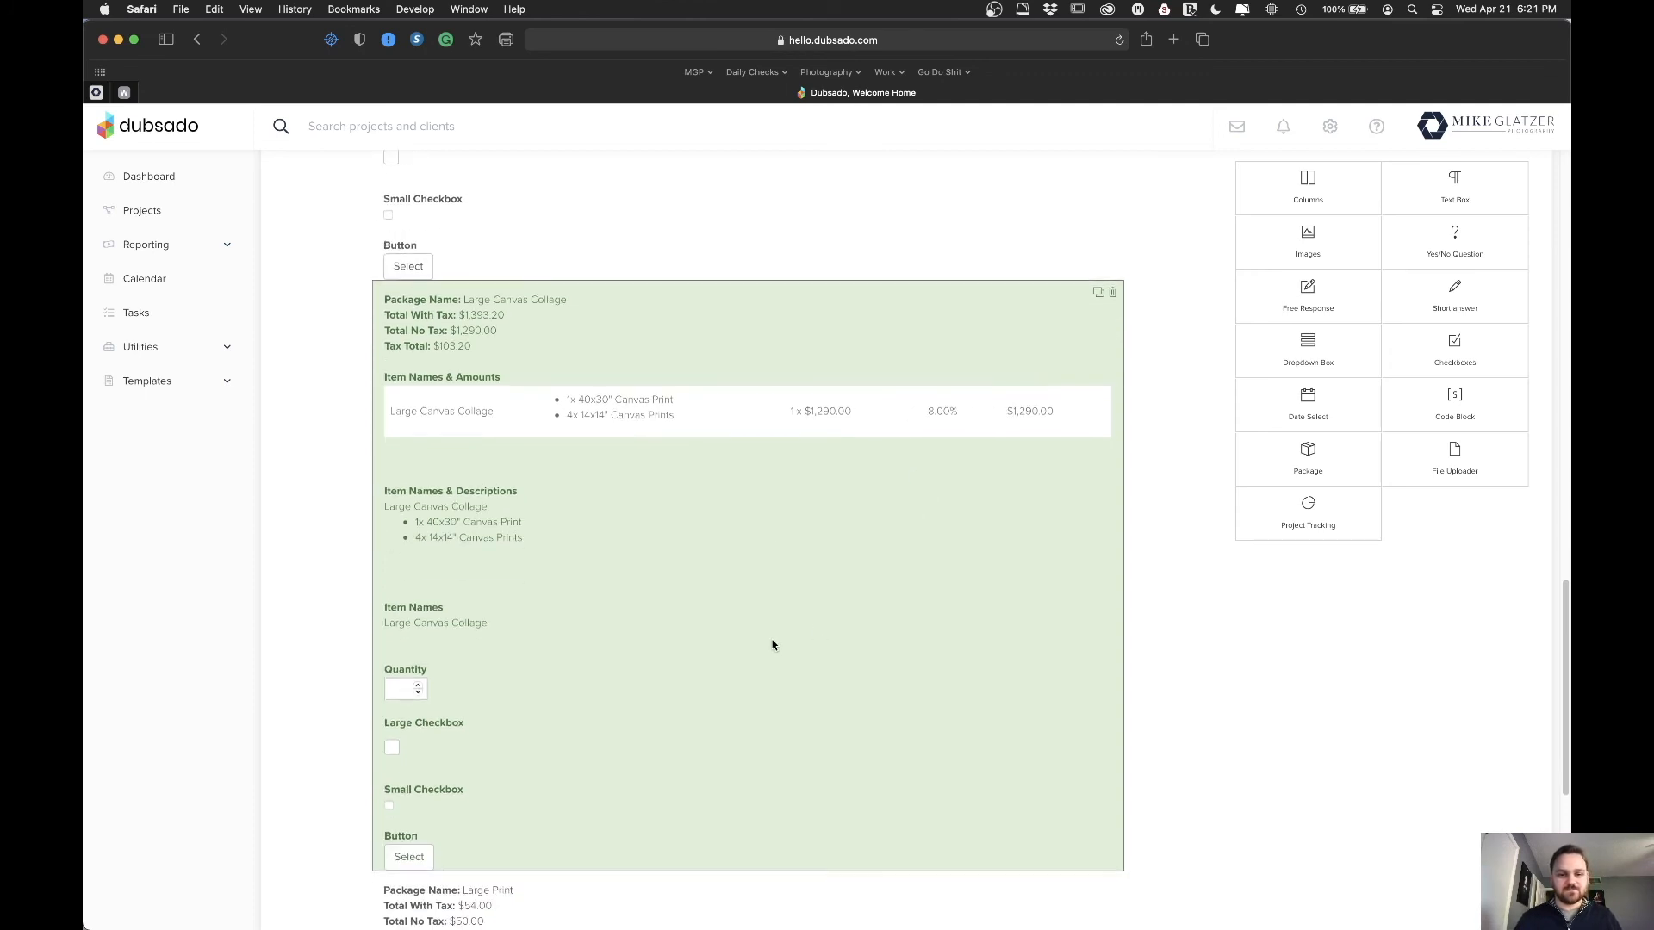
pyautogui.scroll(-10, 762, 515)
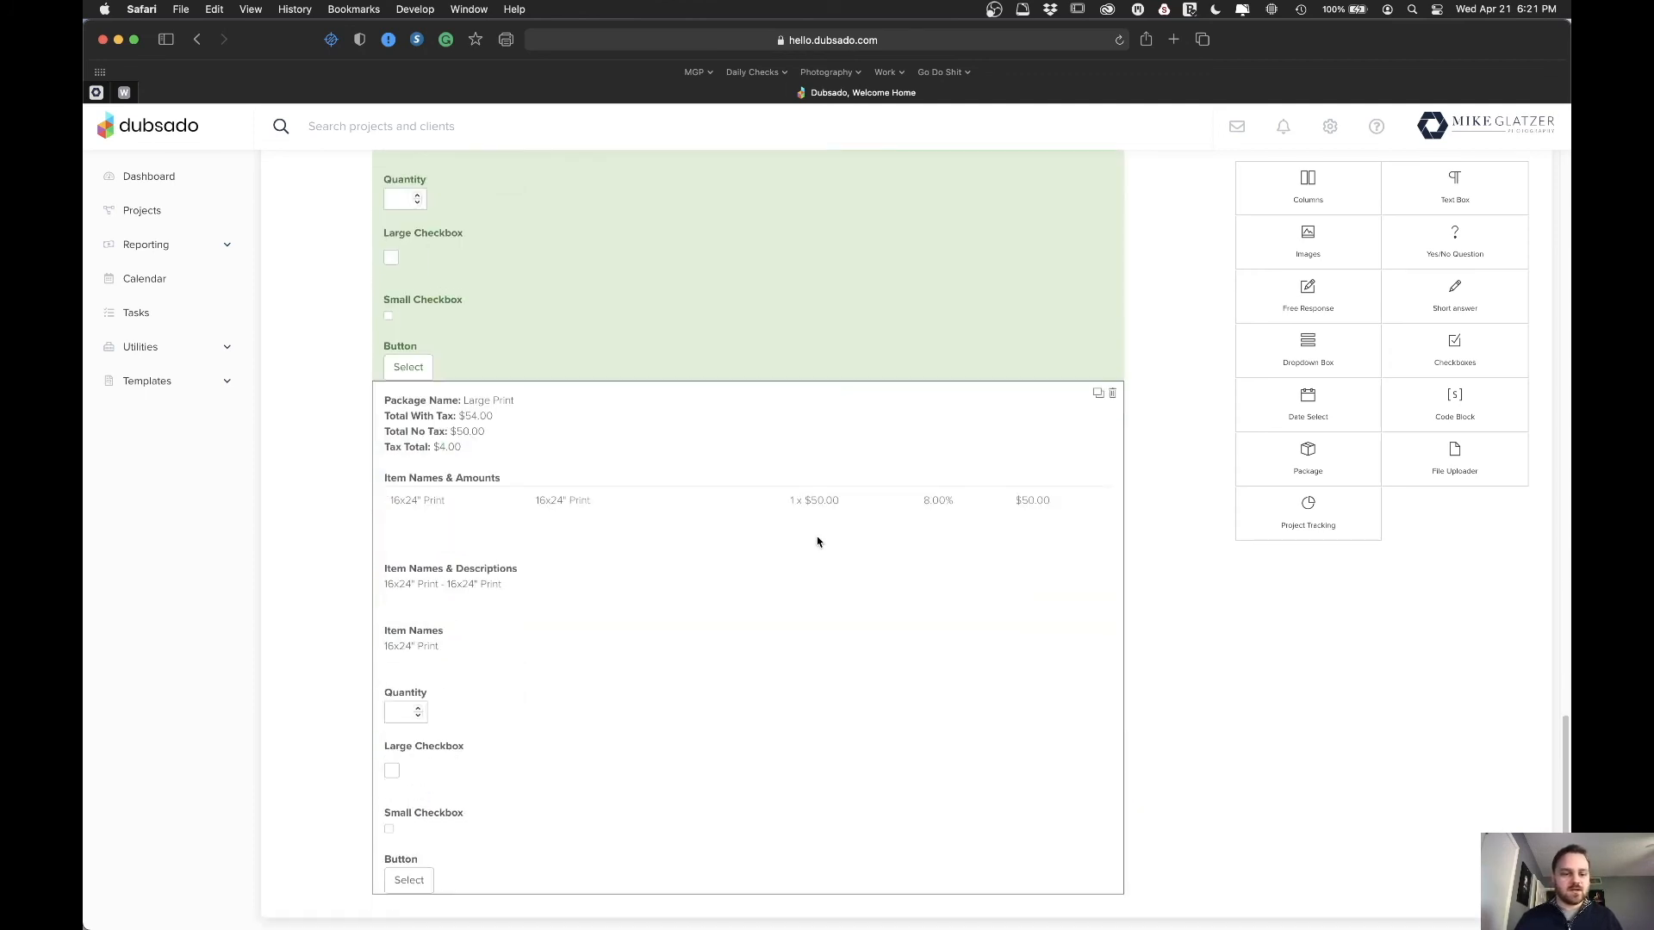
pyautogui.click(615, 422)
pyautogui.click(1052, 543)
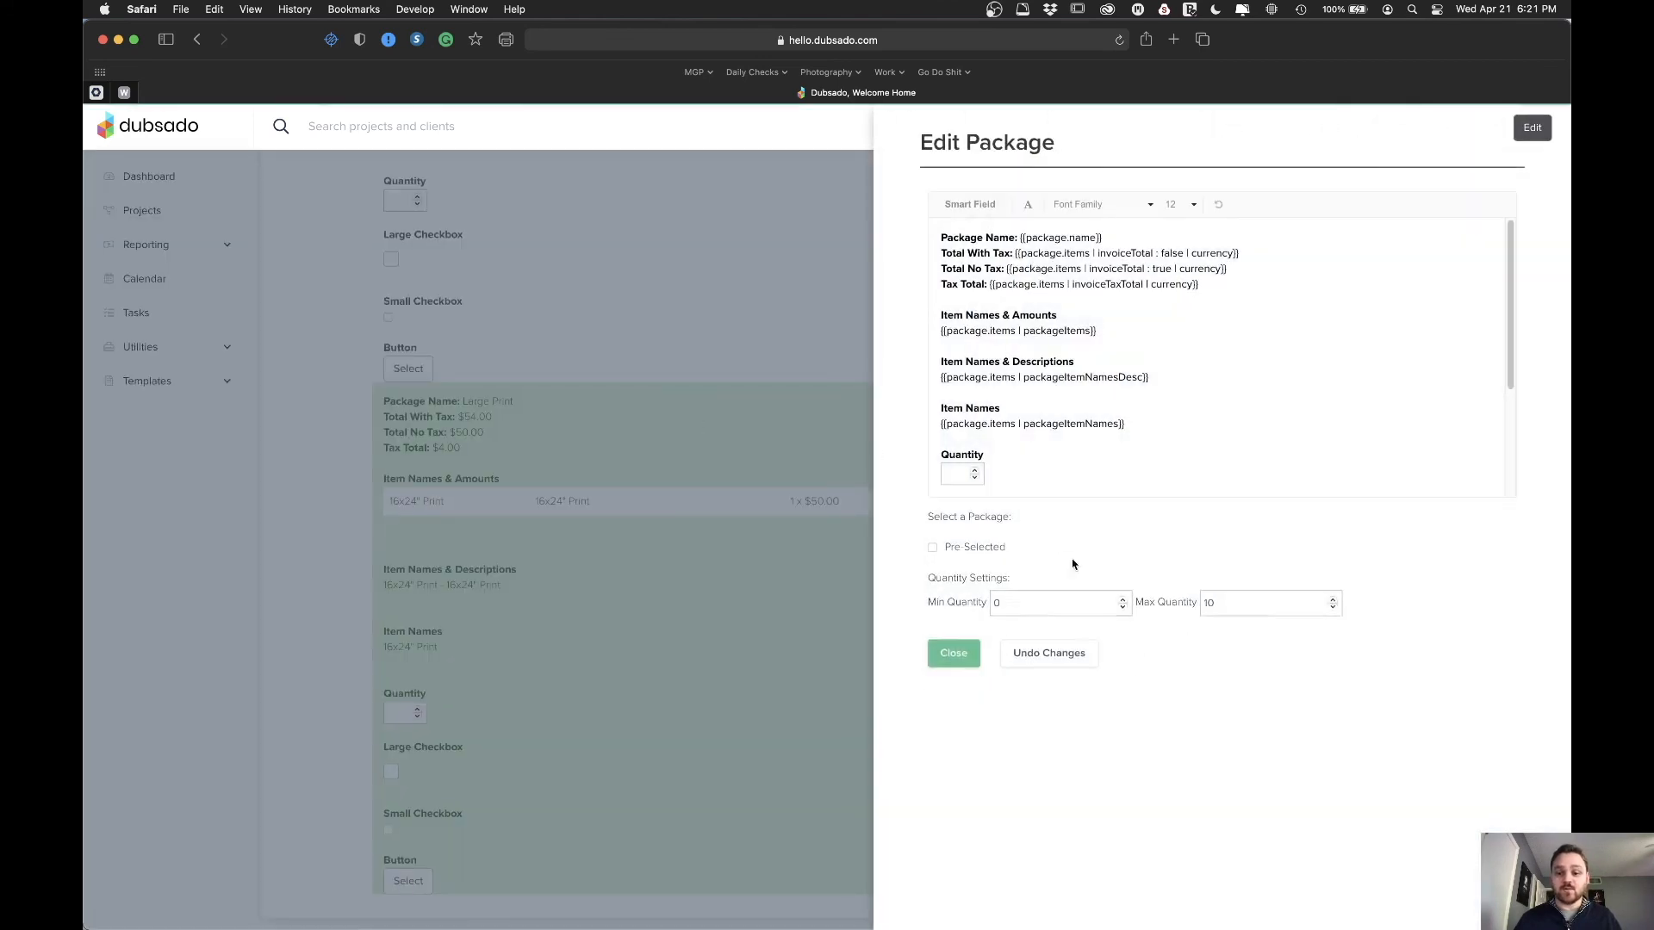
pyautogui.scroll(-3, 1097, 609)
pyautogui.scroll(-5, 1097, 609)
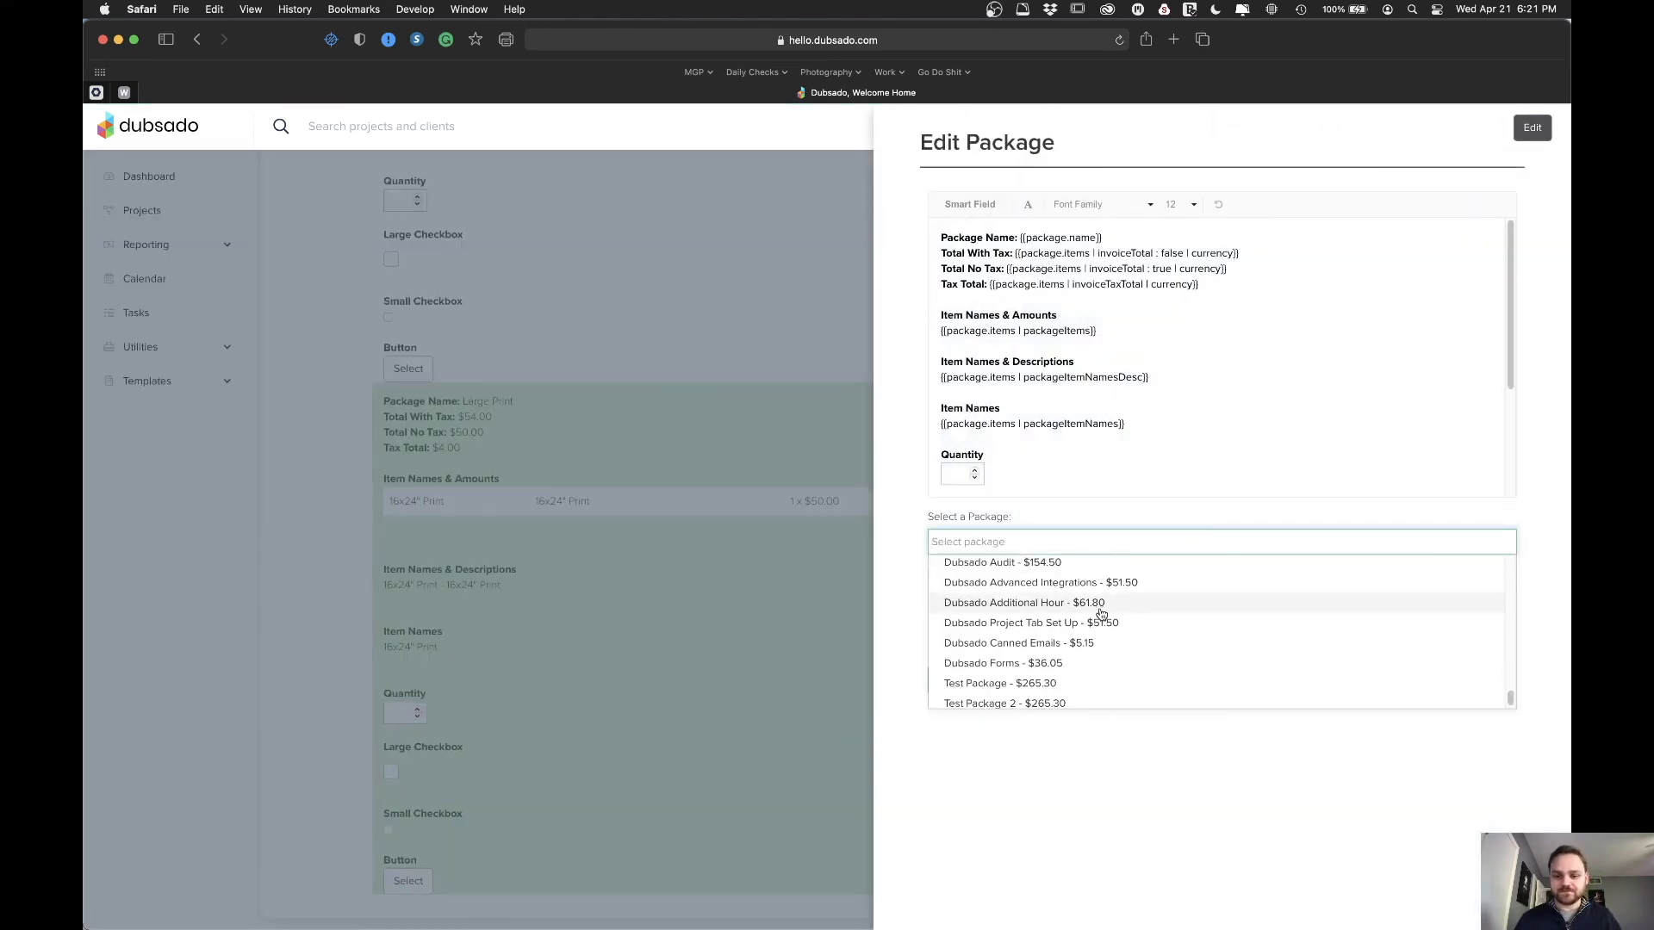
pyautogui.scroll(2, 1145, 609)
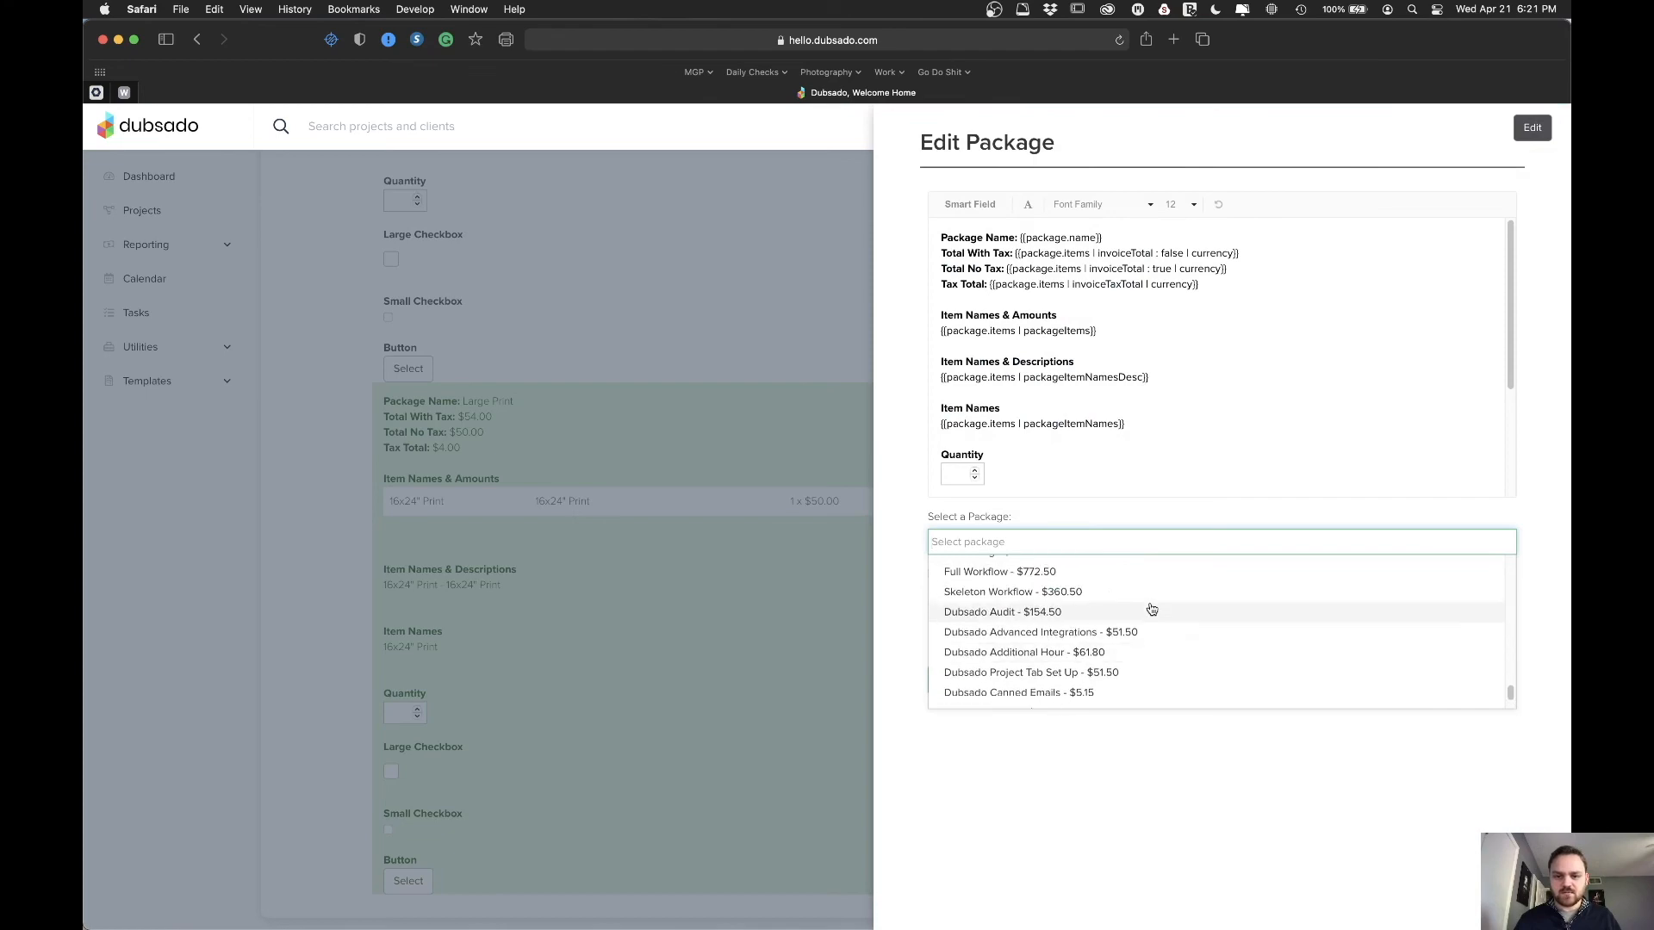
pyautogui.click(1128, 608)
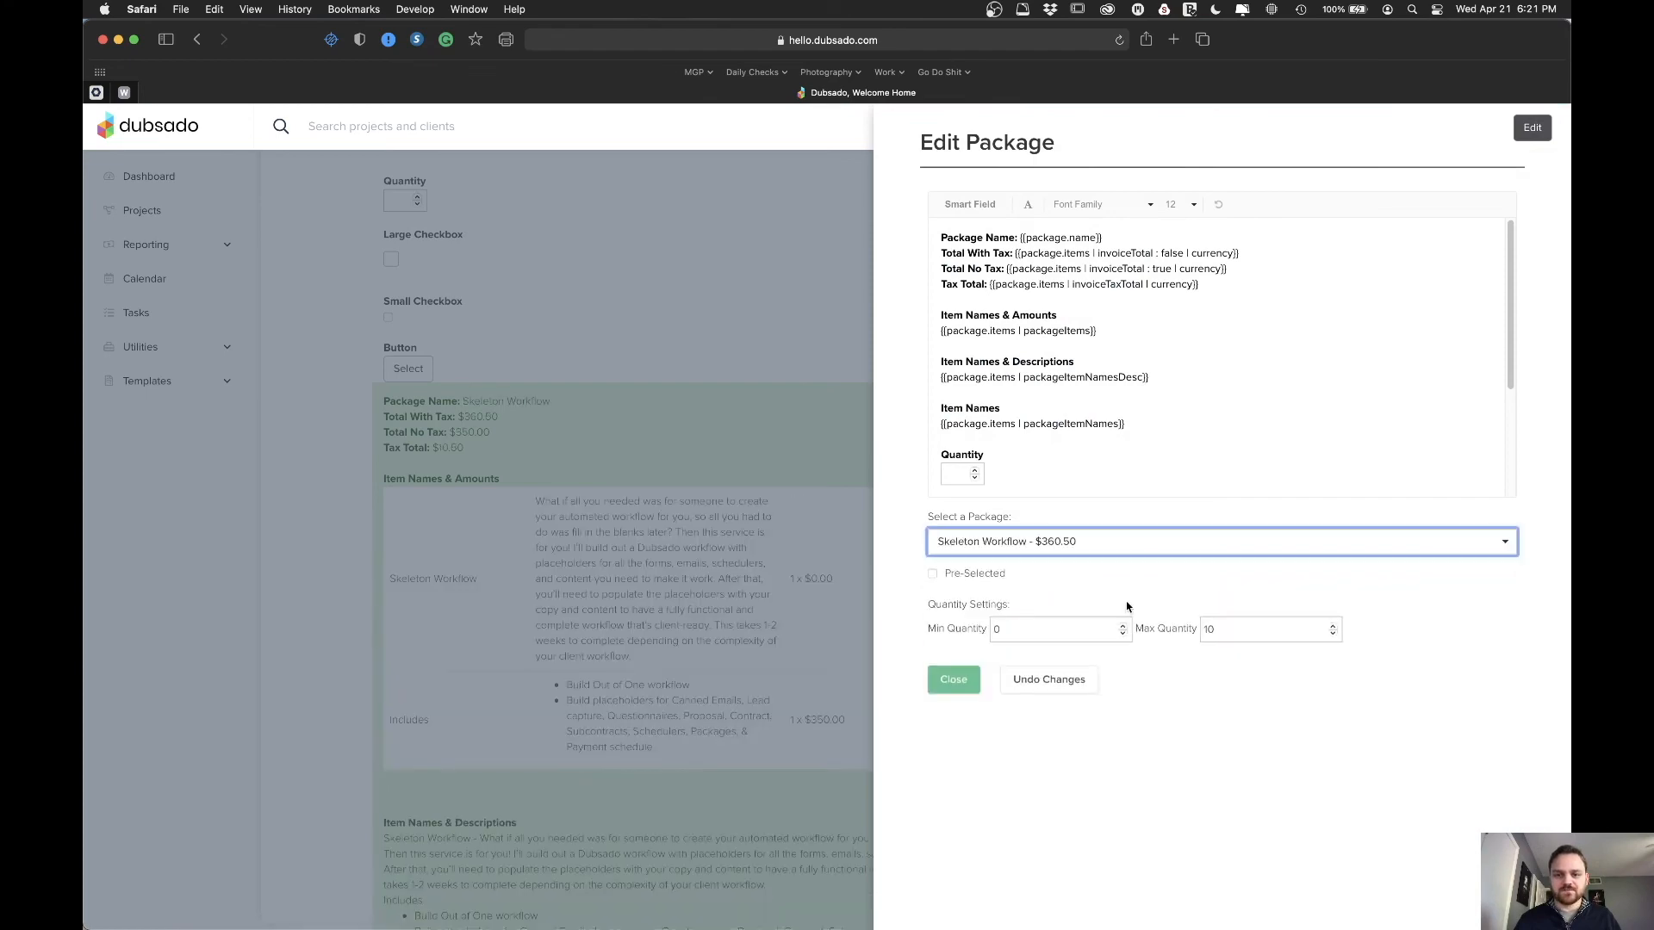
pyautogui.click(952, 679)
# - Review the "Skeleton Workflow" block's rendered details, and save and close the "Test - Layout & Variables" form
pyautogui.scroll(-3, 336, 619)
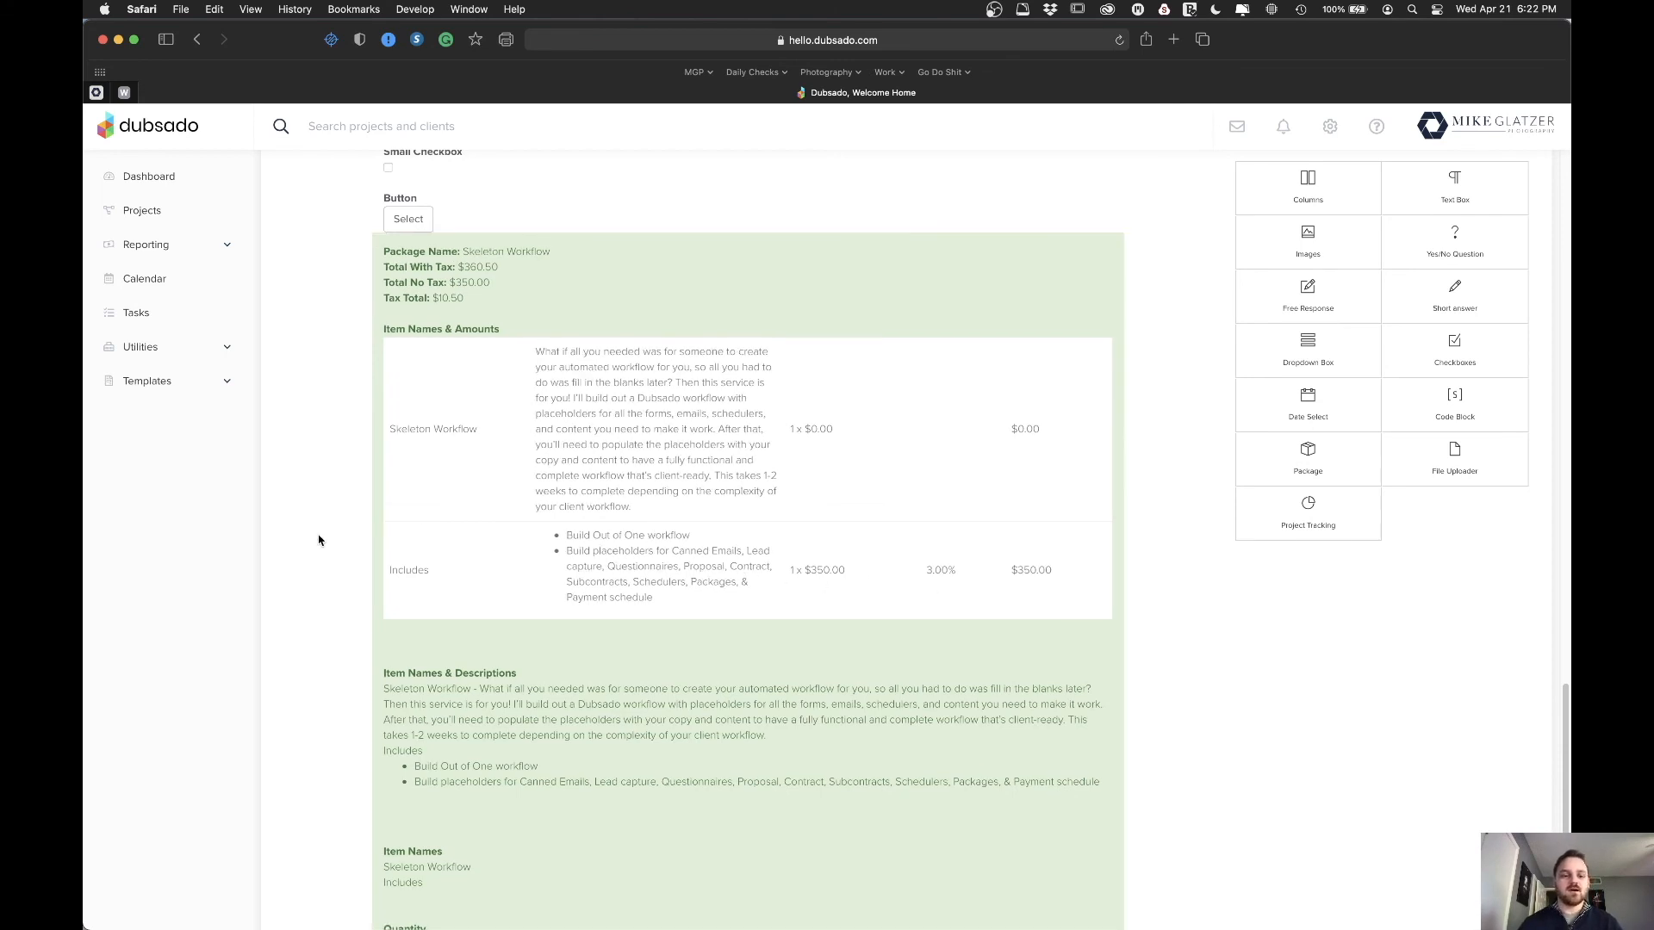
pyautogui.scroll(-2, 327, 542)
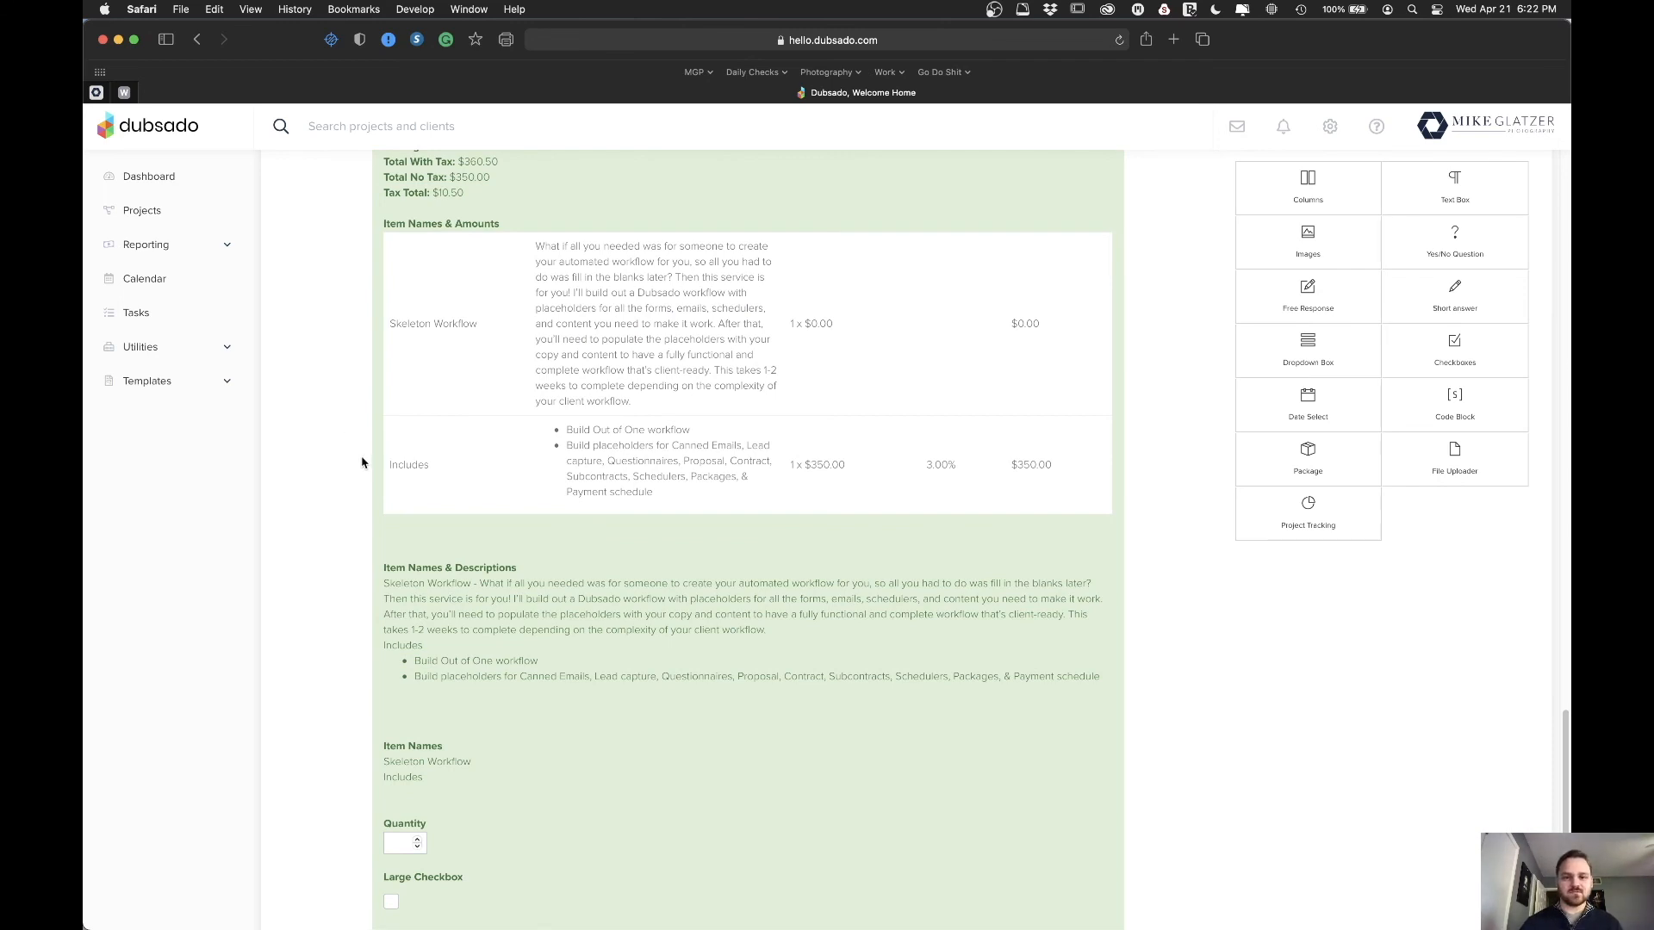
pyautogui.scroll(1, 362, 461)
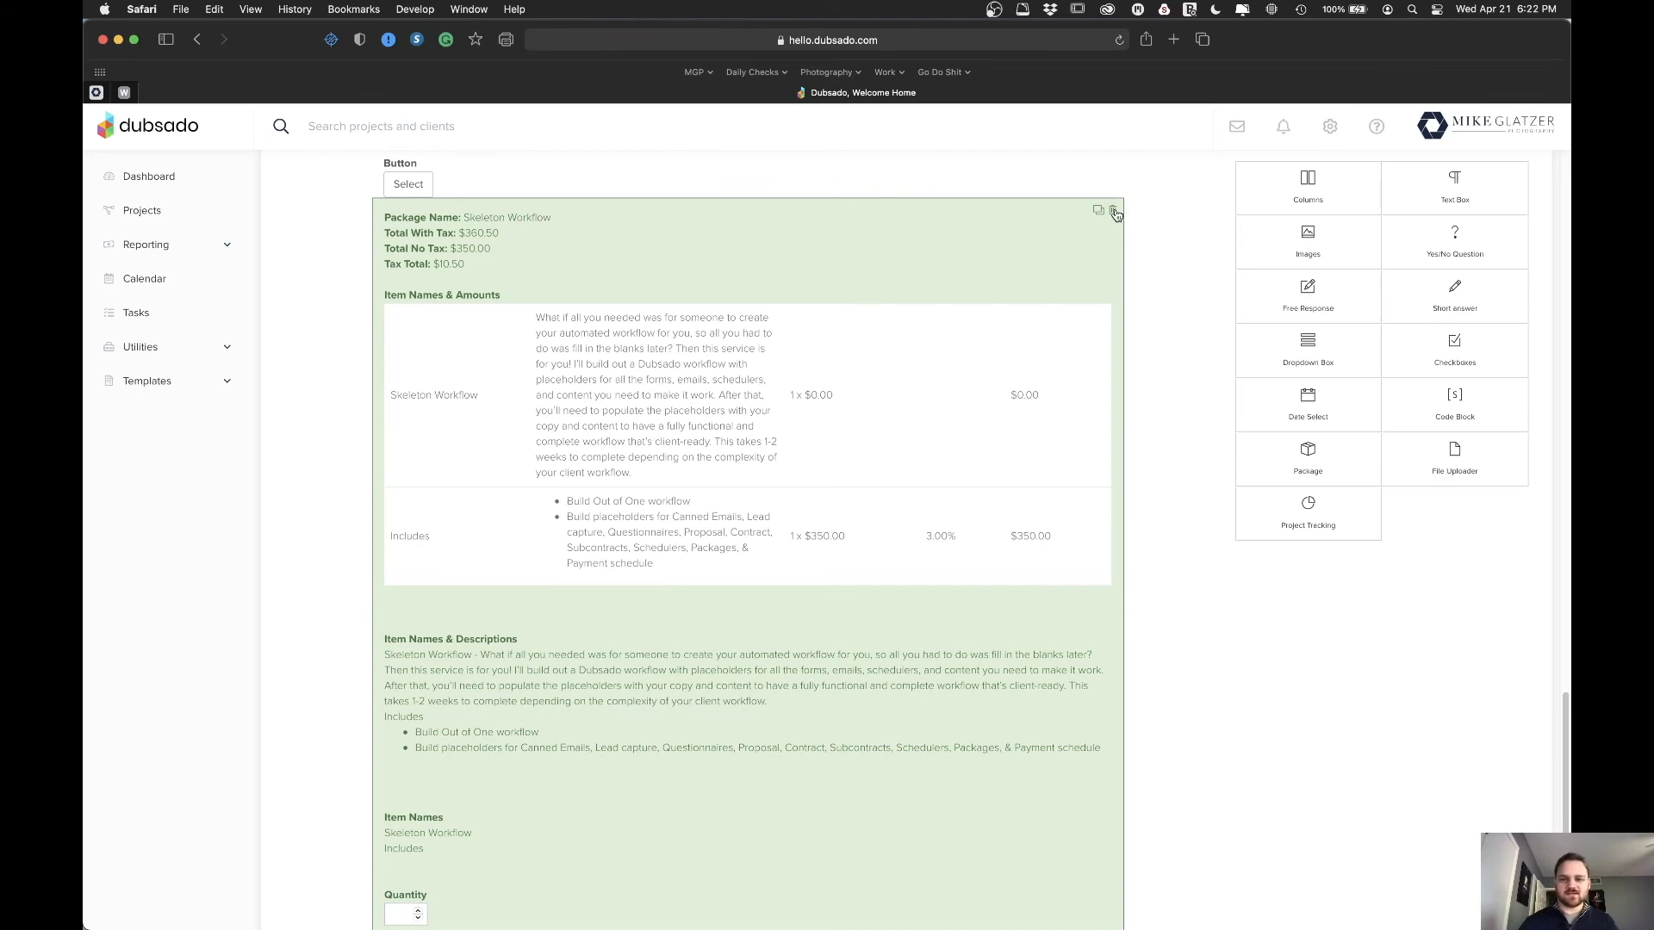
pyautogui.scroll(15, 1152, 314)
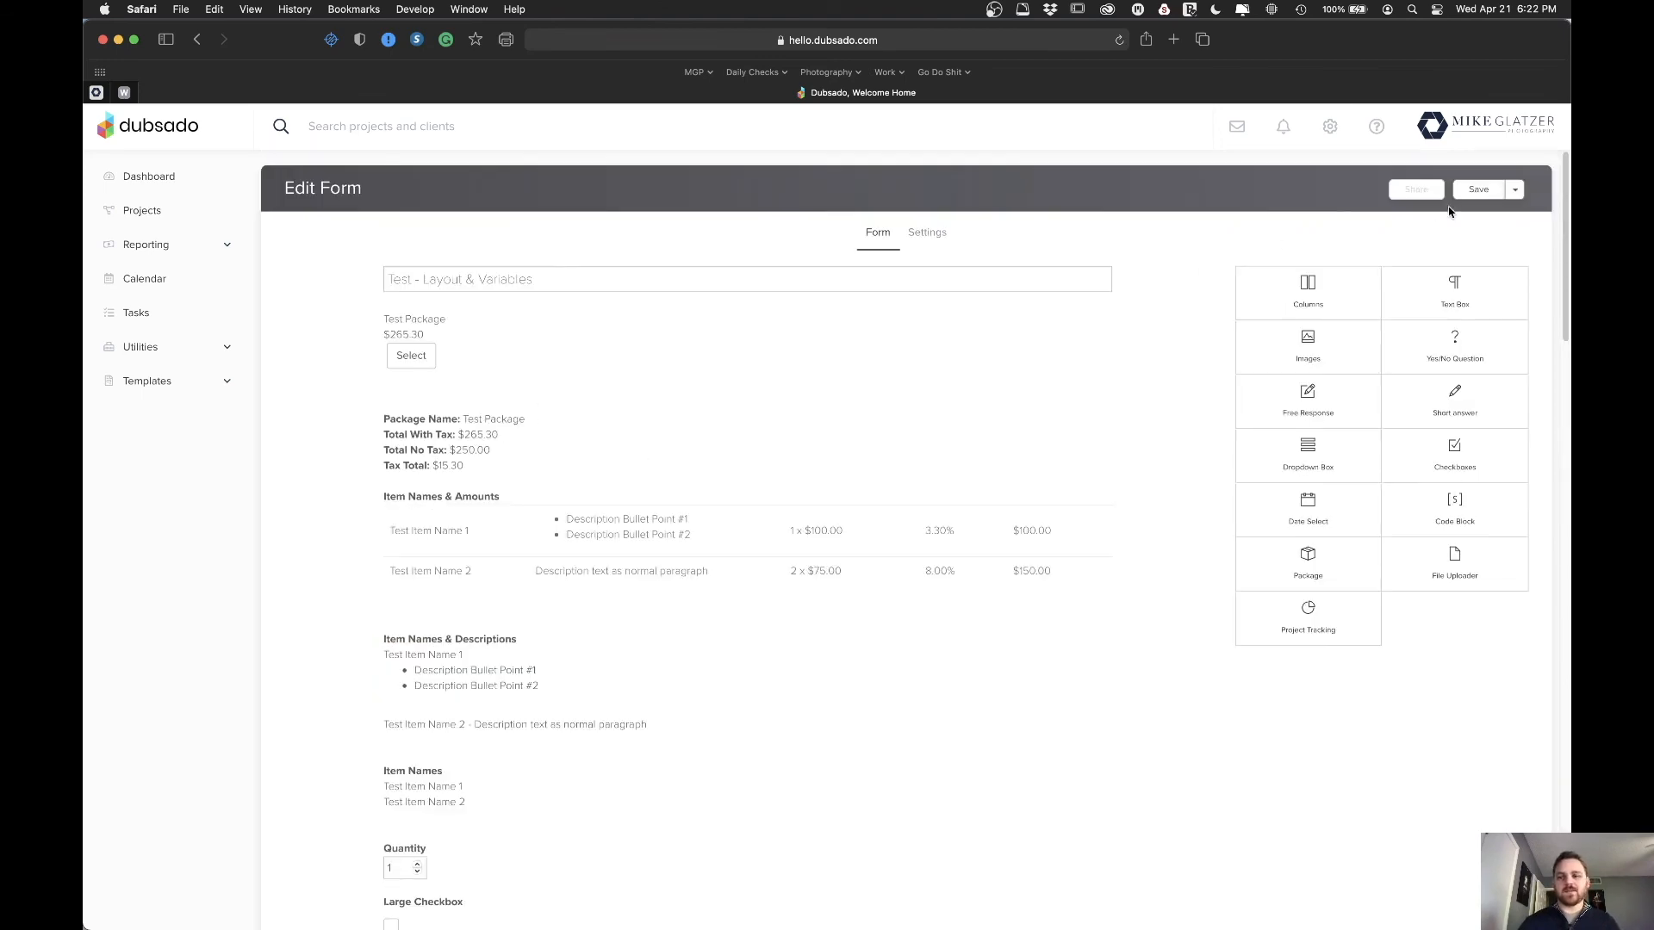
pyautogui.click(1515, 192)
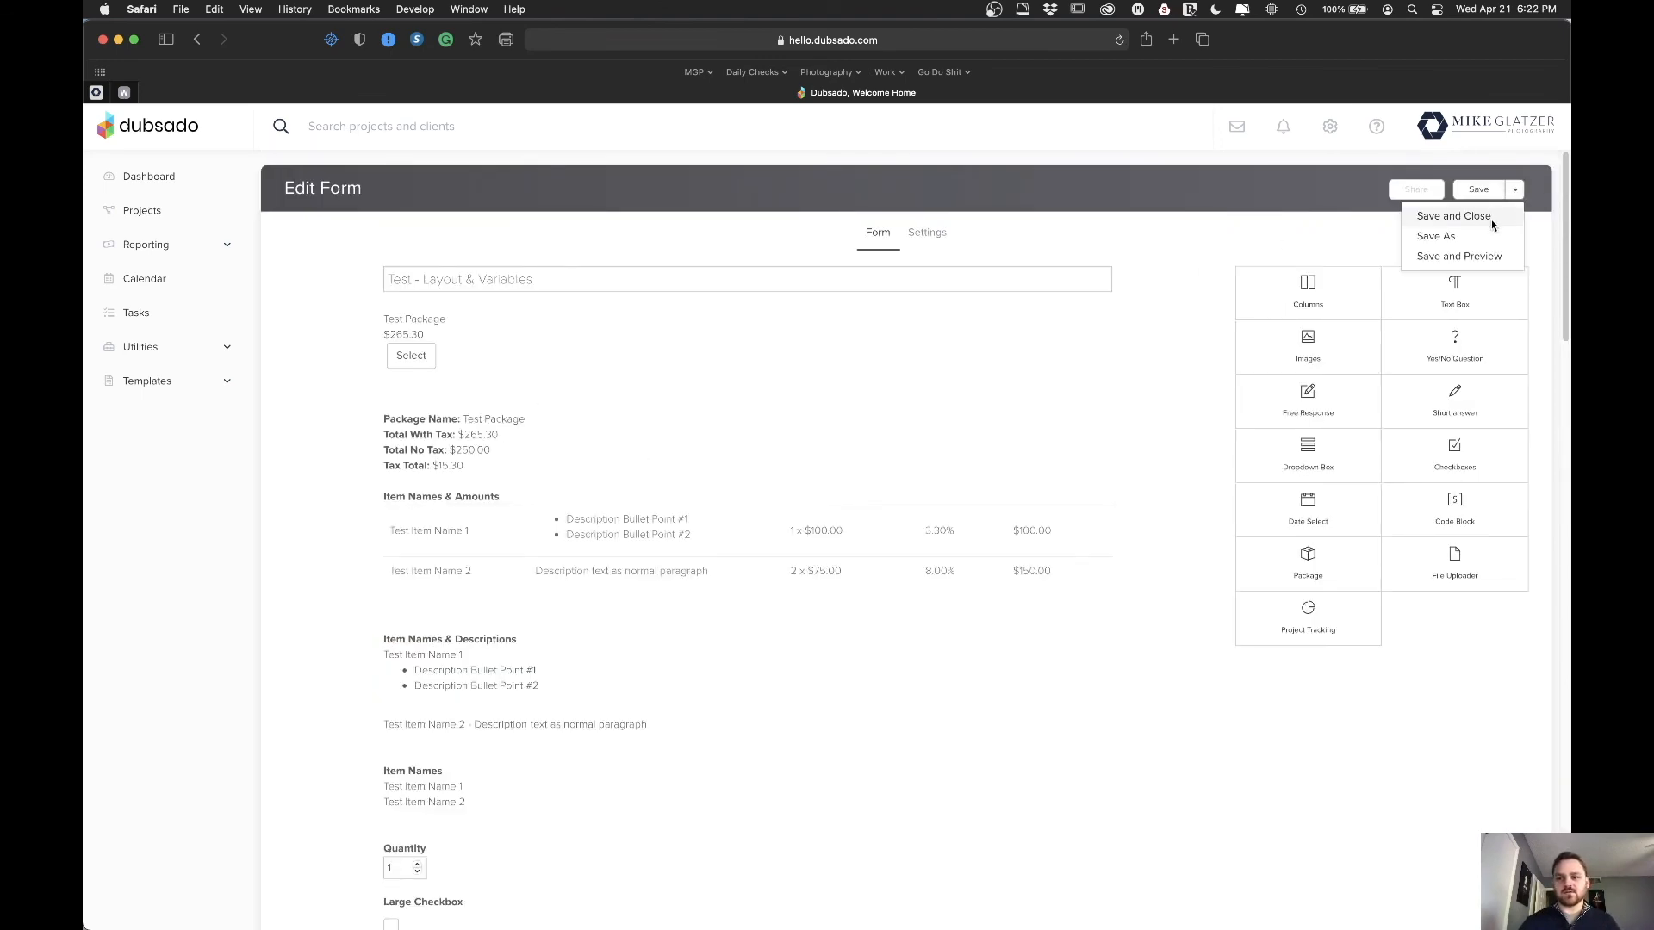
pyautogui.click(1492, 222)
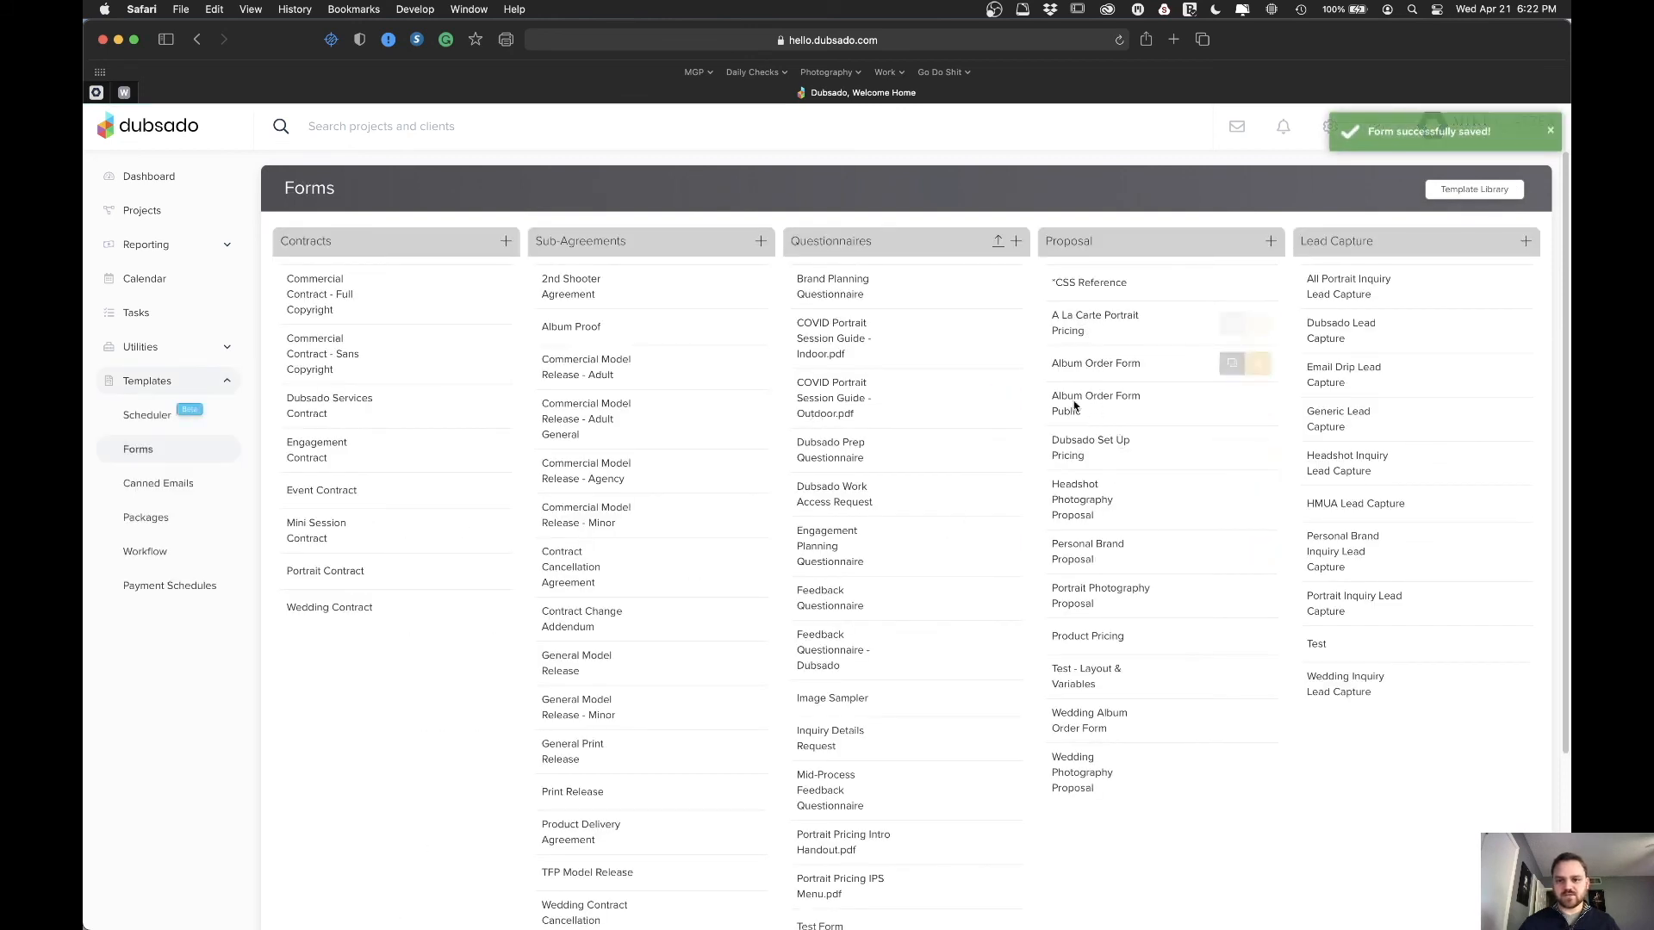
# - Open the "Dubsado Set Up Pricing" proposal and inspect the smart fields and quantity settings of its "Full Workflow" package block
pyautogui.click(1081, 453)
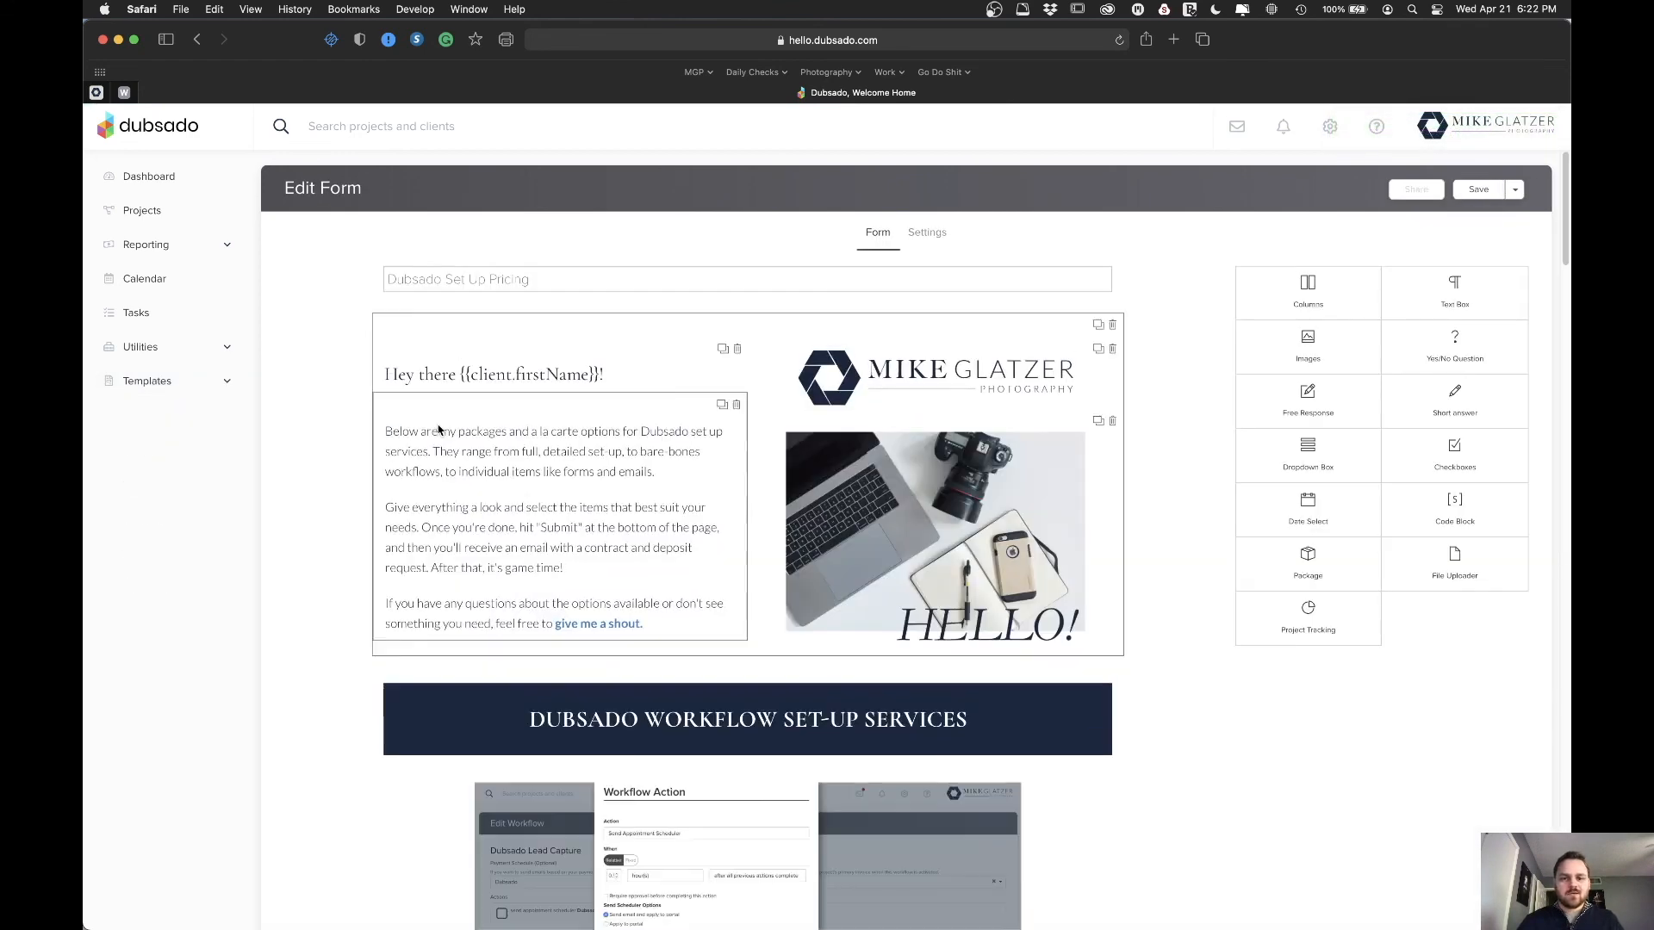
pyautogui.scroll(-1, 324, 481)
pyautogui.scroll(-5, 324, 482)
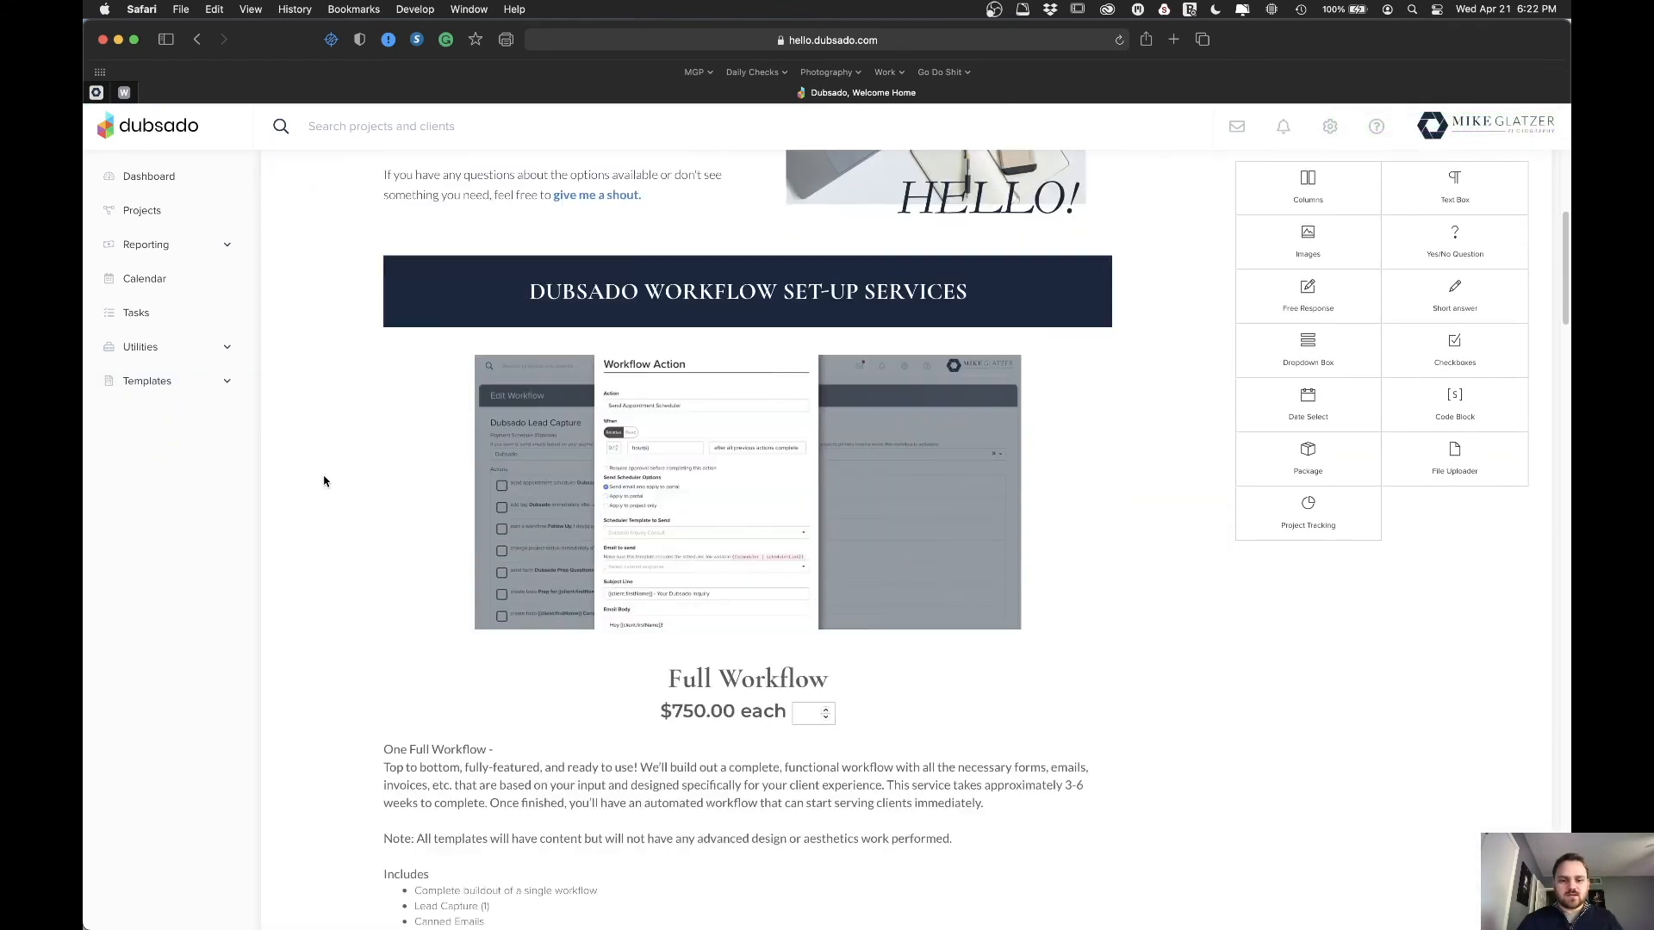
pyautogui.scroll(-4, 324, 481)
pyautogui.scroll(1, 499, 488)
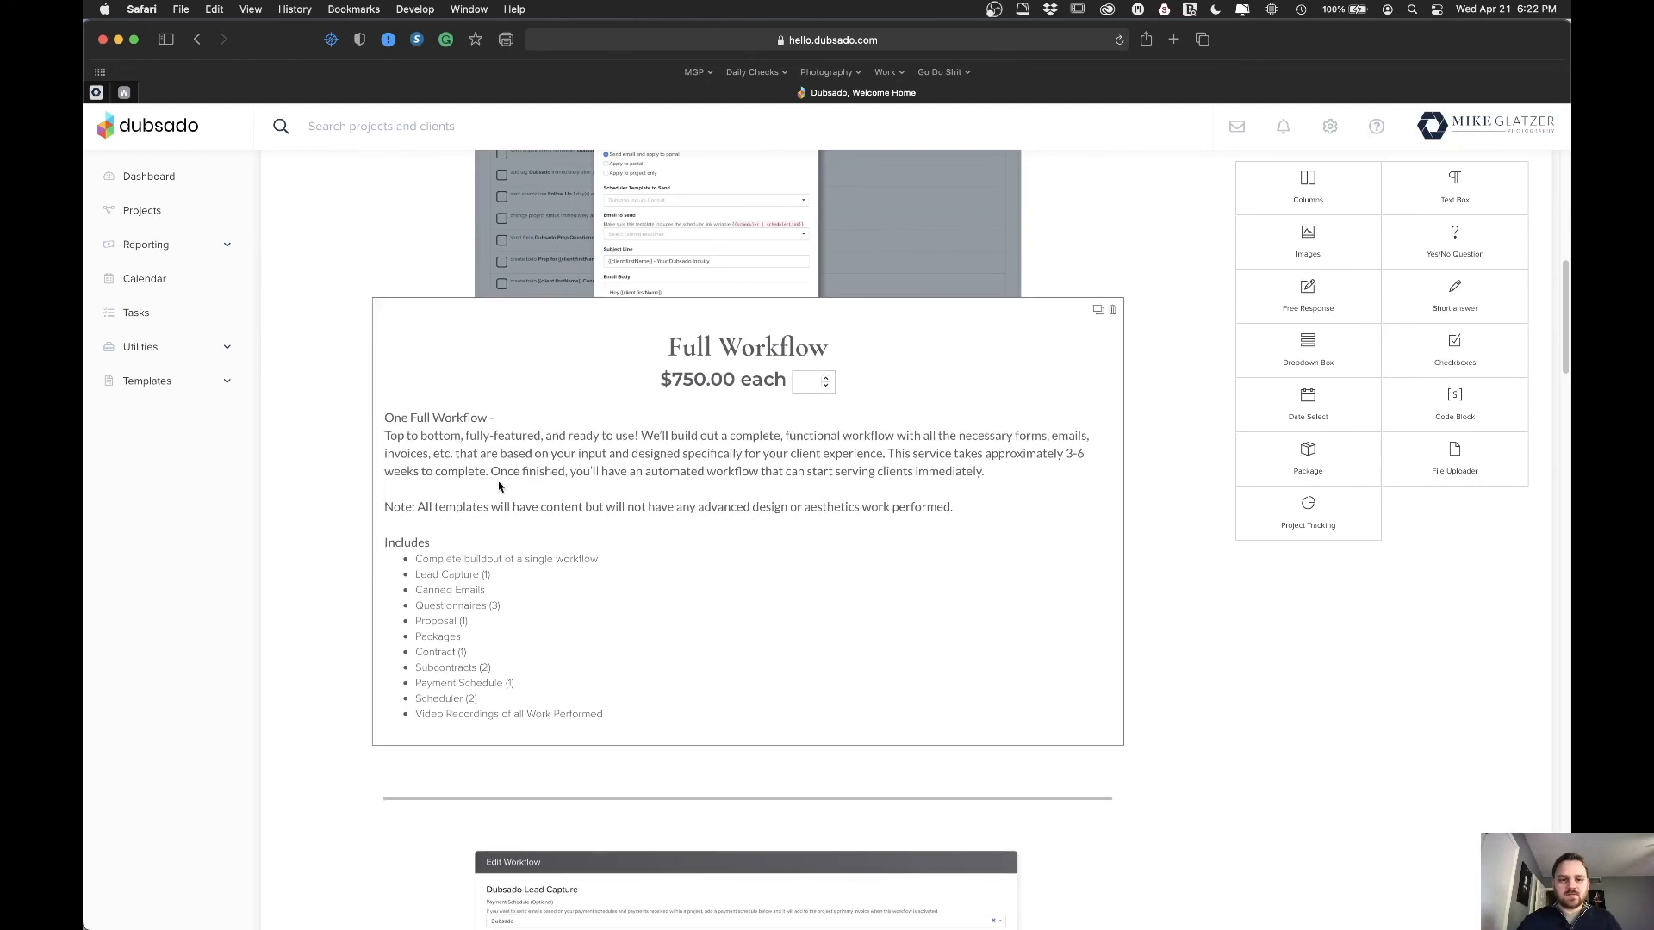
pyautogui.click(671, 541)
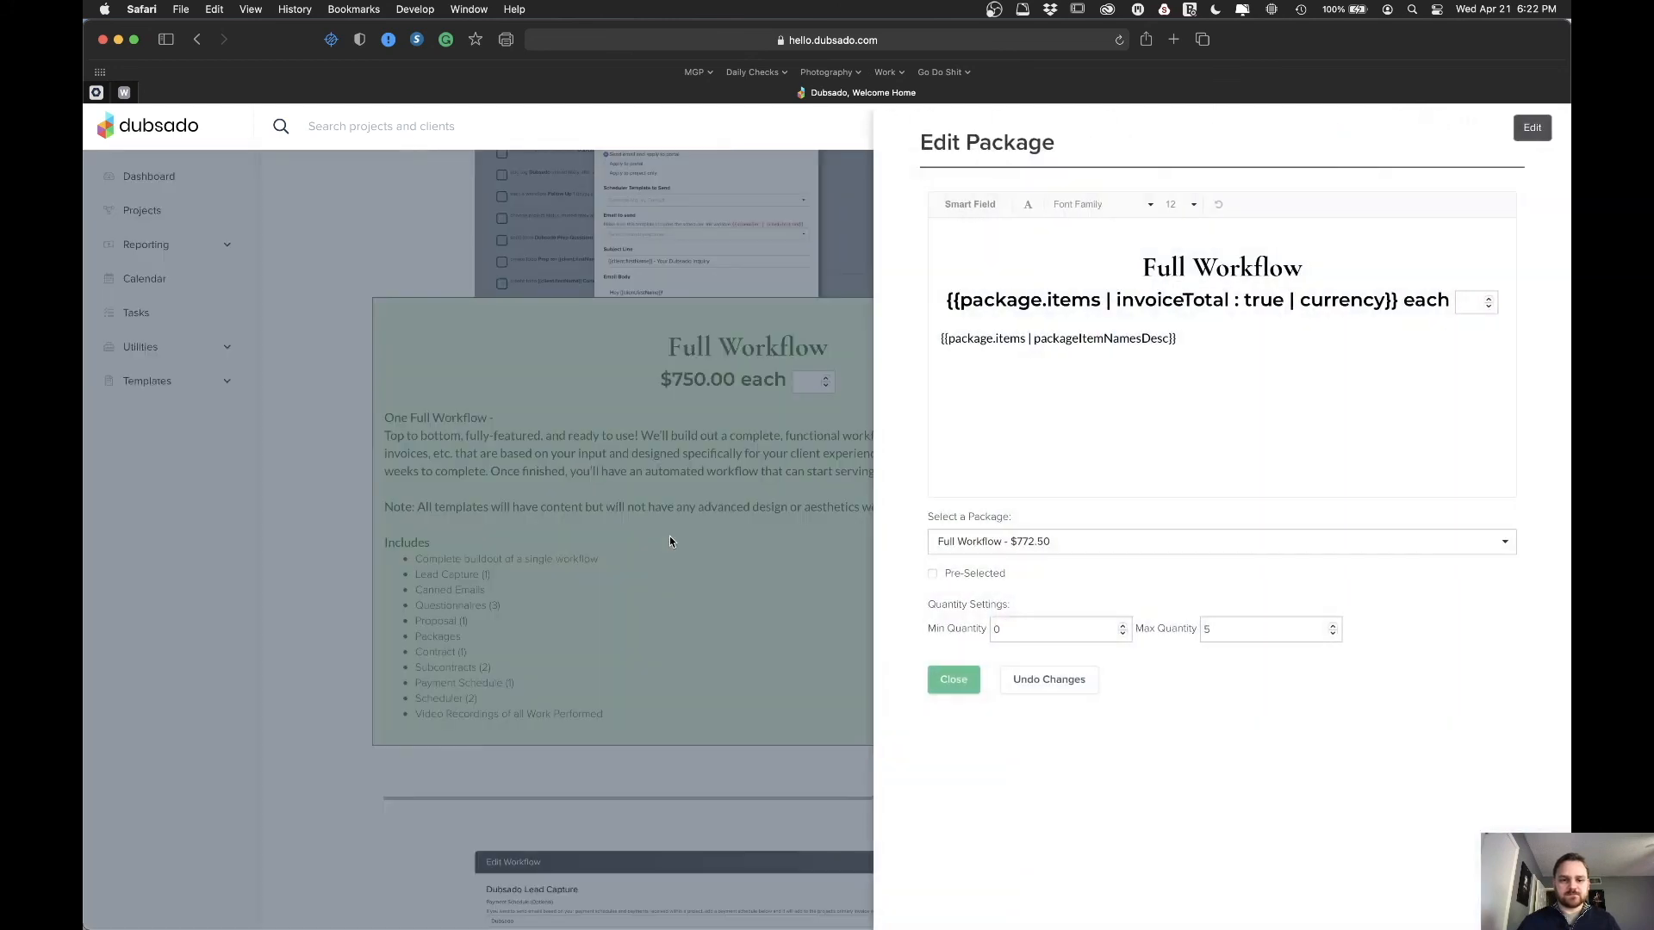
pyautogui.click(944, 685)
# - Examine how the remaining package blocks in the "Dubsado Set Up Pricing" proposal are laid out, from "Skeleton Workflow" through "Canned Emails"
pyautogui.scroll(-1, 743, 620)
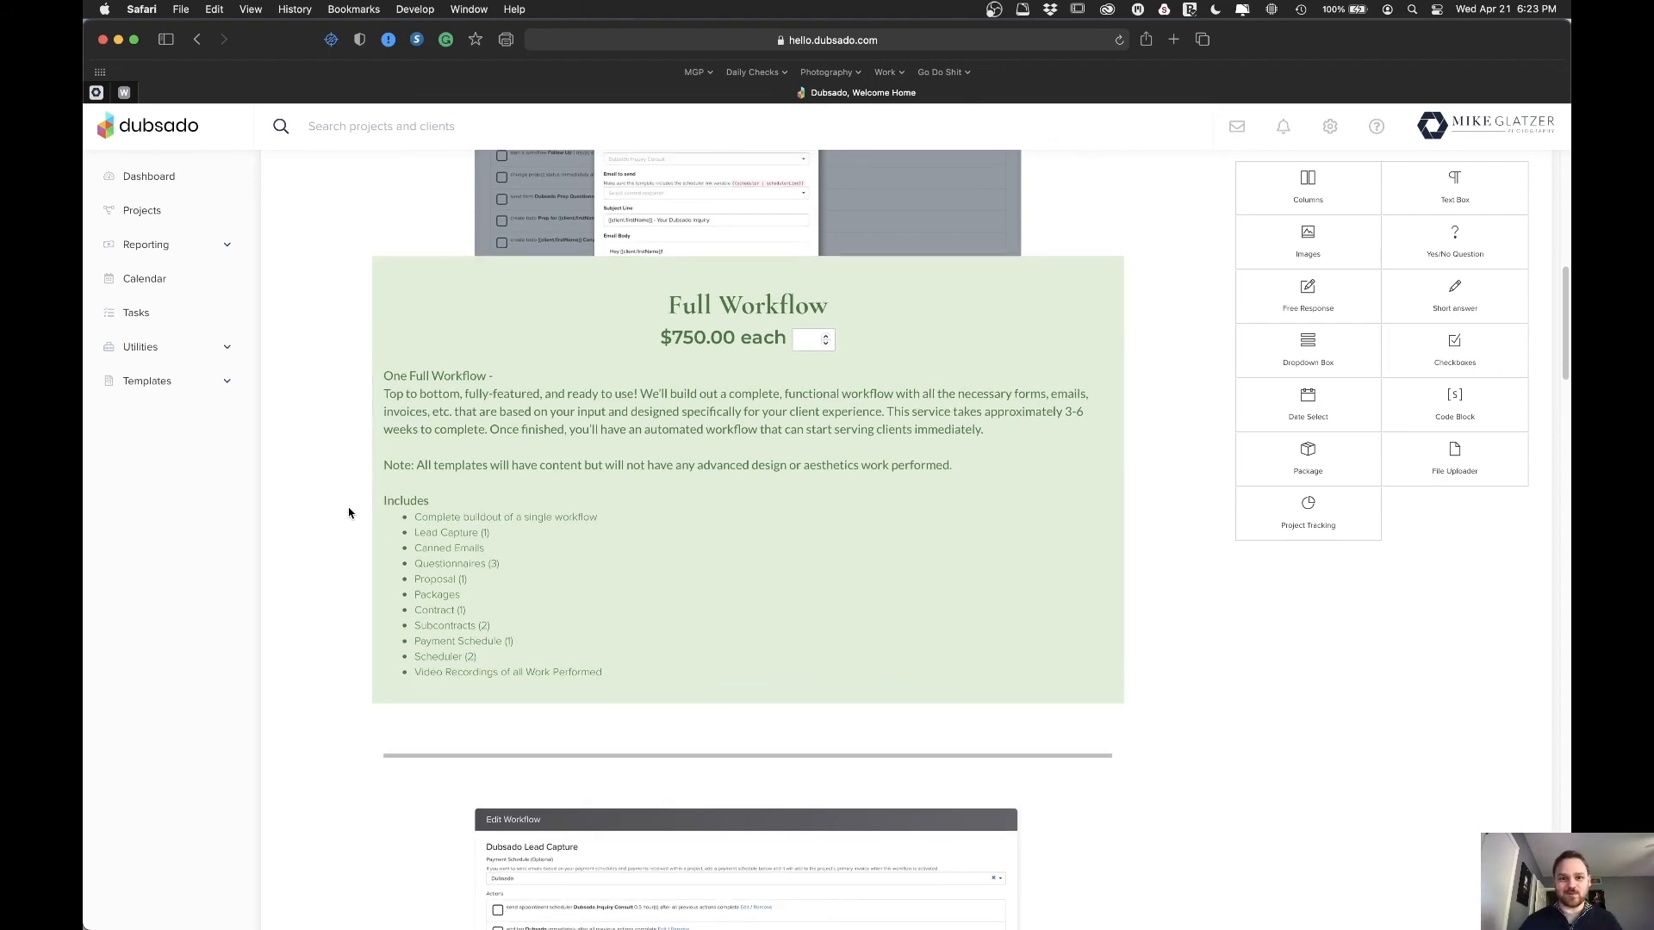
pyautogui.scroll(-6, 352, 513)
pyautogui.scroll(-2, 353, 512)
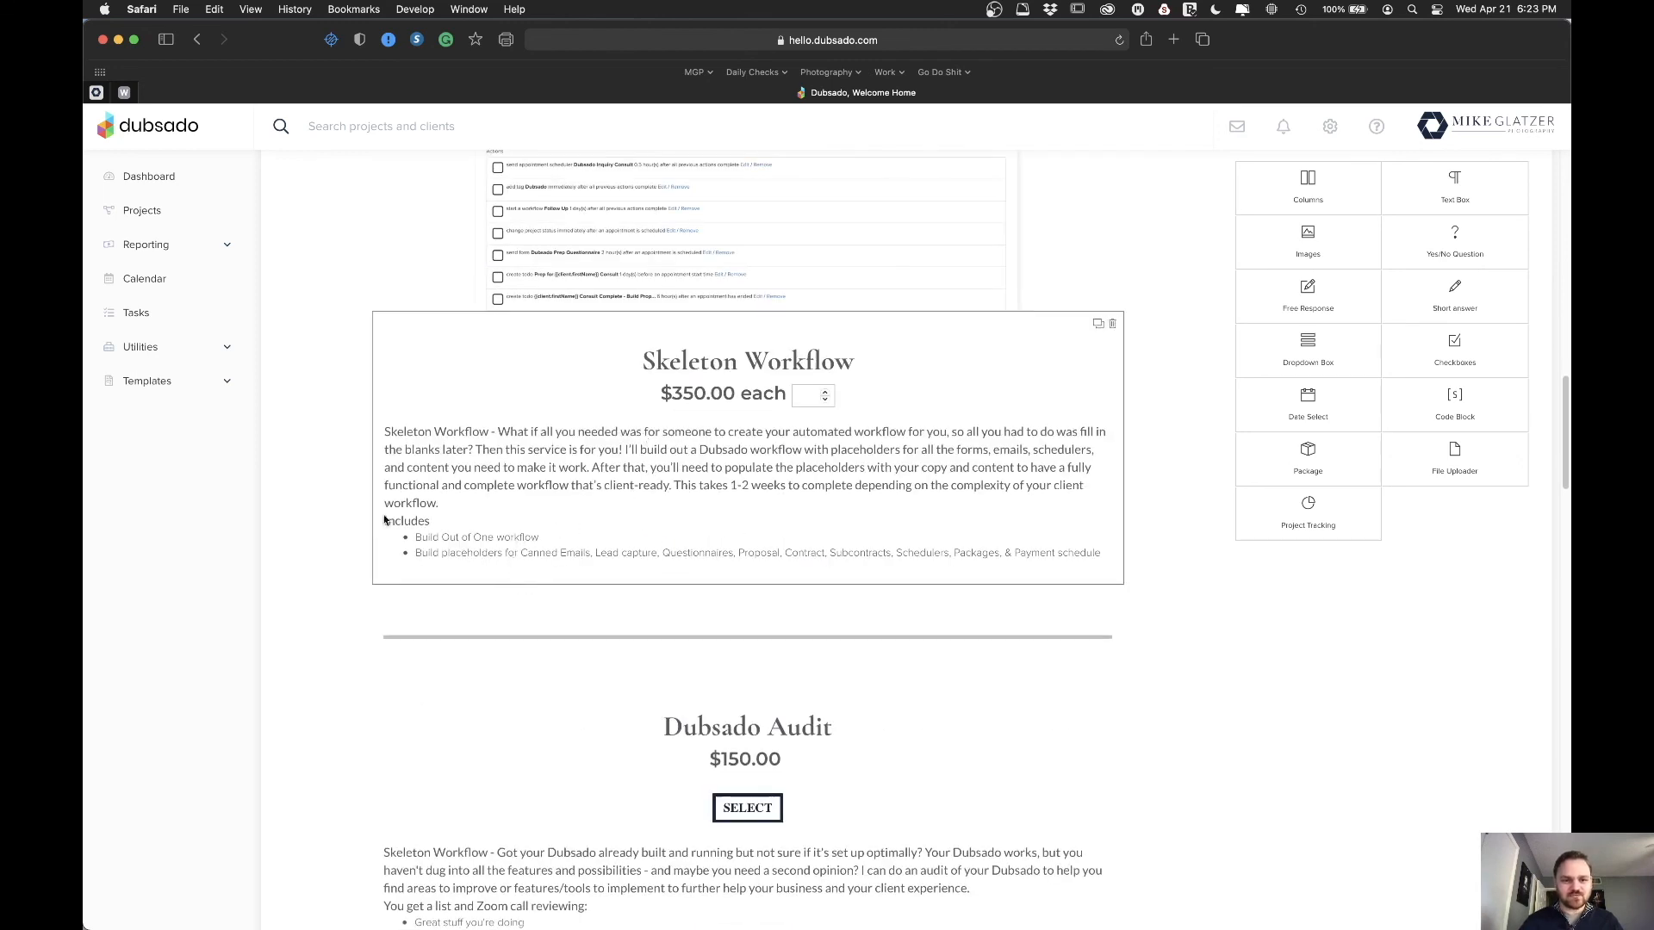
pyautogui.scroll(-4, 327, 495)
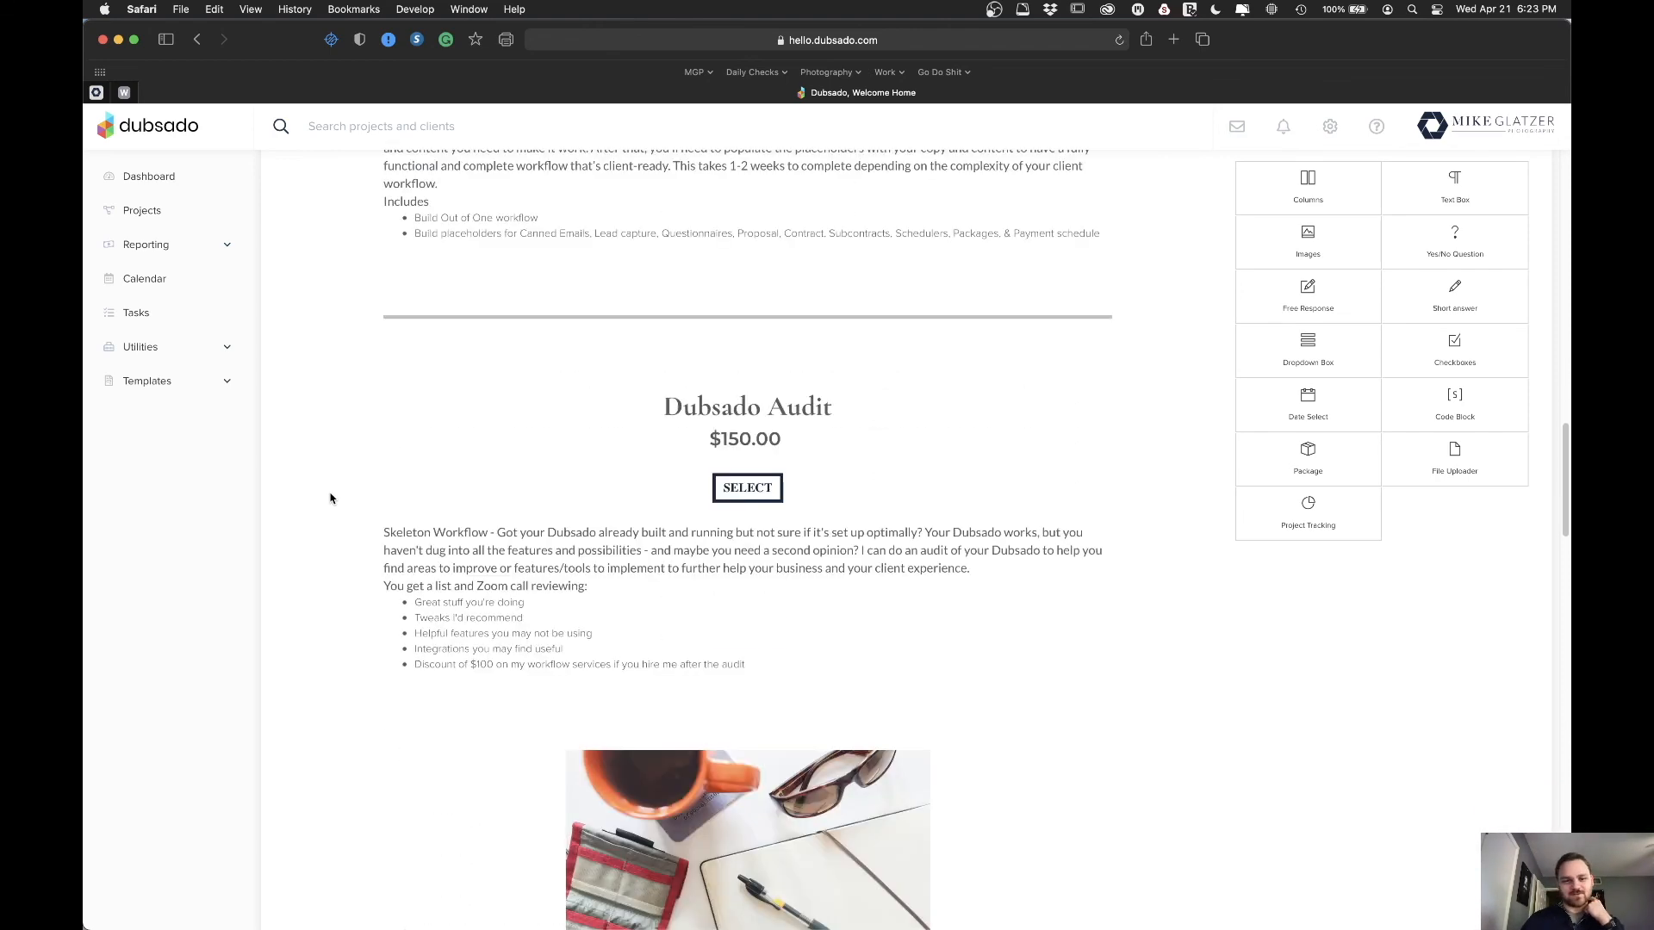
pyautogui.scroll(-12, 331, 495)
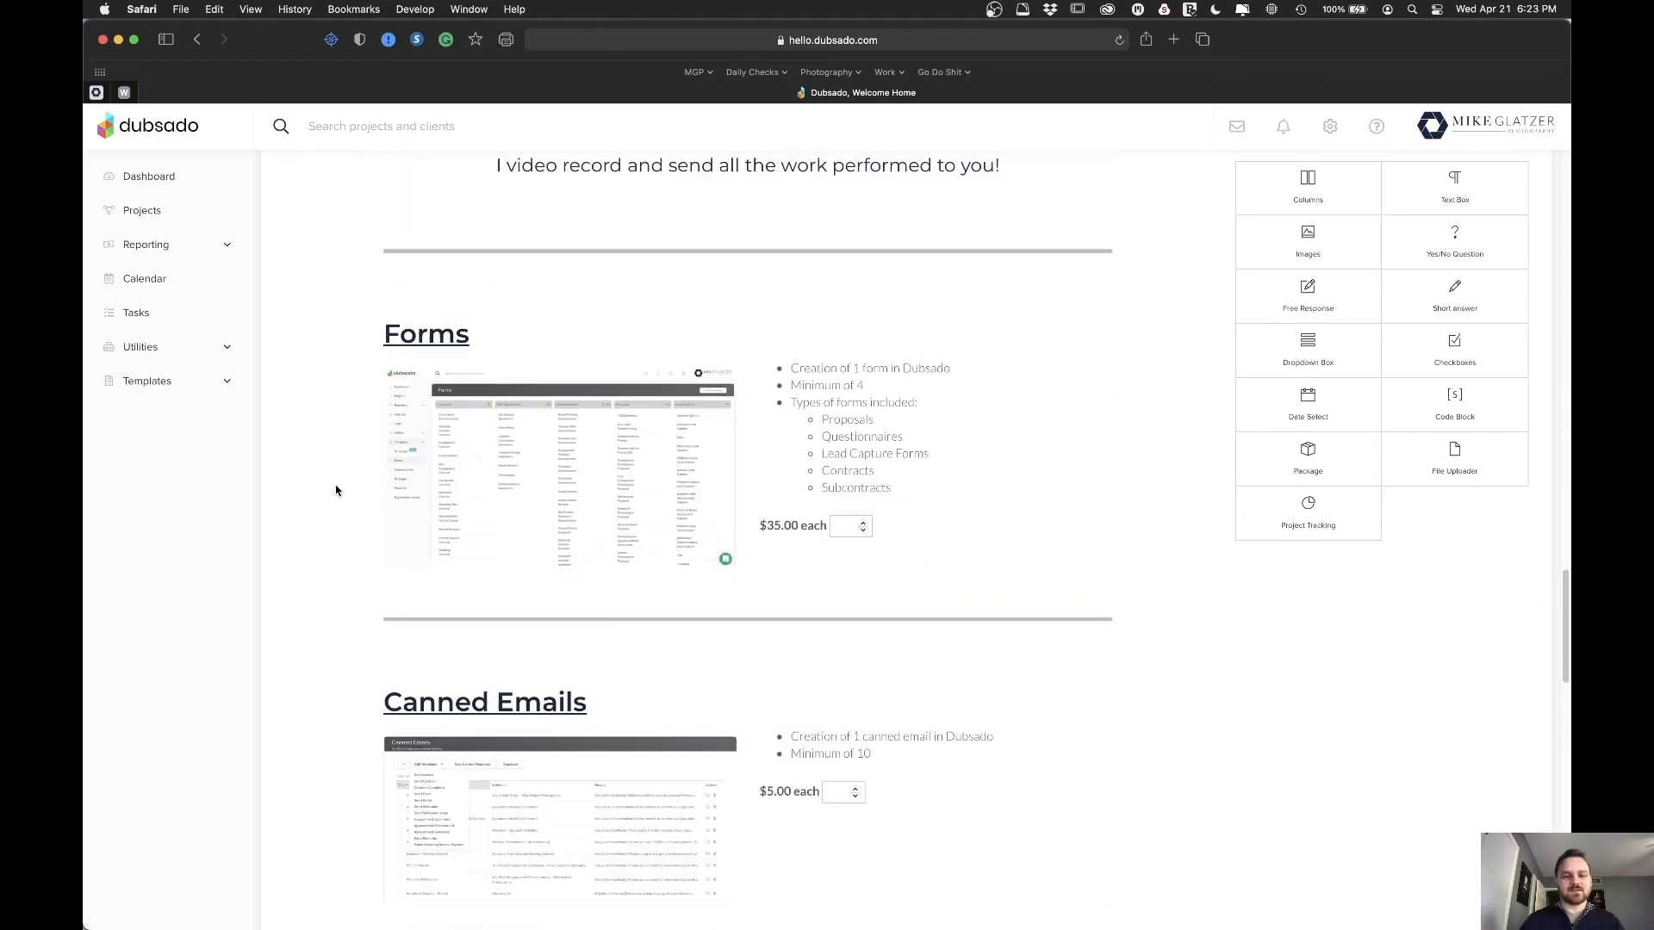
# - Inspect the "Forms" section's description code block and its package block's smart field and quantity settings, closing each without changes
pyautogui.click(952, 448)
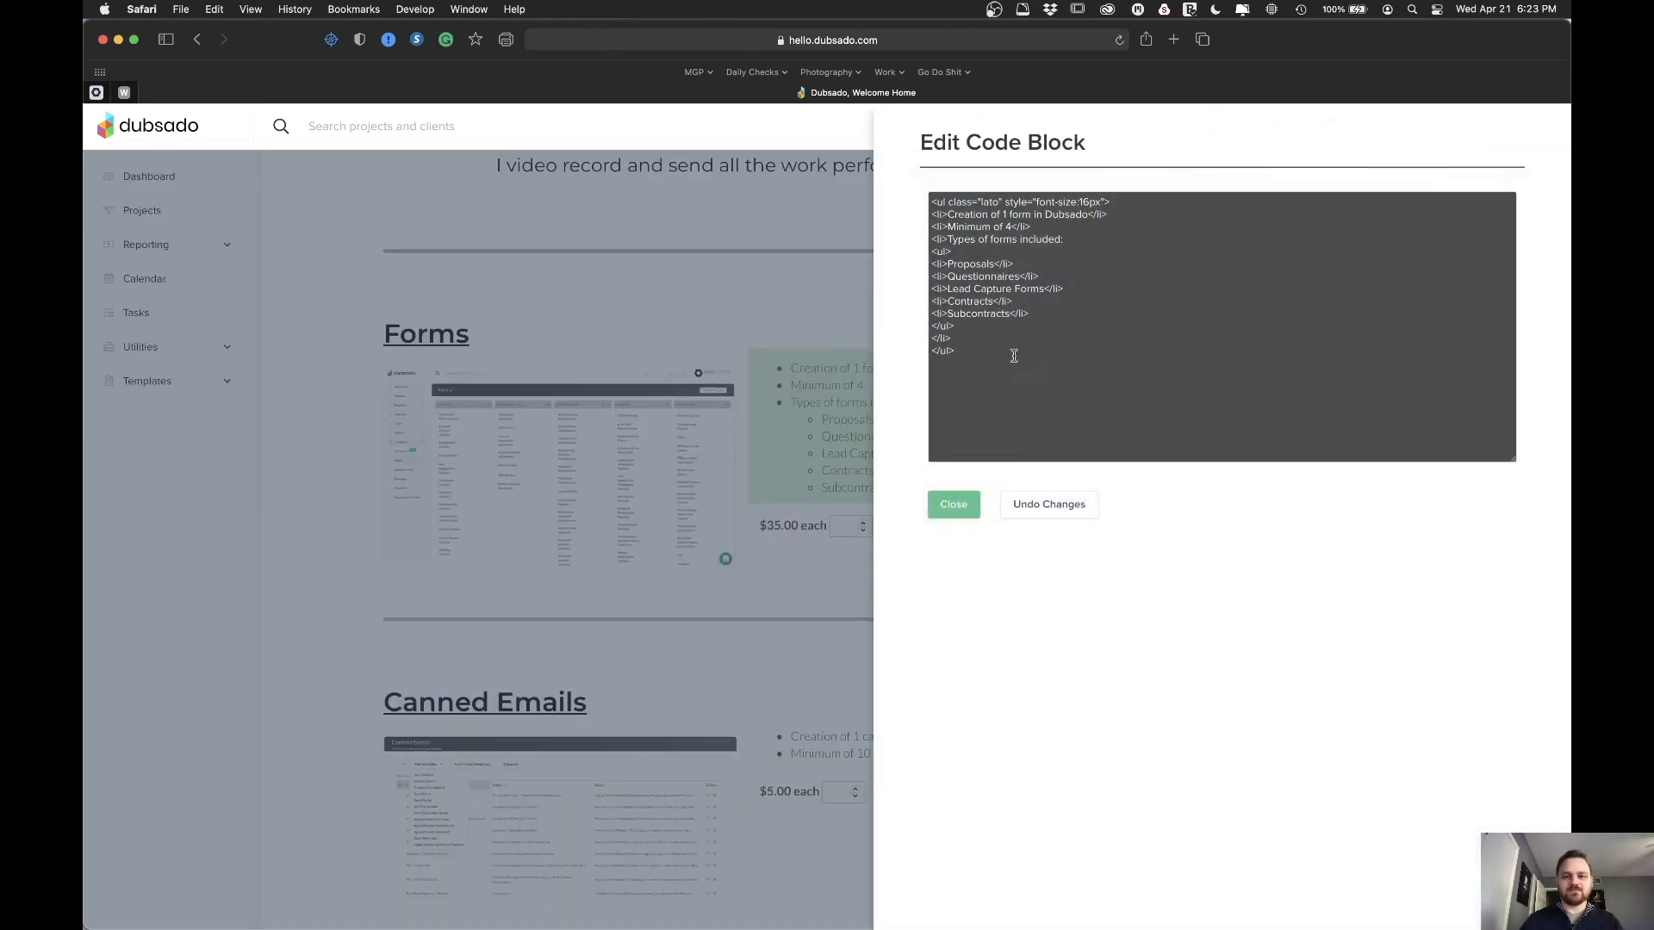
pyautogui.click(963, 505)
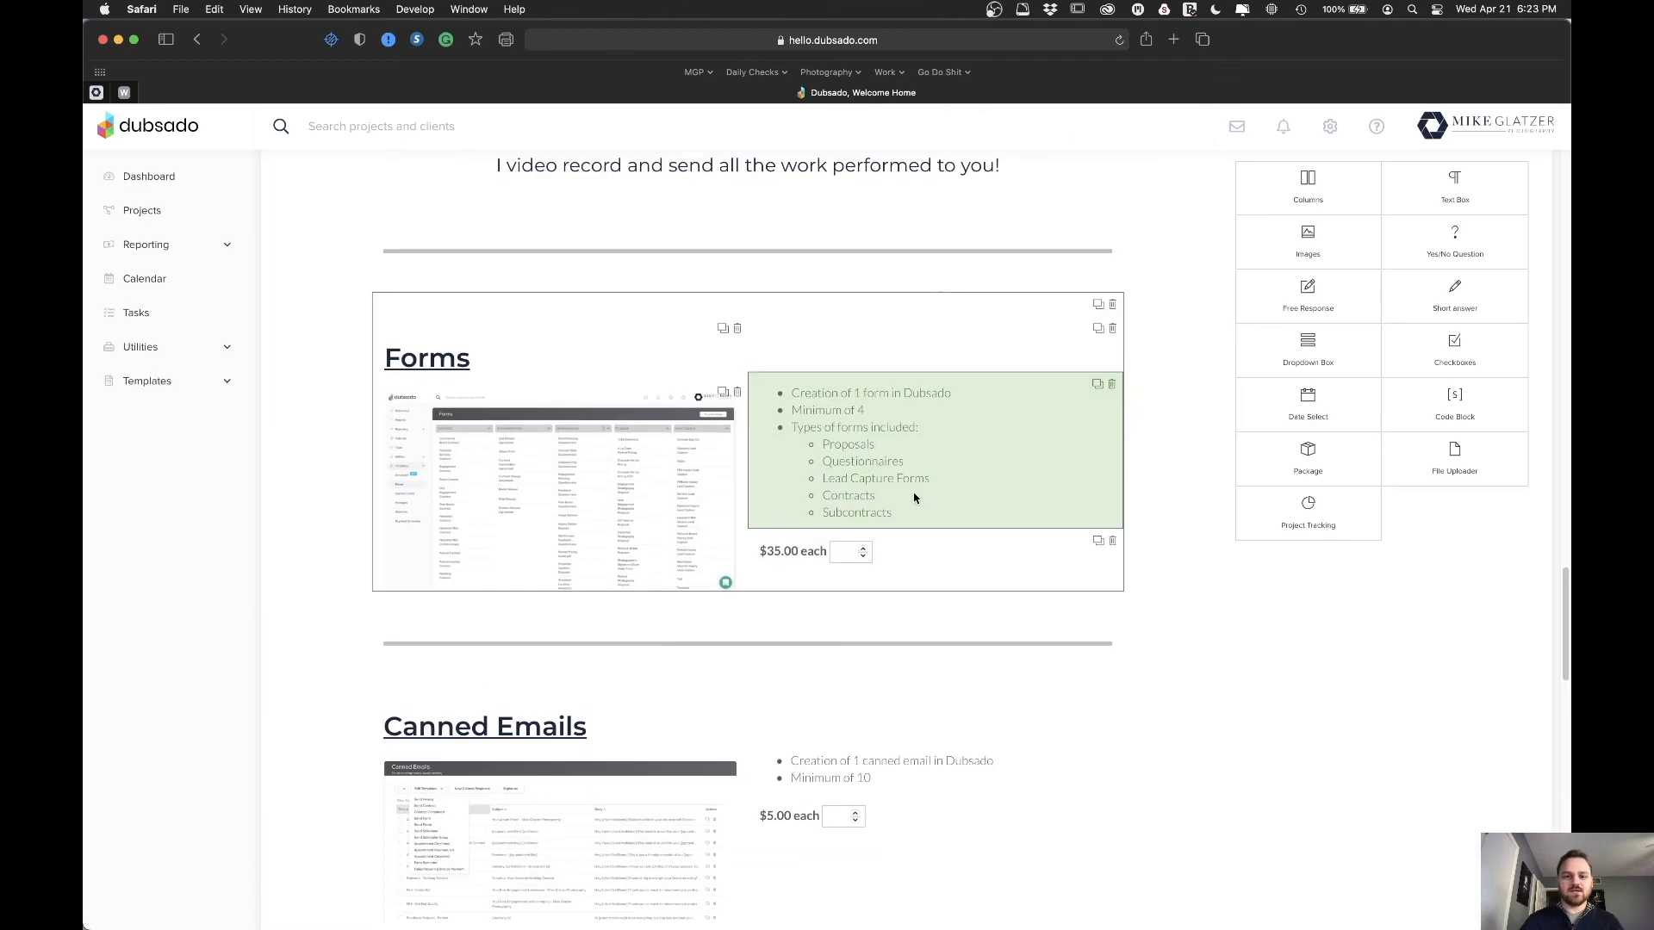
pyautogui.click(783, 557)
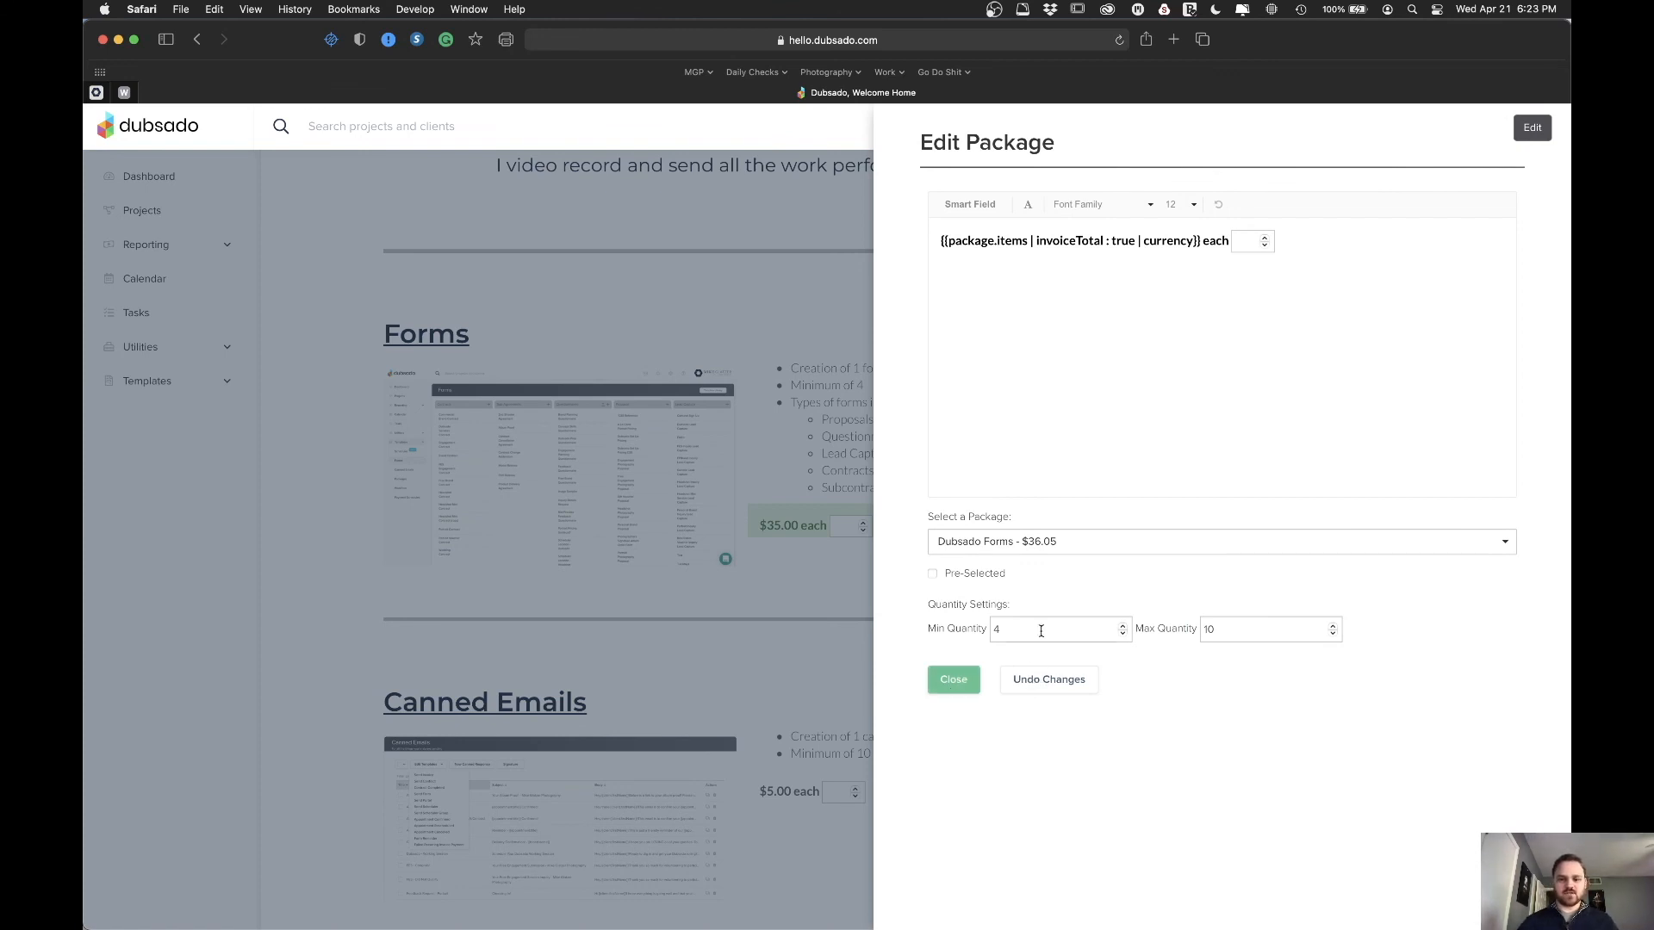
pyautogui.click(953, 679)
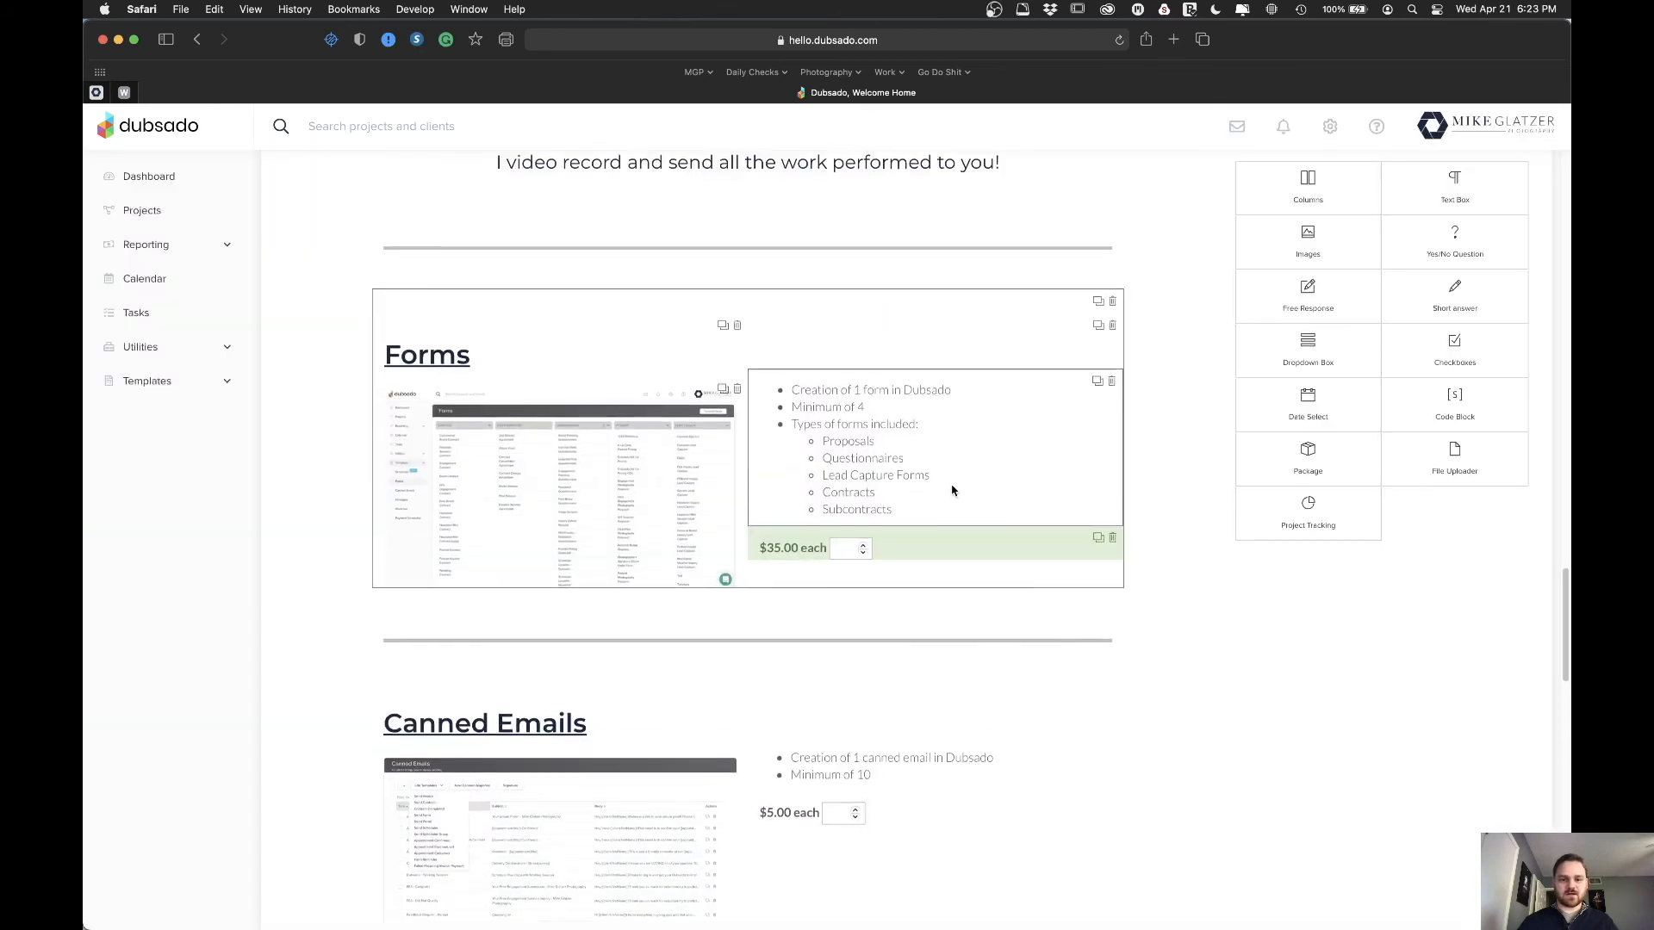
# - Review the rest of the proposal from "Canned Emails" and "Project Tab Set-Up" through "Additional Service Hours" and "What's Next?", and return to its beginning
pyautogui.scroll(-6, 953, 517)
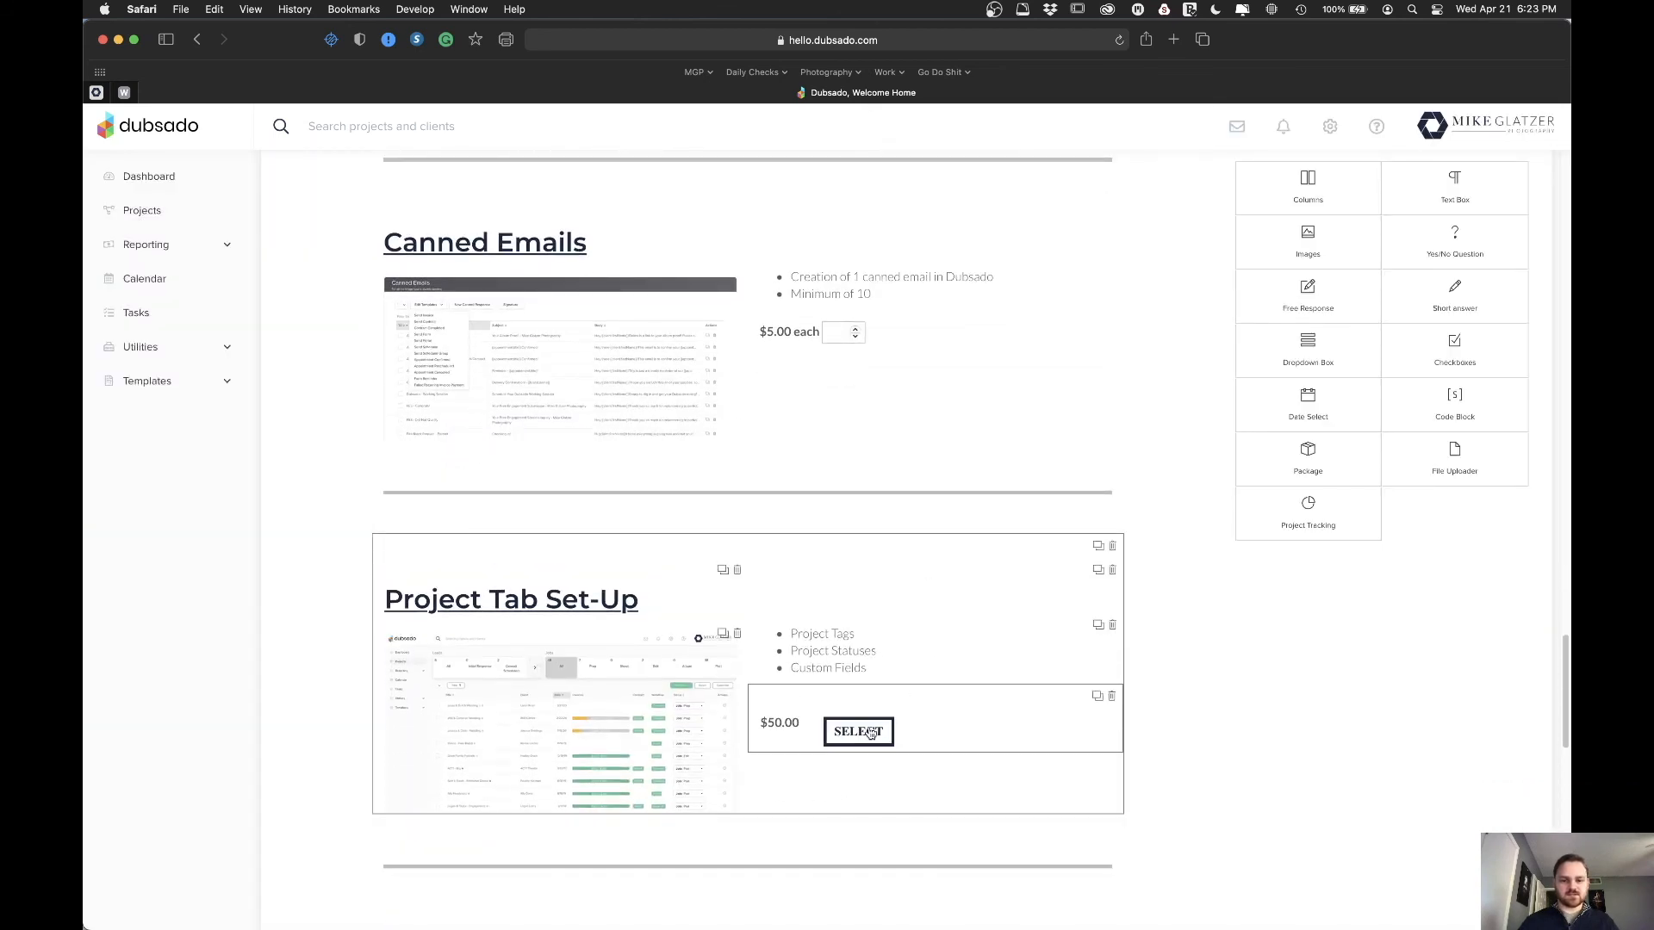
pyautogui.scroll(-1, 991, 663)
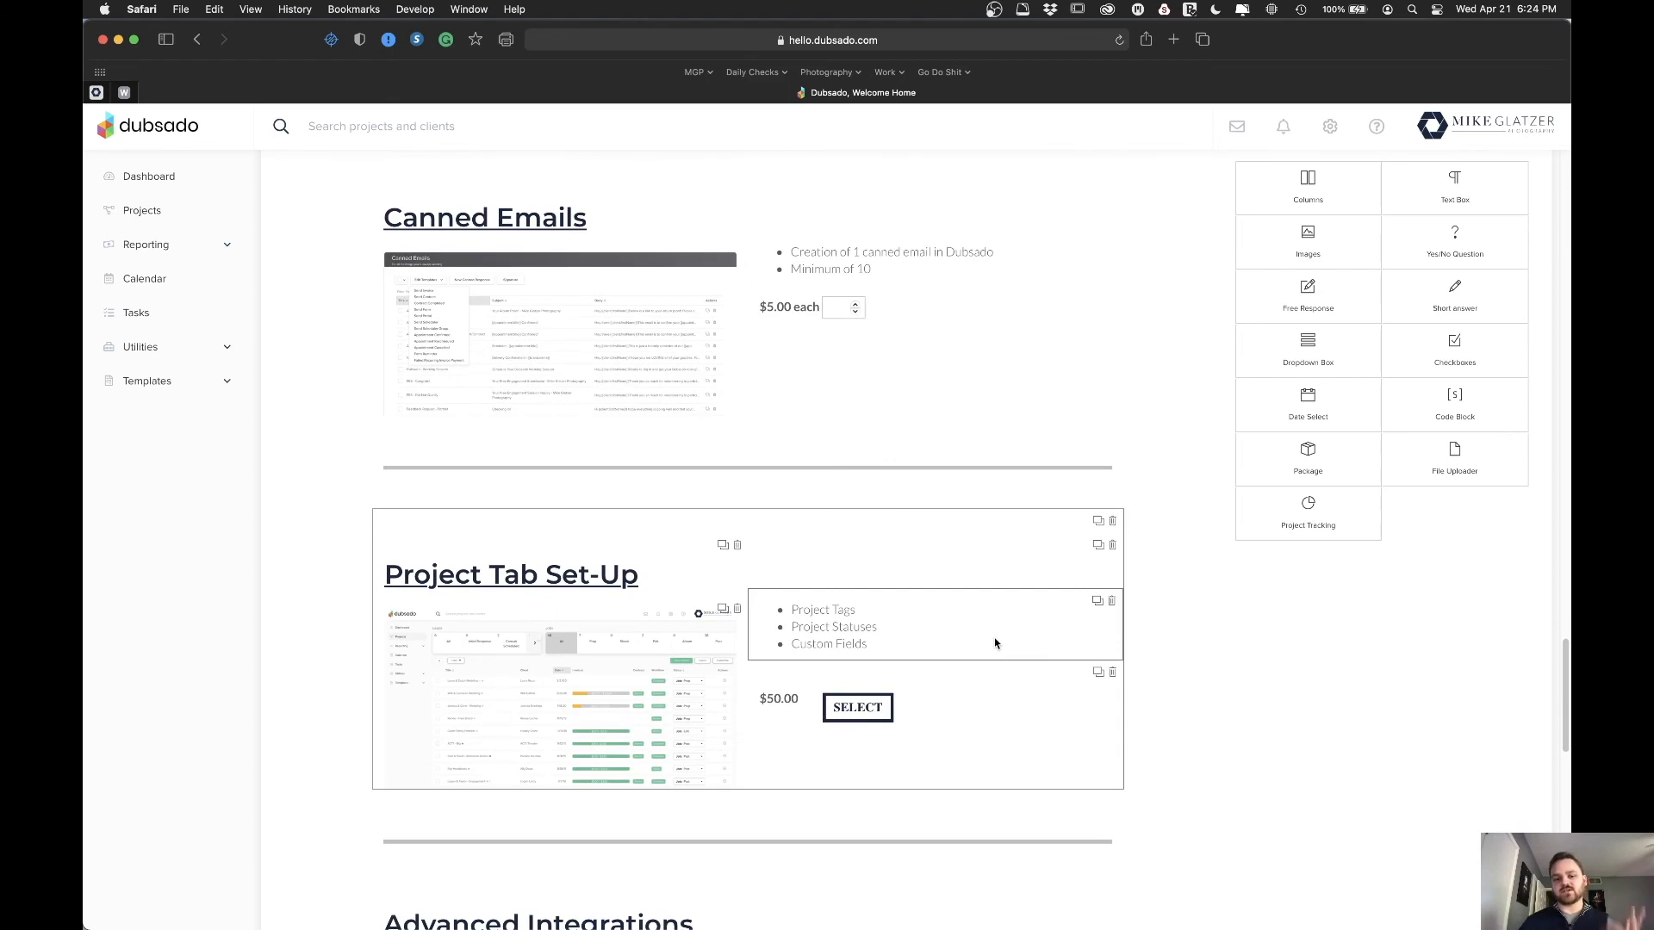
pyautogui.scroll(-1, 956, 655)
pyautogui.scroll(-7, 1068, 689)
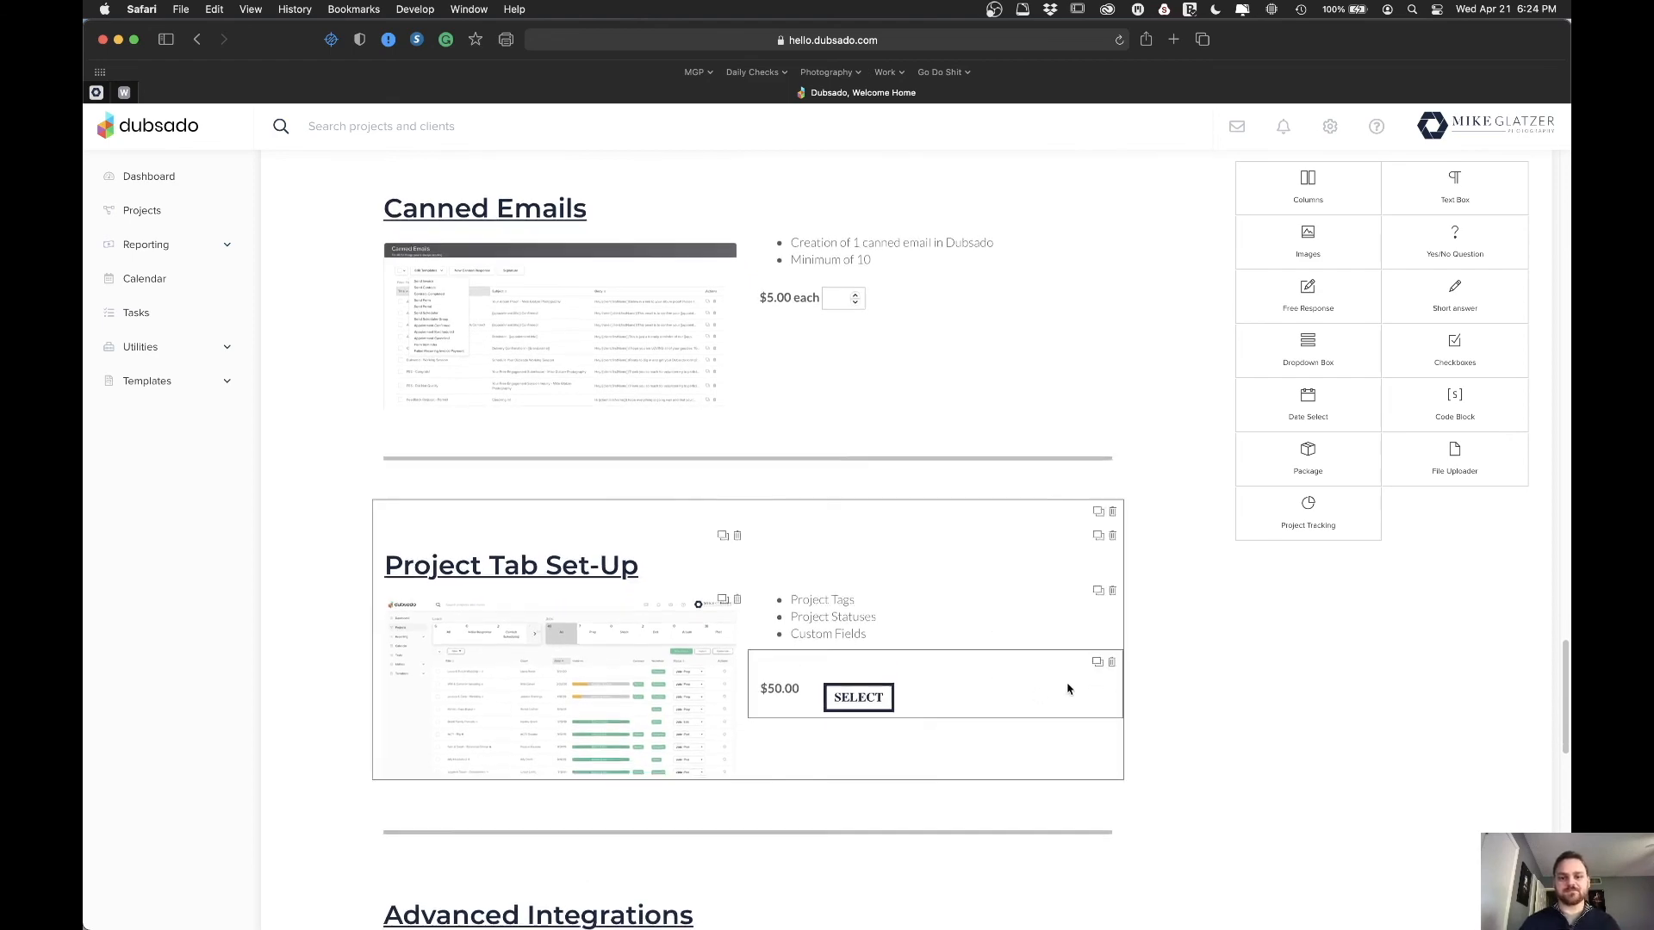
pyautogui.scroll(-8, 1033, 695)
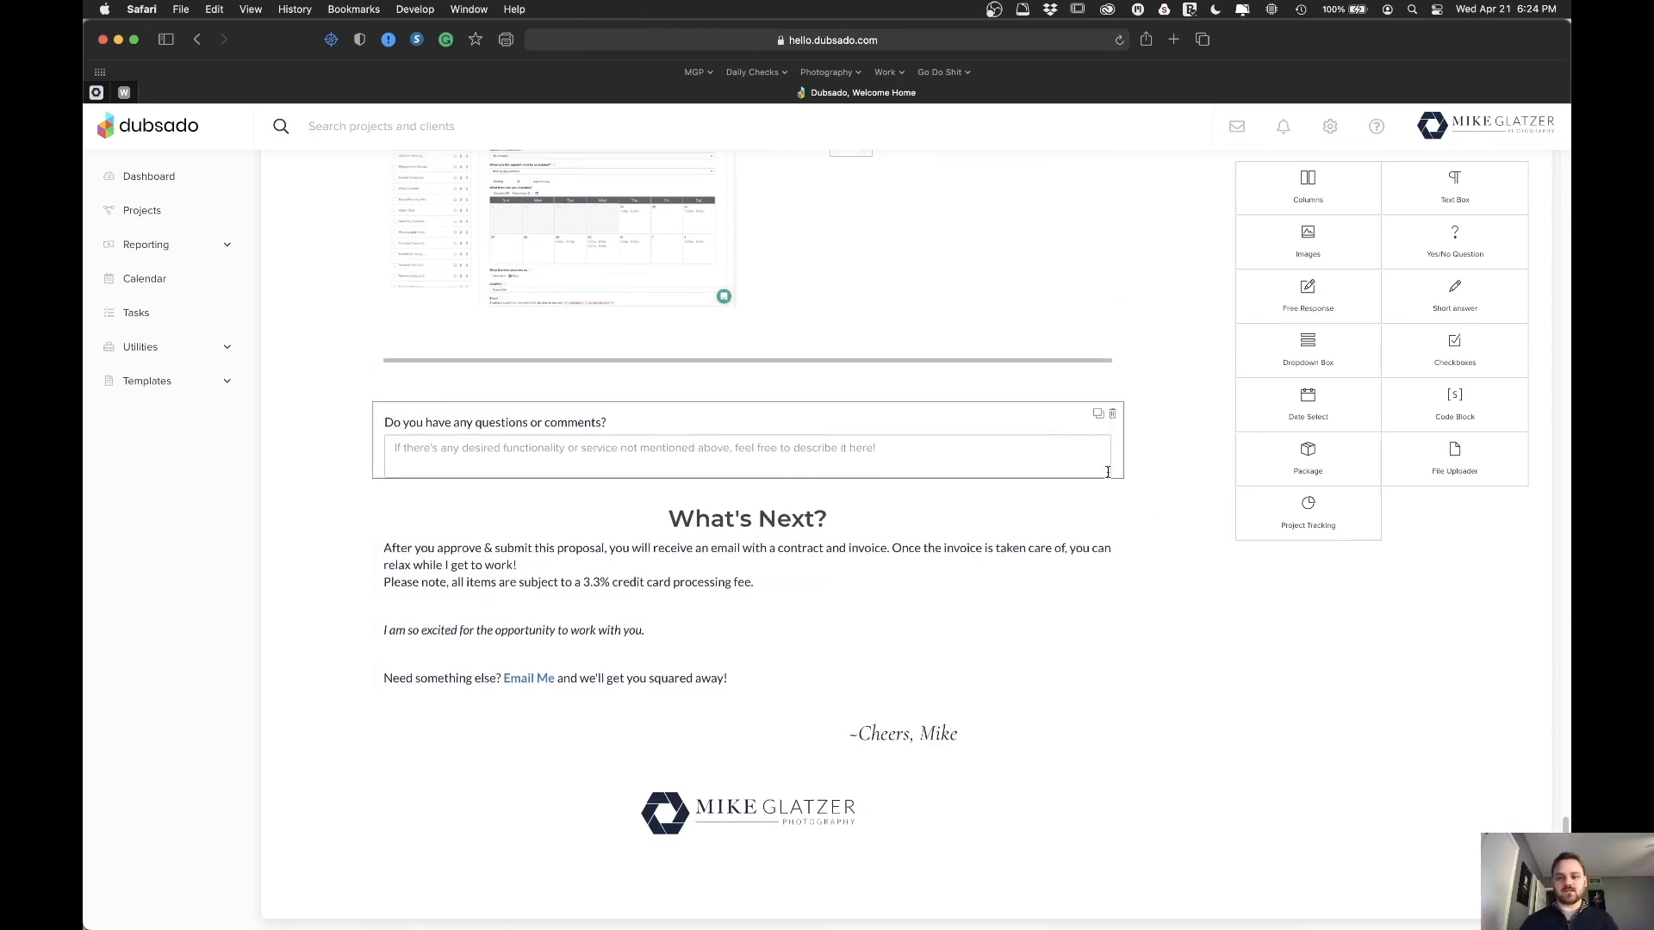
pyautogui.scroll(2, 1137, 472)
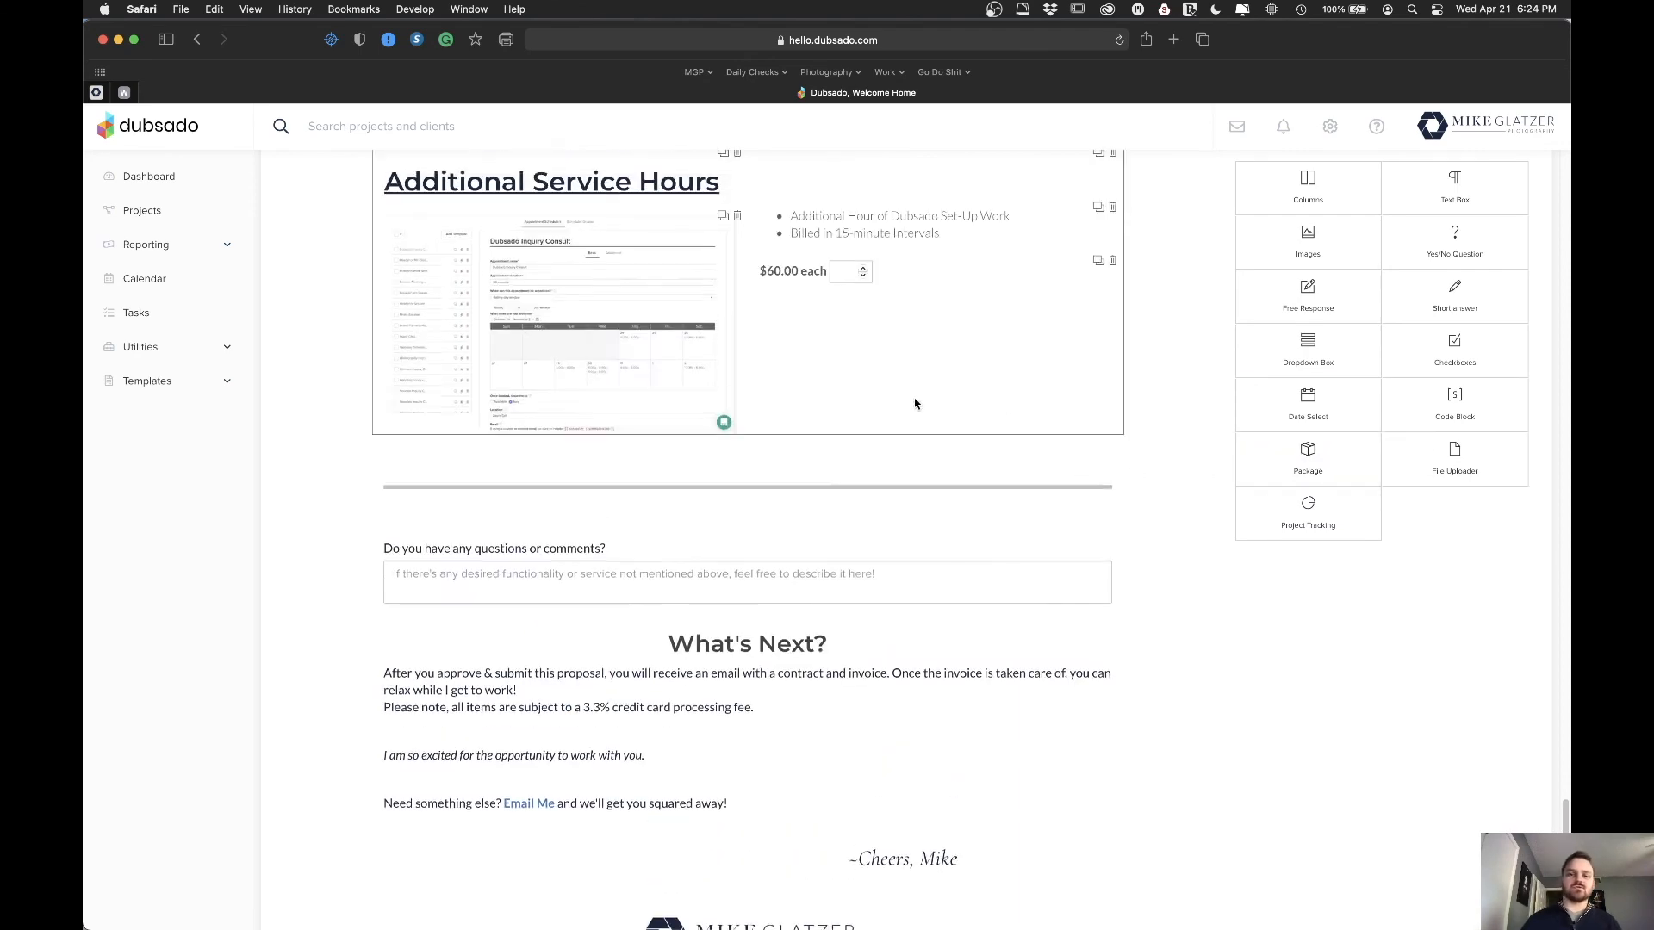
pyautogui.scroll(20, 1162, 466)
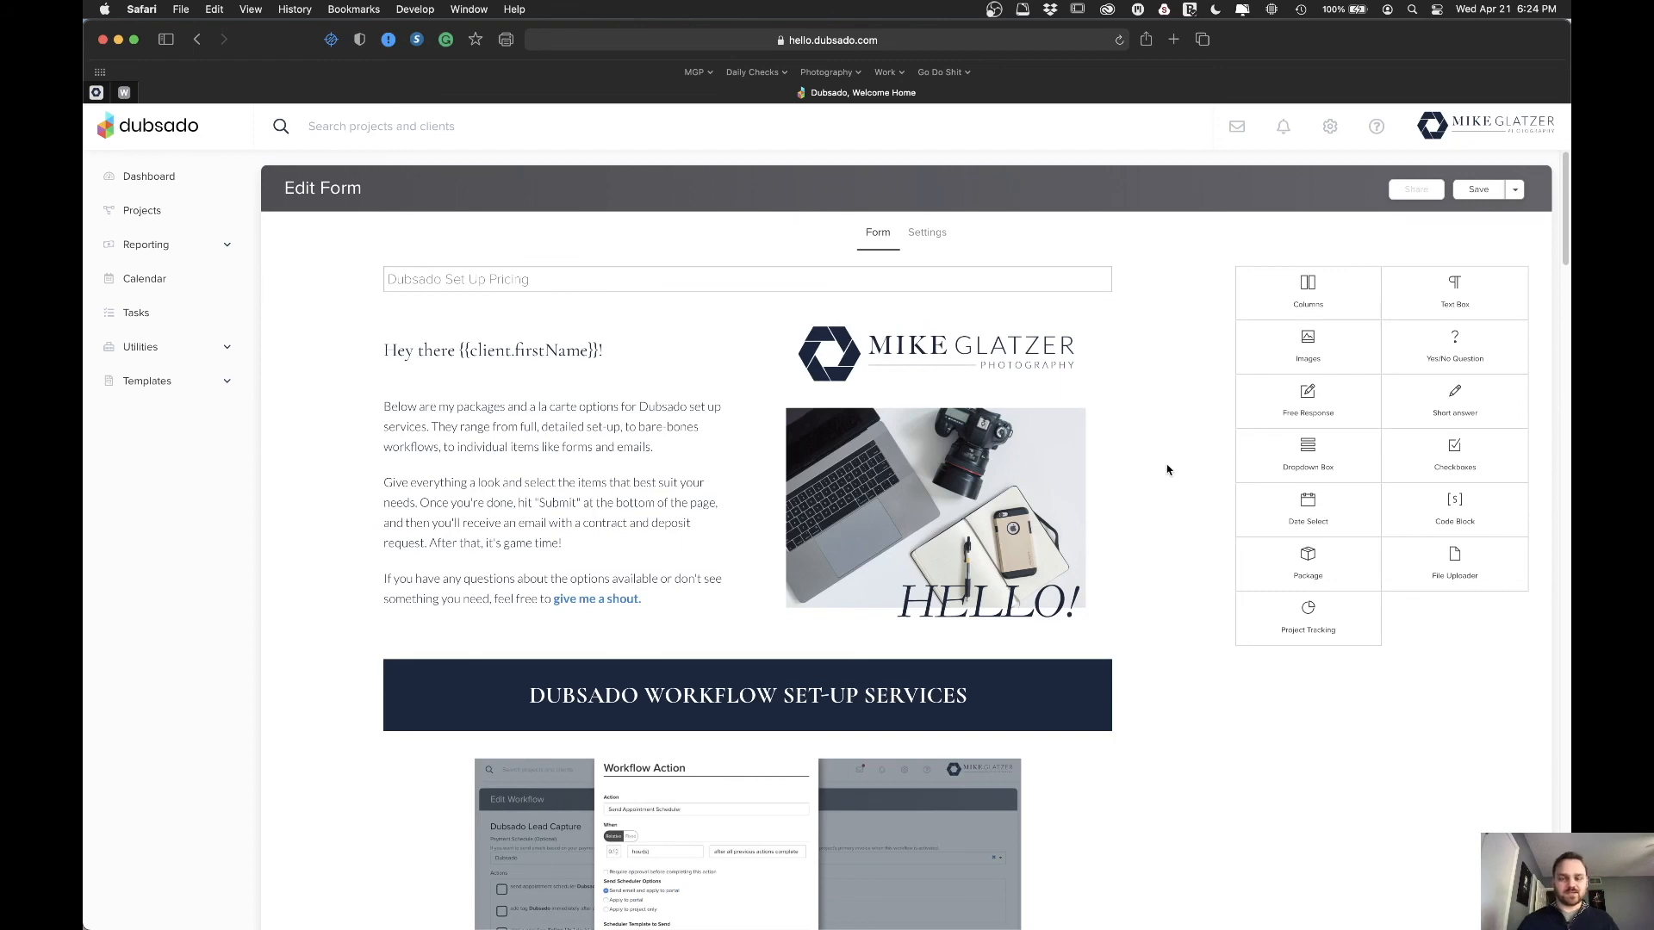
# - Leave the "Dubsado Set Up Pricing" form without saving and open the Packages templates
pyautogui.click(173, 389)
pyautogui.click(148, 519)
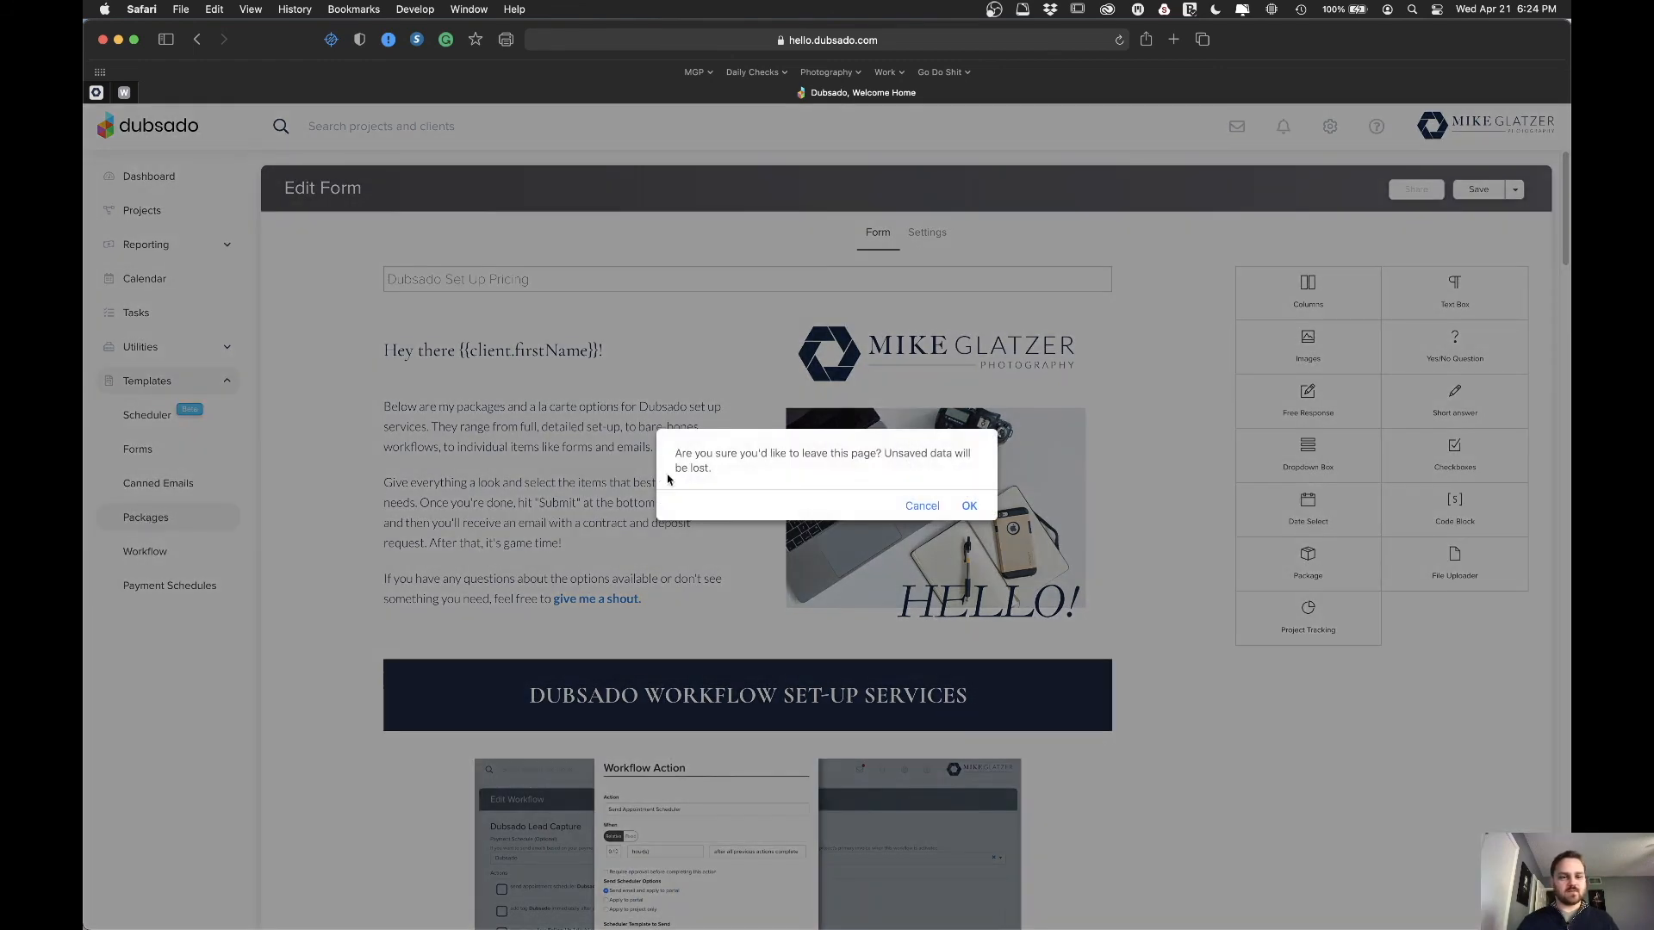
pyautogui.click(968, 507)
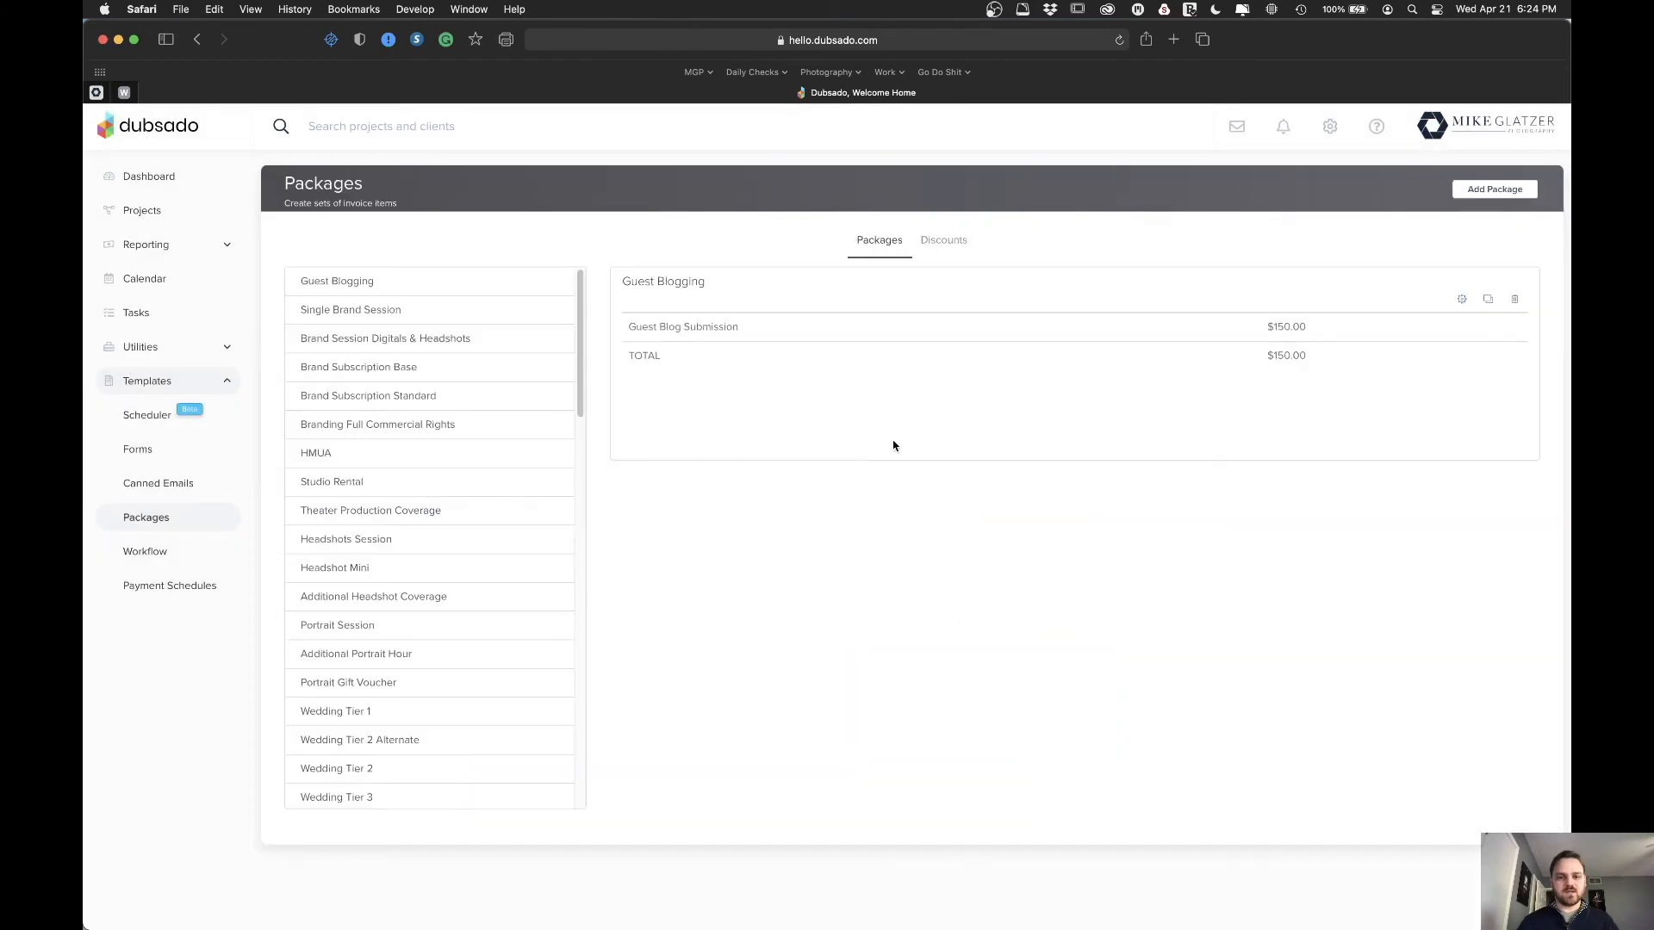